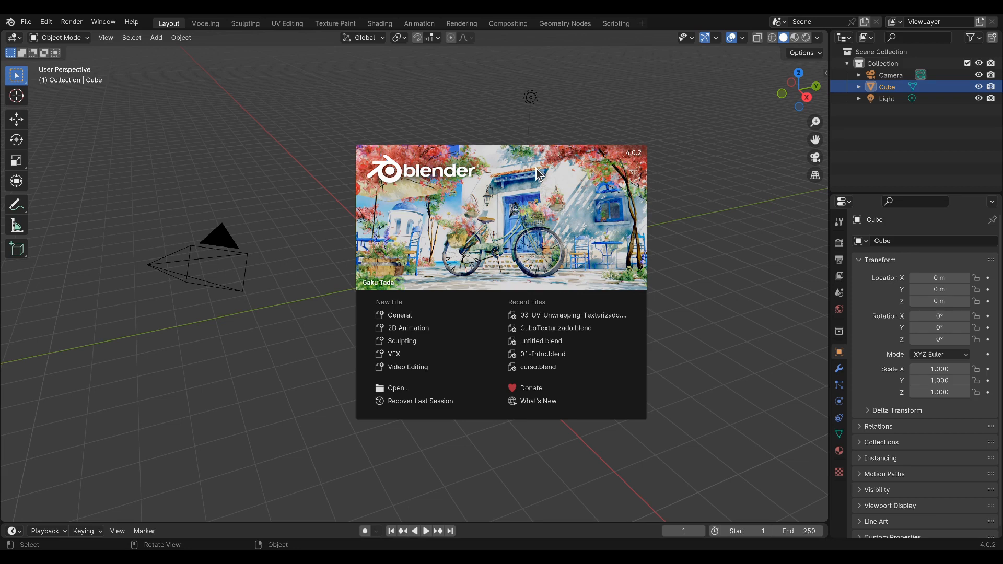
Step: Expand the timeline below the viewport and scrub through it to frame 20
{"action": "left_click", "coordinate": [538, 174]}
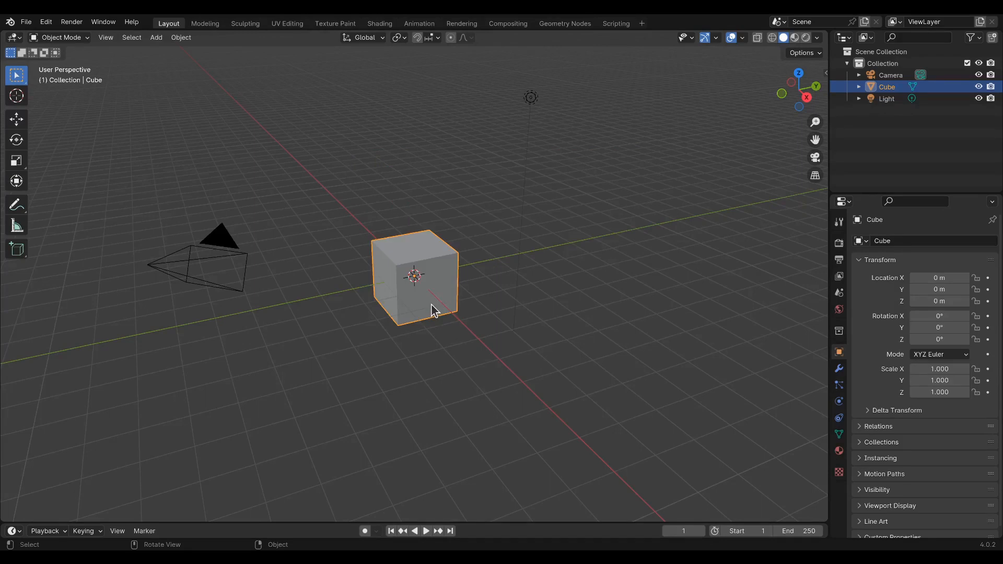
{"action": "left_click_drag", "start_coordinate": [417, 521], "coordinate": [406, 378]}
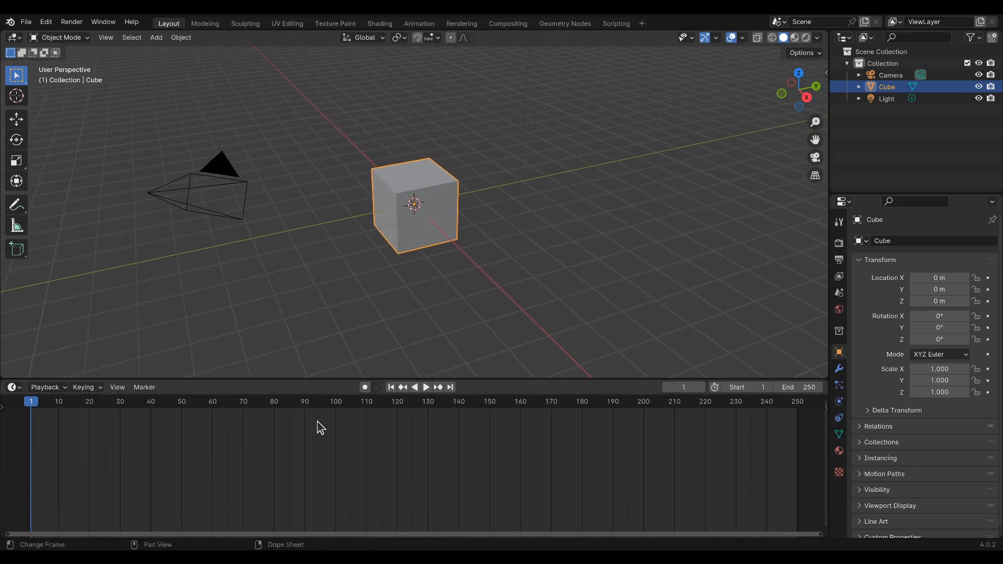
{"action": "left_click", "coordinate": [30, 408]}
{"action": "key", "text": "space"}
{"action": "mouse_move", "coordinate": [28, 401]}
{"action": "left_mouse_down"}
{"action": "mouse_move", "coordinate": [140, 410]}
{"action": "mouse_move", "coordinate": [11, 401]}
{"action": "left_mouse_up"}
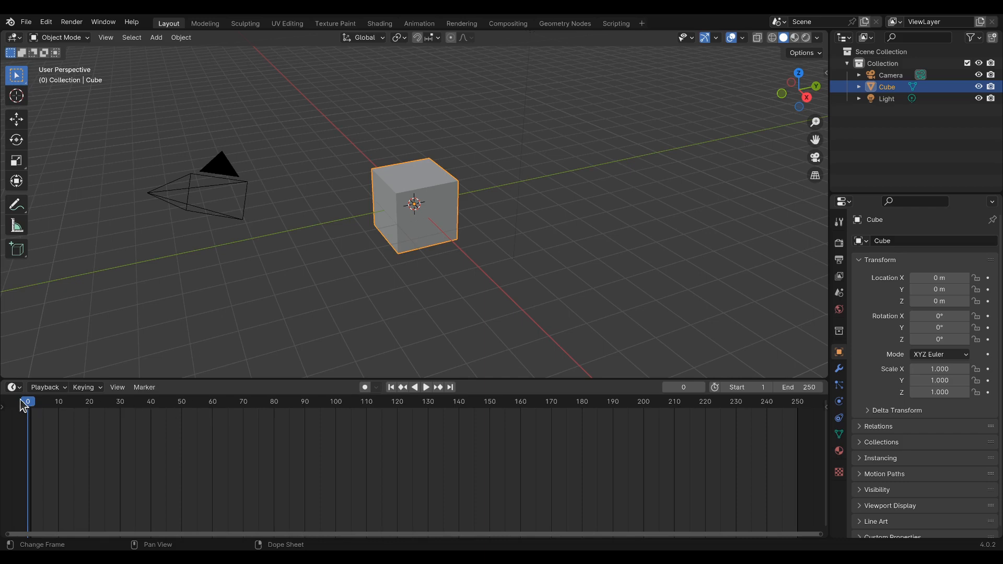
{"action": "key", "text": "space"}
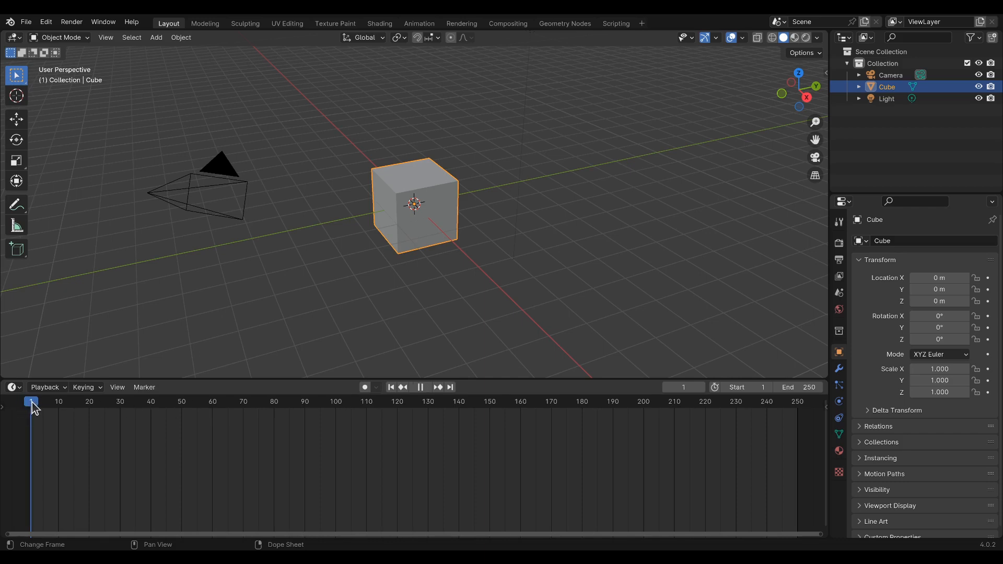
{"action": "left_click_drag", "start_coordinate": [34, 408], "coordinate": [91, 412]}
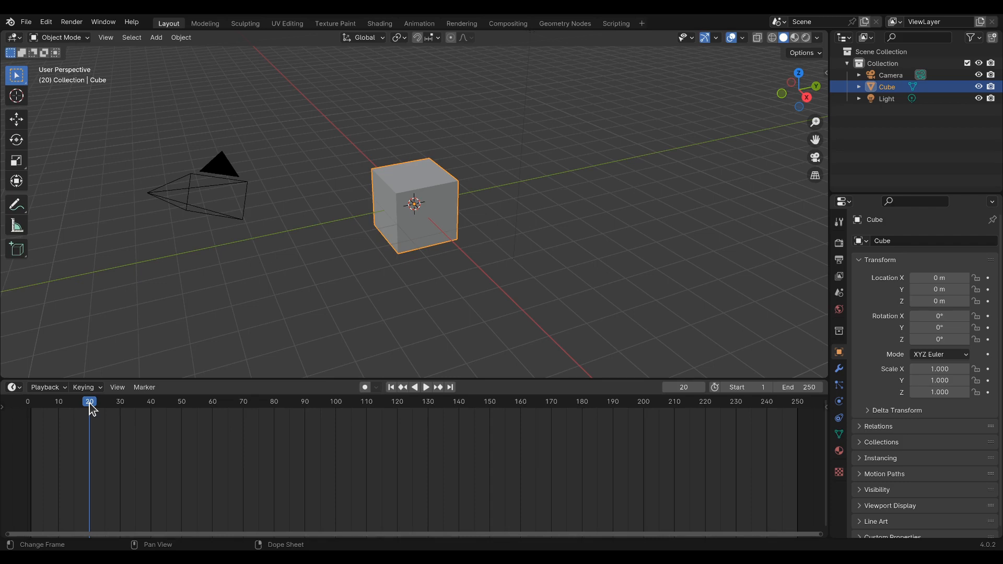
Step: Examine the available frame rates in the scene's output settings and return to the cube's object properties
{"action": "middle_click_drag", "start_coordinate": [348, 252], "coordinate": [309, 239]}
{"action": "scroll", "coordinate": [319, 239], "scroll_direction": "down", "scroll_amount": 3}
{"action": "middle_click_drag", "start_coordinate": [421, 233], "coordinate": [412, 180]}
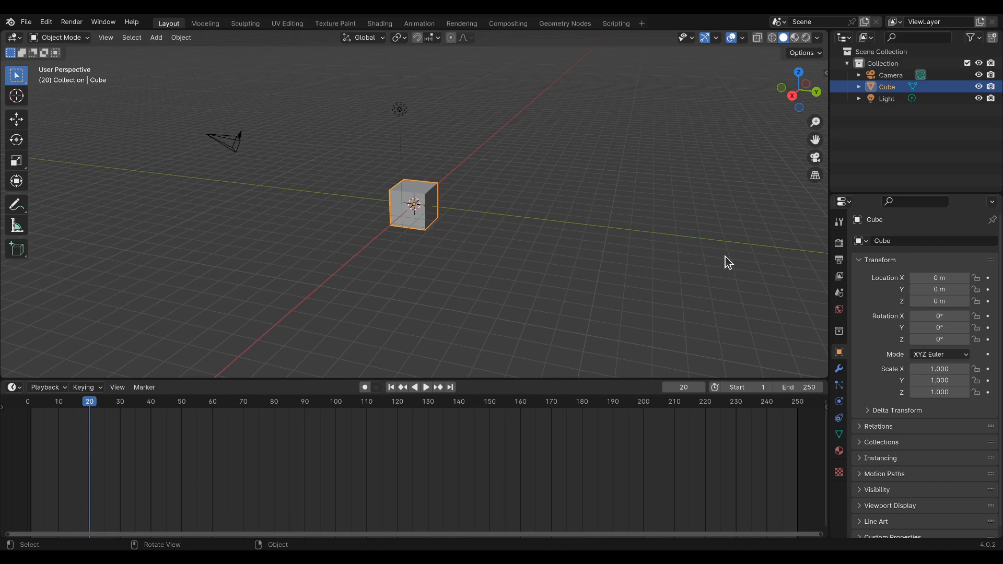
{"action": "left_click", "coordinate": [840, 245]}
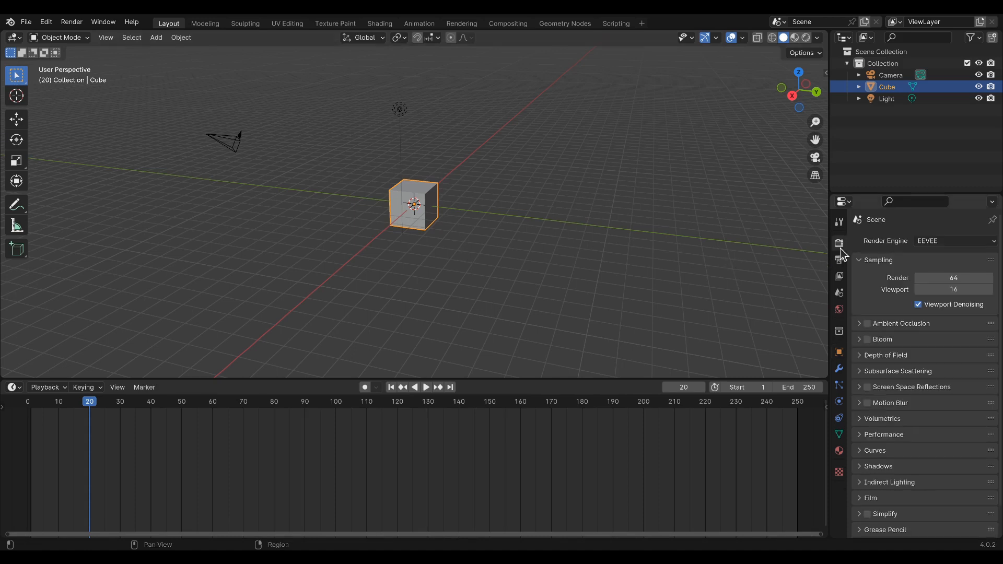
{"action": "left_click", "coordinate": [840, 260]}
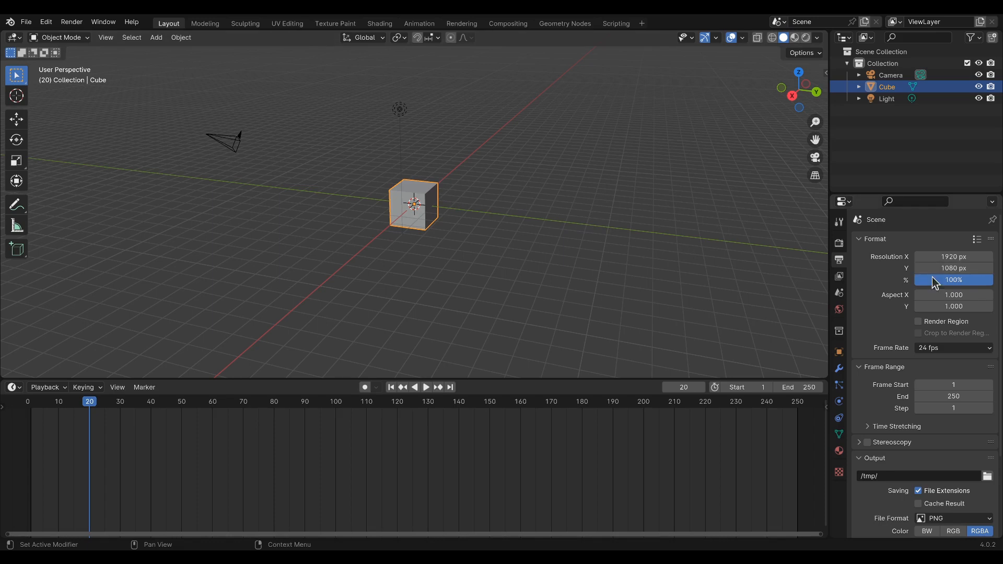
{"action": "left_click", "coordinate": [936, 349]}
{"action": "left_click", "coordinate": [936, 349]}
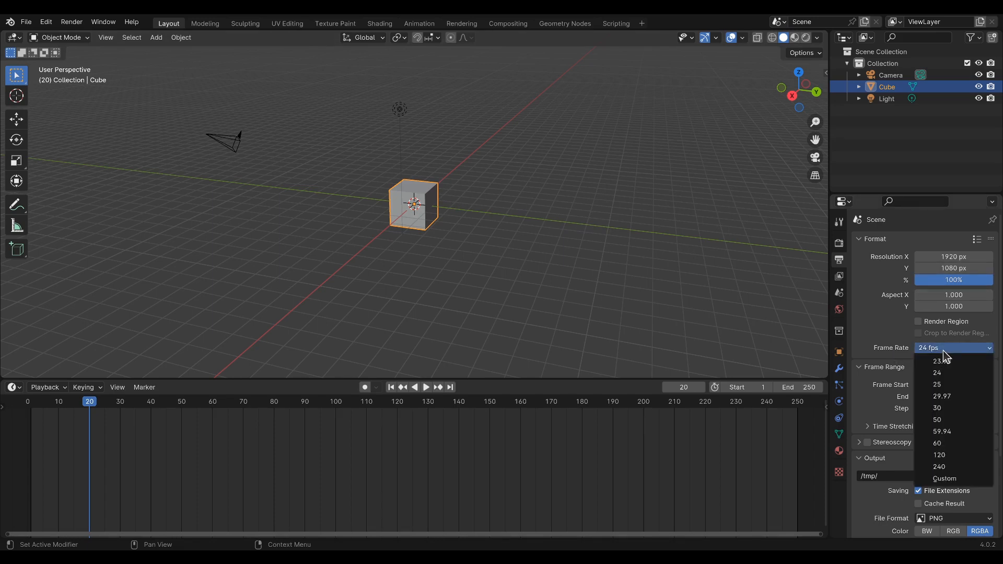
{"action": "left_click", "coordinate": [941, 350]}
{"action": "left_click", "coordinate": [934, 349]}
{"action": "left_click", "coordinate": [928, 349]}
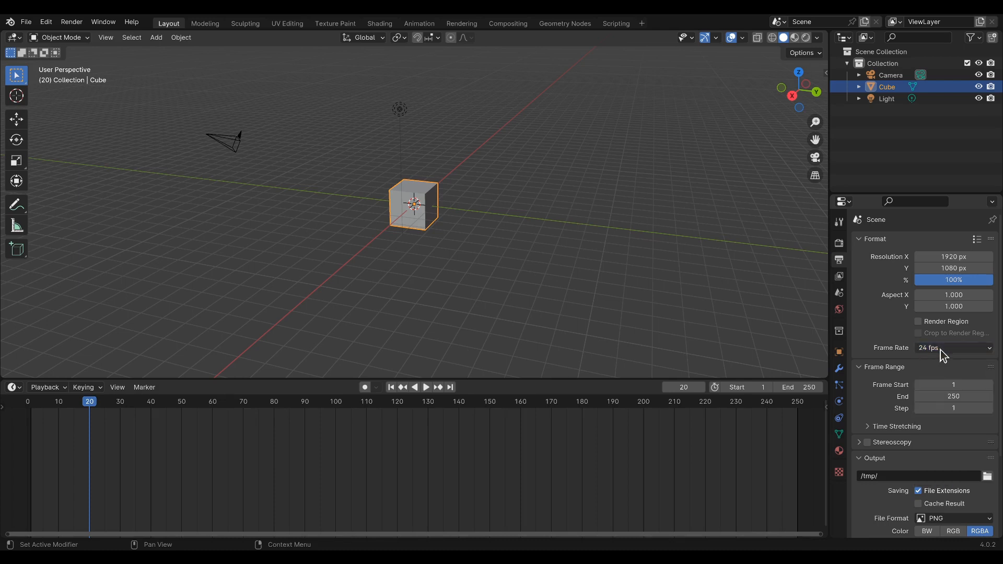
{"action": "left_click", "coordinate": [841, 352]}
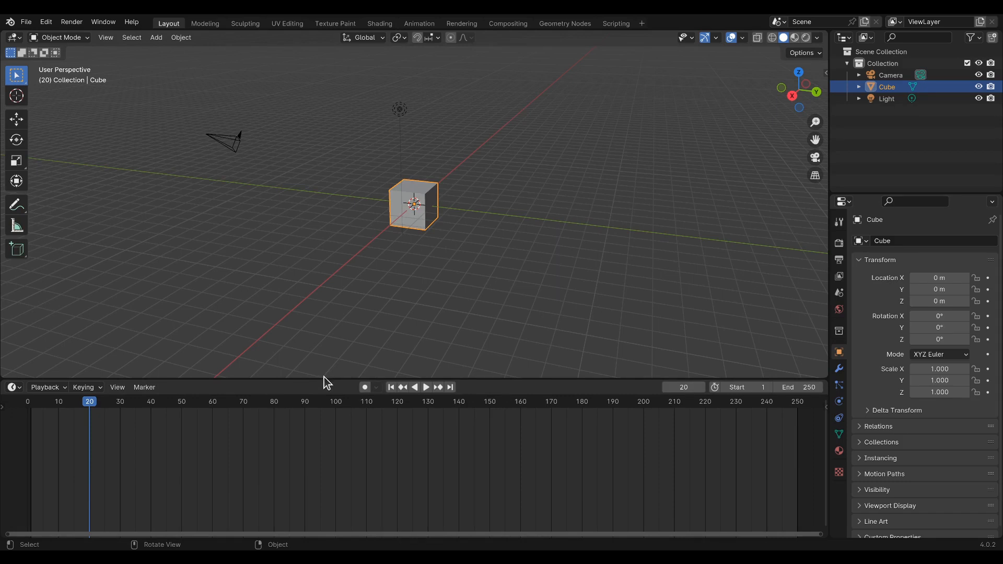
Step: Return the playhead to frame 0 and change the current frame to 353
{"action": "left_click_drag", "start_coordinate": [323, 379], "coordinate": [322, 393]}
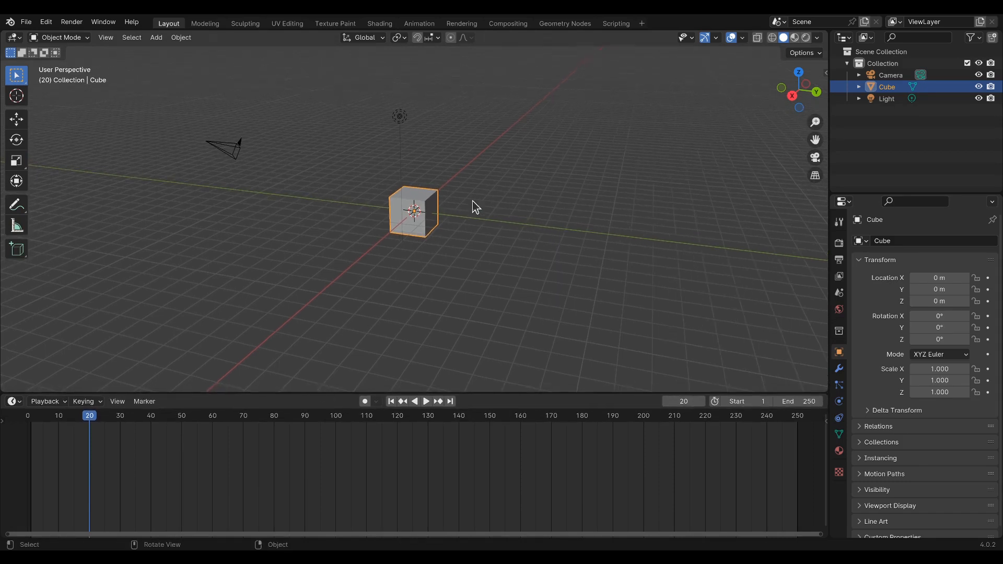
{"action": "left_click_drag", "start_coordinate": [93, 417], "coordinate": [27, 417]}
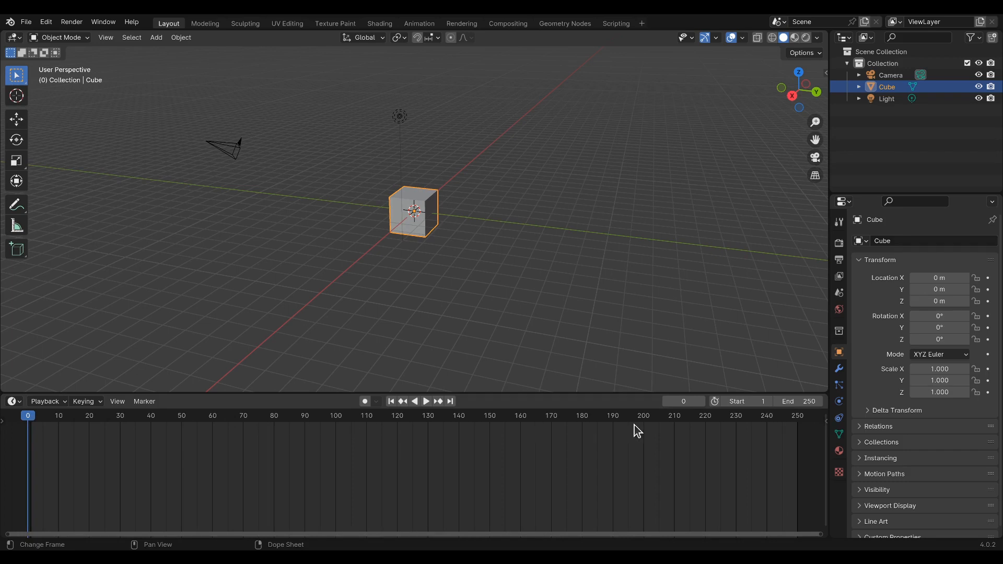
{"action": "left_click", "coordinate": [691, 402]}
{"action": "type", "text": "153"}
{"action": "key", "text": "Return"}
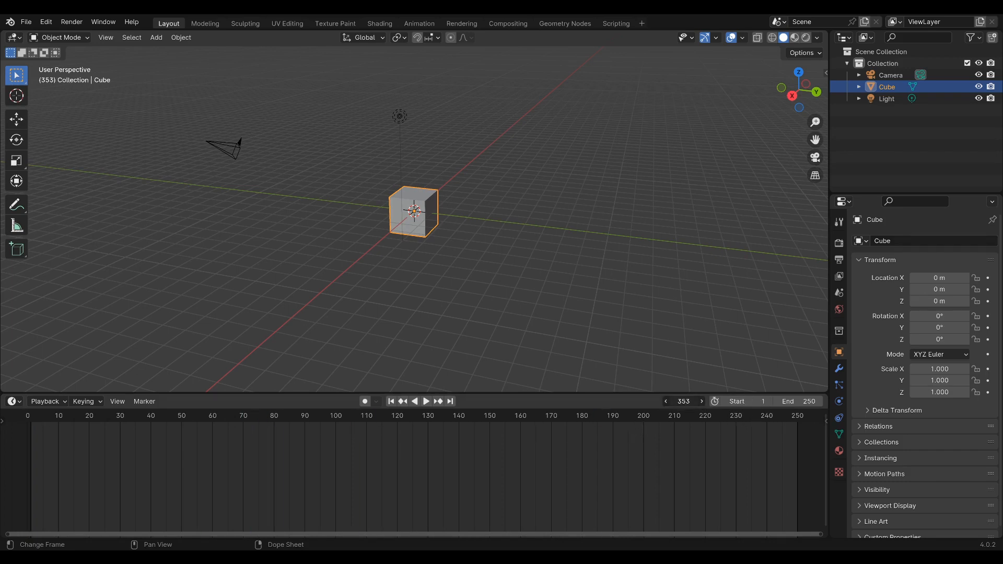
{"action": "left_click_drag", "start_coordinate": [691, 403], "coordinate": [654, 402]}
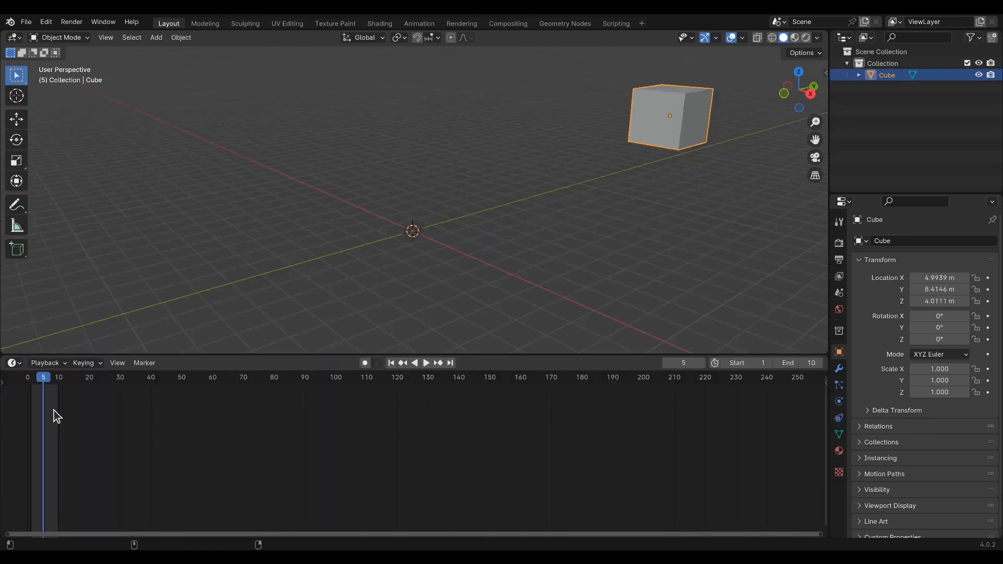
Step: Collapse the timeline and examine the Animation workspace, bringing the cube into both of its 3D views
{"action": "left_click_drag", "start_coordinate": [405, 356], "coordinate": [410, 524]}
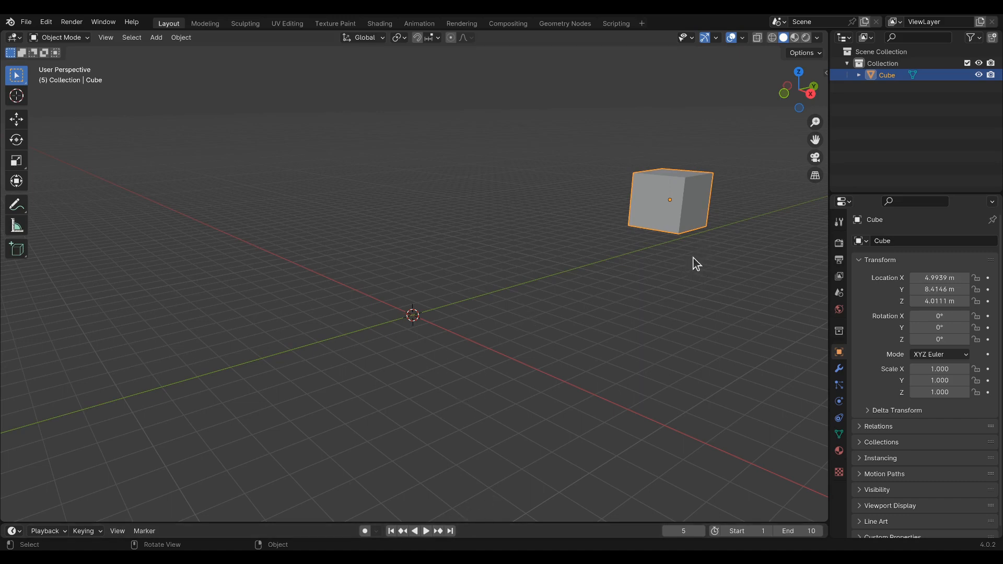
{"action": "left_click", "coordinate": [421, 26]}
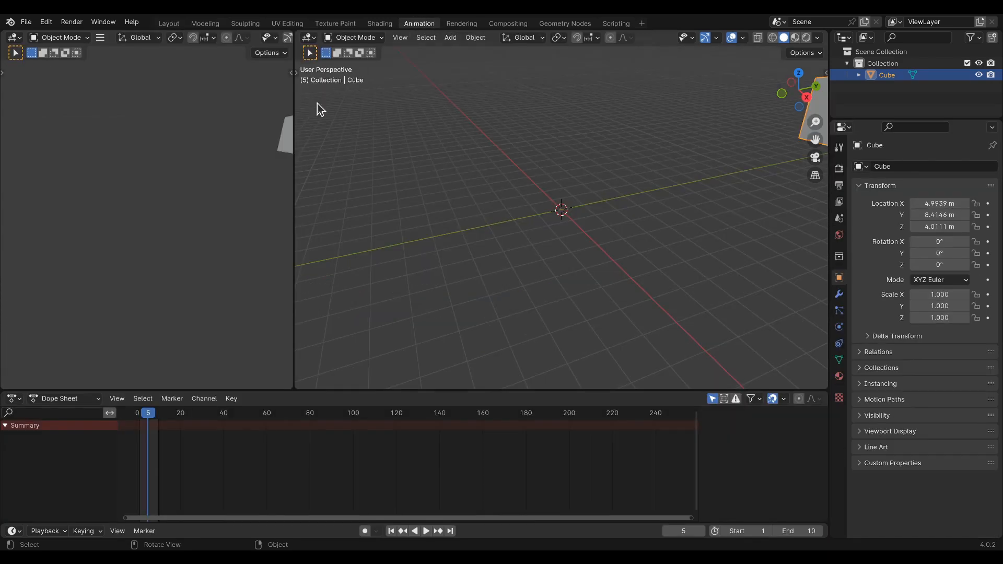
{"action": "middle_click_drag", "start_coordinate": [259, 155], "coordinate": [83, 206], "text": "shift"}
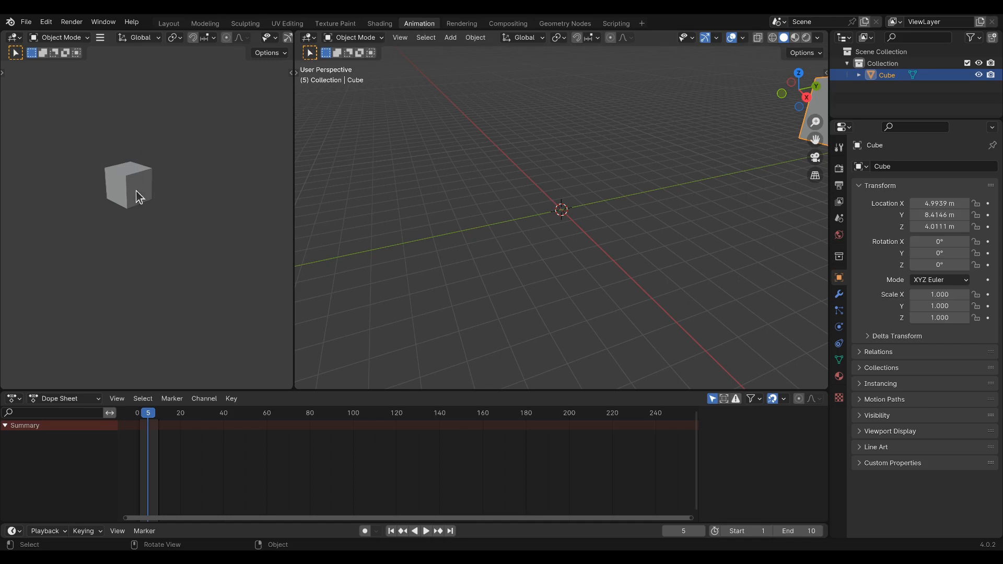
{"action": "middle_click_drag", "start_coordinate": [670, 202], "coordinate": [700, 201]}
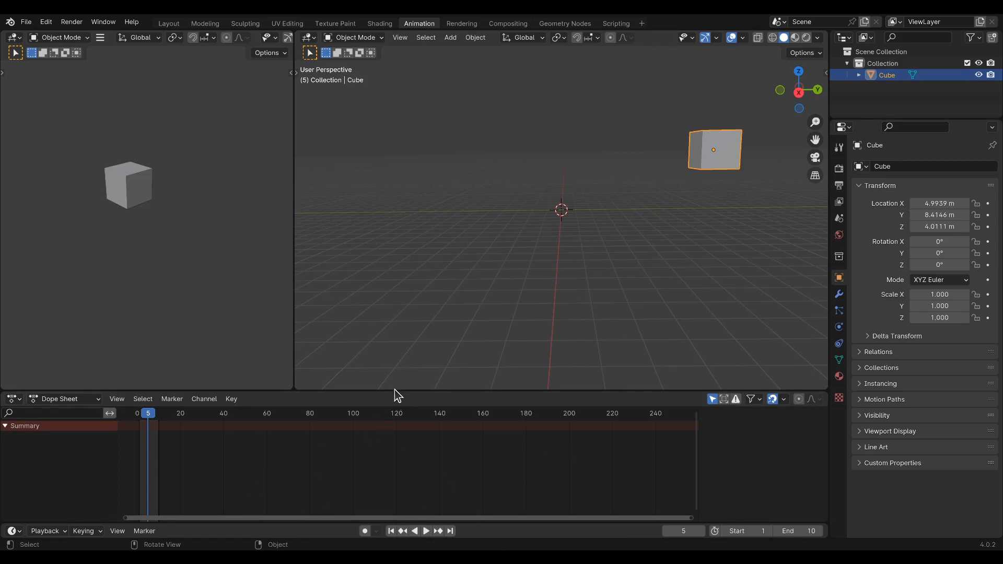
{"action": "left_click_drag", "start_coordinate": [393, 391], "coordinate": [391, 385]}
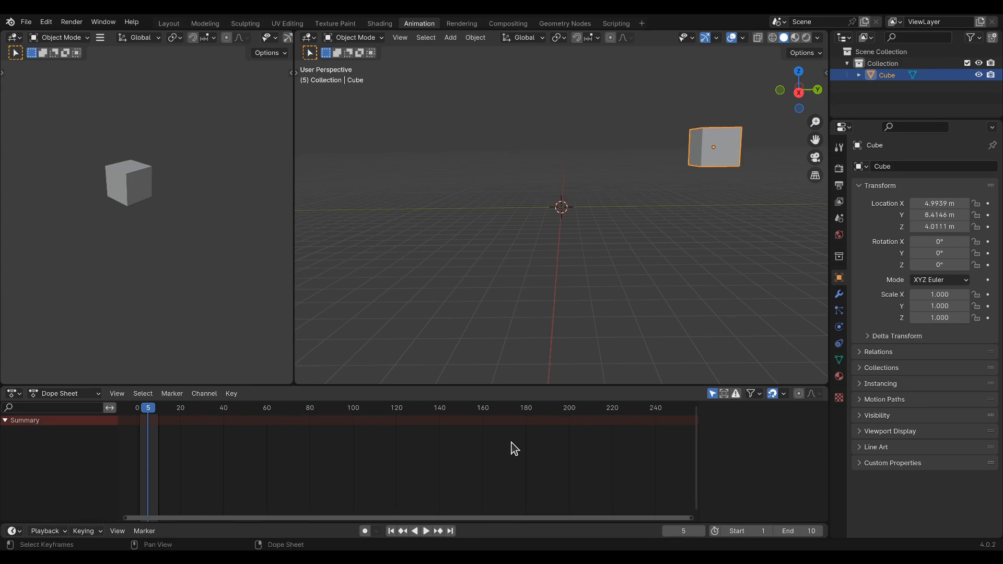
Step: Create a new file from the General template
{"action": "left_click", "coordinate": [29, 23]}
{"action": "mouse_move", "coordinate": [127, 35]}
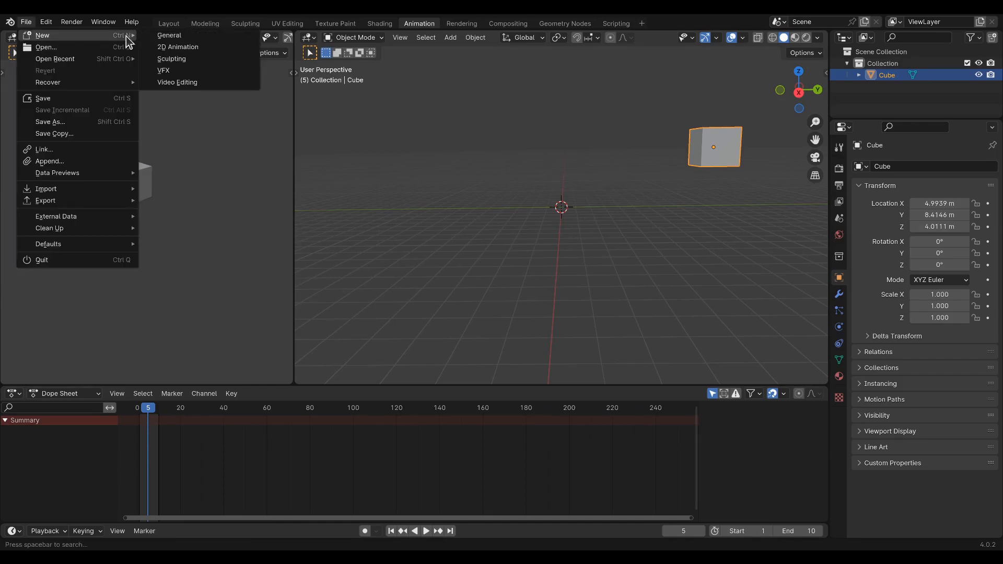
{"action": "left_click", "coordinate": [172, 35]}
{"action": "left_click", "coordinate": [444, 300]}
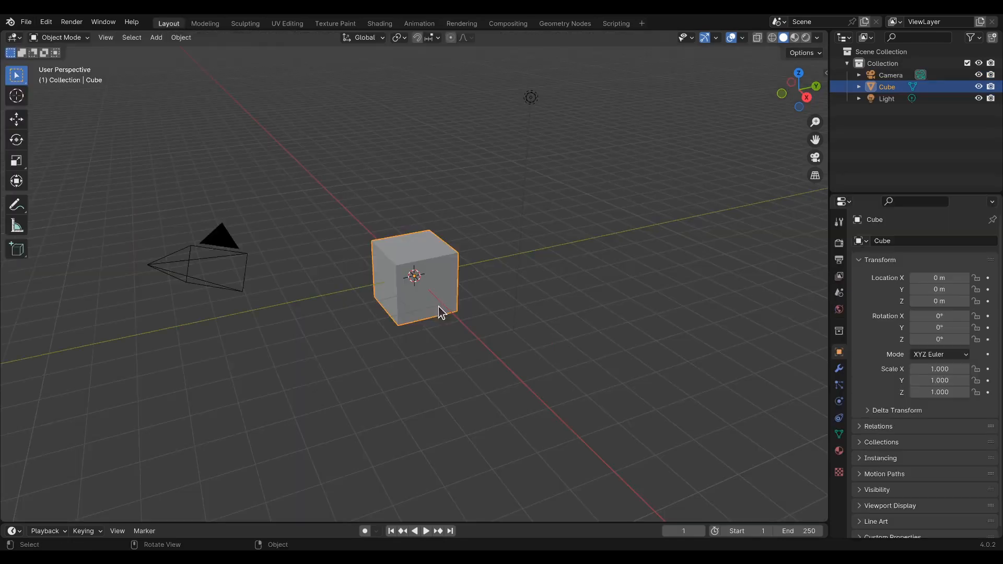
Step: Delete the default camera and light from the scene
{"action": "left_click", "coordinate": [226, 278]}
{"action": "left_click", "coordinate": [244, 257]}
{"action": "key", "text": "Delete"}
{"action": "left_click", "coordinate": [530, 97]}
{"action": "key", "text": "Delete"}
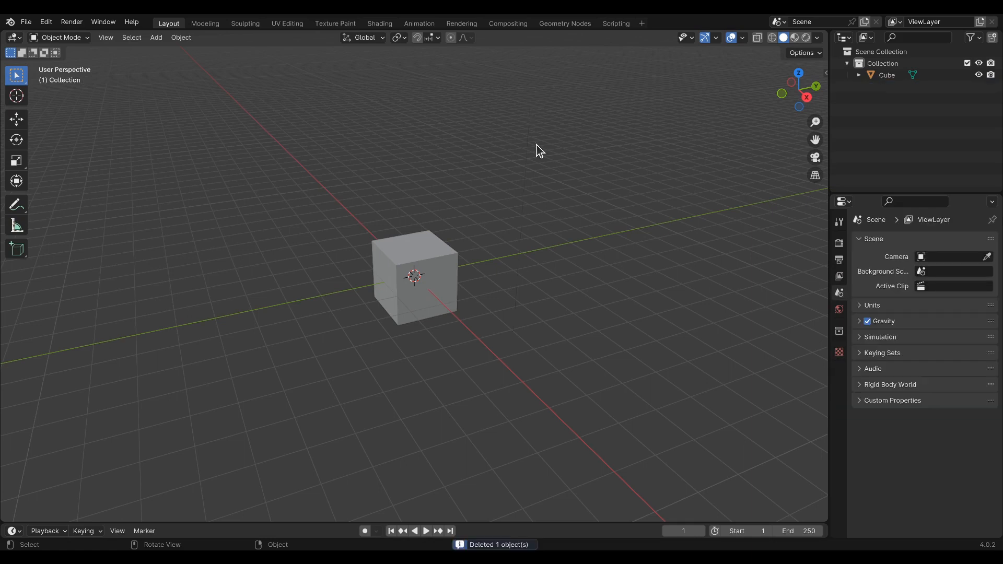
Step: Select the cube and, with the timeline expanded in the Layout workspace, set the playhead to frame 0
{"action": "middle_click_drag", "start_coordinate": [523, 362], "coordinate": [384, 340]}
{"action": "middle_click_drag", "start_coordinate": [372, 306], "coordinate": [394, 289]}
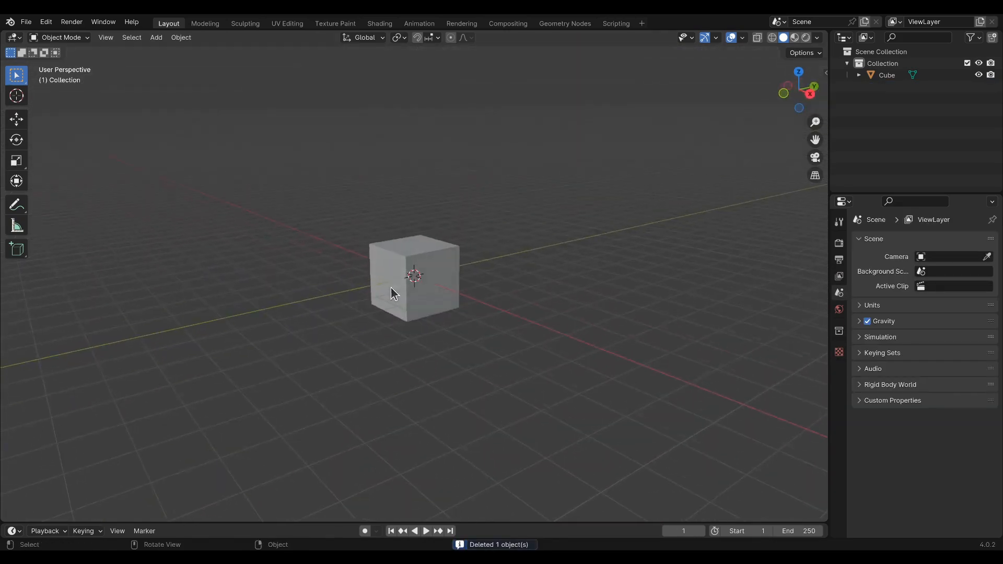
{"action": "left_click", "coordinate": [426, 265]}
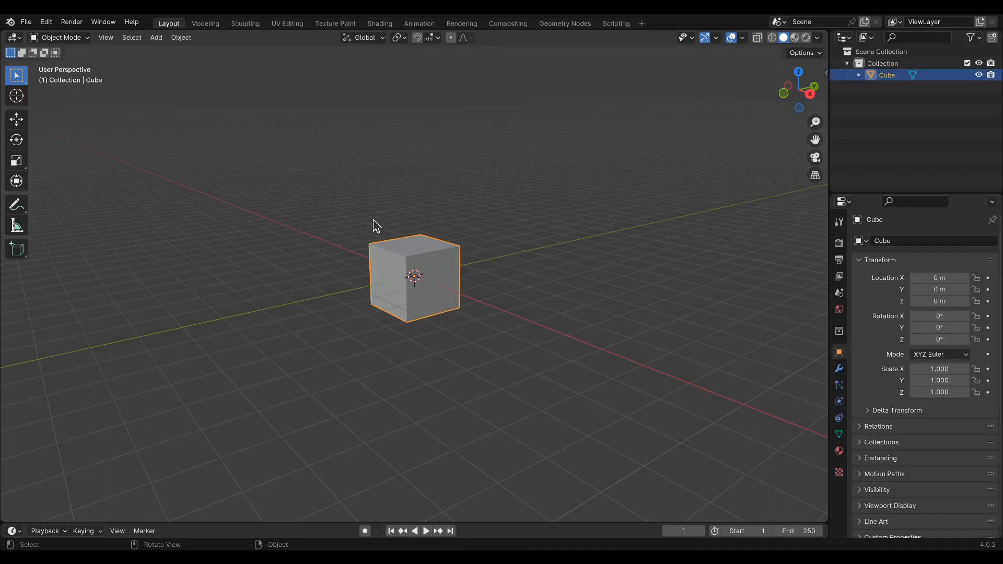
{"action": "left_click", "coordinate": [423, 23]}
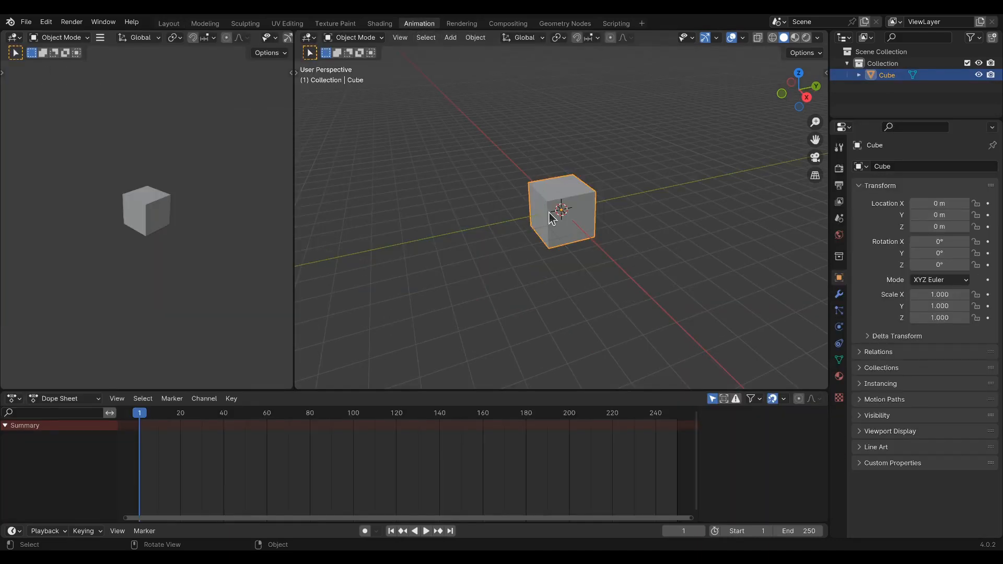
{"action": "left_click", "coordinate": [175, 25]}
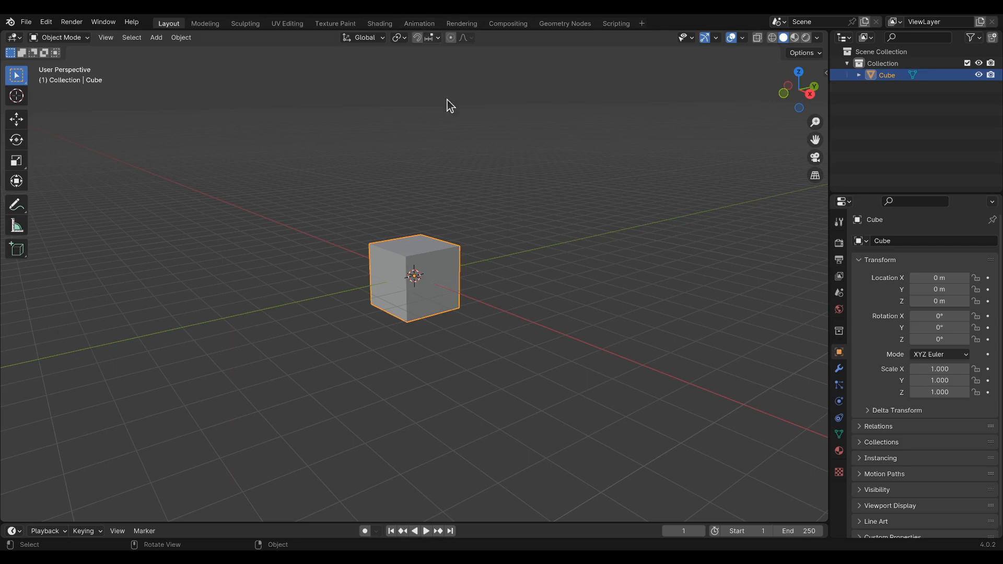
{"action": "left_click_drag", "start_coordinate": [491, 523], "coordinate": [491, 396]}
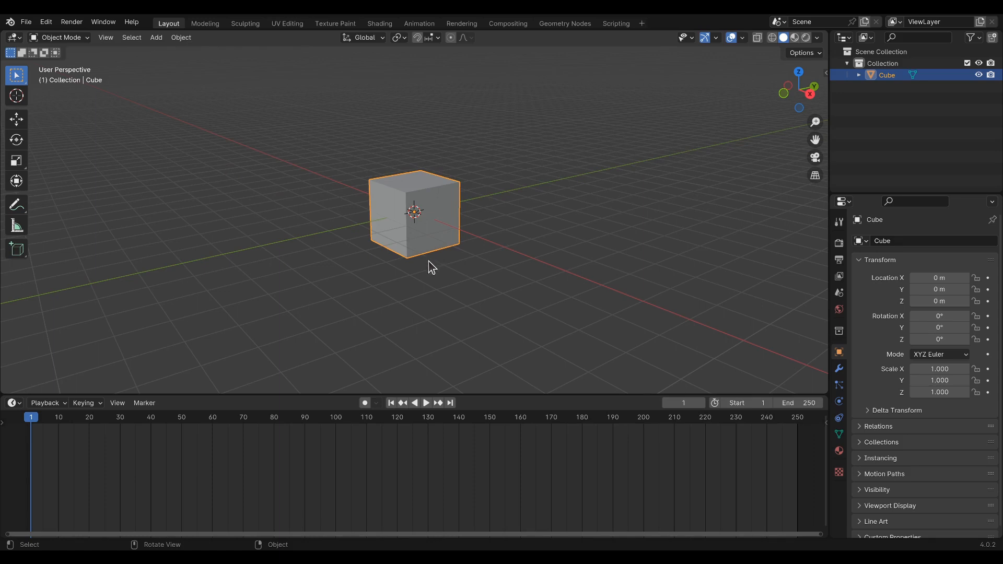
{"action": "left_click_drag", "start_coordinate": [31, 422], "coordinate": [7, 435]}
Step: Try moving the cube to about X 1.7 m, Y 3.9 m, Z 2.9 m and clear its location back to the origin
{"action": "key", "text": "g"}
{"action": "left_click", "coordinate": [558, 119]}
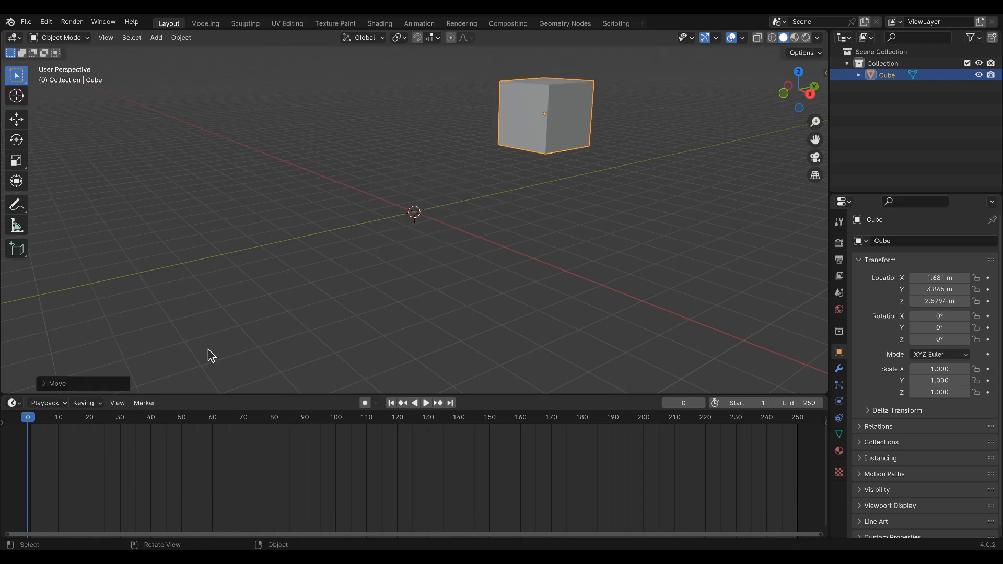
{"action": "mouse_move", "coordinate": [36, 437]}
{"action": "left_mouse_down"}
{"action": "mouse_move", "coordinate": [56, 425]}
{"action": "mouse_move", "coordinate": [347, 418]}
{"action": "mouse_move", "coordinate": [615, 421]}
{"action": "mouse_move", "coordinate": [61, 426]}
{"action": "mouse_move", "coordinate": [632, 436]}
{"action": "mouse_move", "coordinate": [26, 433]}
{"action": "left_mouse_up"}
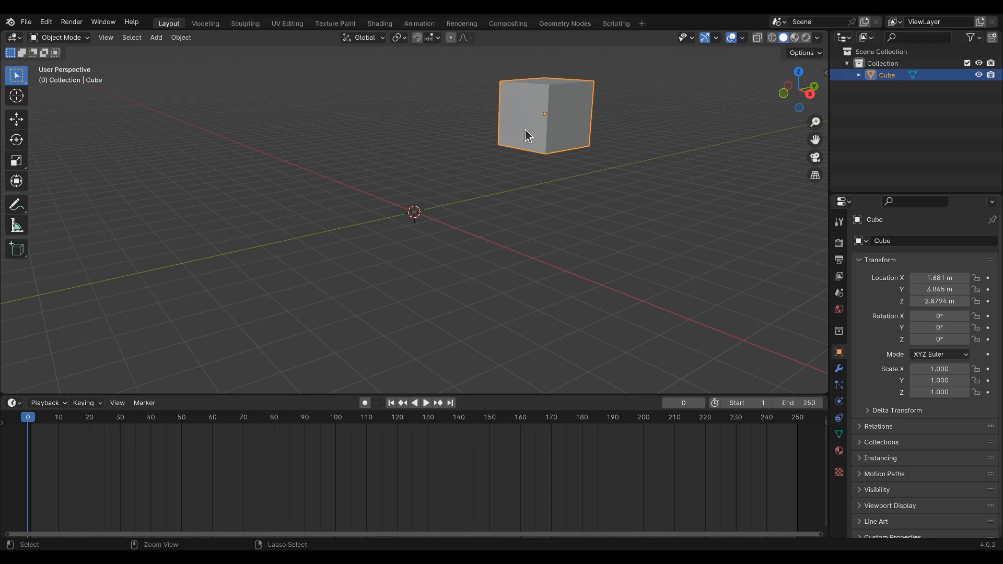
{"action": "key", "text": "alt+g"}
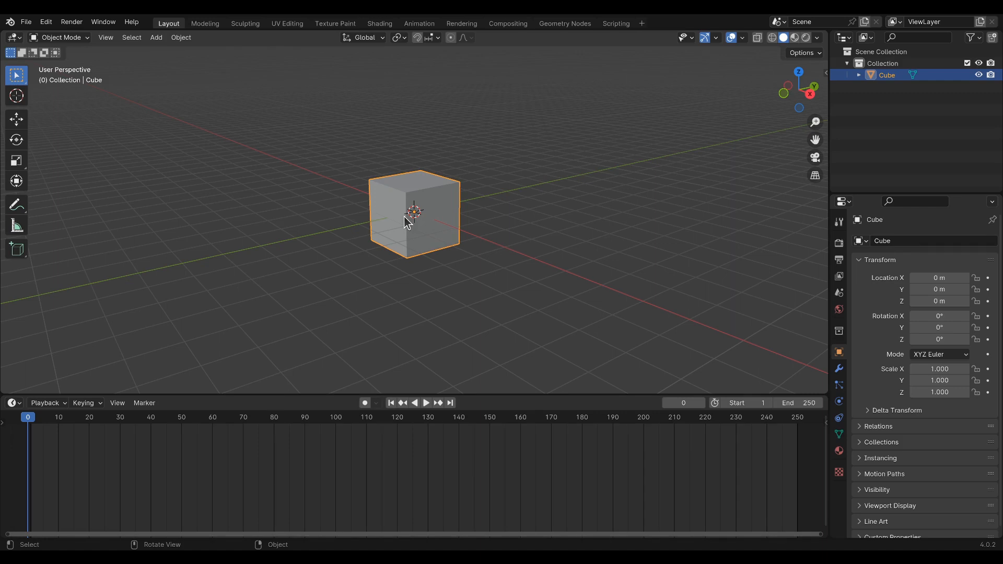
Step: Insert location keyframes for the cube at frame 0 and move the playhead to frame 8
{"action": "key", "text": "i"}
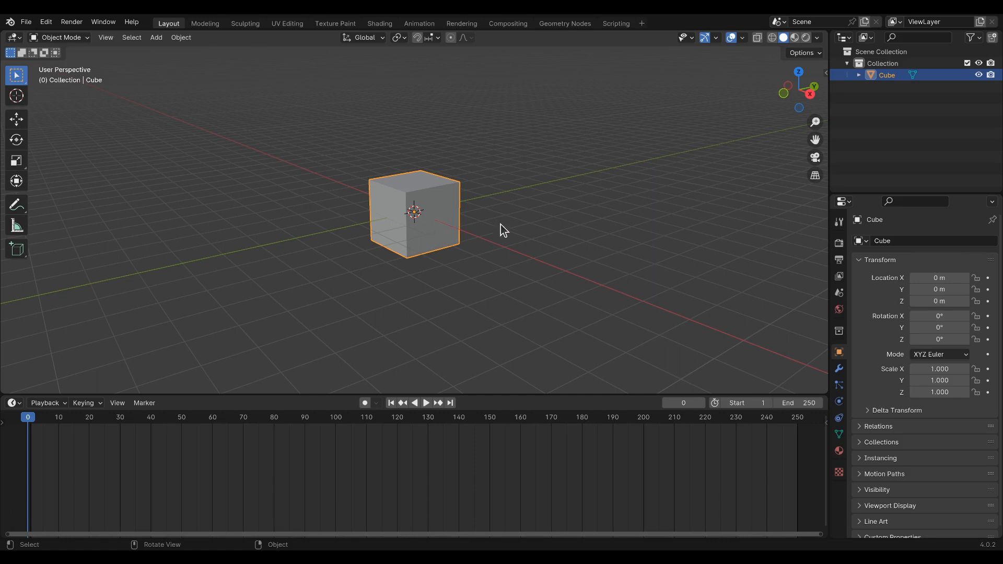
{"action": "right_click", "coordinate": [941, 281]}
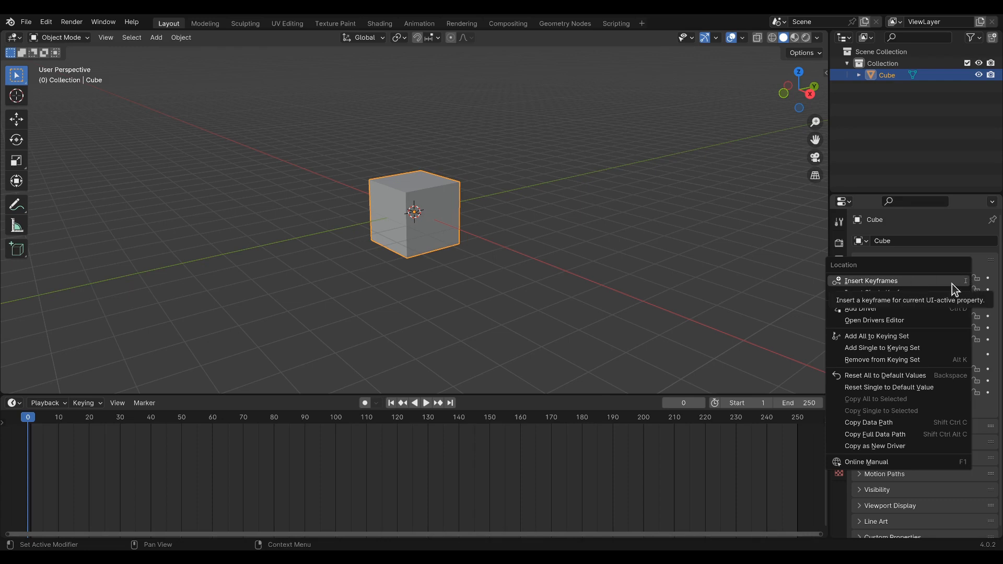
{"action": "left_click", "coordinate": [873, 284]}
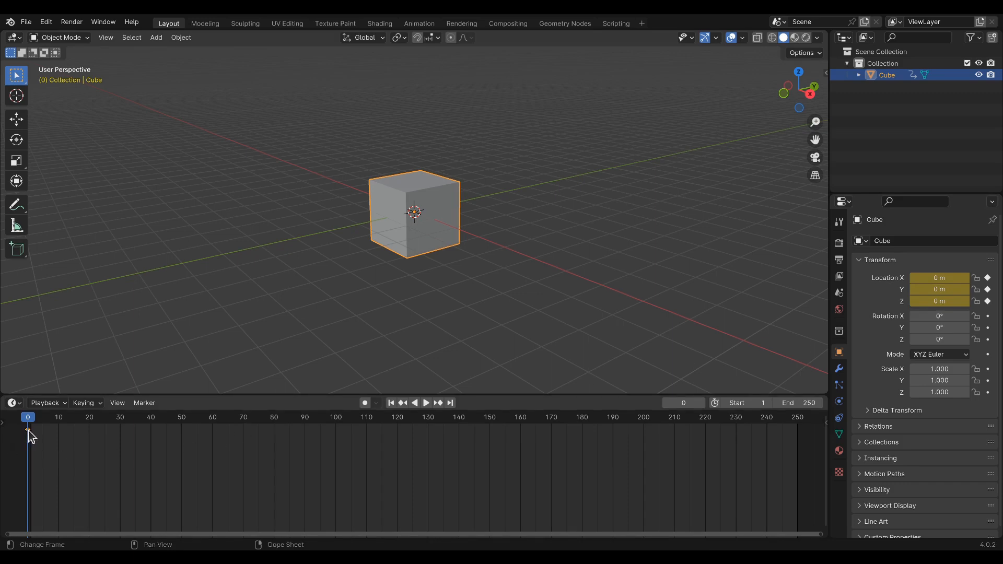
{"action": "left_click_drag", "start_coordinate": [30, 423], "coordinate": [51, 427]}
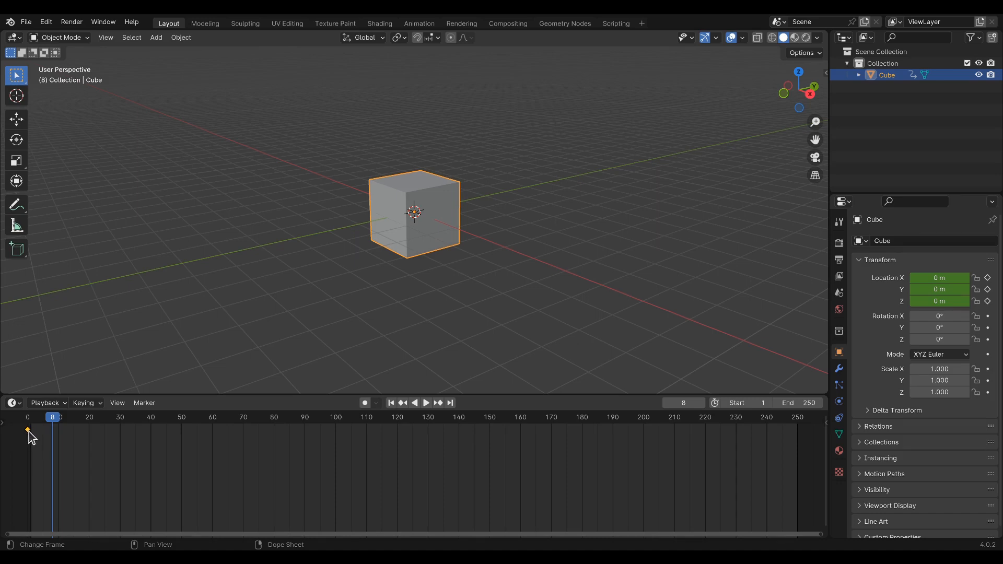
Step: Try moving the cube about 7.9 m along the X axis at frame 100 without inserting a keyframe
{"action": "left_click_drag", "start_coordinate": [52, 421], "coordinate": [336, 426]}
{"action": "key", "text": "g"}
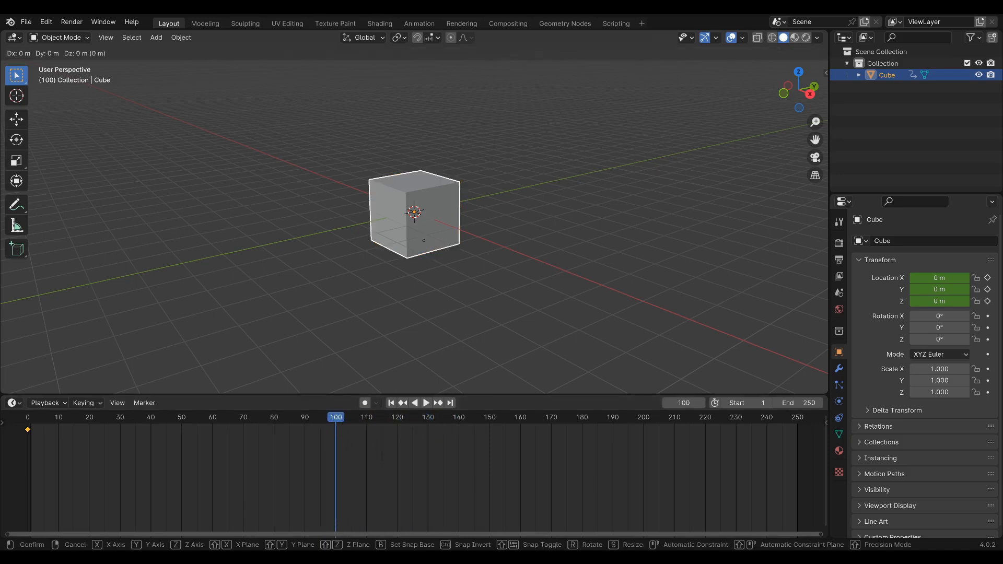
{"action": "key", "text": "x"}
{"action": "left_click", "coordinate": [678, 255]}
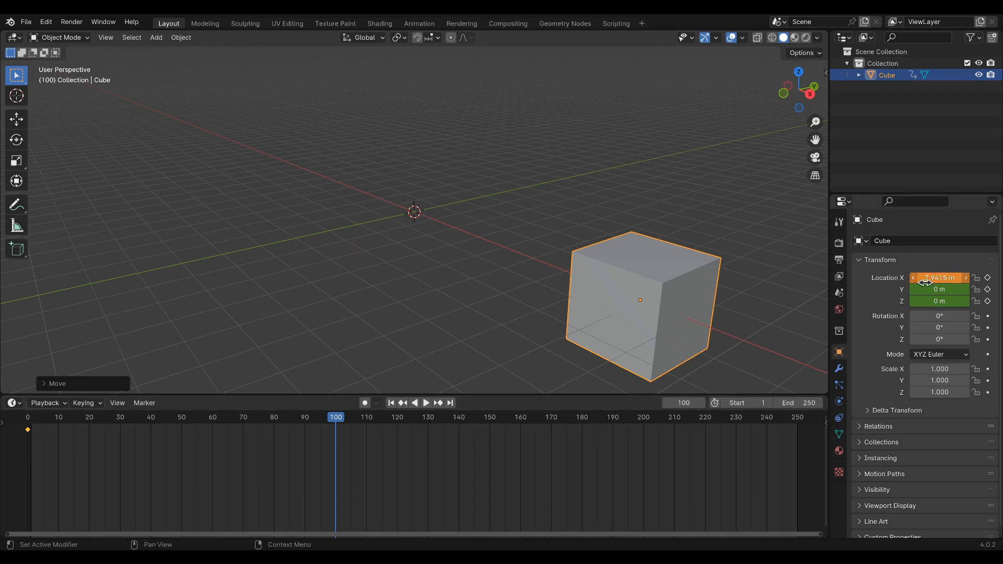
Step: With the playhead at frame 100, move the cube about 7.8 m along the X axis and insert location keyframes
{"action": "left_click_drag", "start_coordinate": [89, 420], "coordinate": [337, 409]}
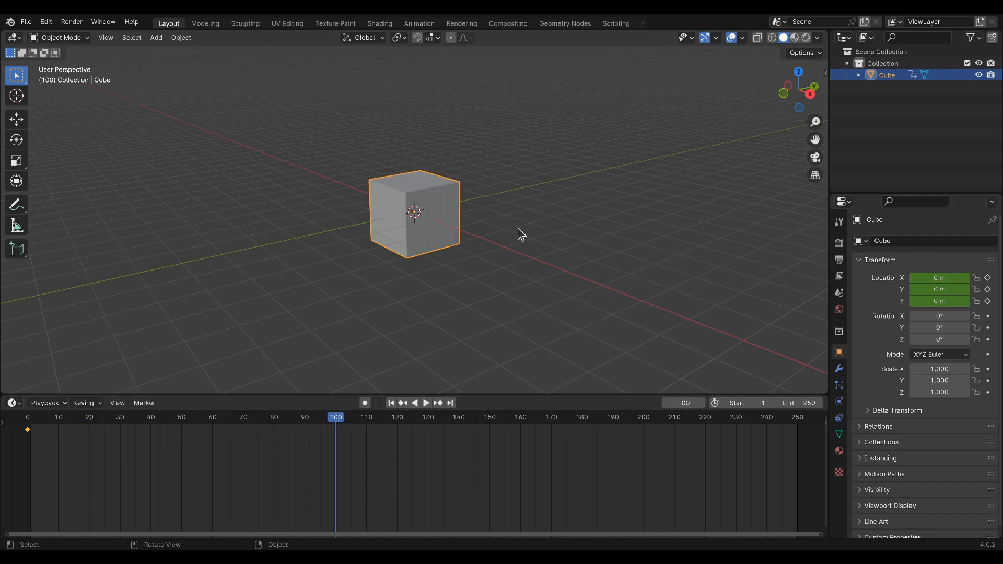
{"action": "key", "text": "g"}
{"action": "key", "text": "x"}
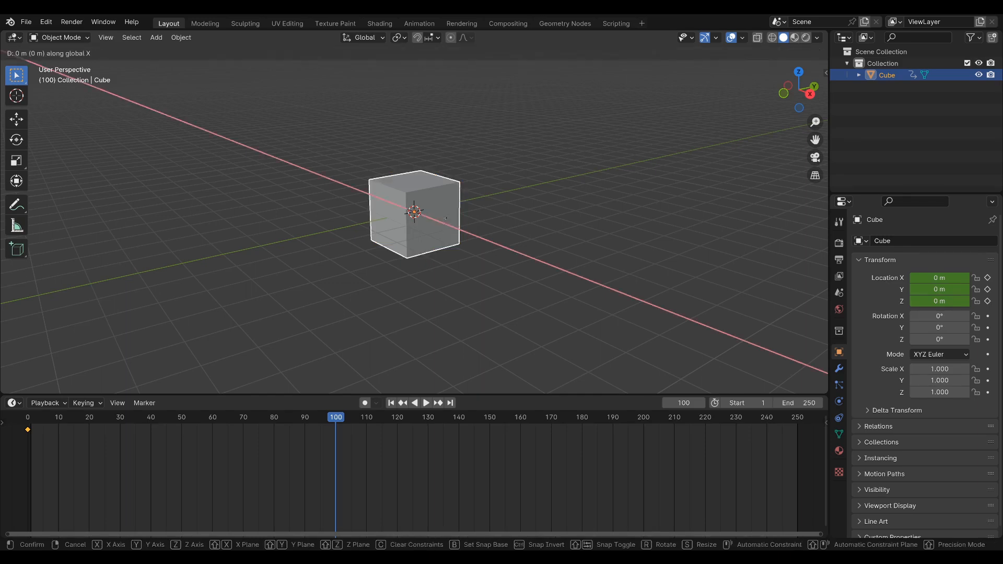
{"action": "left_click", "coordinate": [666, 270]}
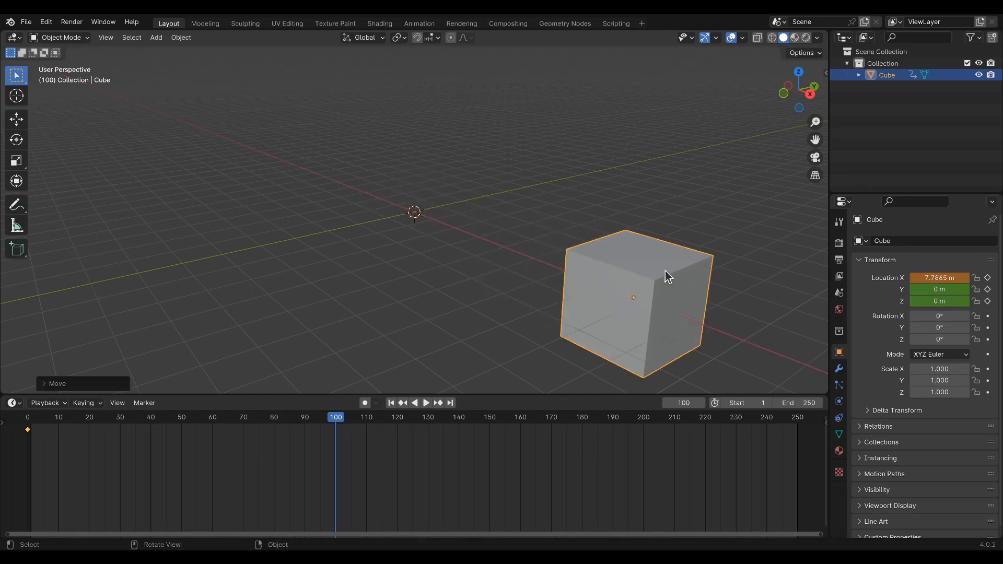
{"action": "right_click", "coordinate": [931, 278]}
{"action": "left_click", "coordinate": [867, 279]}
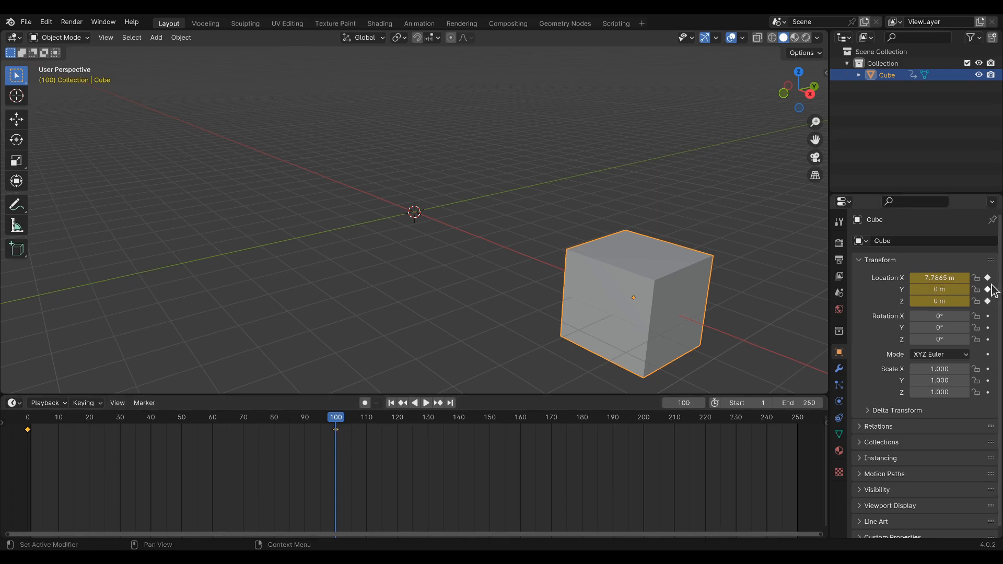
Step: Scrub the timeline between frames 0 and 100 to review the cube's keyframed movement, returning to frame 0
{"action": "mouse_move", "coordinate": [334, 418]}
{"action": "left_mouse_down"}
{"action": "mouse_move", "coordinate": [303, 420]}
{"action": "mouse_move", "coordinate": [320, 418]}
{"action": "left_mouse_up"}
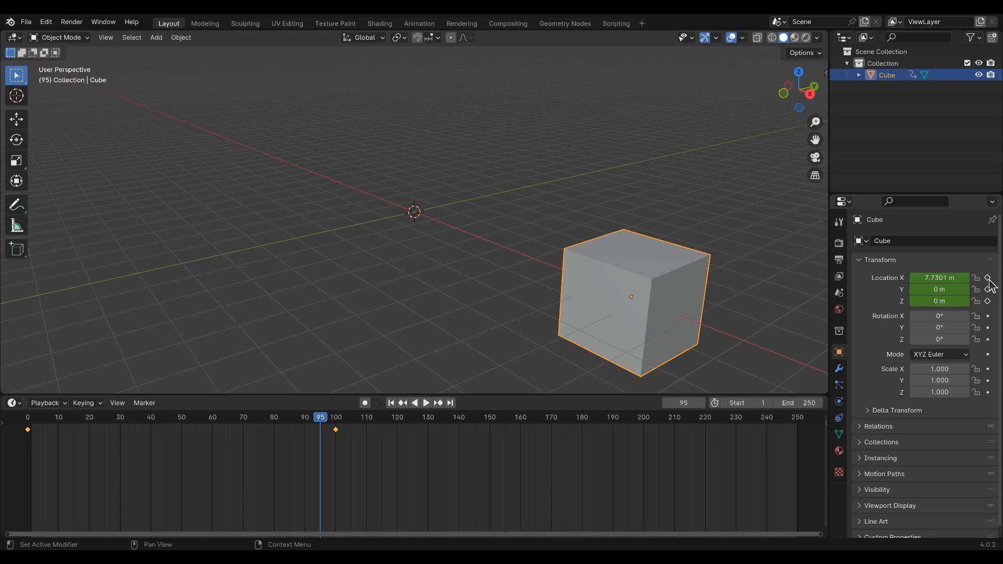
{"action": "mouse_move", "coordinate": [322, 431]}
{"action": "left_mouse_down"}
{"action": "mouse_move", "coordinate": [337, 429]}
{"action": "mouse_move", "coordinate": [337, 438]}
{"action": "left_mouse_up"}
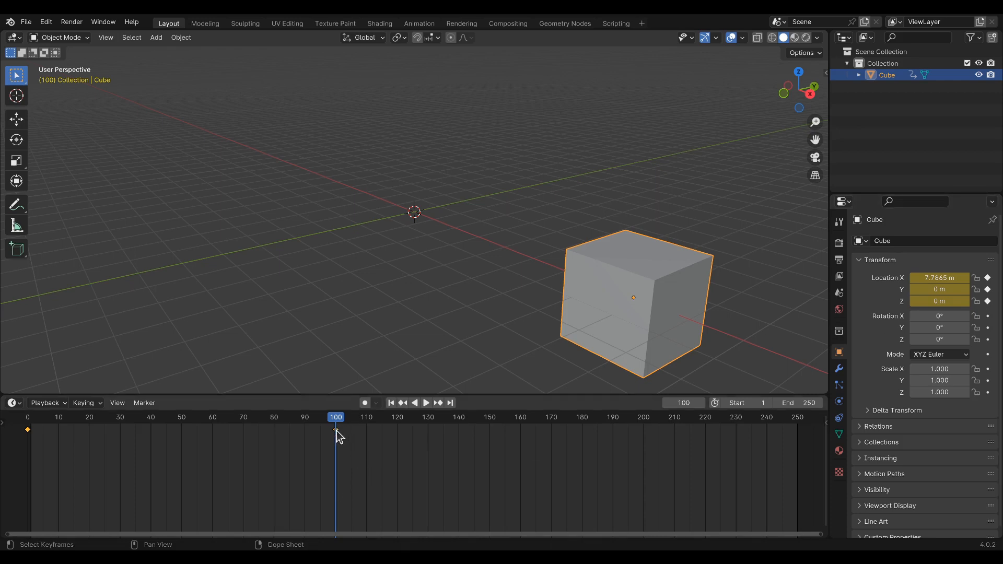
{"action": "left_click", "coordinate": [29, 427]}
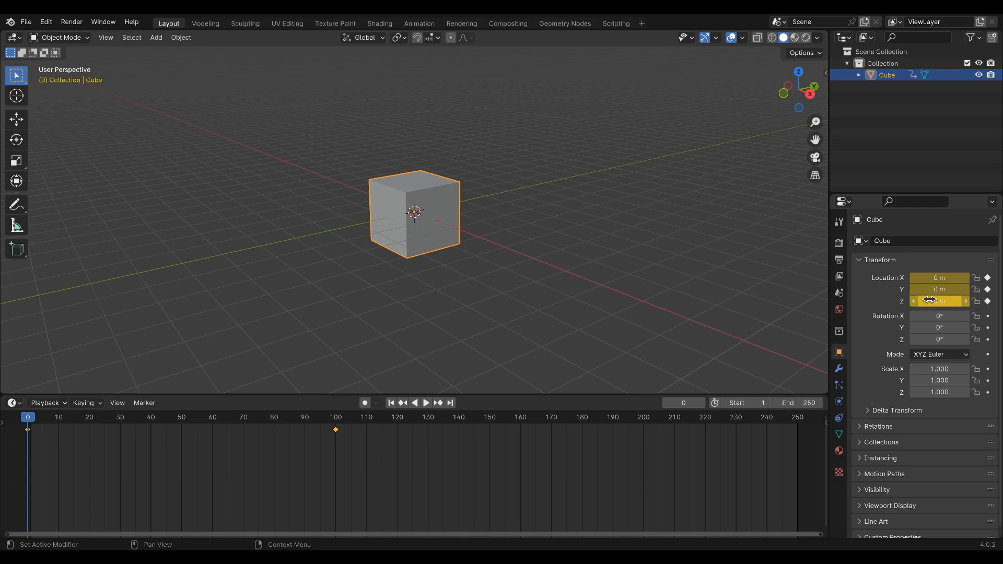
{"action": "left_click_drag", "start_coordinate": [30, 426], "coordinate": [326, 430]}
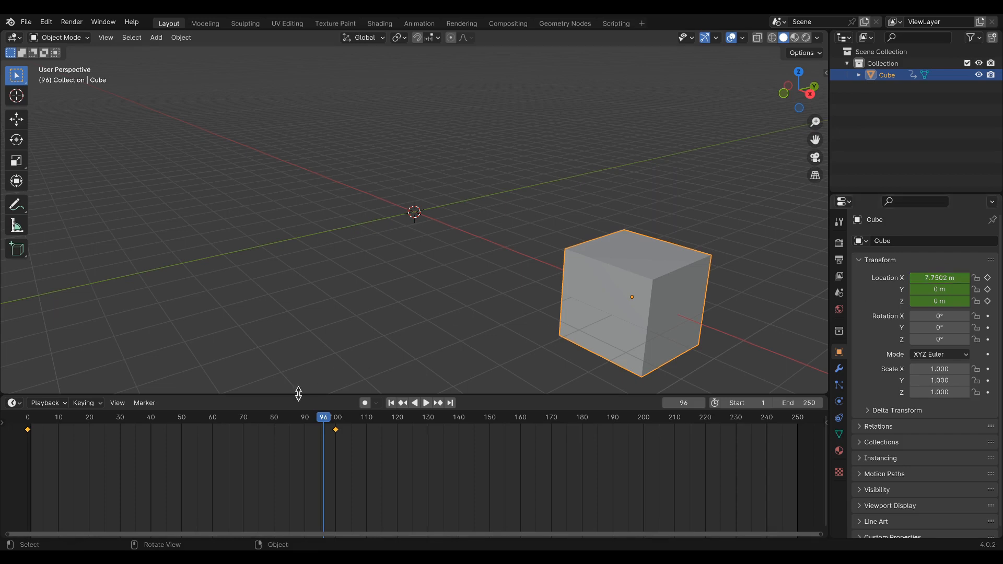
{"action": "mouse_move", "coordinate": [325, 421]}
{"action": "left_mouse_down"}
{"action": "mouse_move", "coordinate": [150, 450]}
{"action": "mouse_move", "coordinate": [34, 444]}
{"action": "mouse_move", "coordinate": [344, 439]}
{"action": "mouse_move", "coordinate": [32, 439]}
{"action": "mouse_move", "coordinate": [337, 435]}
{"action": "left_mouse_up"}
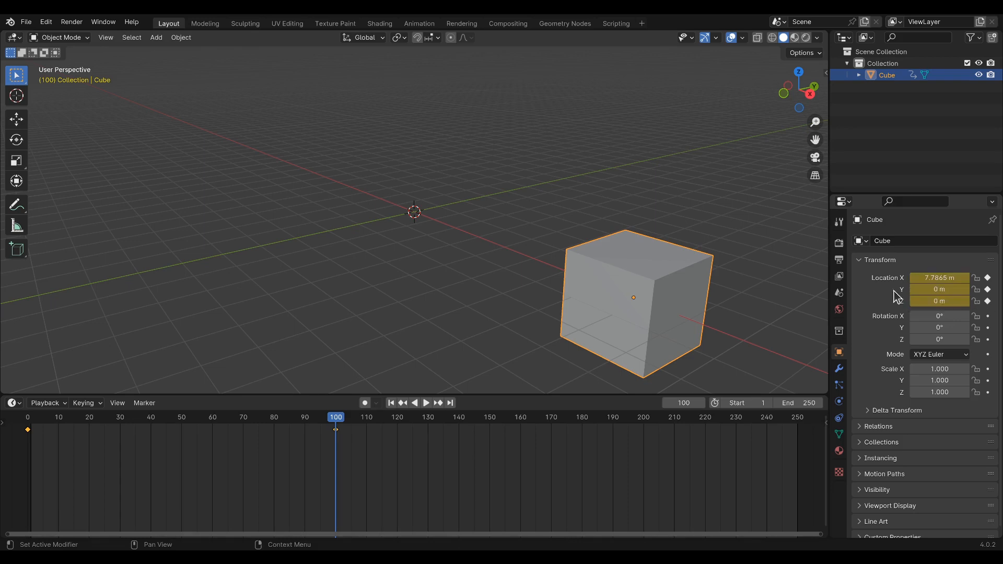
{"action": "mouse_move", "coordinate": [345, 422]}
{"action": "left_mouse_down"}
{"action": "mouse_move", "coordinate": [20, 422]}
{"action": "mouse_move", "coordinate": [337, 426]}
{"action": "left_mouse_up"}
{"action": "key", "text": "space"}
{"action": "left_click_drag", "start_coordinate": [337, 426], "coordinate": [24, 424]}
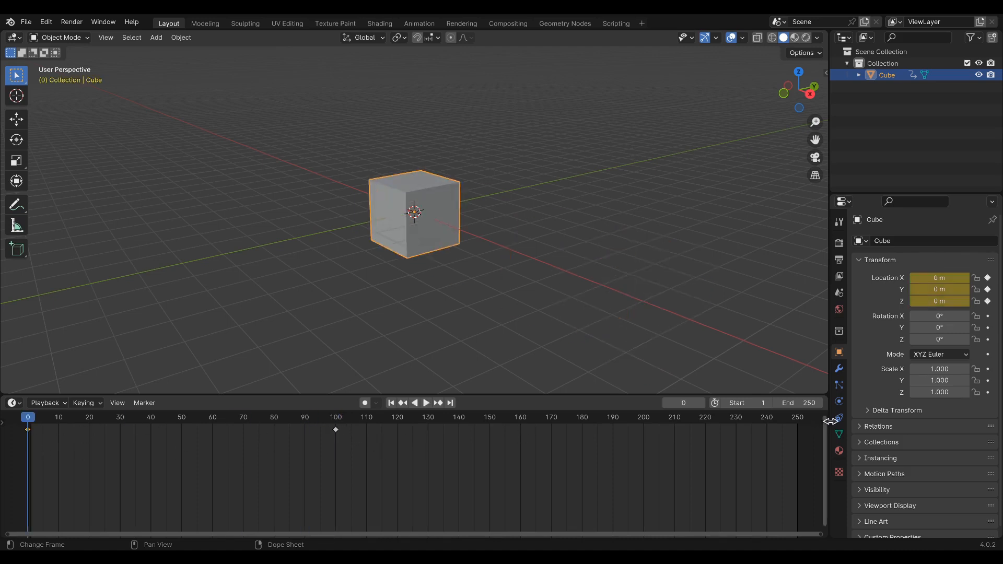
Step: Duplicate the cube's location keyframe from frame 0 and place the copy at frame 200
{"action": "right_click", "coordinate": [28, 435]}
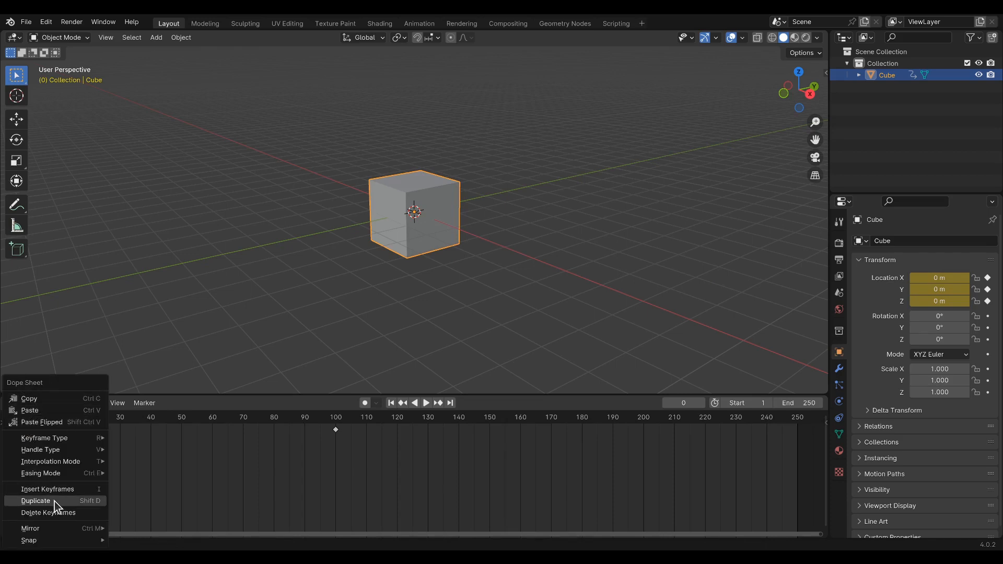
{"action": "left_click", "coordinate": [35, 501]}
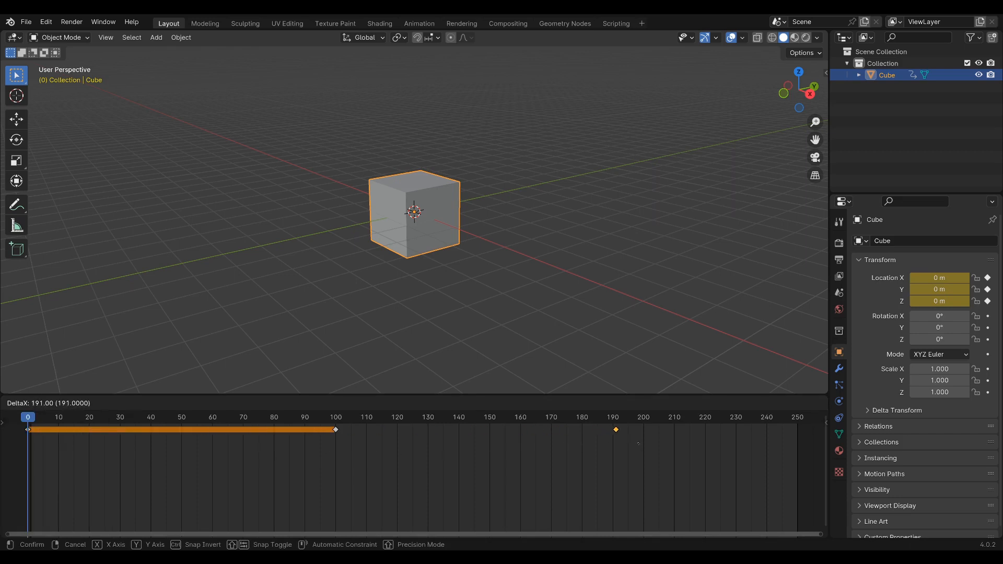
{"action": "left_click", "coordinate": [669, 441]}
Step: Scrub between frames 0 and 200 to check the cube's return movement, ending at frame 0
{"action": "left_click_drag", "start_coordinate": [32, 422], "coordinate": [644, 417]}
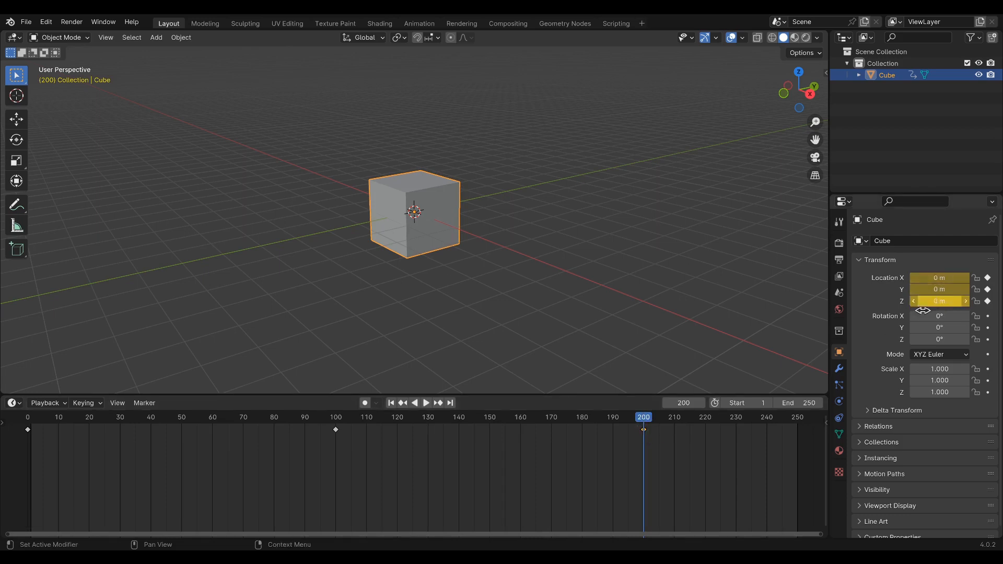
{"action": "left_click", "coordinate": [29, 430]}
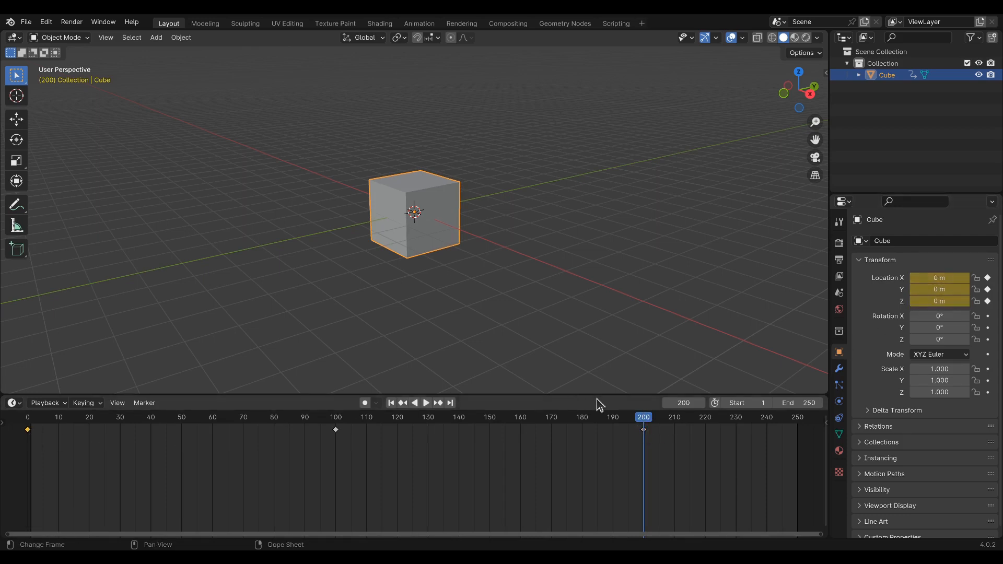
{"action": "left_click_drag", "start_coordinate": [641, 416], "coordinate": [26, 422]}
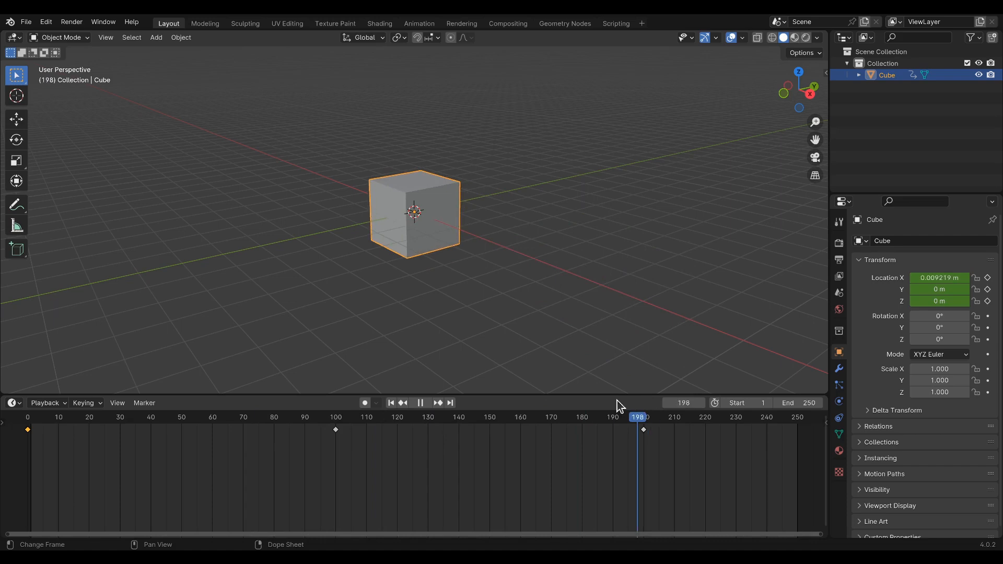
{"action": "key", "text": "Escape"}
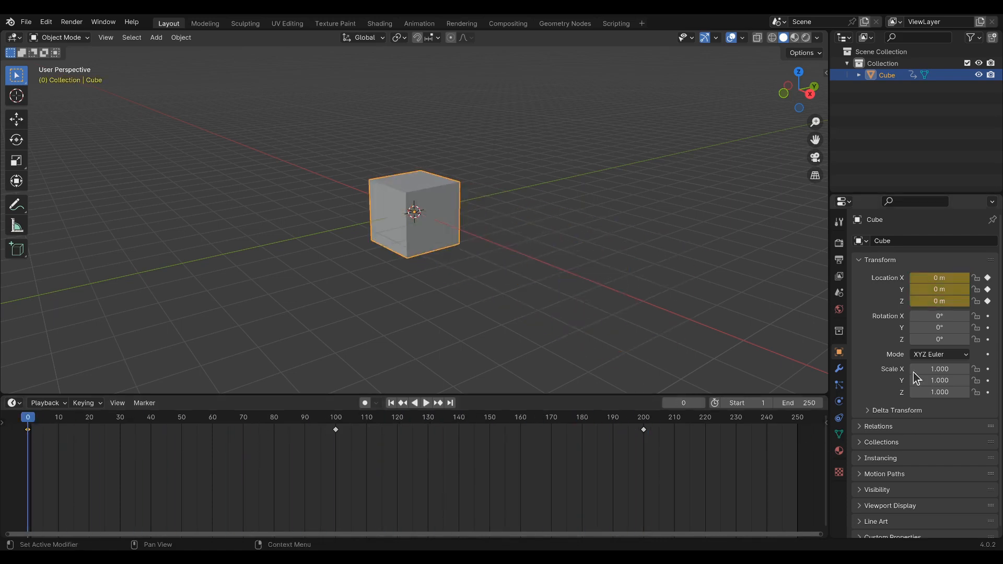
Step: Switch to the Animation workspace, keep the editor in Dope Sheet mode and expand the cube's Object Transforms channels
{"action": "left_click", "coordinate": [419, 23]}
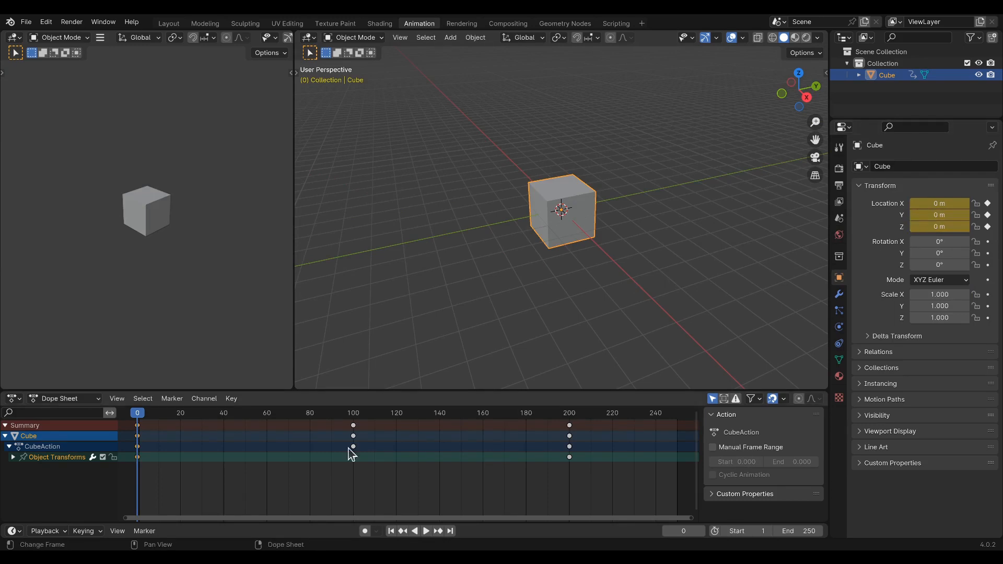
{"action": "left_click", "coordinate": [72, 403]}
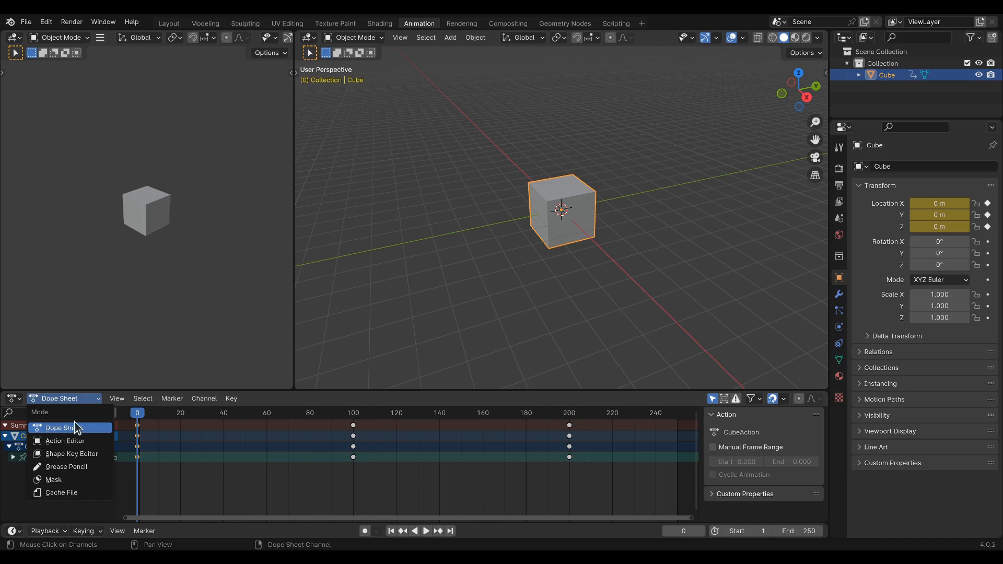
{"action": "left_click", "coordinate": [61, 400]}
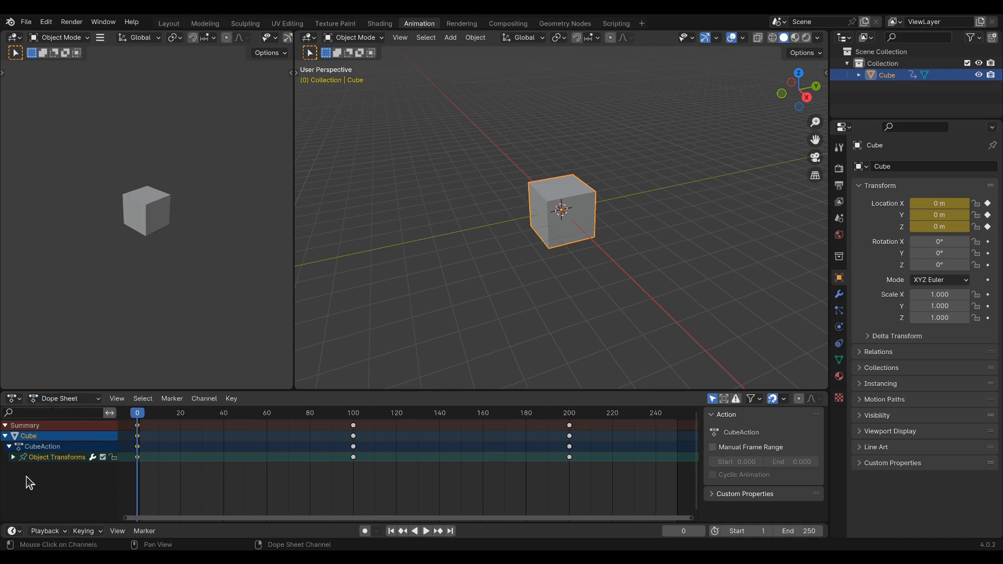
{"action": "left_click", "coordinate": [13, 458]}
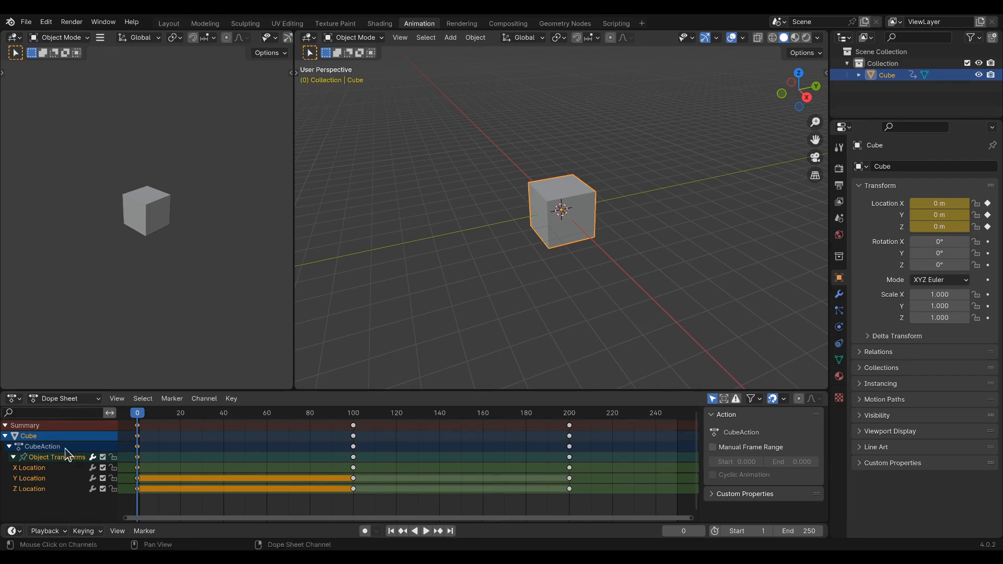
Step: Play the cube's animation in the viewport and pause it after it loops
{"action": "scroll", "coordinate": [563, 261], "scroll_direction": "down", "scroll_amount": 2}
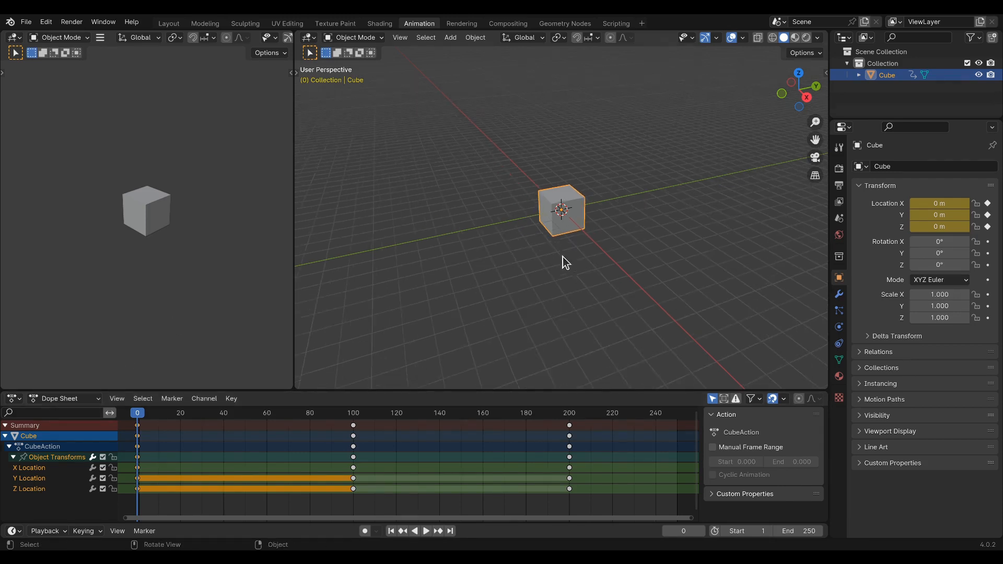
{"action": "middle_click_drag", "start_coordinate": [536, 262], "coordinate": [565, 251]}
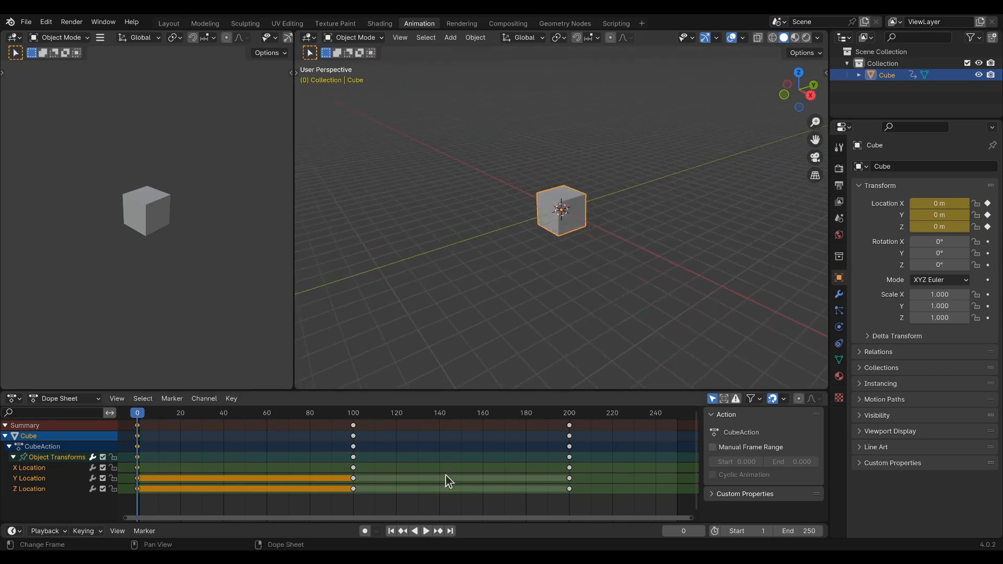
{"action": "left_click", "coordinate": [427, 531]}
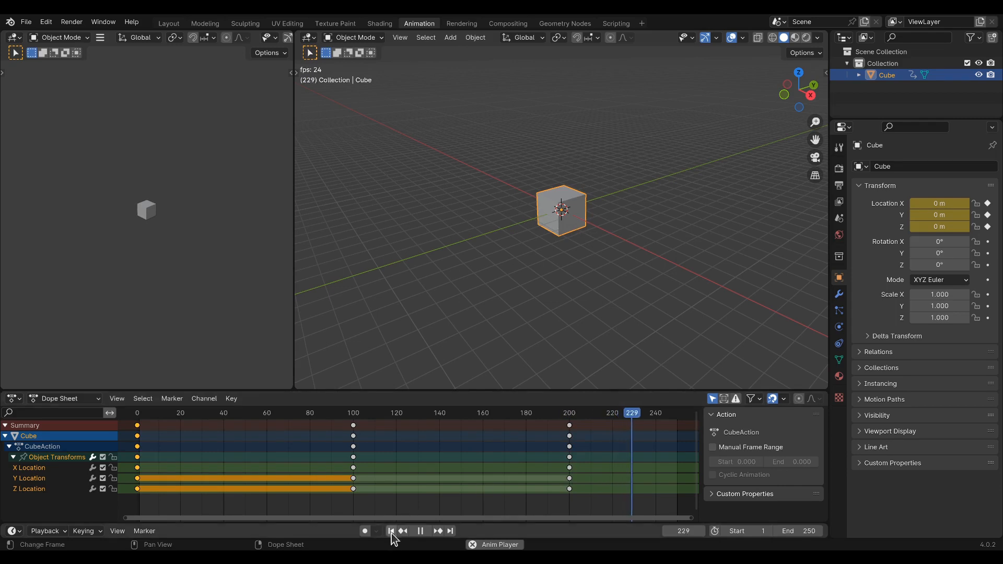
{"action": "left_click", "coordinate": [420, 531]}
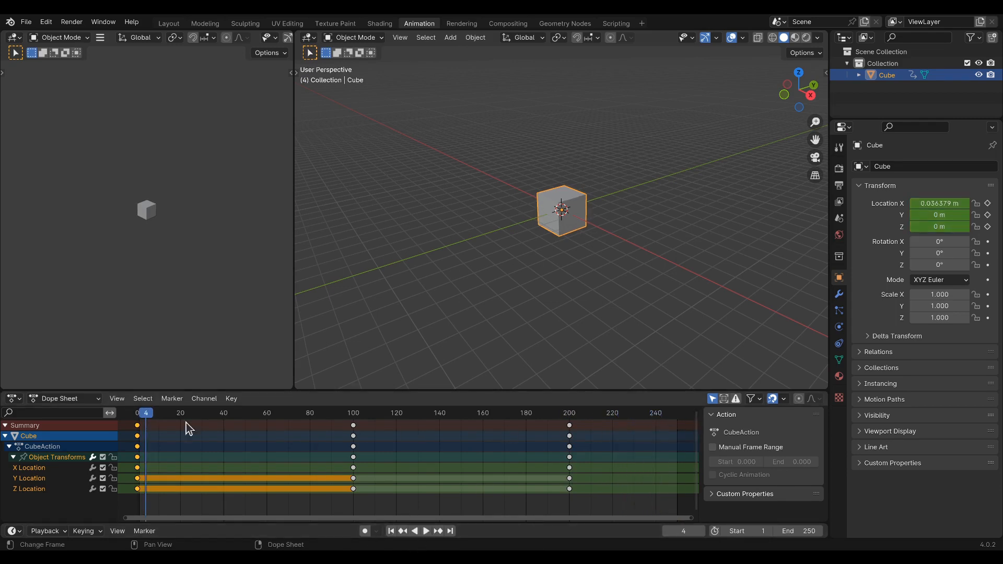
Step: Scrub the playhead across the Dope Sheet between frames 0 and 250 to review the full frame range
{"action": "left_click_drag", "start_coordinate": [149, 419], "coordinate": [679, 415]}
{"action": "key", "text": "space"}
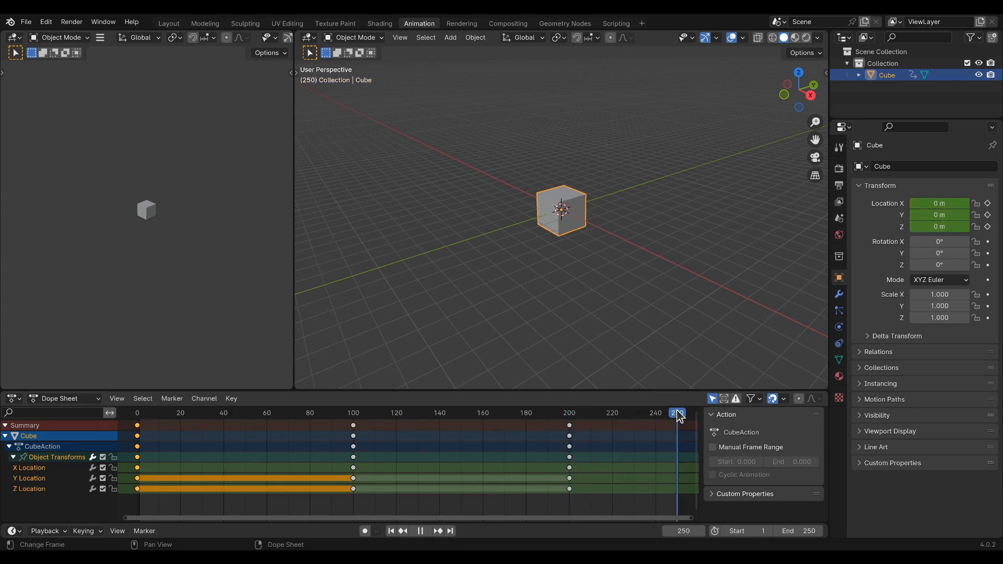
{"action": "key", "text": "space"}
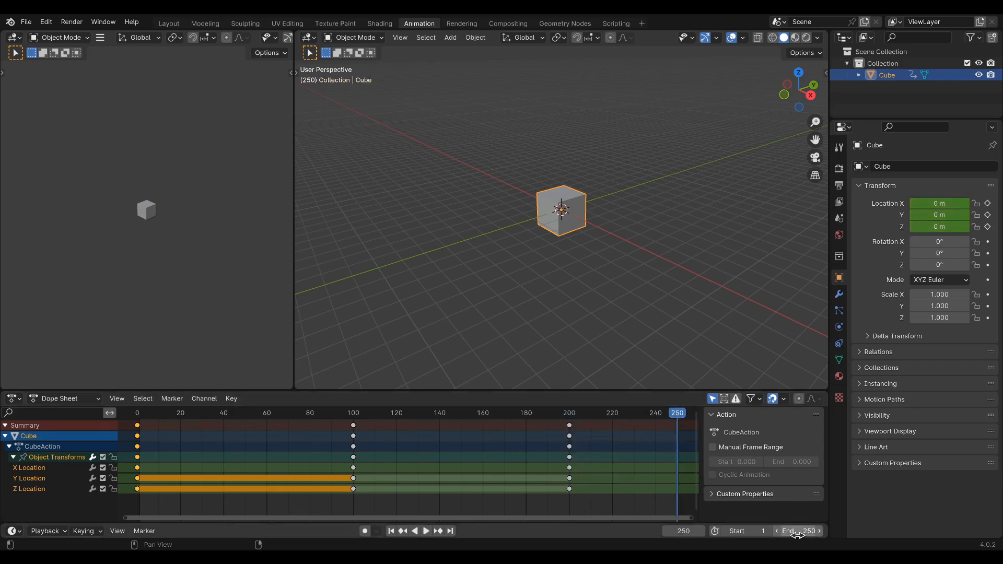
{"action": "left_click_drag", "start_coordinate": [678, 414], "coordinate": [138, 425]}
{"action": "key", "text": "space"}
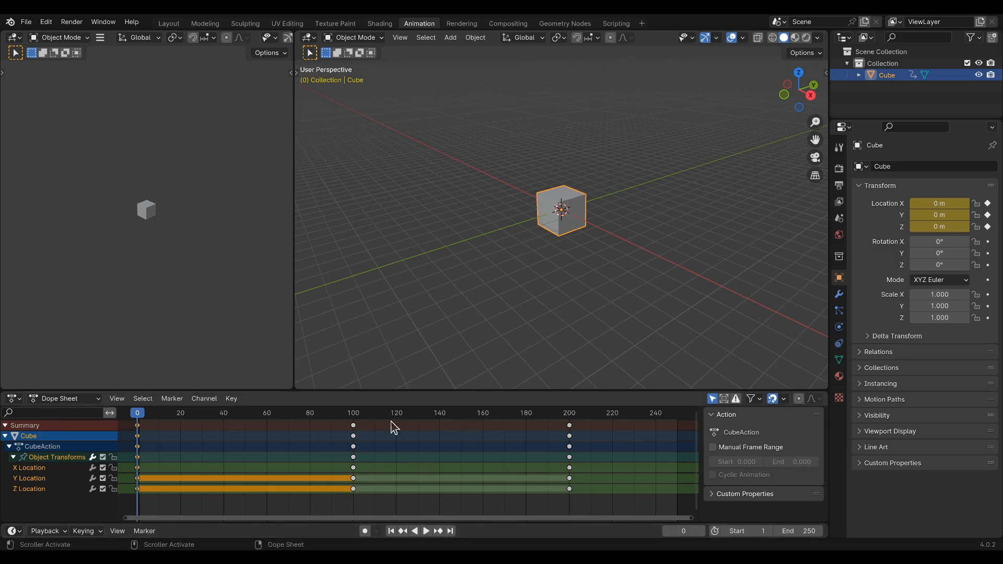
{"action": "left_click_drag", "start_coordinate": [138, 421], "coordinate": [659, 430]}
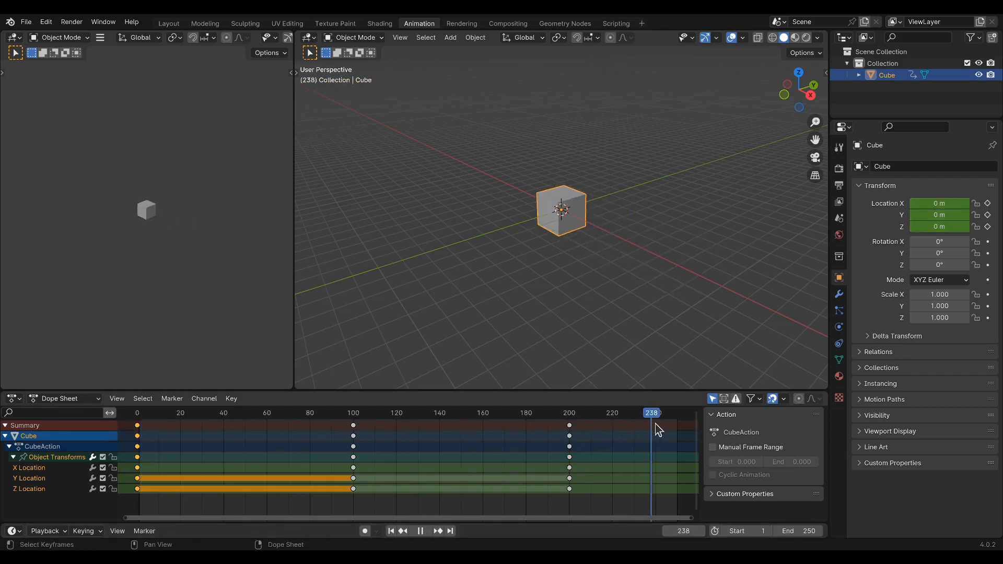
Step: Pan and zoom the Dope Sheet to examine the cube's keyframes and the area beyond the end frame
{"action": "middle_click_drag", "start_coordinate": [611, 450], "coordinate": [393, 468]}
{"action": "scroll", "coordinate": [507, 467], "scroll_direction": "down", "scroll_amount": 8, "text": "ctrl"}
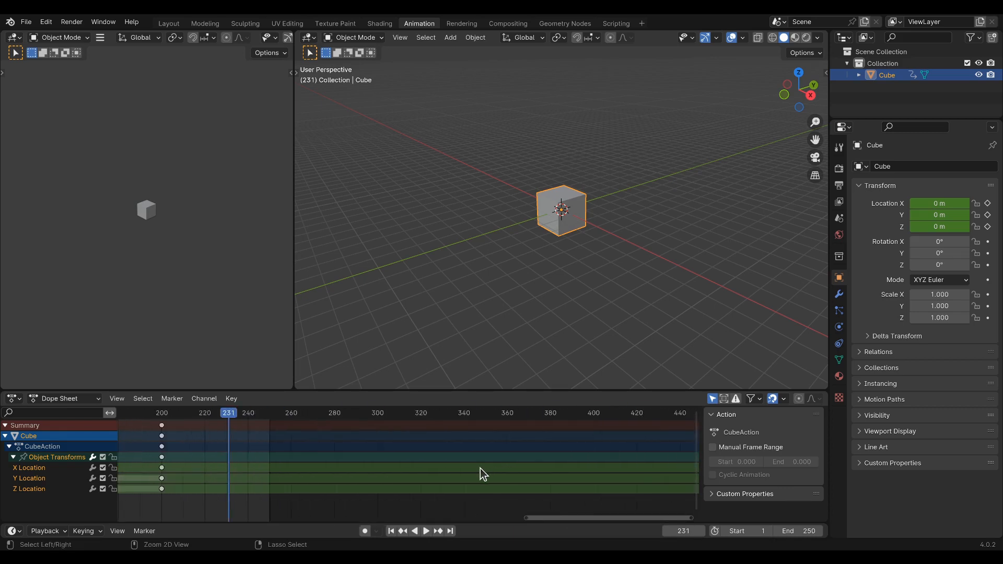
{"action": "scroll", "coordinate": [481, 469], "scroll_direction": "down", "scroll_amount": 6, "text": "ctrl"}
{"action": "scroll", "coordinate": [481, 468], "scroll_direction": "up", "scroll_amount": 4, "text": "ctrl"}
{"action": "scroll", "coordinate": [480, 468], "scroll_direction": "down", "scroll_amount": 6}
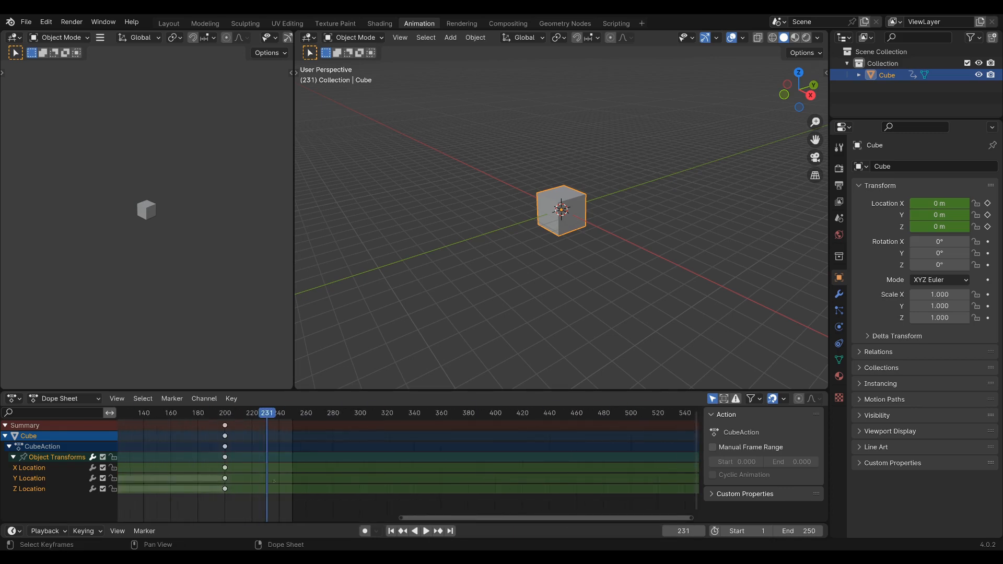
{"action": "middle_click_drag", "start_coordinate": [266, 481], "coordinate": [643, 479]}
{"action": "middle_click_drag", "start_coordinate": [412, 479], "coordinate": [284, 481]}
{"action": "scroll", "coordinate": [418, 467], "scroll_direction": "down", "scroll_amount": 2}
{"action": "scroll", "coordinate": [429, 466], "scroll_direction": "down", "scroll_amount": 12}
{"action": "scroll", "coordinate": [437, 466], "scroll_direction": "up", "scroll_amount": 13}
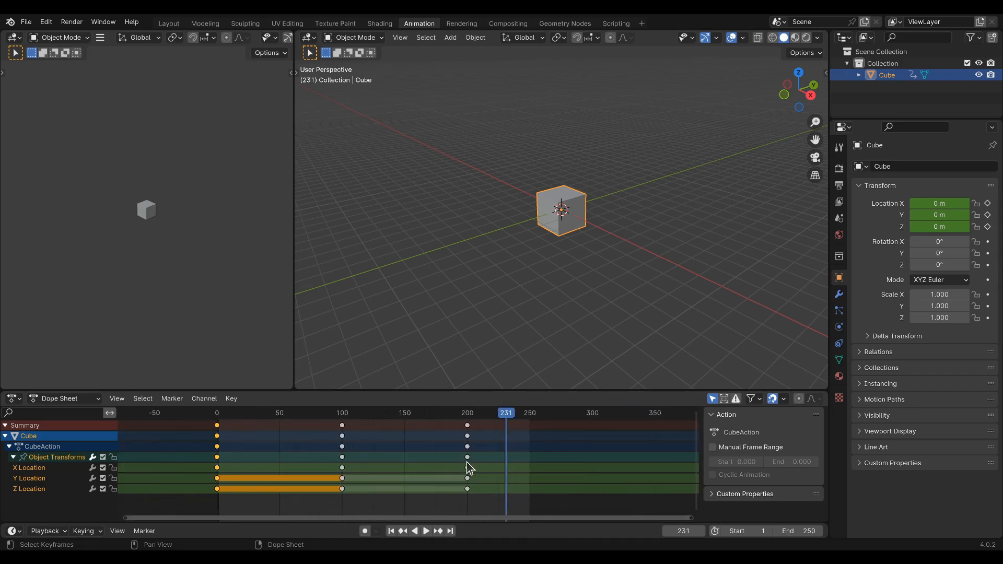
{"action": "scroll", "coordinate": [469, 462], "scroll_direction": "down", "scroll_amount": 1}
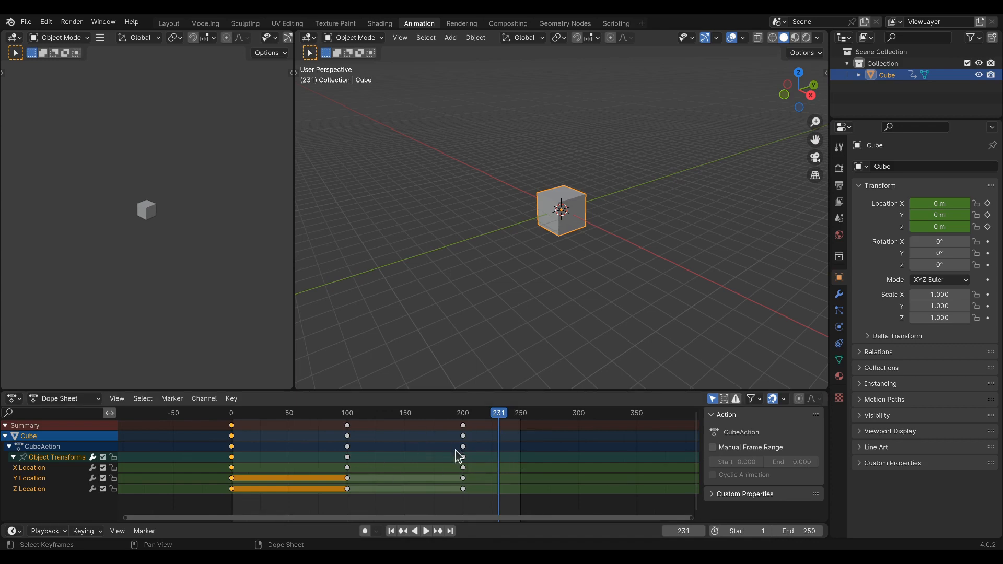
{"action": "scroll", "coordinate": [503, 460], "scroll_direction": "down", "scroll_amount": 6}
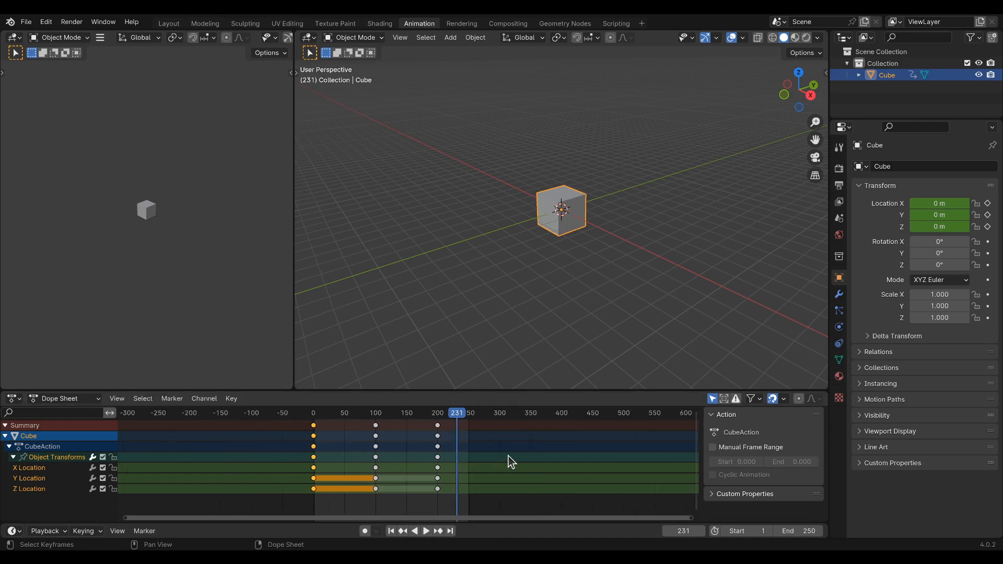
Step: Move the playhead to the last frame of the playback range, frame 250, in the Dope Sheet
{"action": "scroll", "coordinate": [503, 453], "scroll_direction": "up", "scroll_amount": 7}
{"action": "scroll", "coordinate": [506, 459], "scroll_direction": "down", "scroll_amount": 5}
{"action": "scroll", "coordinate": [513, 460], "scroll_direction": "up", "scroll_amount": 6}
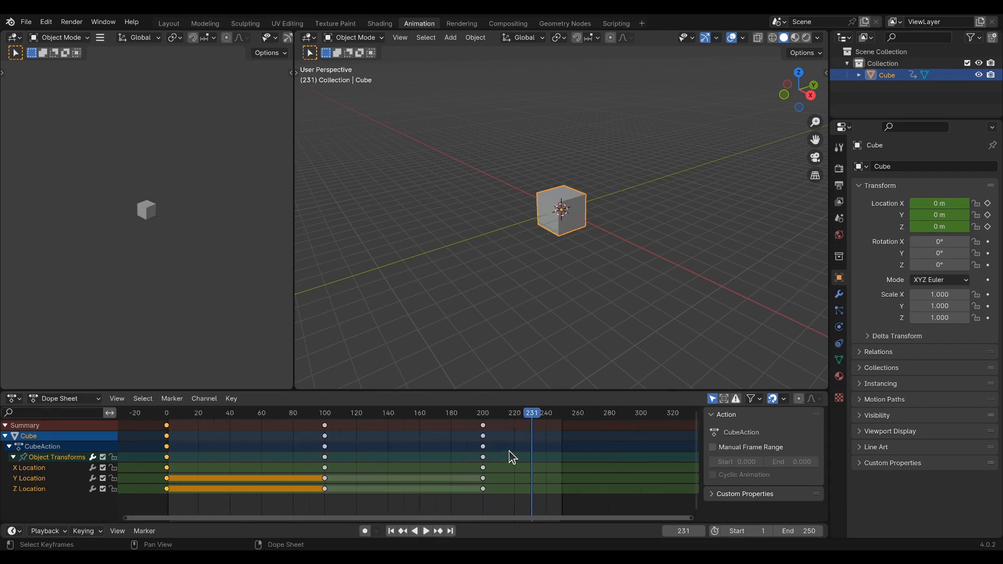
{"action": "scroll", "coordinate": [523, 461], "scroll_direction": "down", "scroll_amount": 4, "text": "ctrl"}
{"action": "scroll", "coordinate": [501, 479], "scroll_direction": "up", "scroll_amount": 2, "text": "ctrl"}
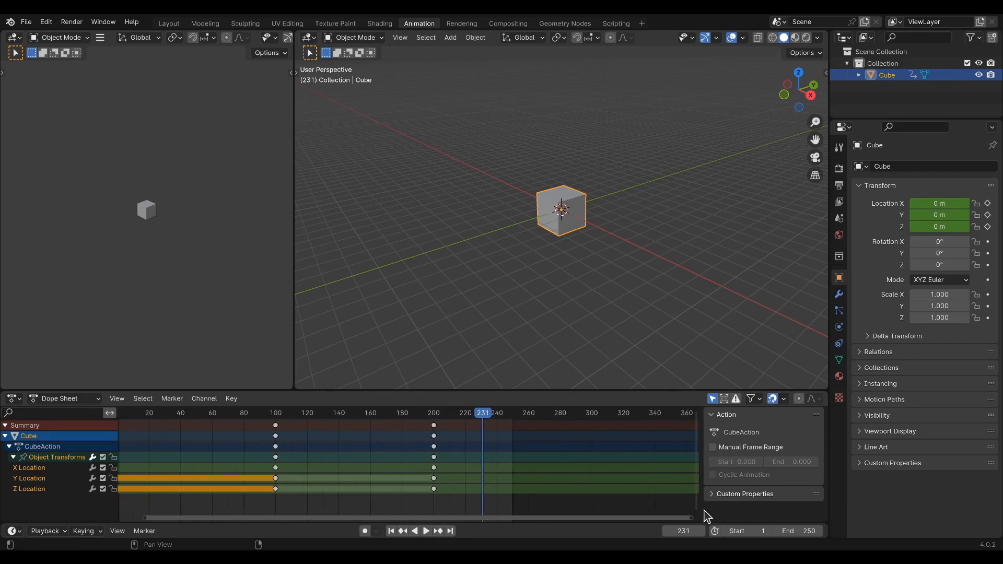
{"action": "left_click_drag", "start_coordinate": [501, 416], "coordinate": [514, 416]}
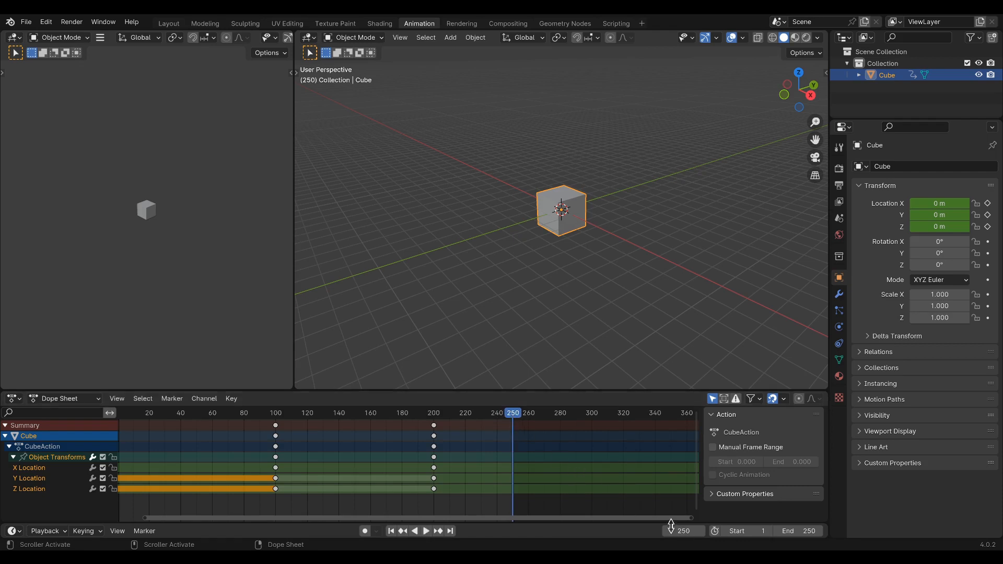
Step: Move the playhead to the cube's last keyframe at frame 200 and set the scene's end frame to 200
{"action": "left_click", "coordinate": [686, 535]}
{"action": "left_click", "coordinate": [803, 531]}
{"action": "left_click_drag", "start_coordinate": [506, 419], "coordinate": [434, 420]}
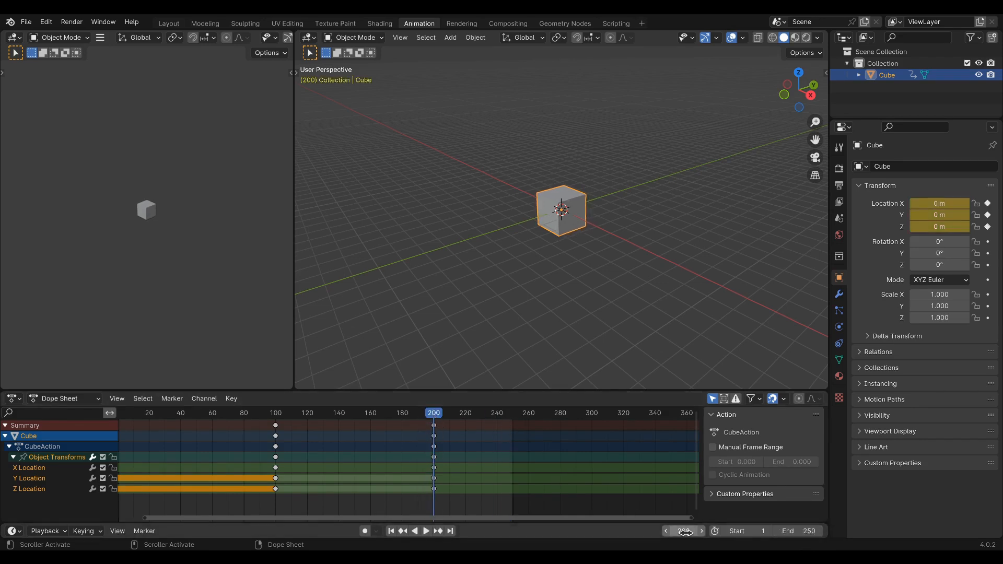
{"action": "left_click", "coordinate": [807, 532]}
{"action": "type", "text": "2"}
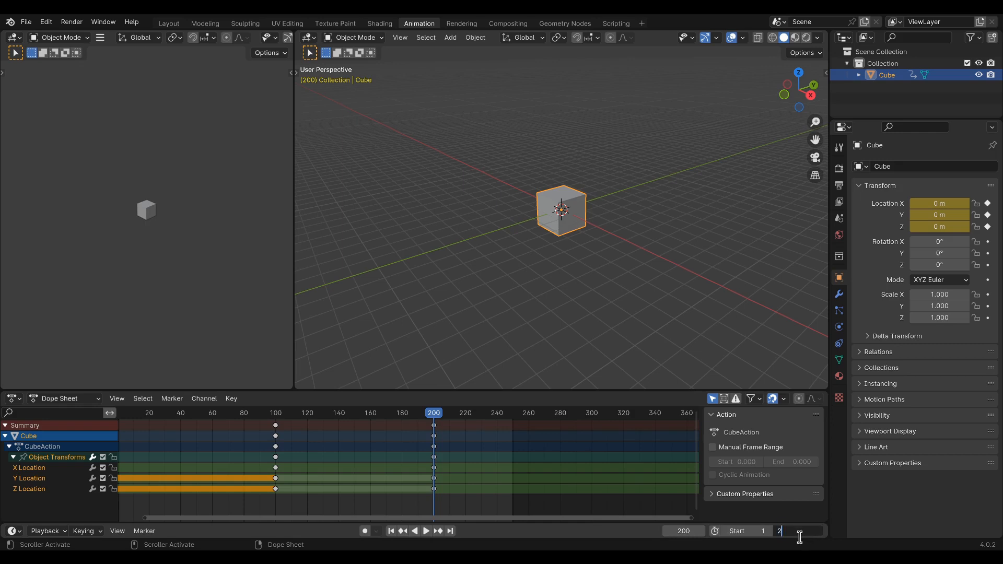
{"action": "type", "text": "00"}
{"action": "key", "text": "Return"}
Step: Play the cube's animation from frame 1 and pause it after it loops
{"action": "left_click_drag", "start_coordinate": [435, 417], "coordinate": [120, 422]}
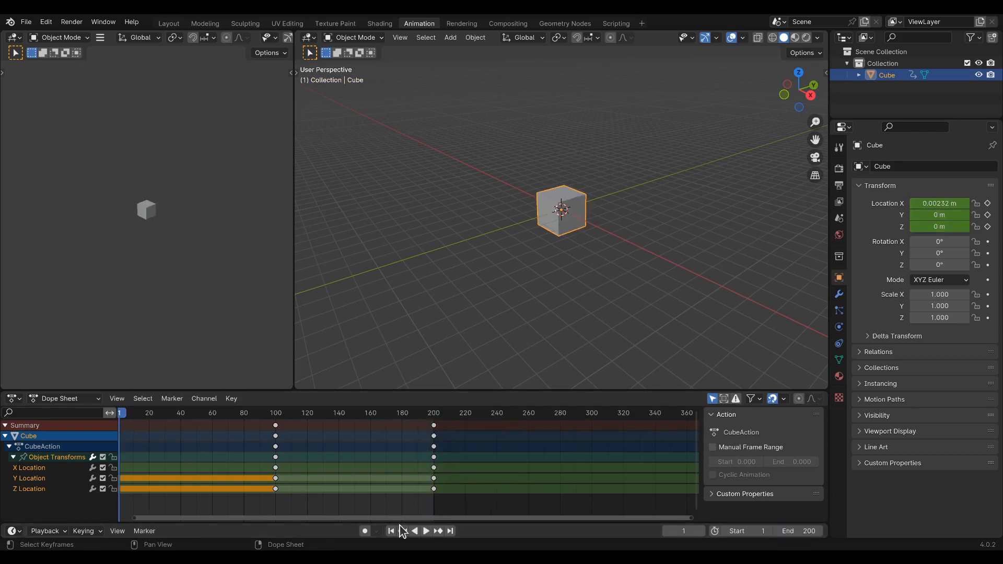
{"action": "left_click", "coordinate": [426, 531]}
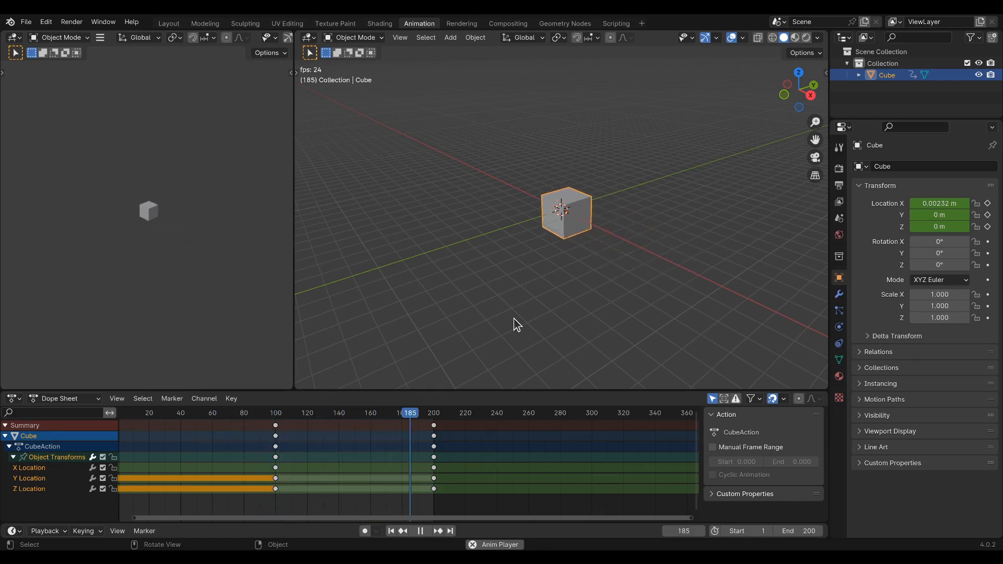
{"action": "left_click", "coordinate": [421, 532]}
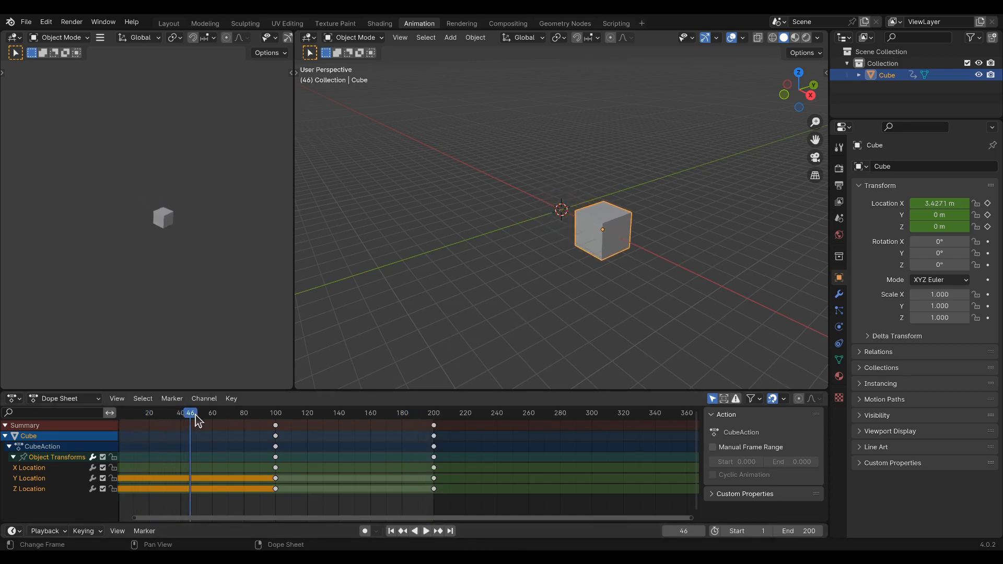
Step: Return the playhead to the cube's first keyframe at frame 0
{"action": "key", "text": "Down"}
{"action": "left_click_drag", "start_coordinate": [457, 519], "coordinate": [230, 518]}
{"action": "left_click_drag", "start_coordinate": [330, 413], "coordinate": [331, 413]}
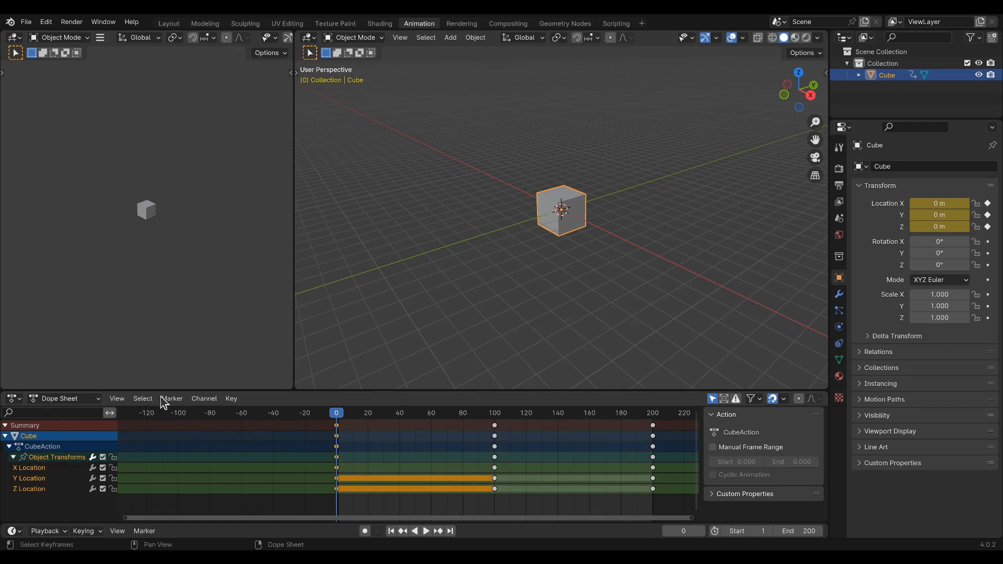
Step: Switch back and forth between the Action Editor and Dope Sheet modes to compare their channel lists
{"action": "left_click", "coordinate": [100, 400]}
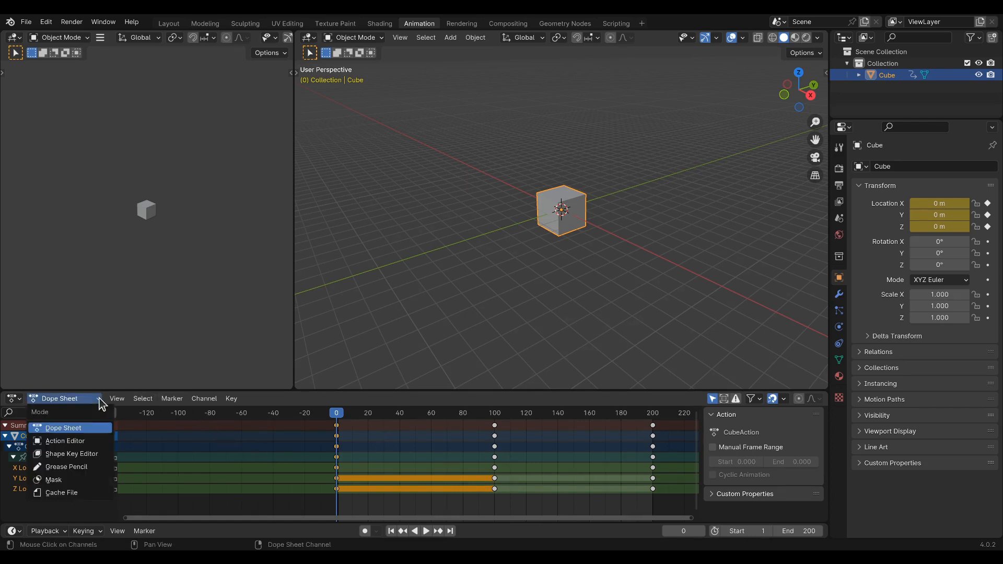
{"action": "left_click", "coordinate": [77, 442]}
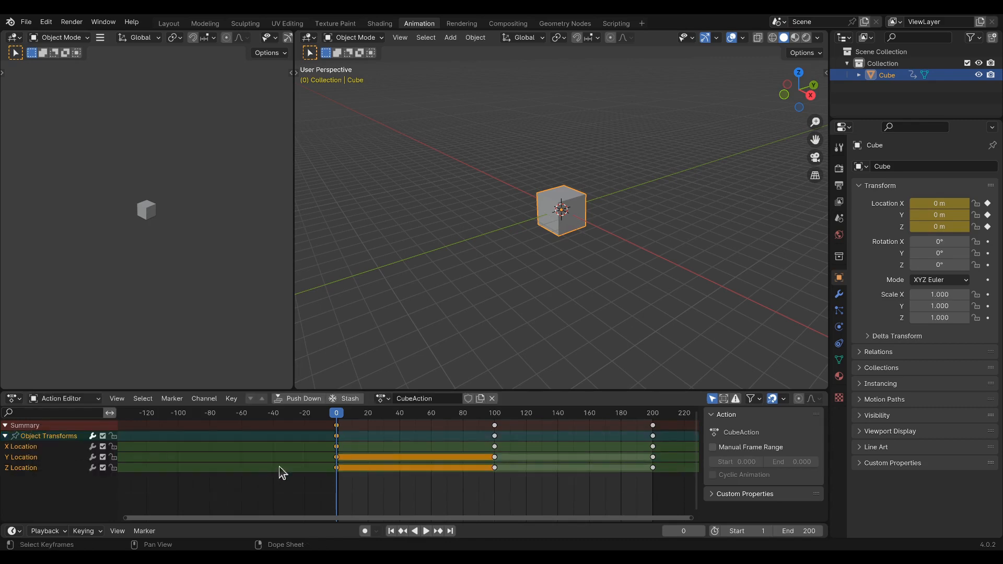
{"action": "left_click", "coordinate": [76, 399]}
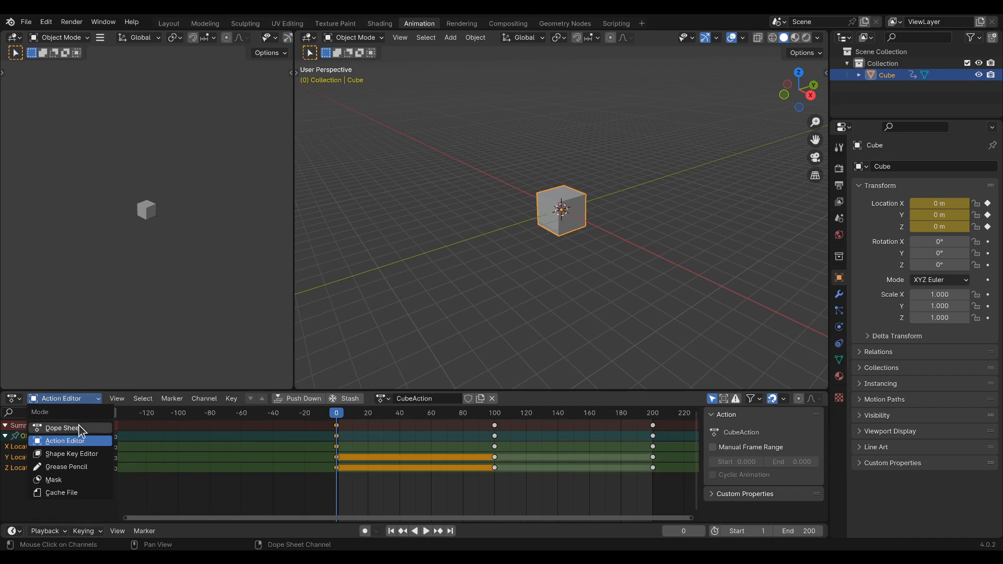
{"action": "left_click", "coordinate": [71, 428]}
{"action": "left_click", "coordinate": [65, 400]}
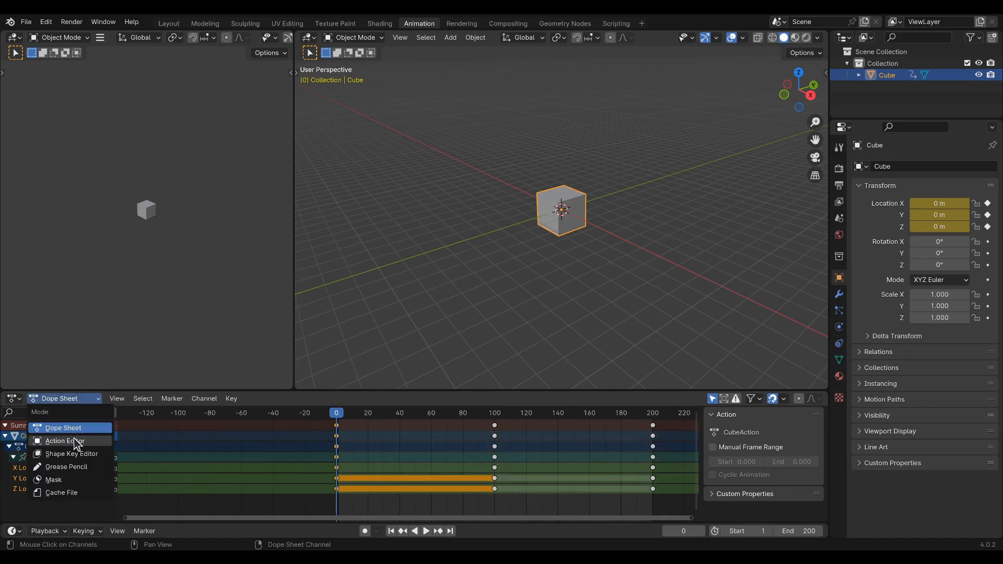
{"action": "left_click", "coordinate": [76, 442]}
{"action": "left_click", "coordinate": [70, 400]}
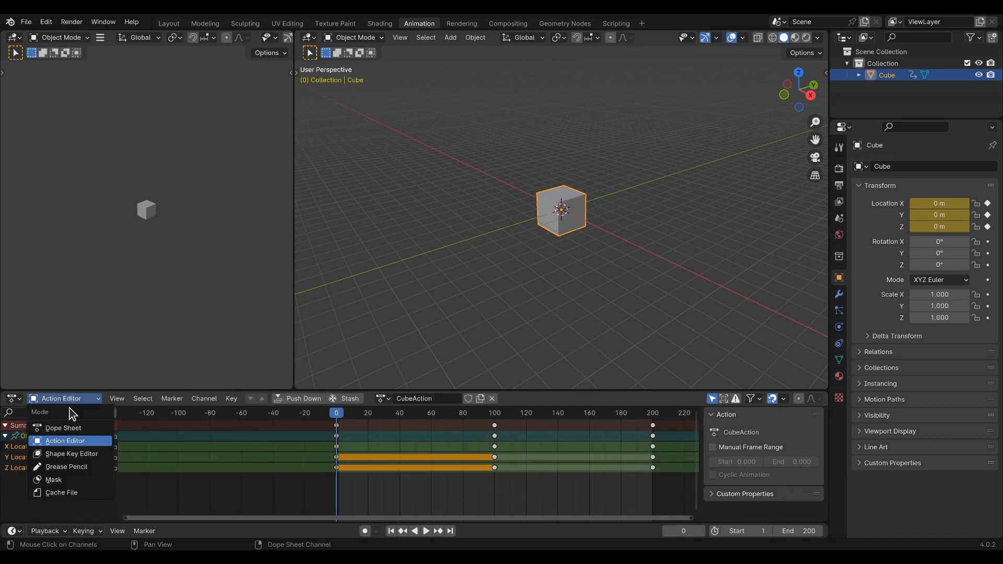
{"action": "left_click", "coordinate": [71, 427]}
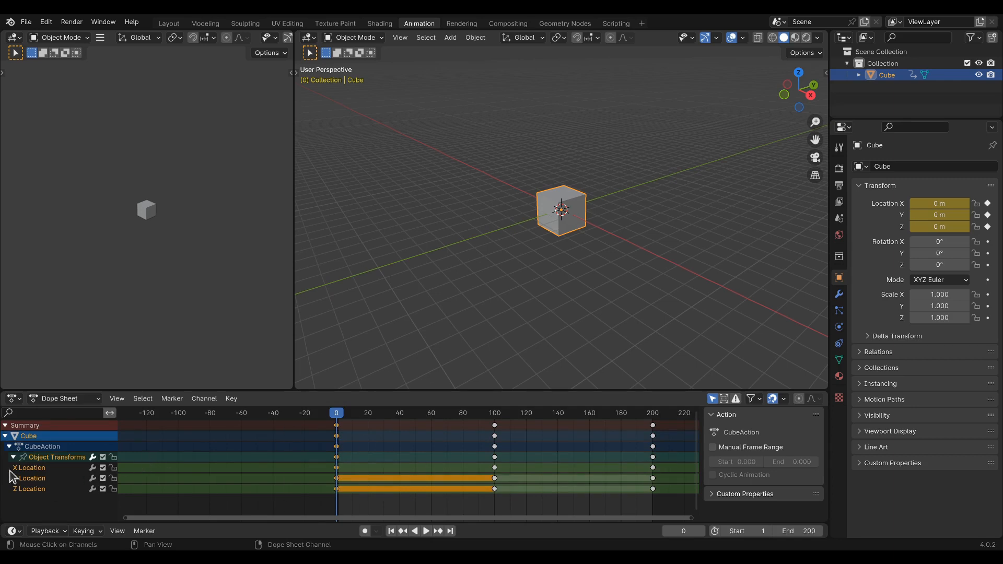
Step: Change the editor mode to Action Editor and rename the cube's action as Movimiento
{"action": "left_click", "coordinate": [93, 401]}
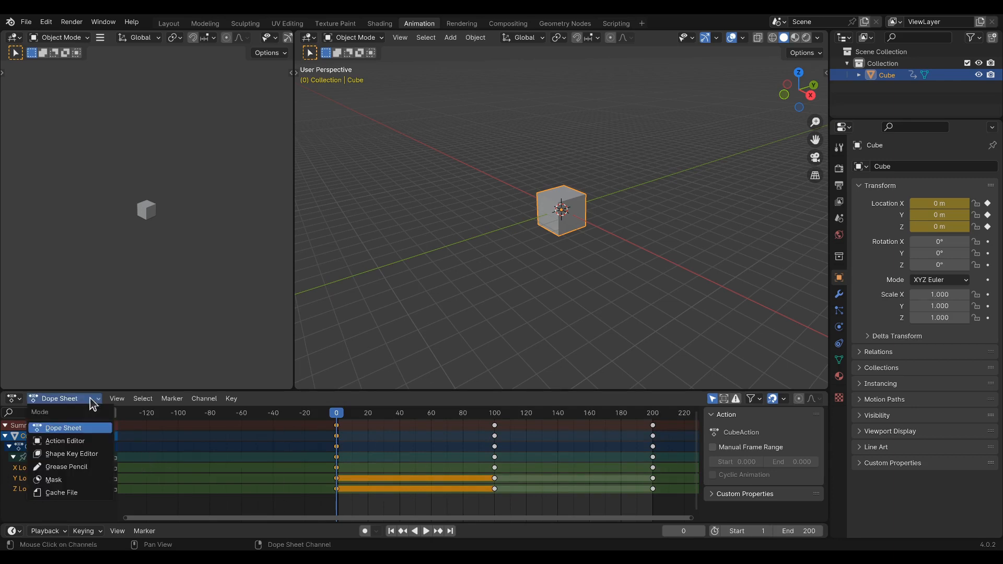
{"action": "left_click", "coordinate": [92, 441]}
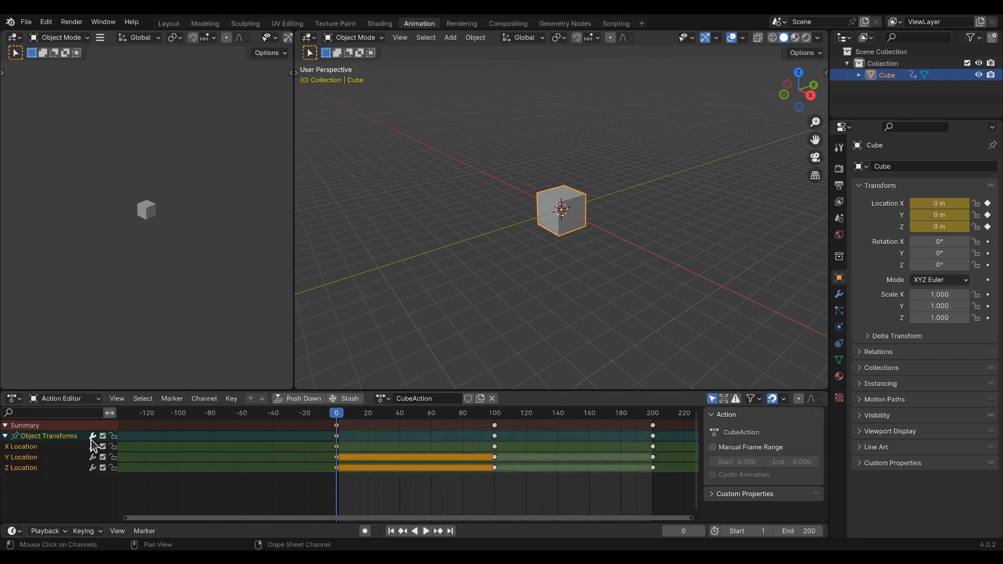
{"action": "double_click", "coordinate": [433, 400]}
{"action": "left_click", "coordinate": [408, 401]}
{"action": "left_click", "coordinate": [436, 399]}
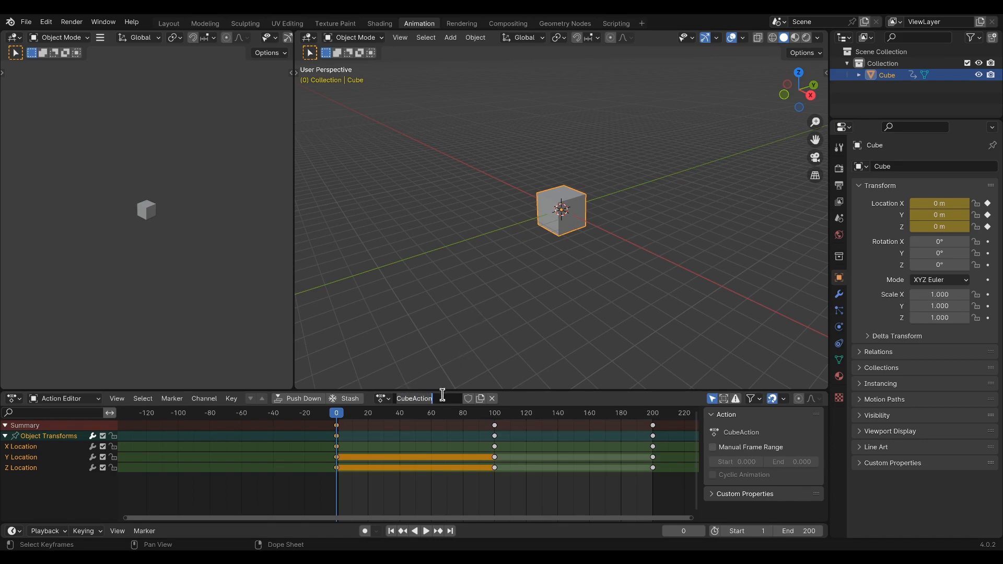
{"action": "left_click", "coordinate": [441, 399]}
{"action": "left_click_drag", "start_coordinate": [396, 403], "coordinate": [438, 400]}
{"action": "key", "text": "Home"}
{"action": "key", "text": "ctrl+a"}
{"action": "key", "text": "BackSpace"}
{"action": "type", "text": "Movimiento"}
{"action": "key", "text": "Return"}
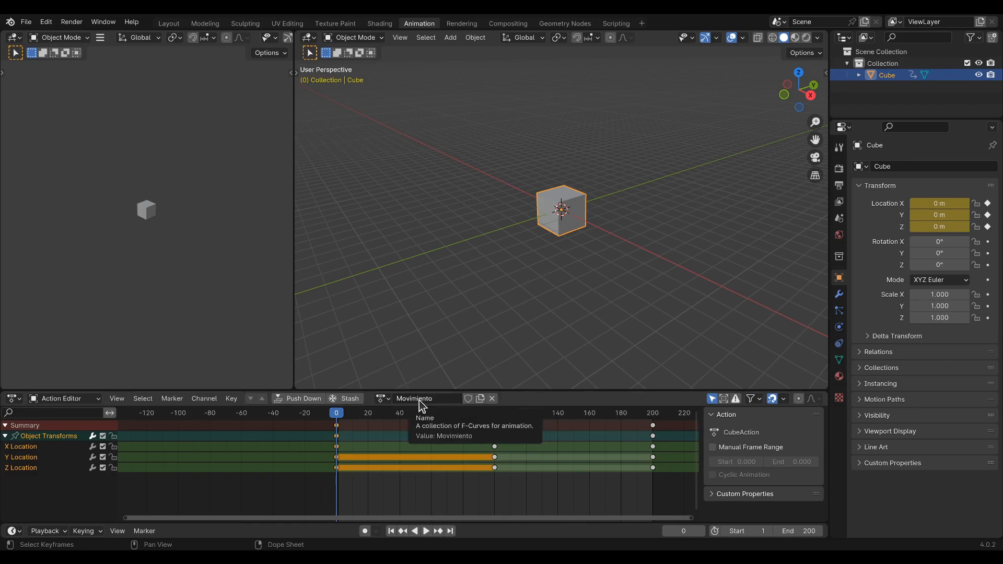
Step: Stash the Movimiento action and check for it in the list of available actions
{"action": "left_click", "coordinate": [386, 399]}
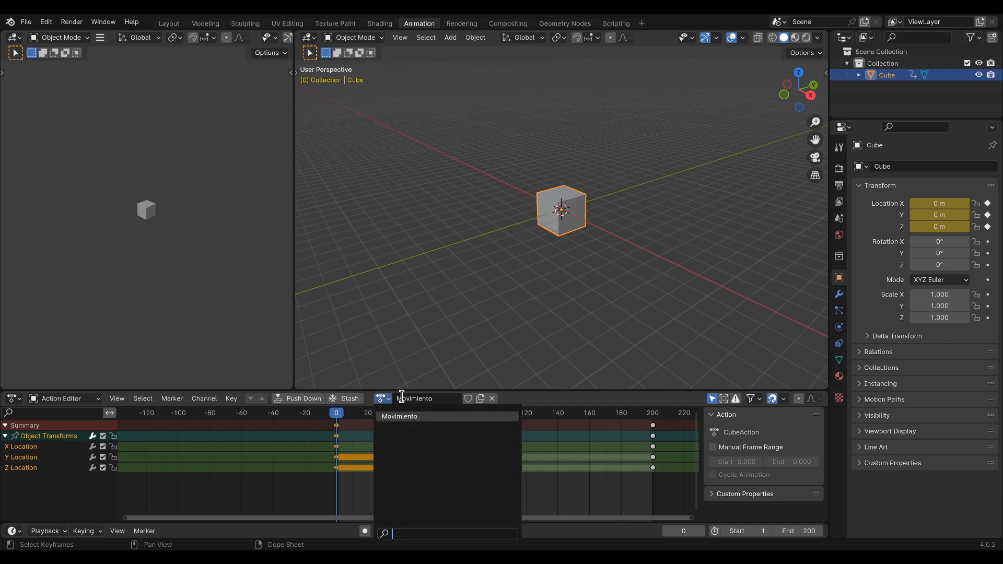
{"action": "left_click", "coordinate": [390, 399]}
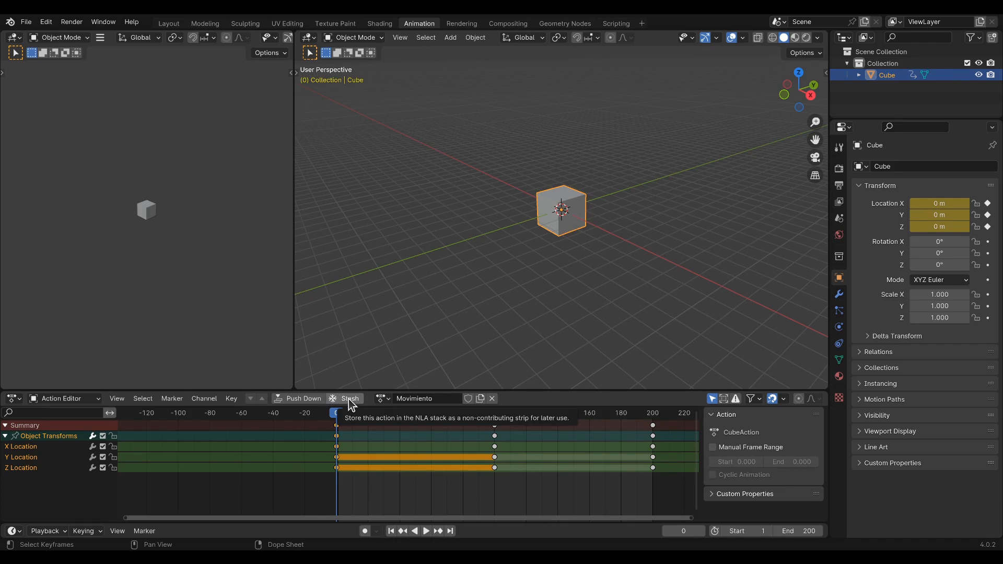
{"action": "left_click", "coordinate": [348, 399]}
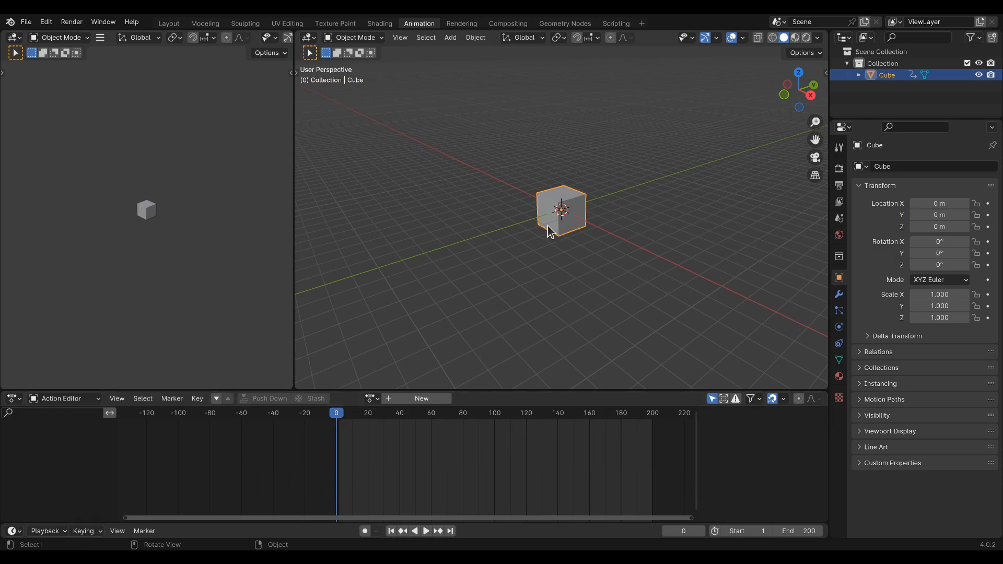
{"action": "left_click", "coordinate": [378, 399]}
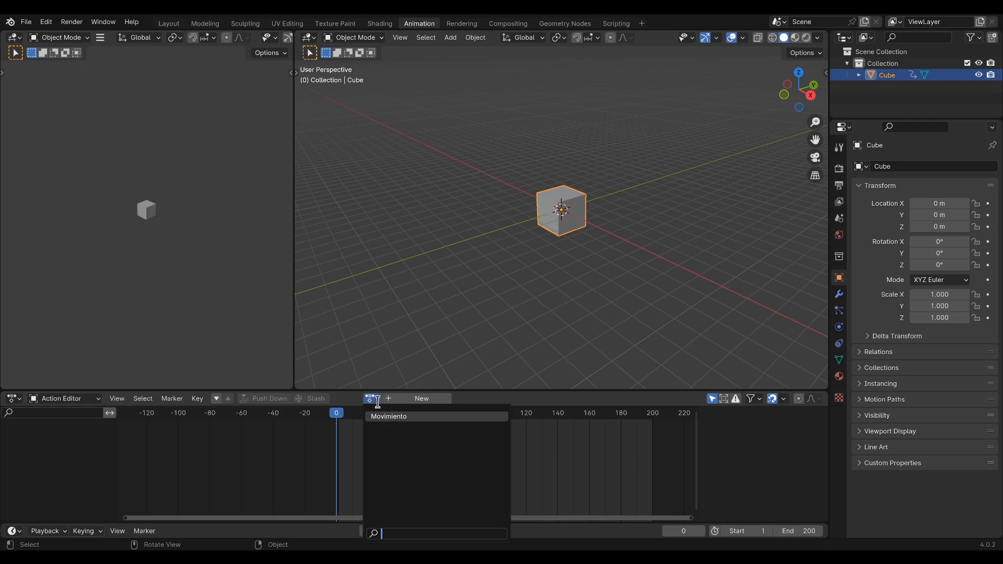
{"action": "left_click", "coordinate": [381, 401]}
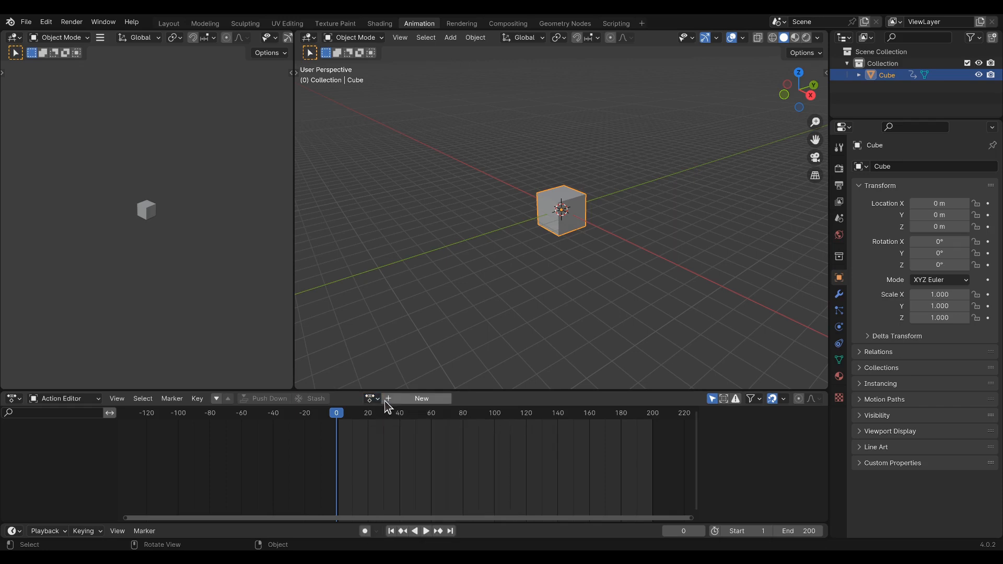
{"action": "left_click", "coordinate": [375, 399]}
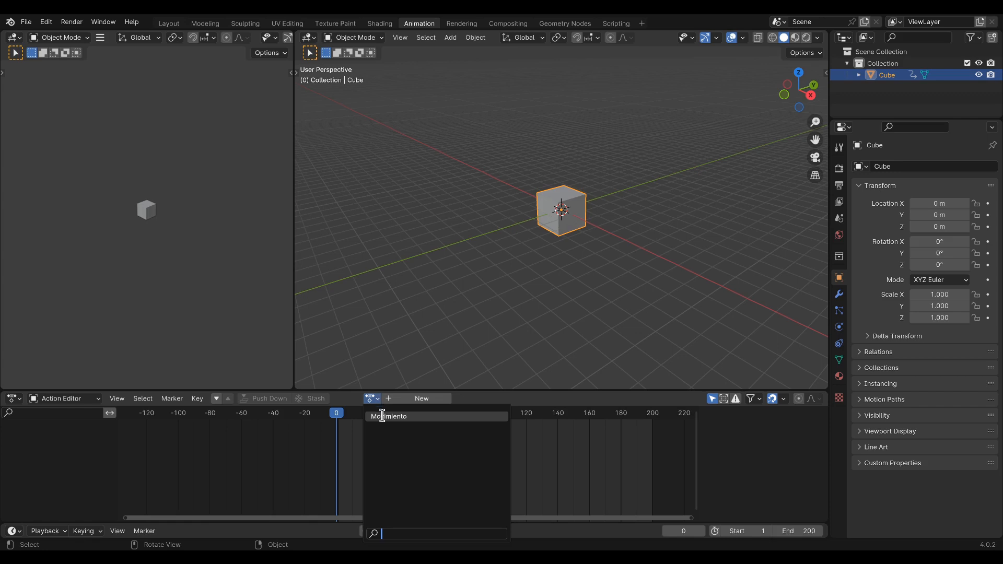
{"action": "left_click", "coordinate": [356, 403]}
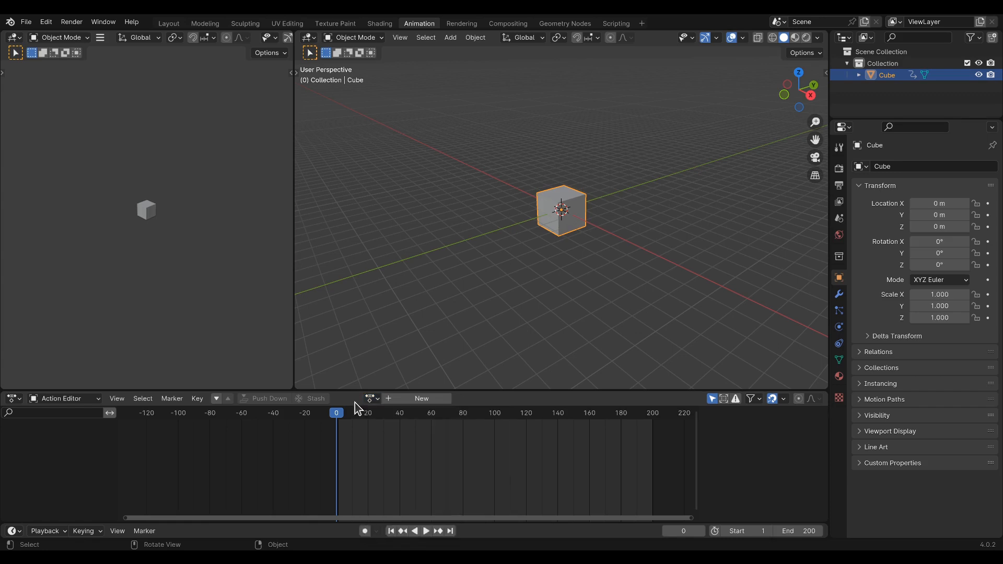
Step: Create a new action for the cube and name it Giro
{"action": "left_click", "coordinate": [415, 401]}
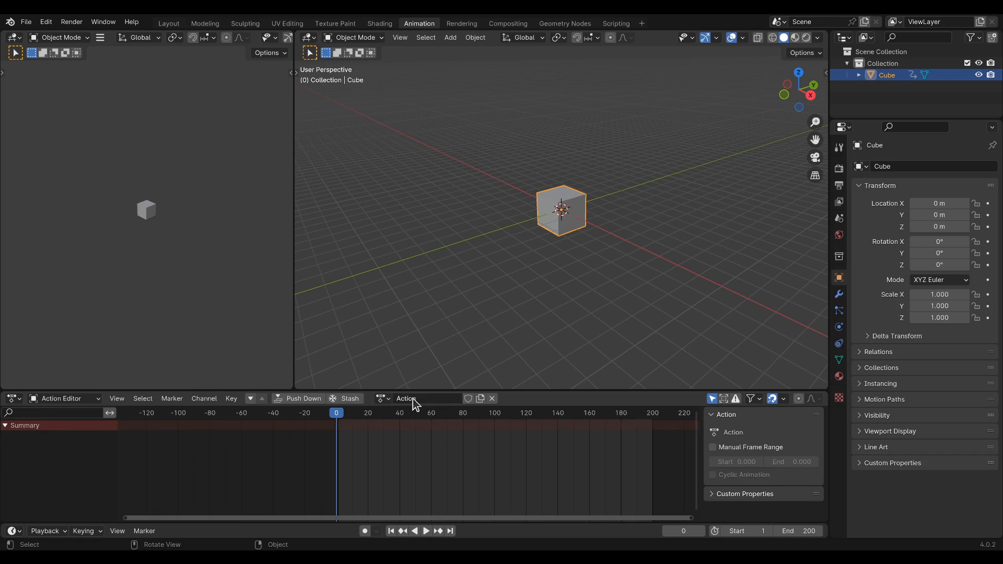
{"action": "left_click", "coordinate": [415, 400]}
{"action": "key", "text": "ctrl+BackSpace"}
{"action": "key", "text": "Return"}
Step: Insert a Rotation keyframe for the cube at frame 0 in the Giro action
{"action": "scroll", "coordinate": [556, 214], "scroll_direction": "up", "scroll_amount": 1}
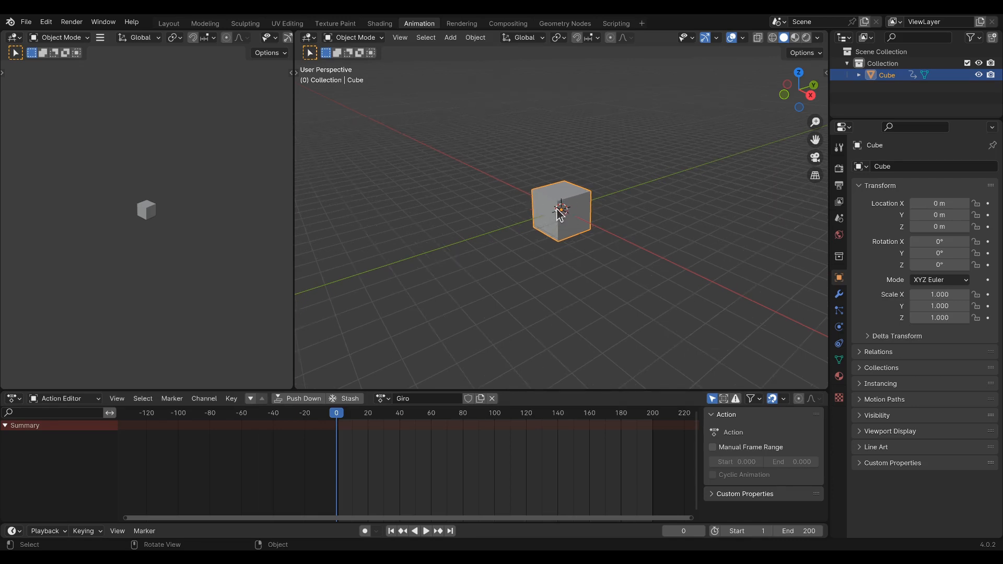
{"action": "right_click", "coordinate": [931, 243]}
{"action": "key", "text": "i"}
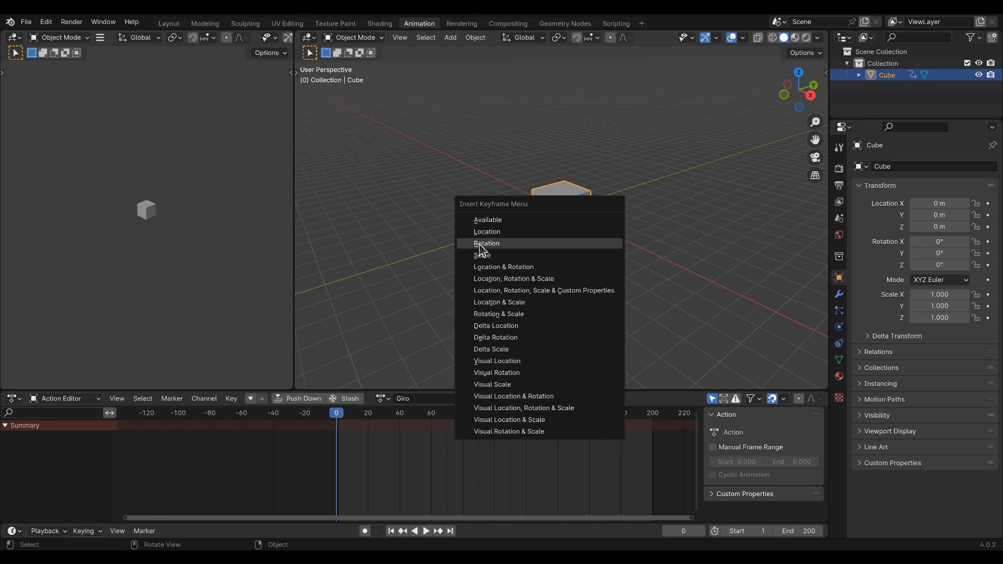
{"action": "left_click", "coordinate": [497, 245]}
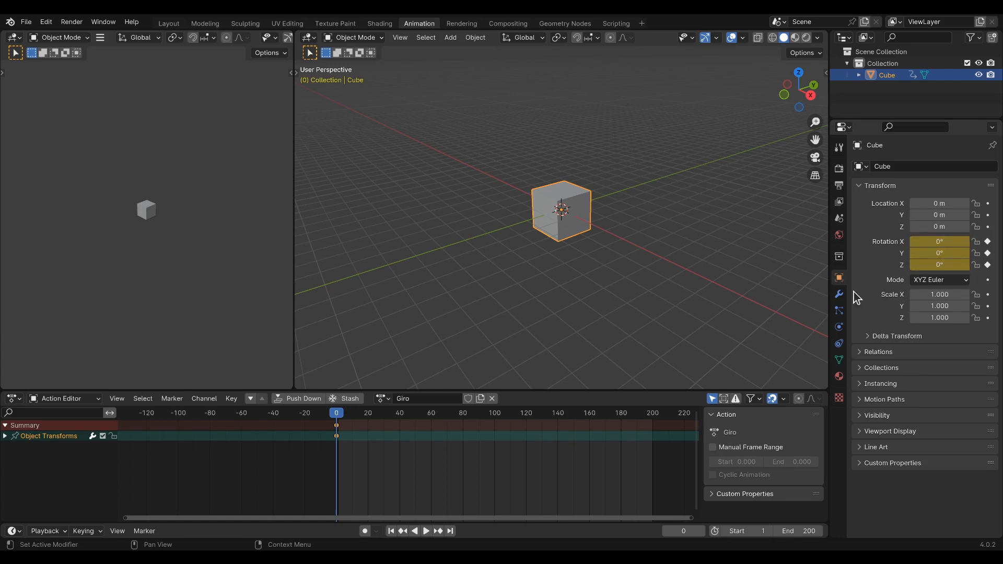
Step: Move the playhead to frame 200 and open the cube's Z rotation value for editing
{"action": "left_click_drag", "start_coordinate": [340, 421], "coordinate": [652, 414]}
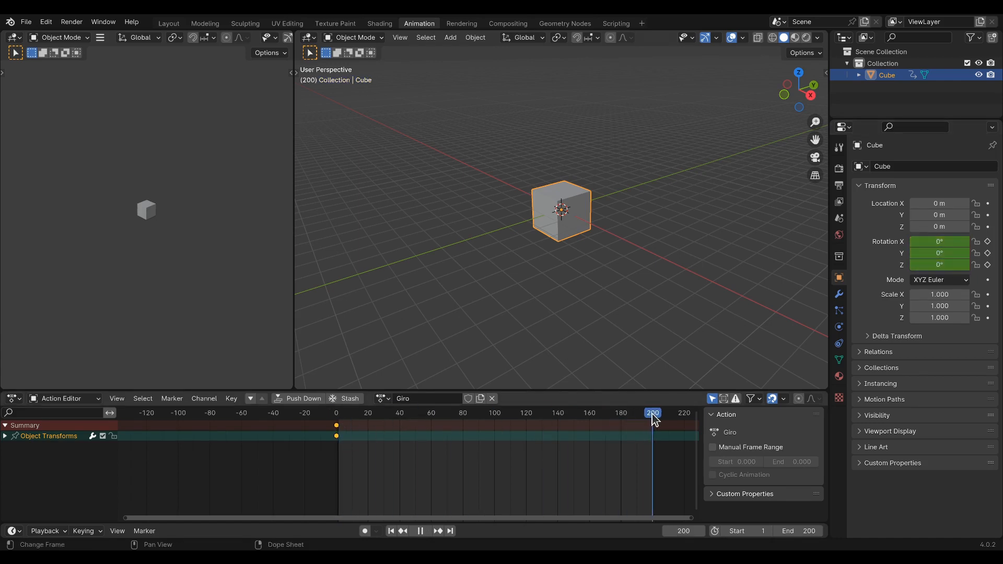
{"action": "left_click", "coordinate": [931, 244]}
{"action": "left_click", "coordinate": [930, 266]}
{"action": "left_click", "coordinate": [947, 266]}
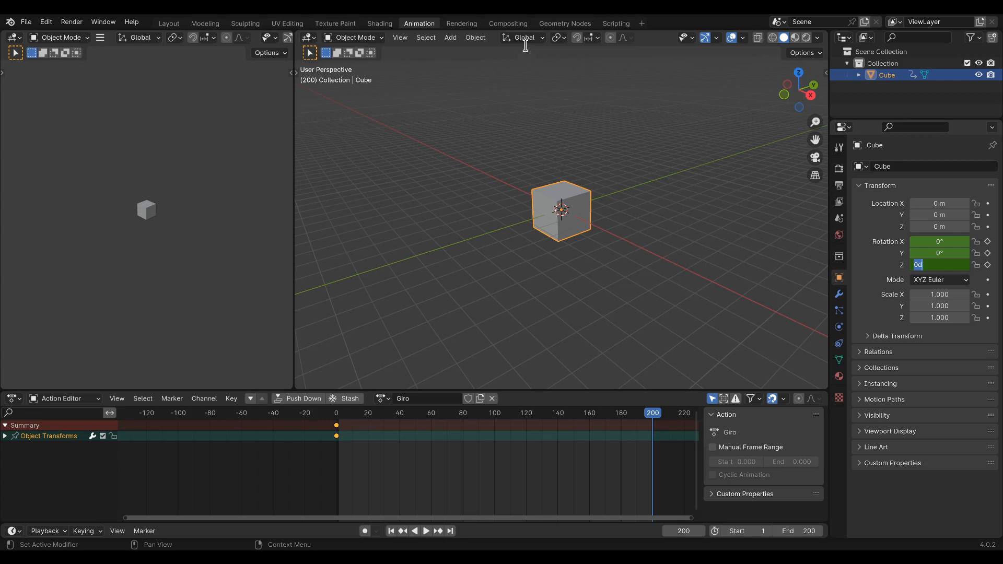
{"action": "key", "text": "Return"}
{"action": "left_click", "coordinate": [544, 38]}
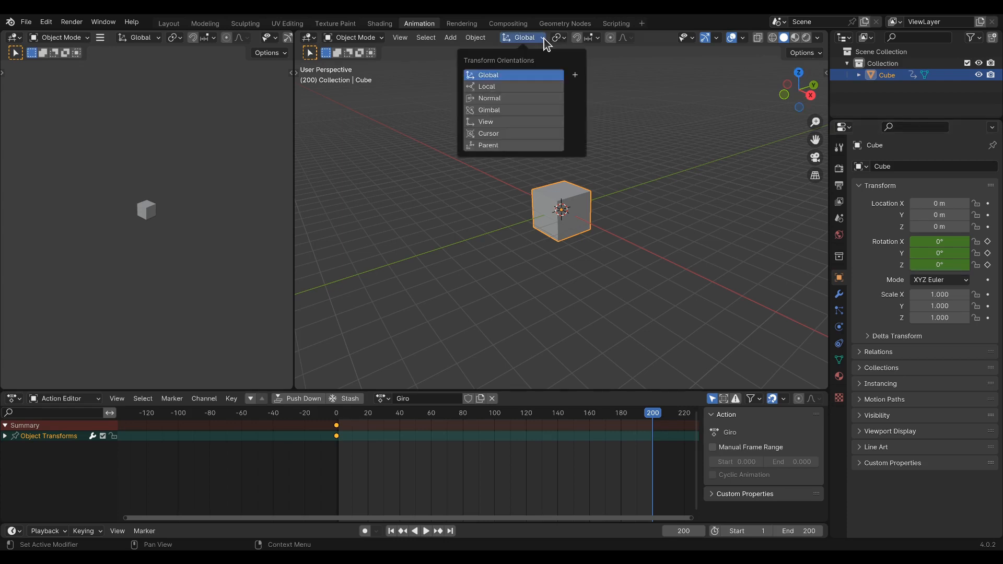
{"action": "left_click", "coordinate": [559, 39]}
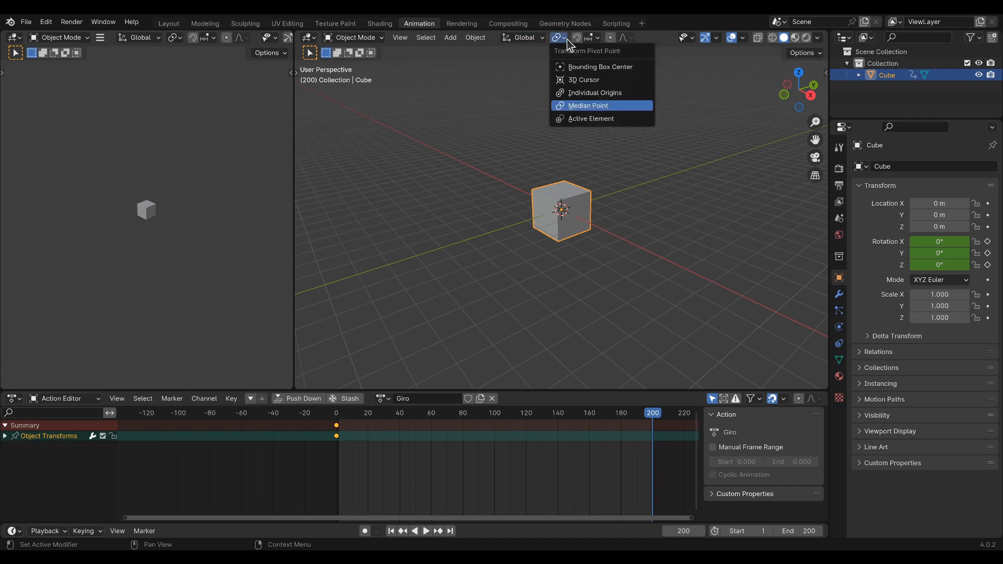
{"action": "left_click", "coordinate": [598, 38]}
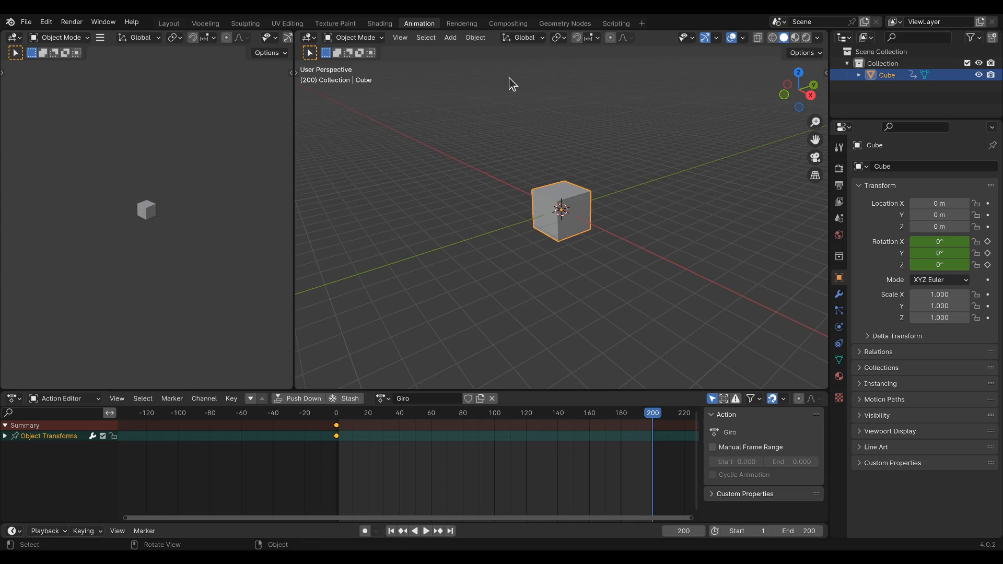
Step: Switch the 3D viewport to the Move tool, return to the Select Box tool, and hide the tool strip
{"action": "left_click", "coordinate": [298, 73]}
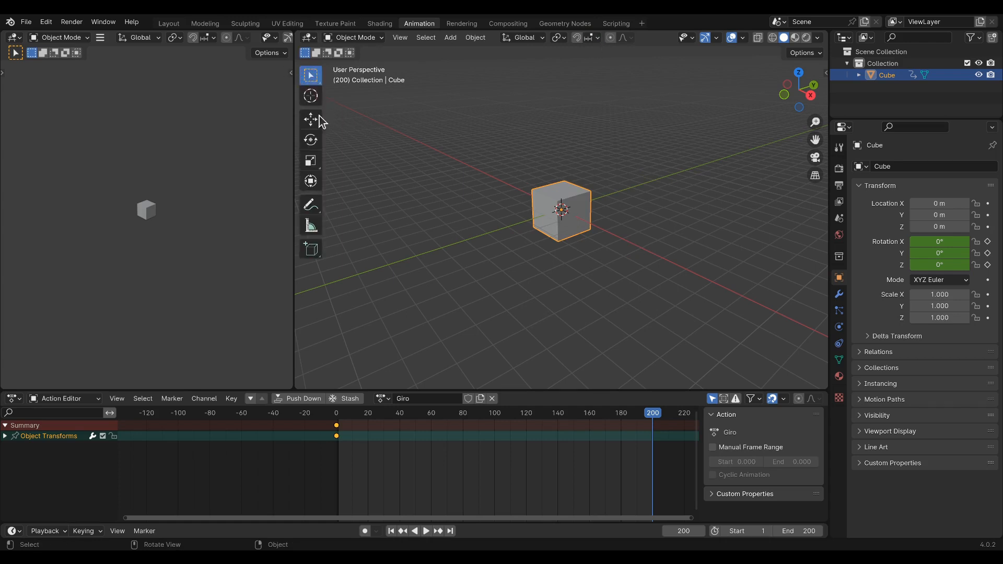
{"action": "left_click", "coordinate": [311, 120]}
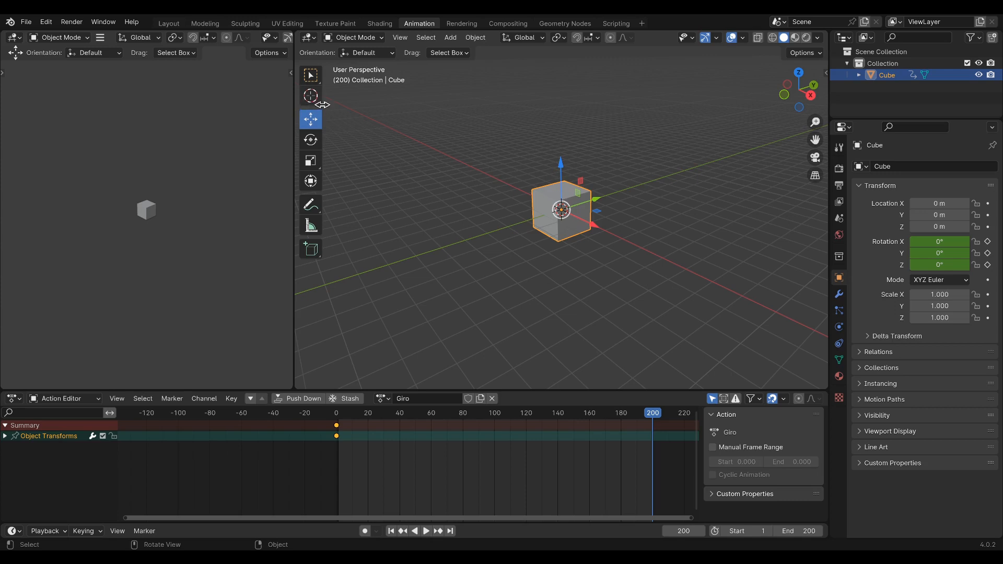
{"action": "left_click_drag", "start_coordinate": [323, 105], "coordinate": [243, 106]}
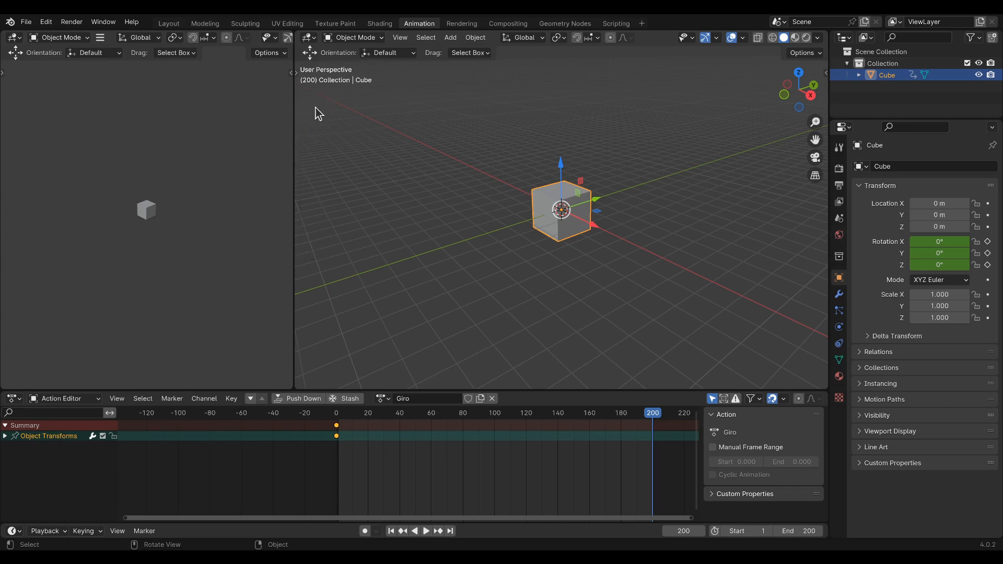
{"action": "left_click_drag", "start_coordinate": [300, 80], "coordinate": [312, 79]}
{"action": "left_click", "coordinate": [310, 76]}
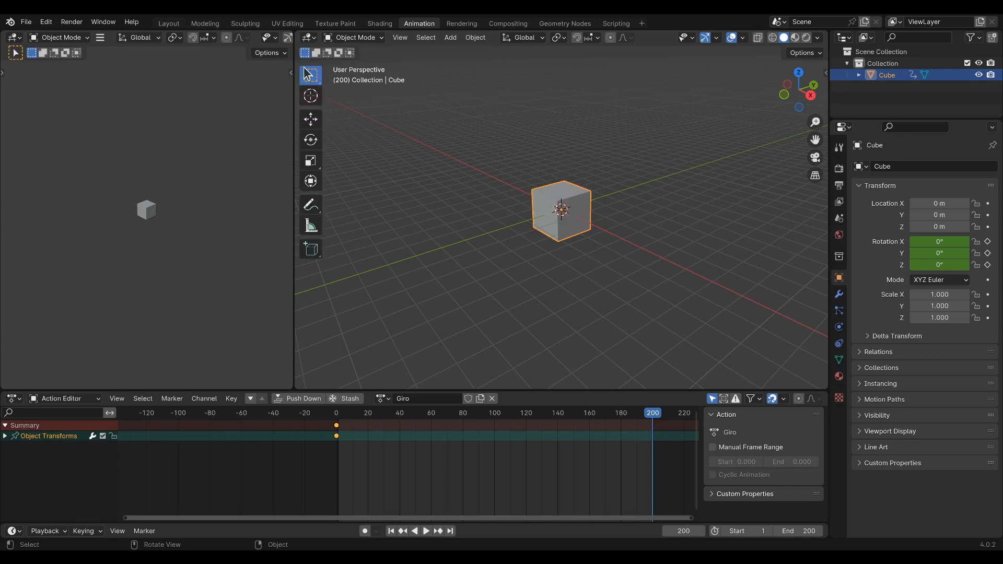
{"action": "left_click_drag", "start_coordinate": [324, 73], "coordinate": [267, 79]}
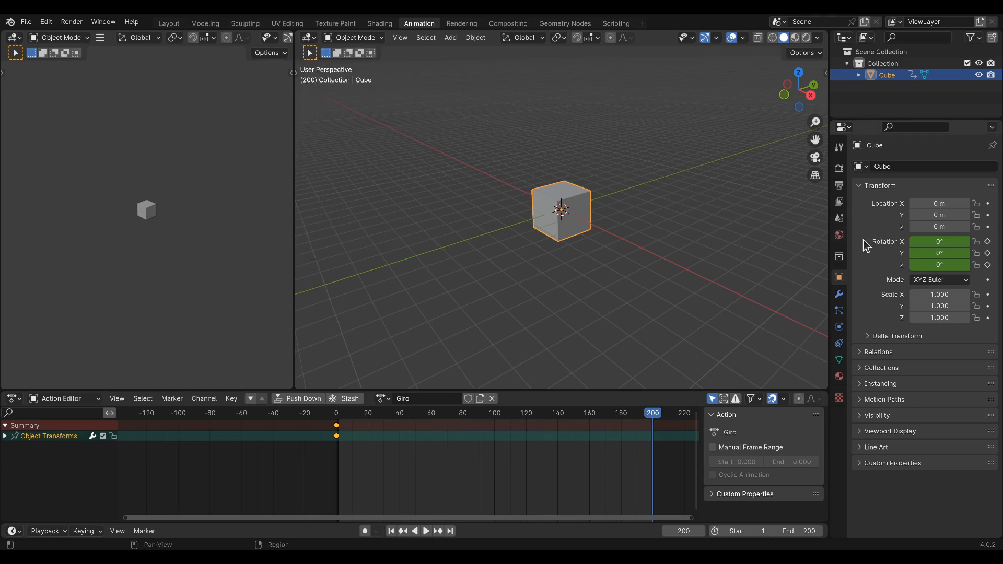
Step: Set the cube's Z rotation to 360° at frame 200 and insert Rotation keyframes in the Giro action
{"action": "left_click", "coordinate": [940, 266]}
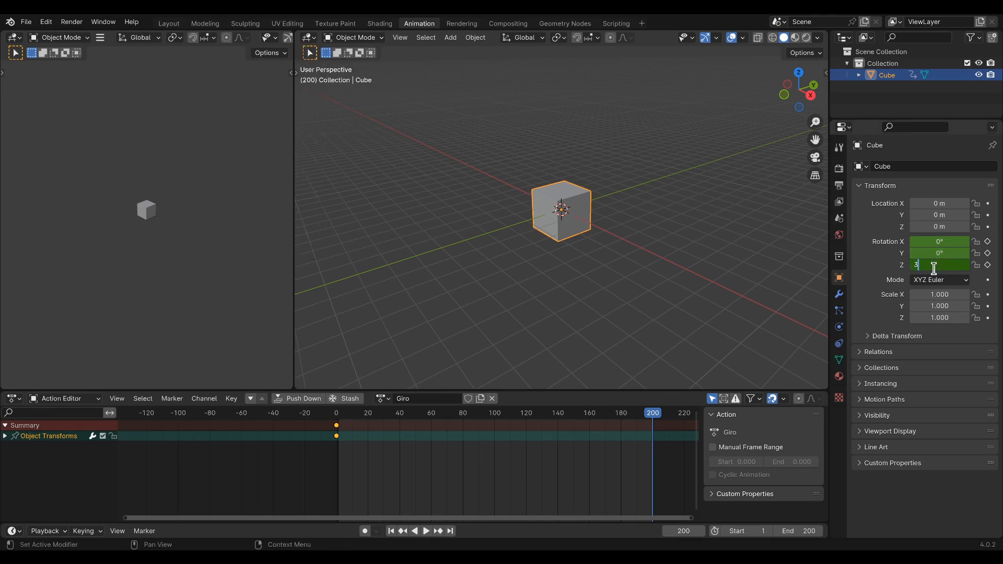
{"action": "type", "text": "360"}
{"action": "key", "text": "Return"}
{"action": "right_click", "coordinate": [929, 267]}
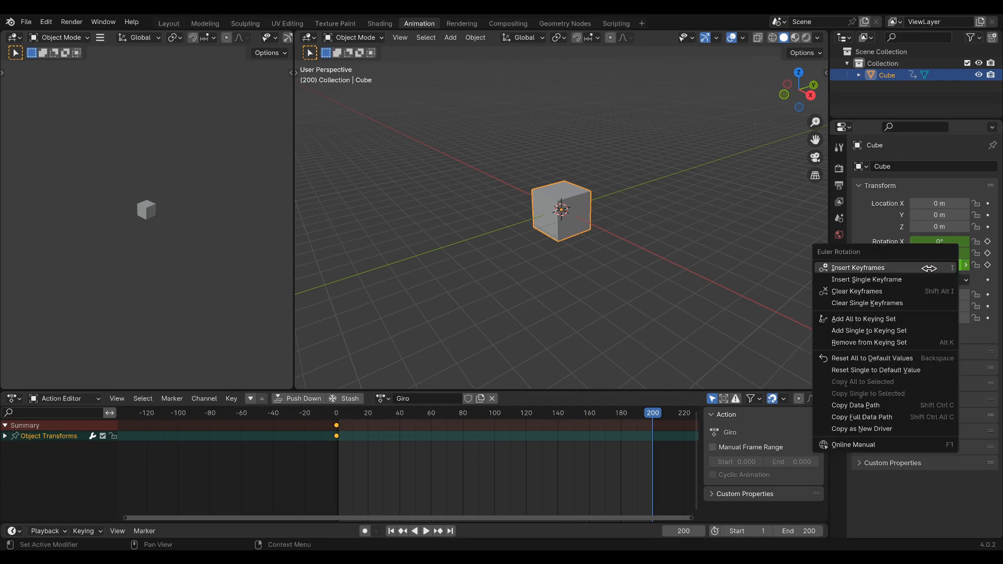
{"action": "left_click", "coordinate": [861, 268]}
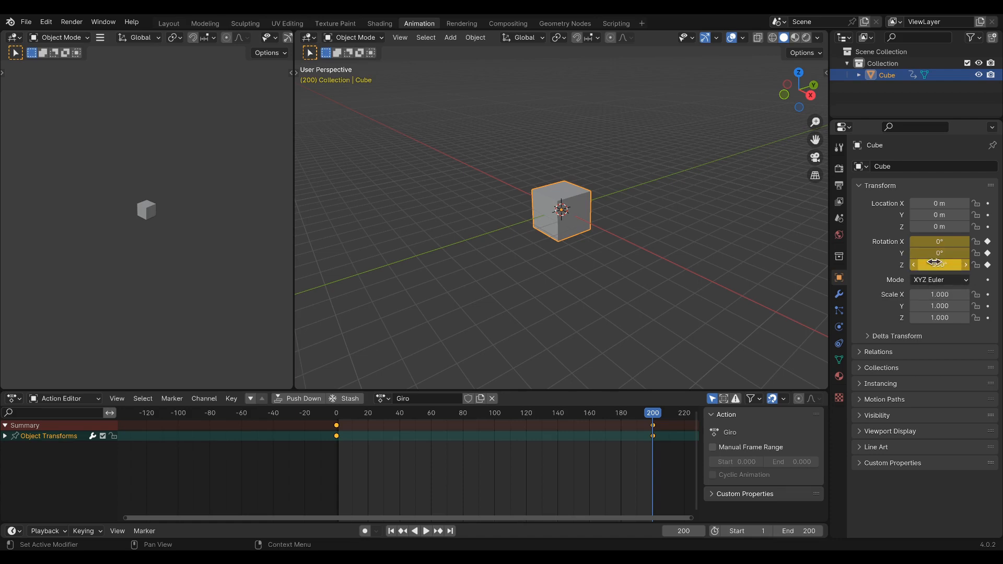
Step: Return the playhead to frame 0, make Movimiento the cube's active action, and play the animation
{"action": "left_click_drag", "start_coordinate": [658, 415], "coordinate": [337, 418]}
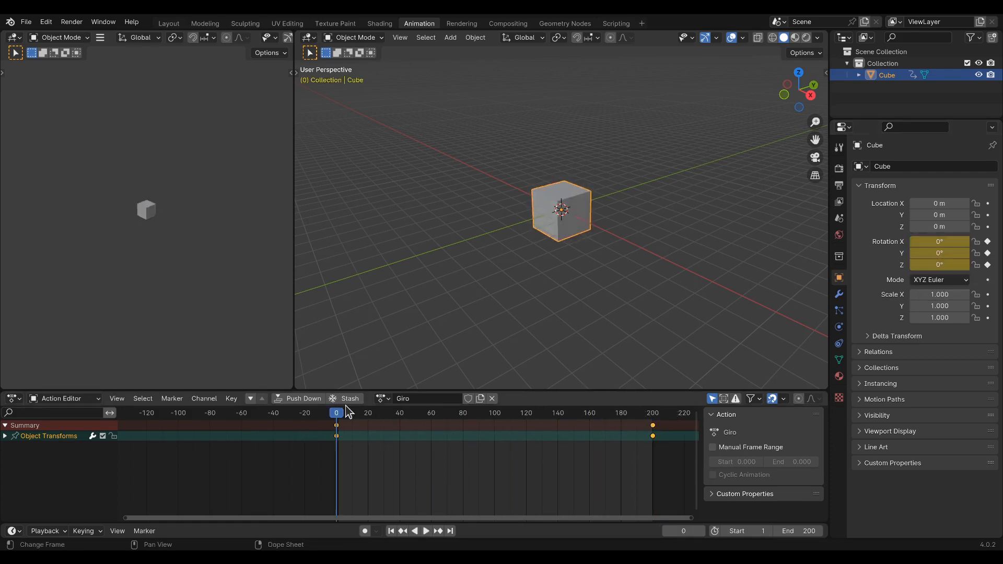
{"action": "left_click", "coordinate": [382, 399]}
{"action": "left_click", "coordinate": [398, 427]}
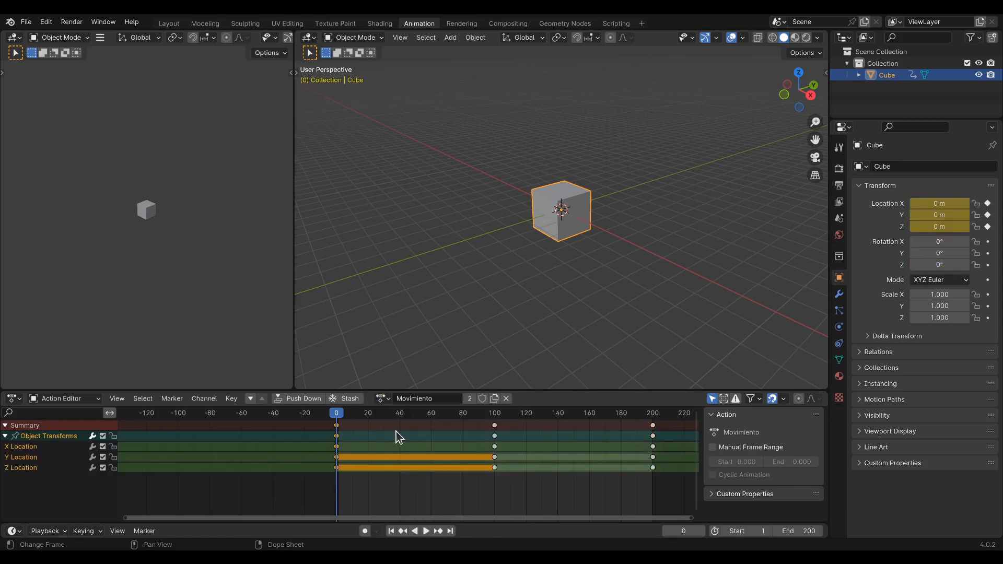
{"action": "left_click", "coordinate": [425, 531]}
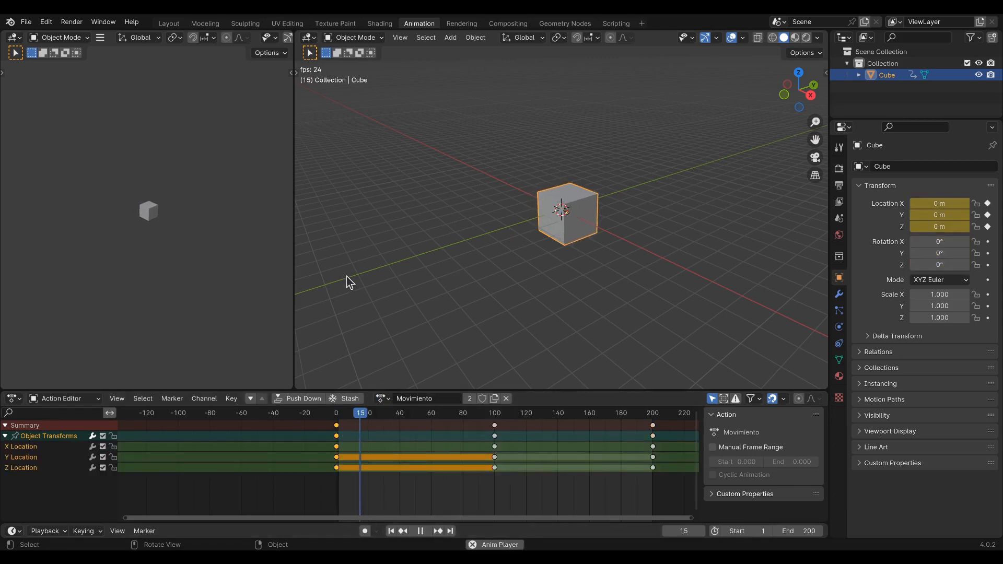
Step: Alternate the cube's active action between Giro and Movimiento during playback to compare them, and stop the playback
{"action": "left_click", "coordinate": [387, 400]}
{"action": "left_click", "coordinate": [390, 418]}
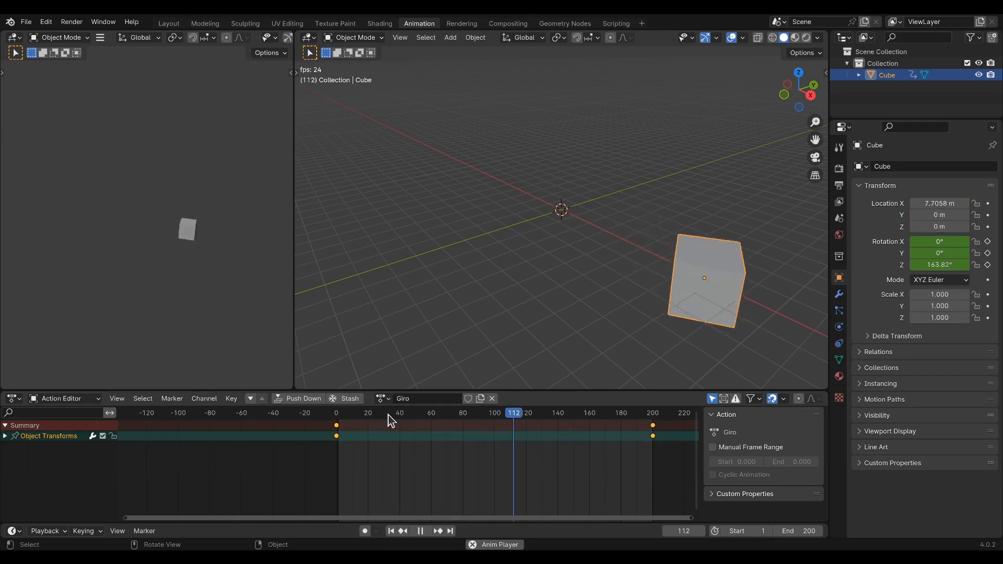
{"action": "left_click", "coordinate": [383, 399]}
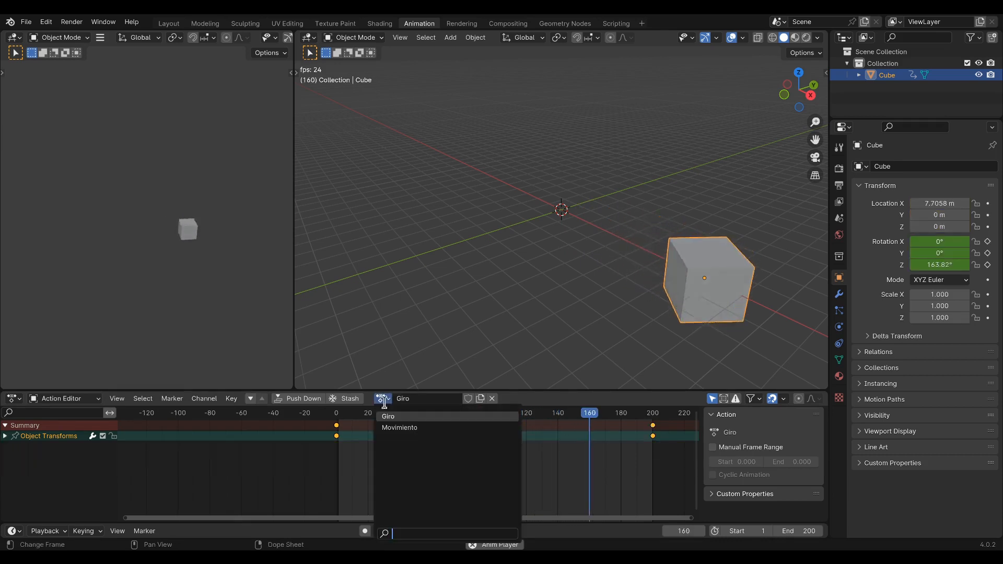
{"action": "left_click", "coordinate": [399, 427]}
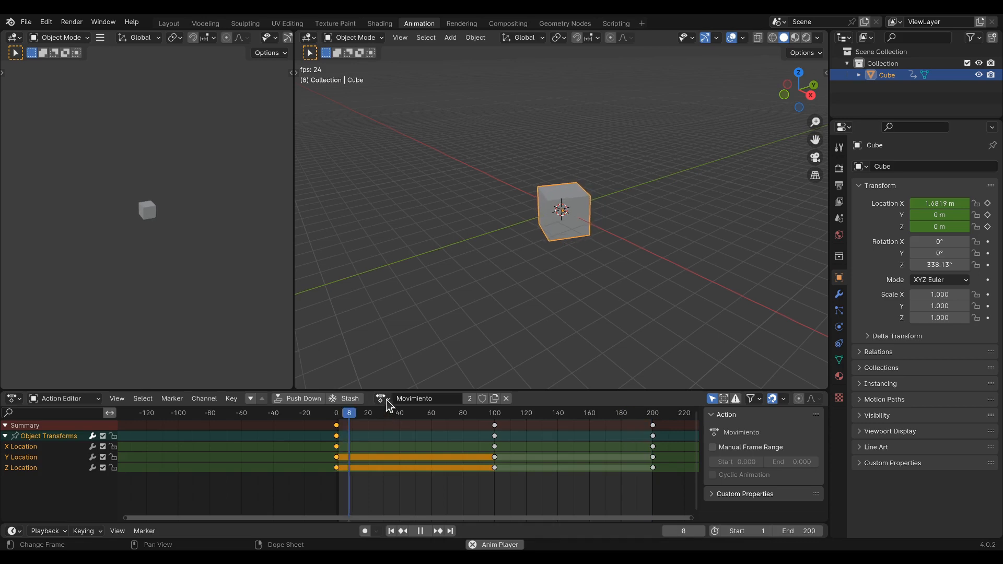
{"action": "left_click", "coordinate": [385, 400]}
{"action": "left_click", "coordinate": [388, 418]}
{"action": "left_click", "coordinate": [384, 399]}
{"action": "left_click", "coordinate": [391, 427]}
{"action": "left_click", "coordinate": [384, 399]}
{"action": "left_click", "coordinate": [393, 419]}
{"action": "left_click", "coordinate": [384, 400]}
{"action": "left_click", "coordinate": [391, 427]}
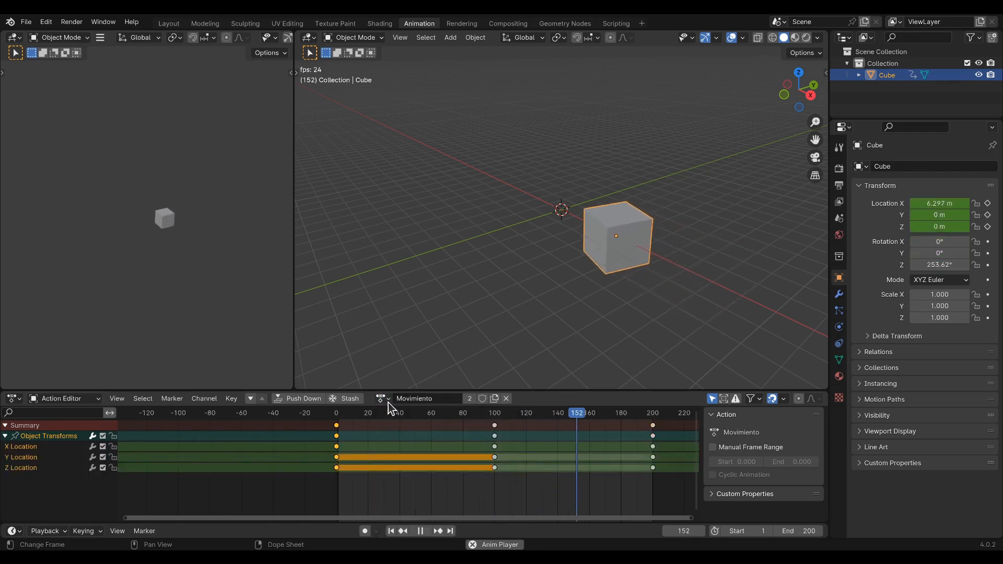
{"action": "left_click", "coordinate": [384, 399]}
{"action": "left_click", "coordinate": [390, 418]}
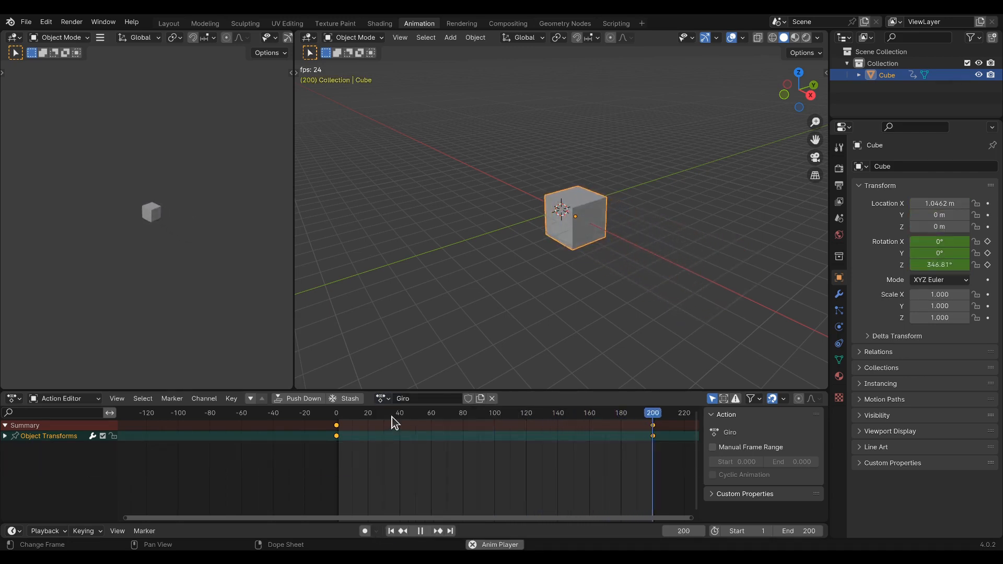
{"action": "left_click", "coordinate": [384, 400]}
{"action": "left_click", "coordinate": [391, 427]}
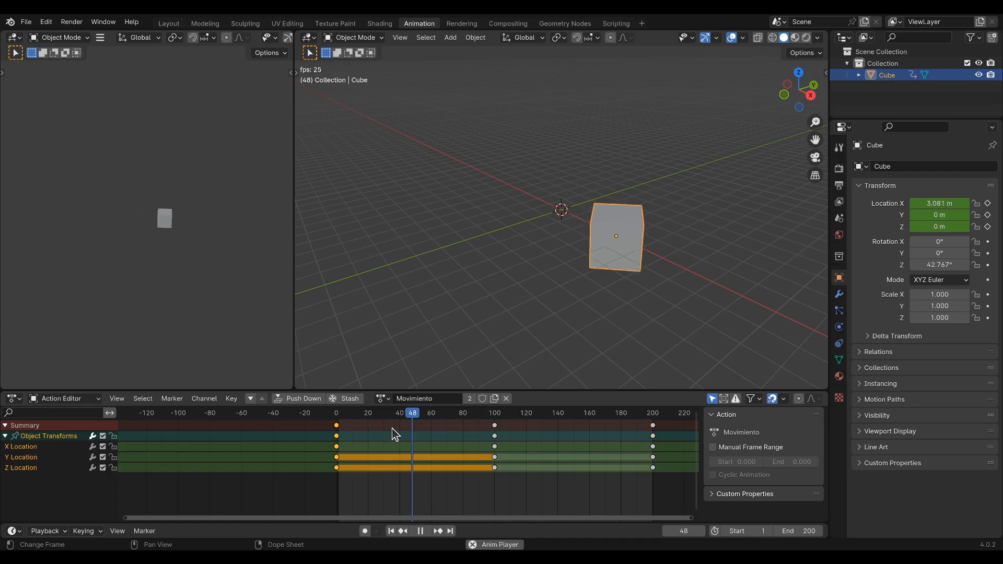
{"action": "key", "text": "space"}
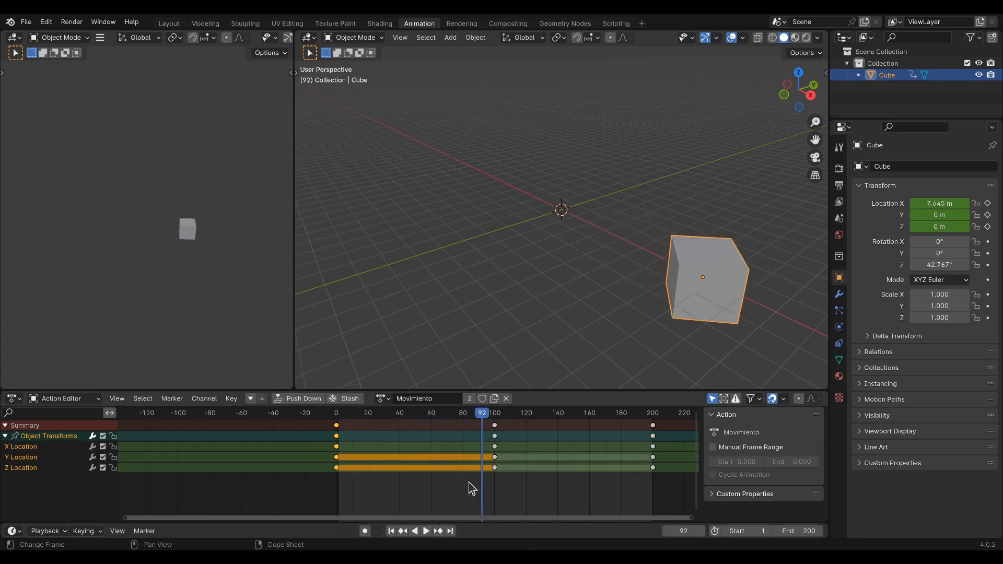
Step: Return to frame 0 and switch between the two actions, leaving Giro as the cube's active action
{"action": "key", "text": "shift+Left"}
{"action": "left_click", "coordinate": [386, 398]}
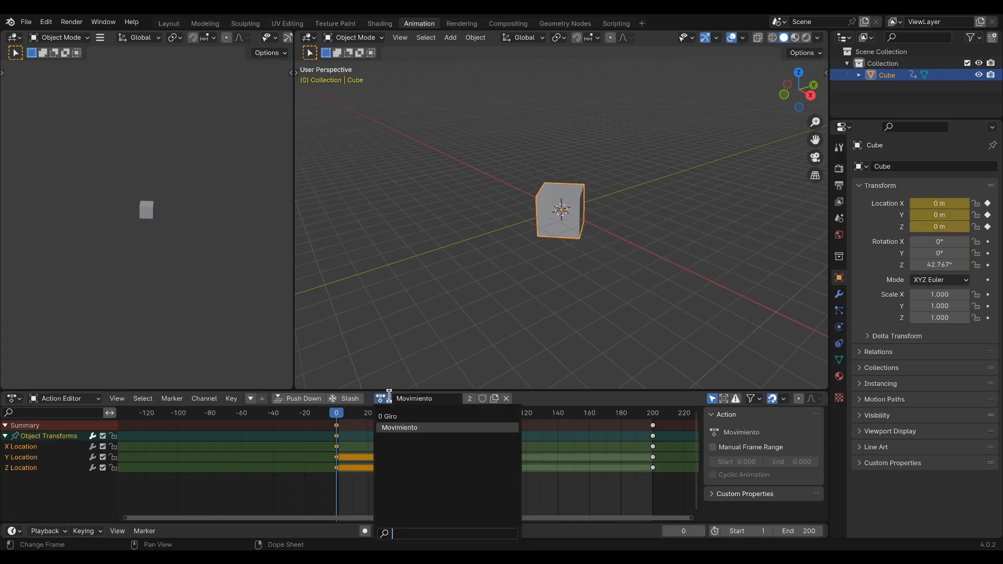
{"action": "left_click", "coordinate": [393, 417]}
{"action": "left_click", "coordinate": [385, 401]}
{"action": "left_click", "coordinate": [393, 427]}
{"action": "left_click", "coordinate": [386, 400]}
{"action": "left_click", "coordinate": [392, 416]}
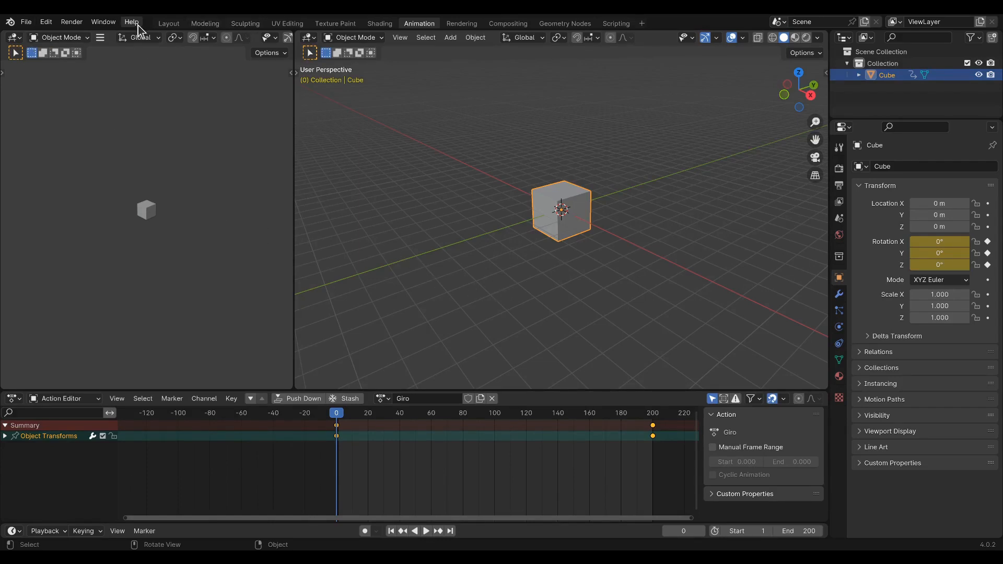
Step: Open the Layout workspace and look at the timeline's playback options
{"action": "left_click", "coordinate": [169, 23]}
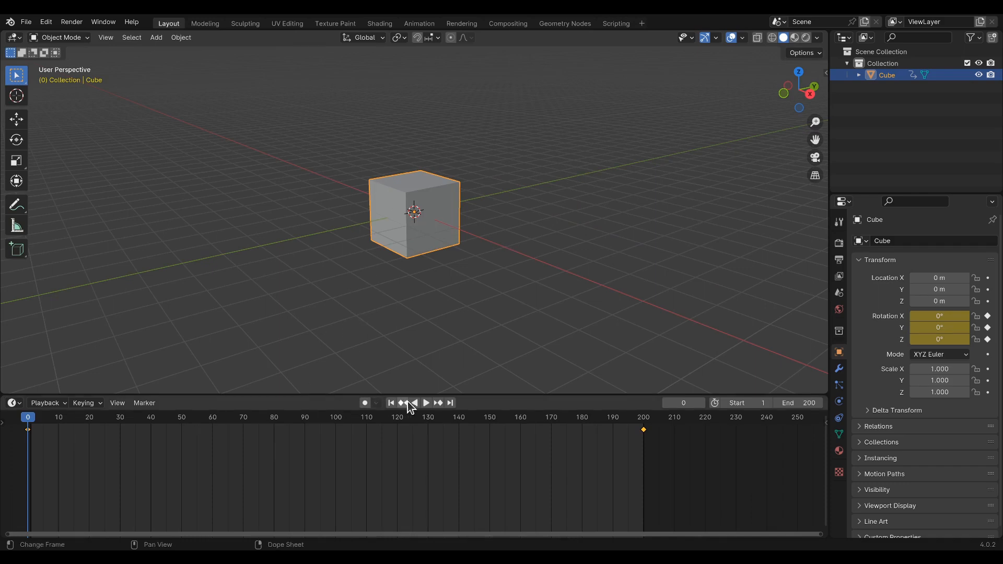
{"action": "left_click", "coordinate": [55, 405]}
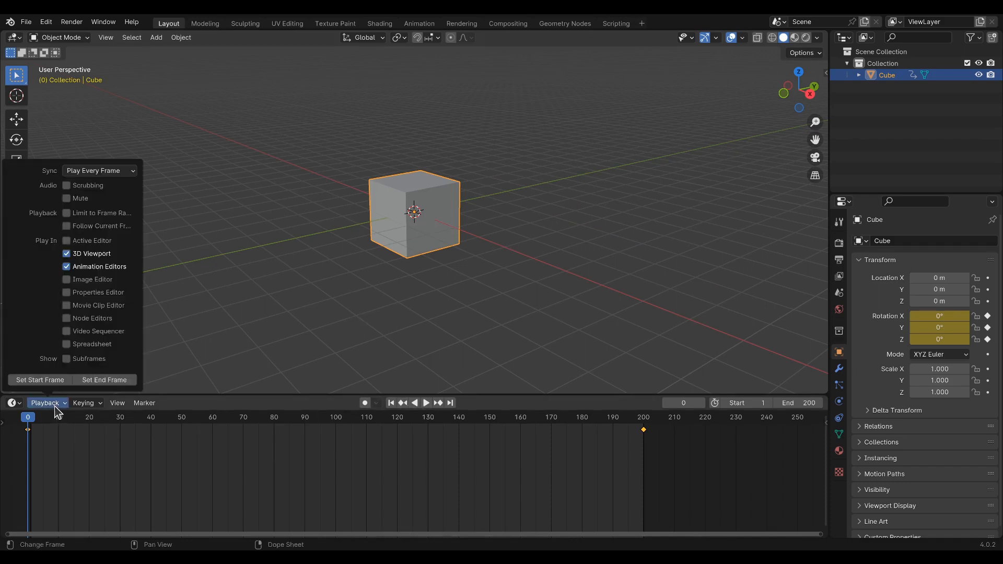
{"action": "left_click", "coordinate": [14, 404]}
{"action": "left_click", "coordinate": [14, 406]}
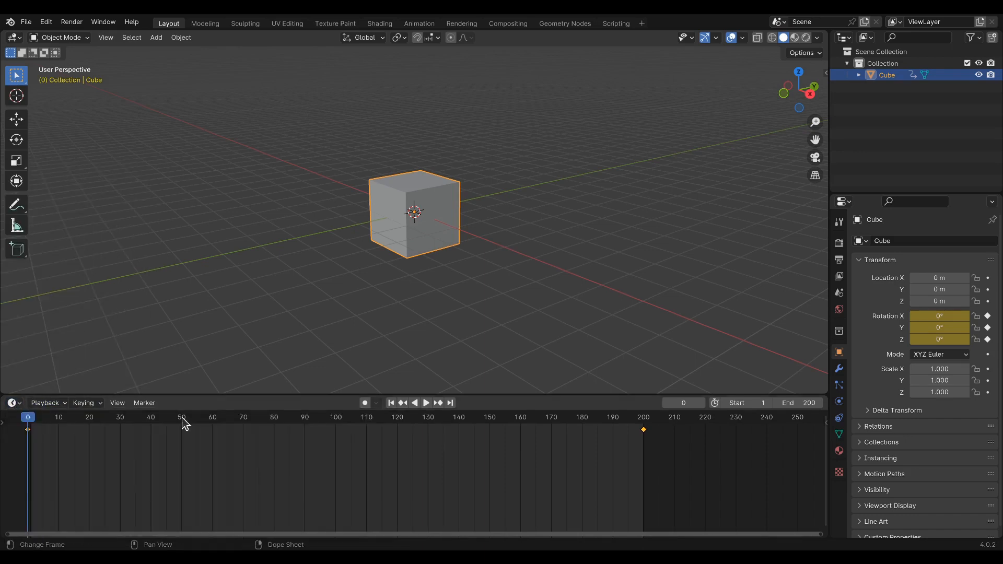
Step: Change the Layout workspace's timeline area to the Nonlinear Animation editor and look through its selection and editing commands
{"action": "left_click", "coordinate": [419, 23]}
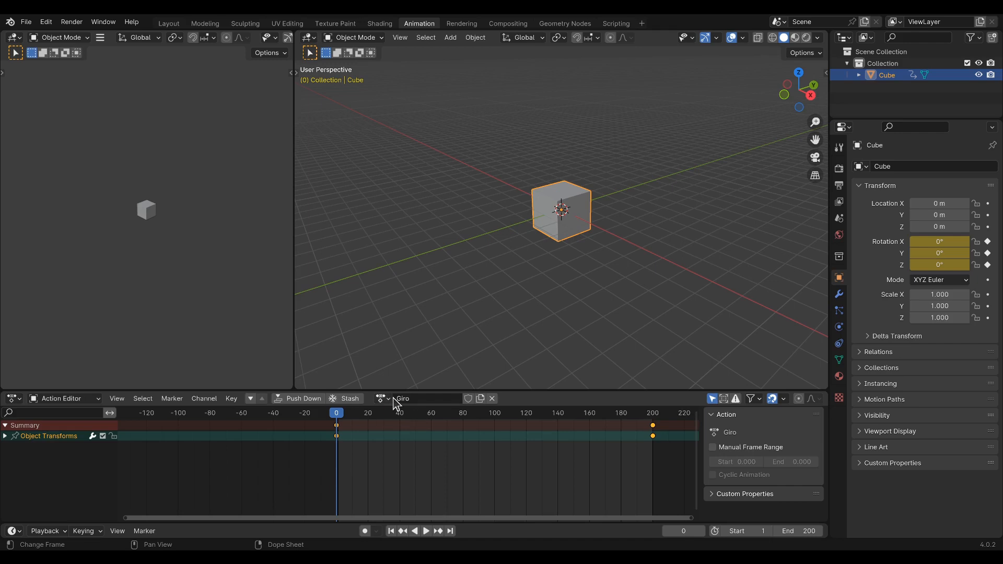
{"action": "left_click", "coordinate": [164, 26]}
{"action": "left_click", "coordinate": [19, 406]}
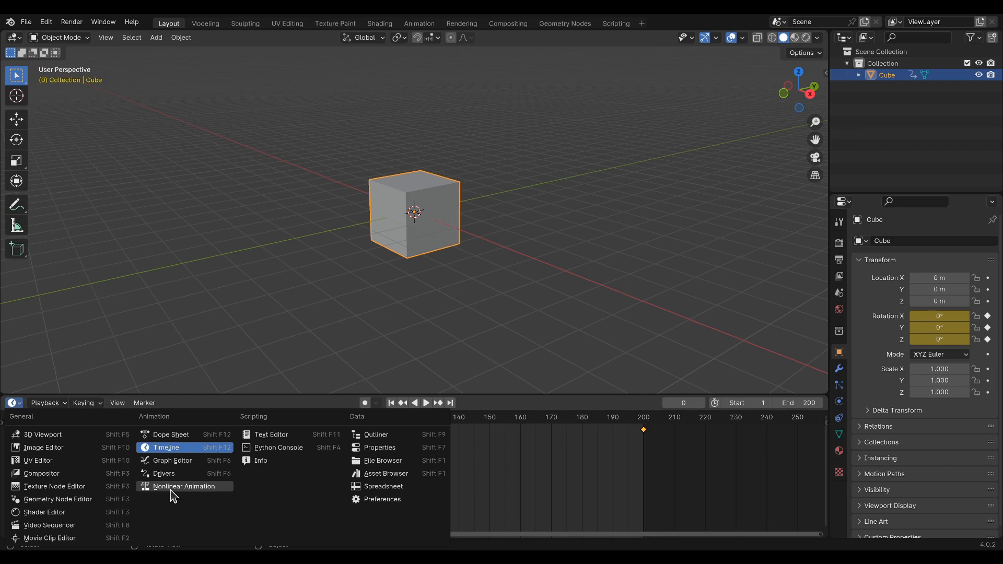
{"action": "left_click", "coordinate": [194, 490]}
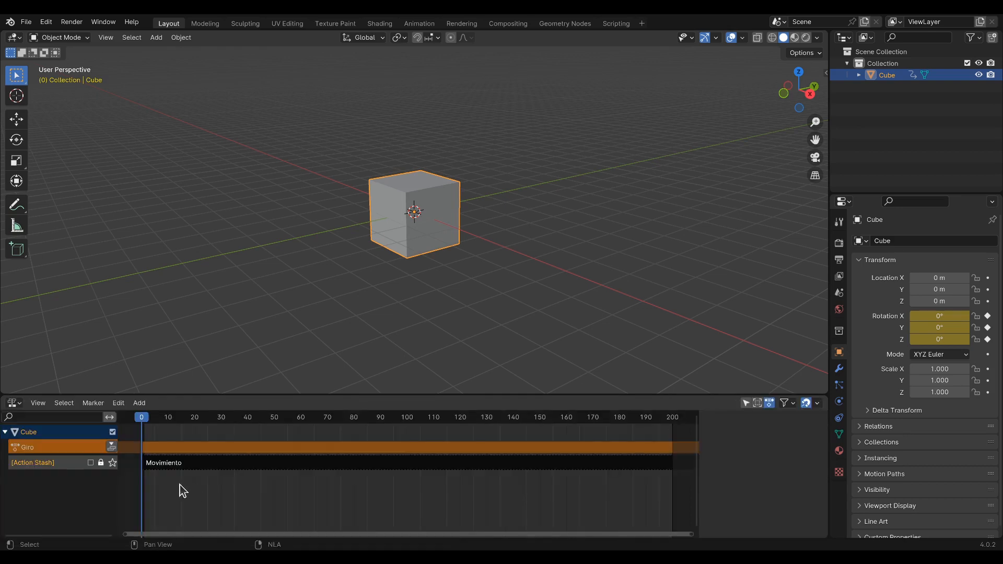
{"action": "left_click", "coordinate": [64, 403]}
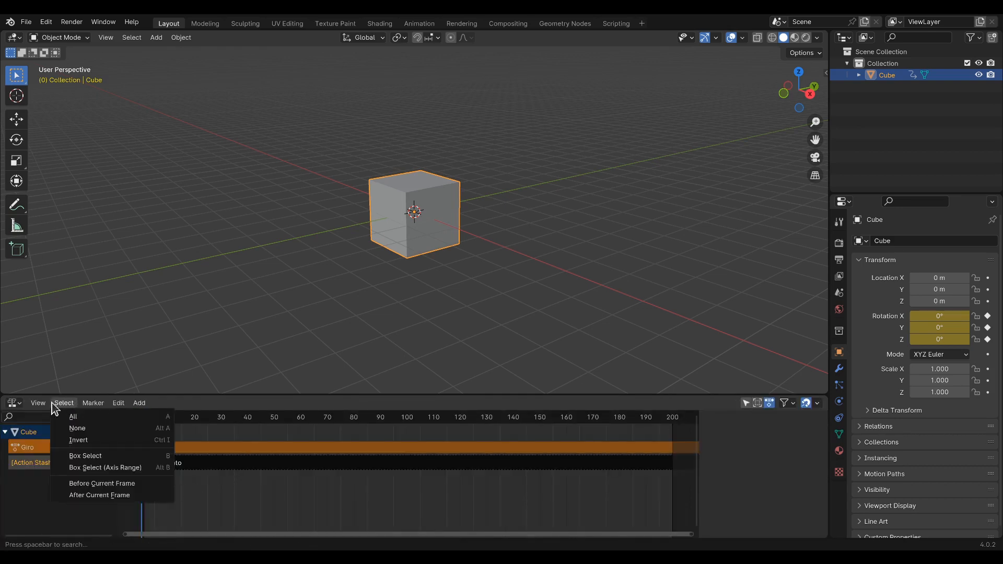
{"action": "mouse_move", "coordinate": [45, 403]}
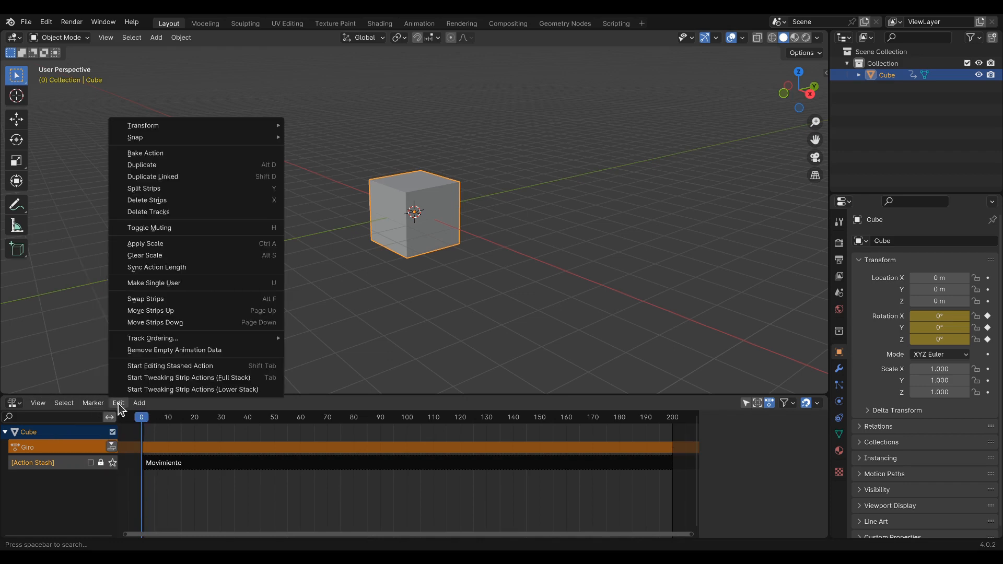
{"action": "mouse_move", "coordinate": [141, 405]}
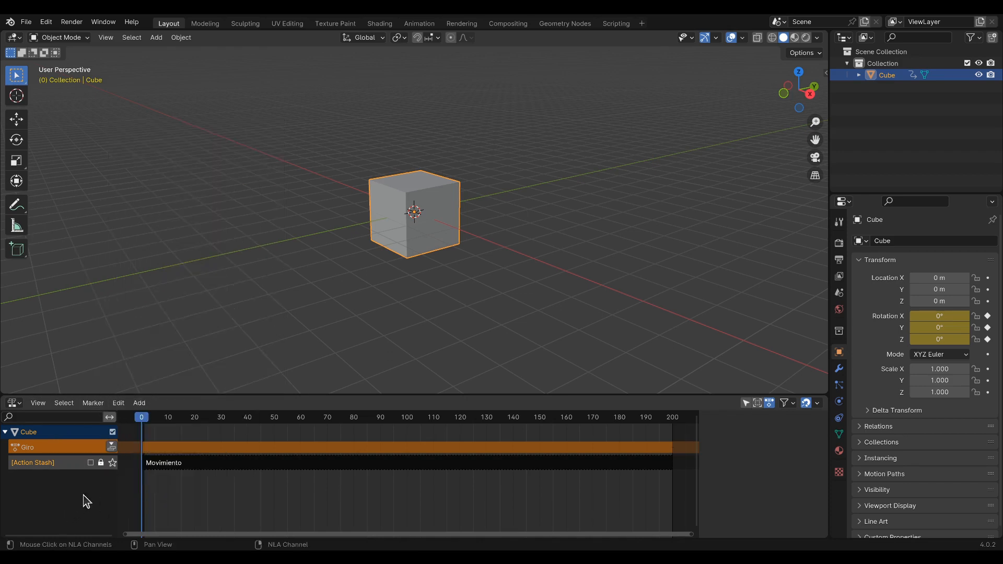
Step: Compare the editor types assigned to the lower area in the Layout and Animation workspaces
{"action": "left_click", "coordinate": [13, 404]}
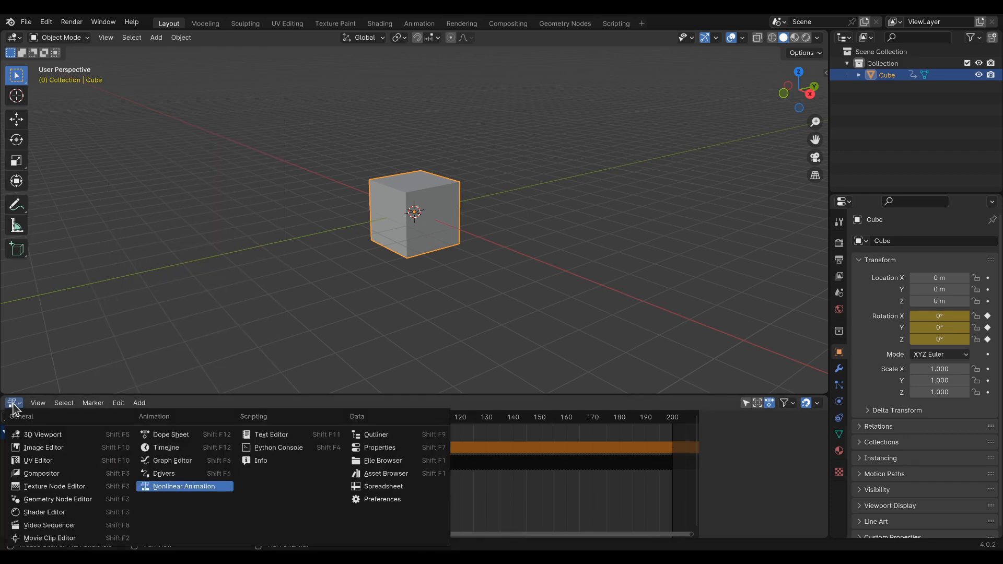
{"action": "left_click", "coordinate": [419, 24]}
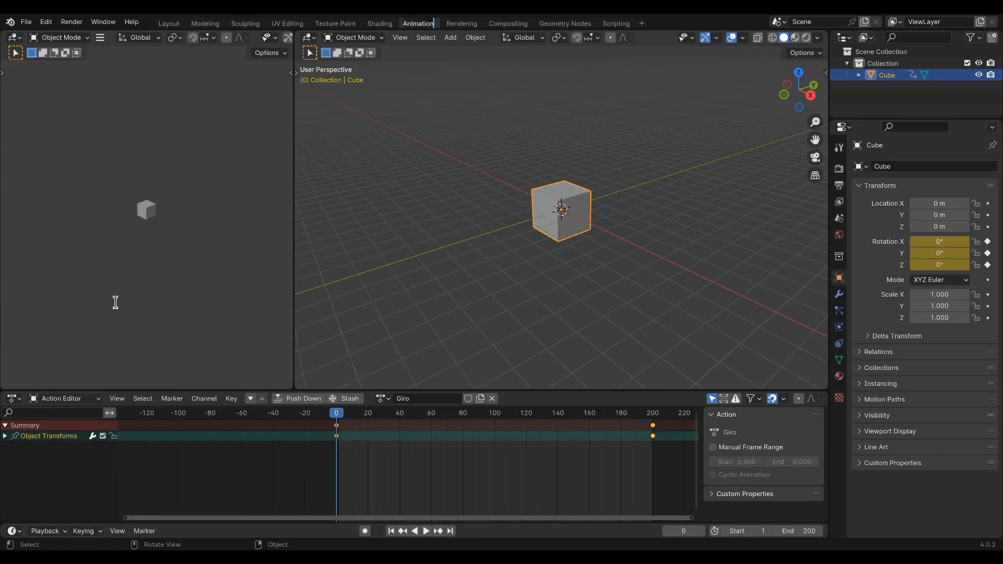
{"action": "left_click", "coordinate": [14, 399]}
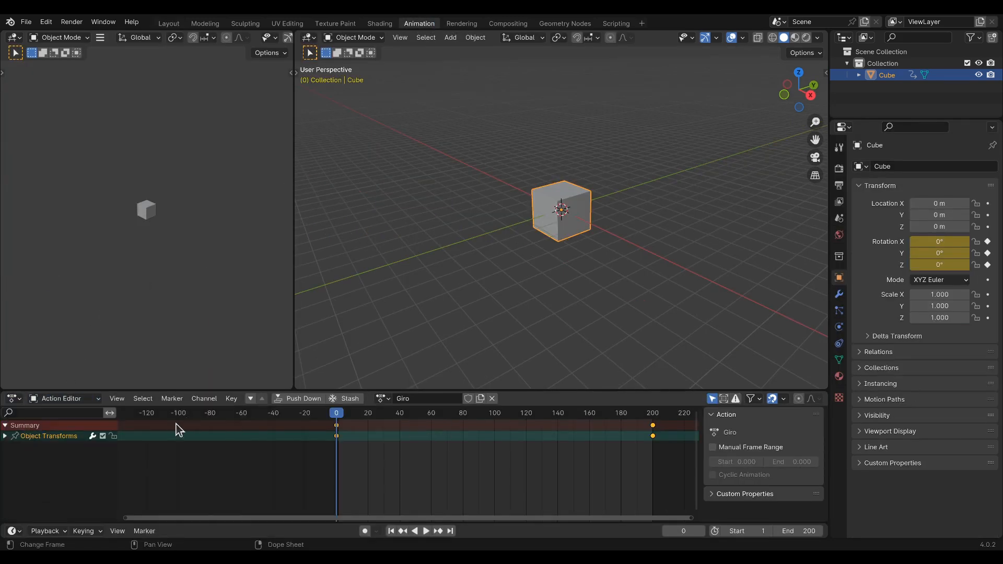
{"action": "left_click", "coordinate": [17, 400]}
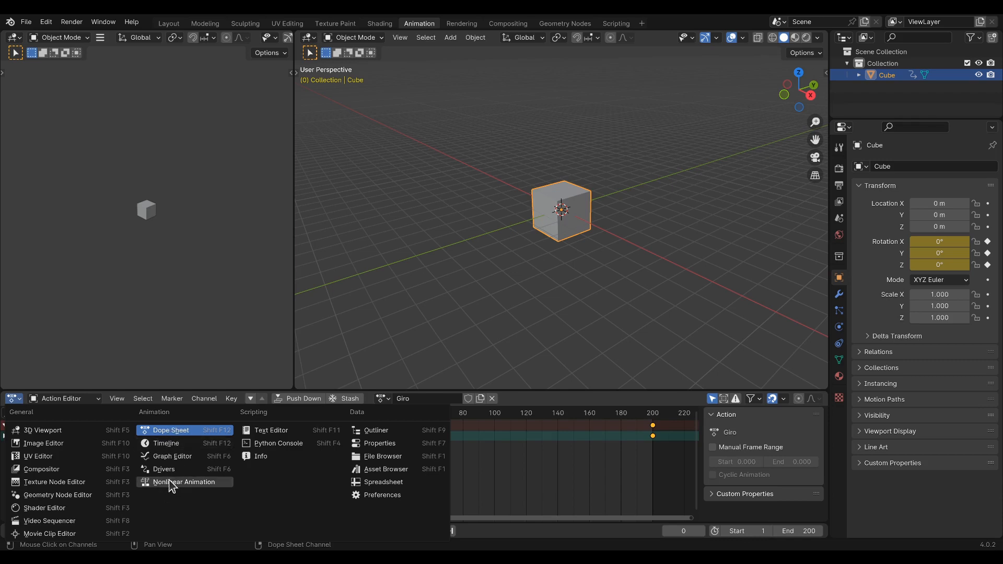
Step: Return to the Layout workspace and change its lower area to the Dope Sheet in Action Editor mode
{"action": "left_click", "coordinate": [166, 24]}
{"action": "left_click", "coordinate": [17, 404]}
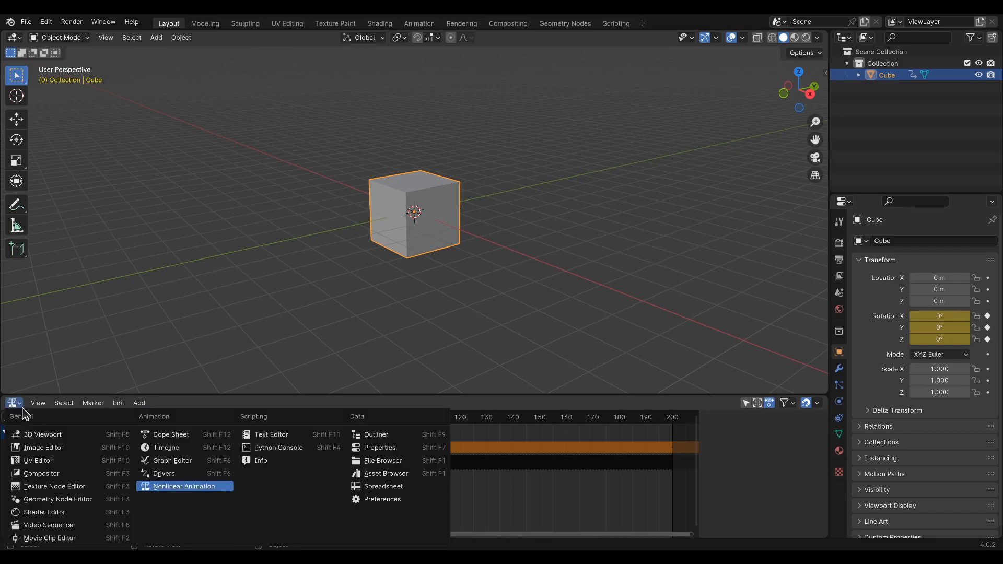
{"action": "left_click", "coordinate": [168, 435]}
{"action": "left_click", "coordinate": [61, 403]}
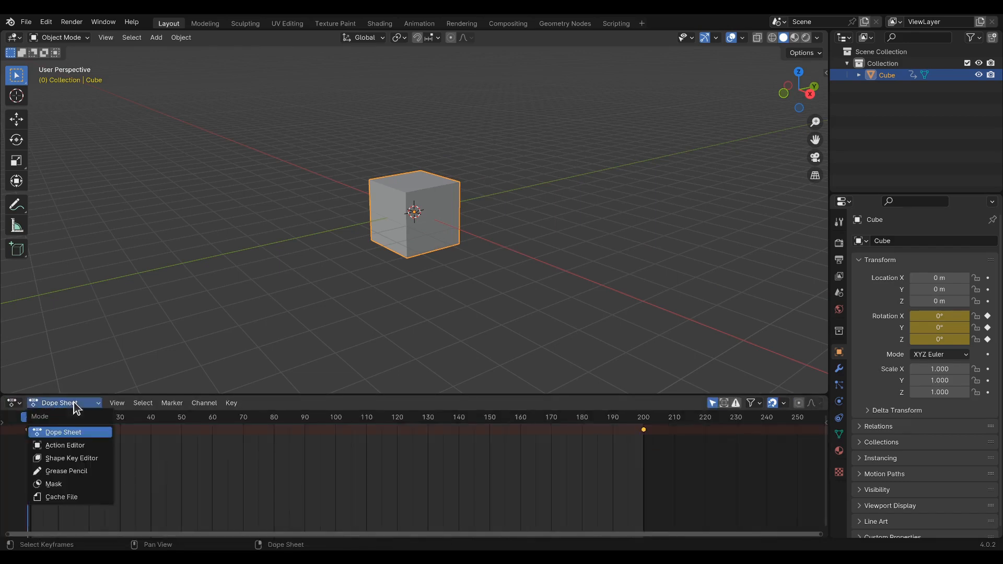
{"action": "left_click", "coordinate": [82, 447]}
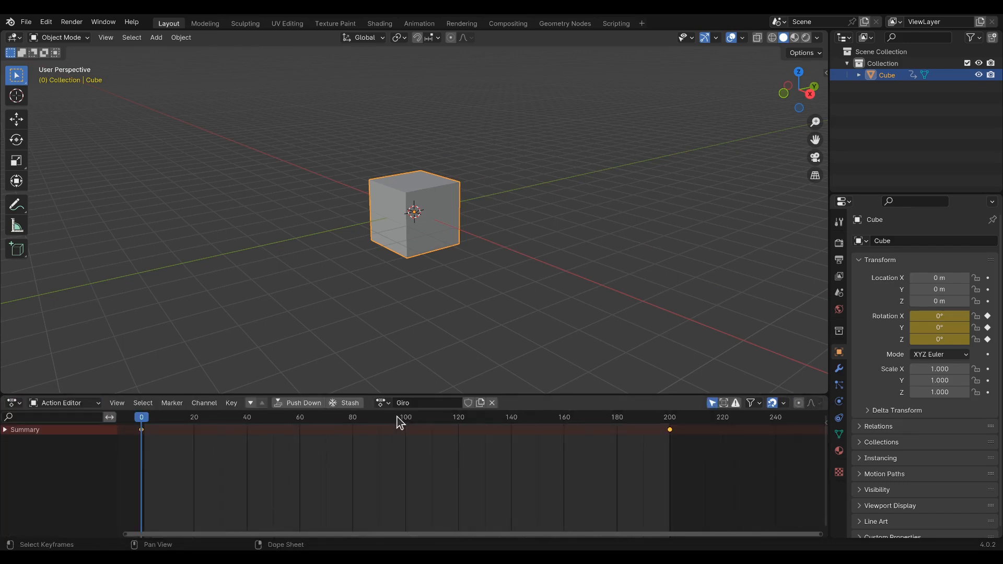
Step: Make Movimiento the cube's active action and play the animation
{"action": "left_click", "coordinate": [382, 403]}
{"action": "left_click", "coordinate": [397, 432]}
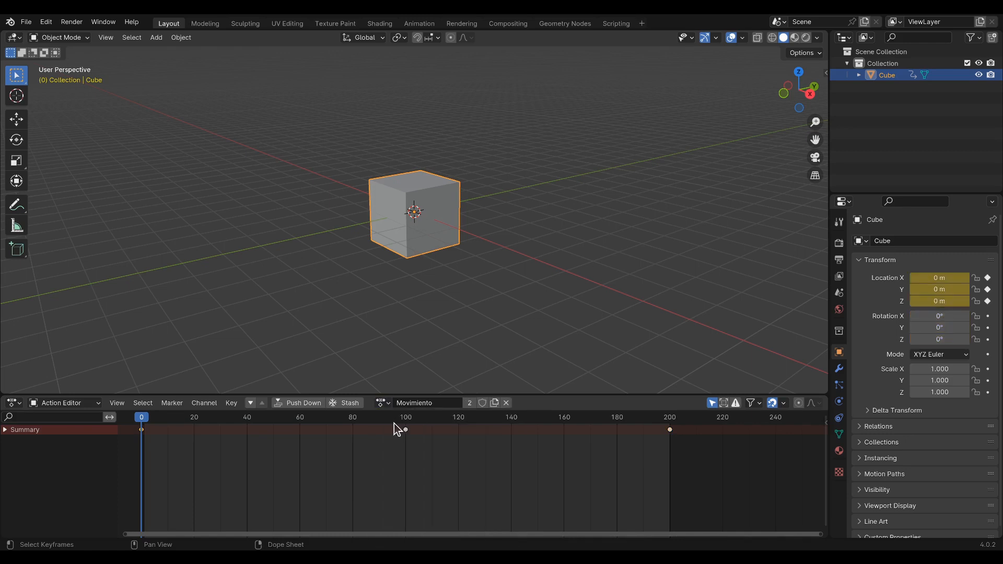
{"action": "key", "text": "space"}
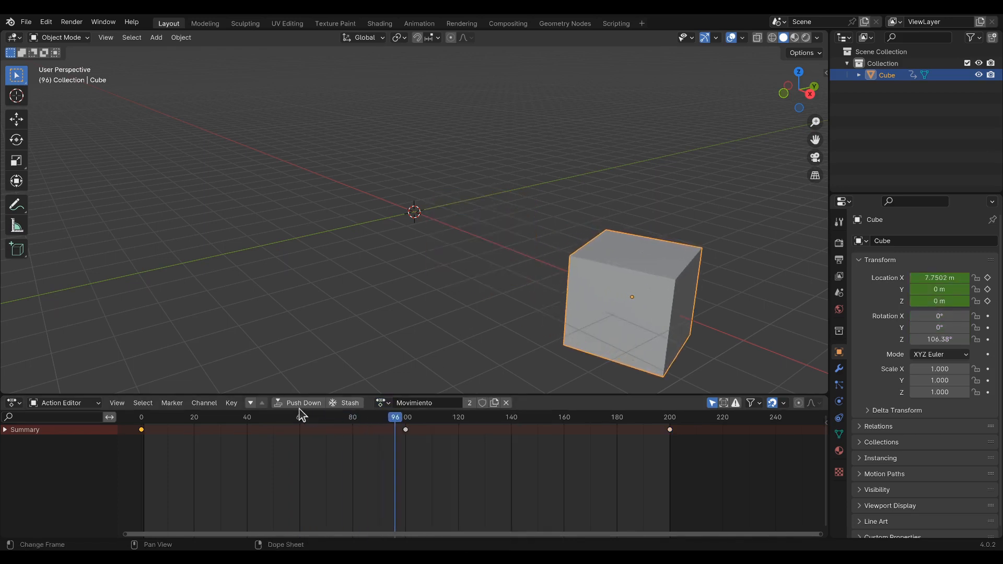
Step: Compare the Action Editor in the Animation workspace with the one in Layout, ending in Layout
{"action": "left_click", "coordinate": [409, 29]}
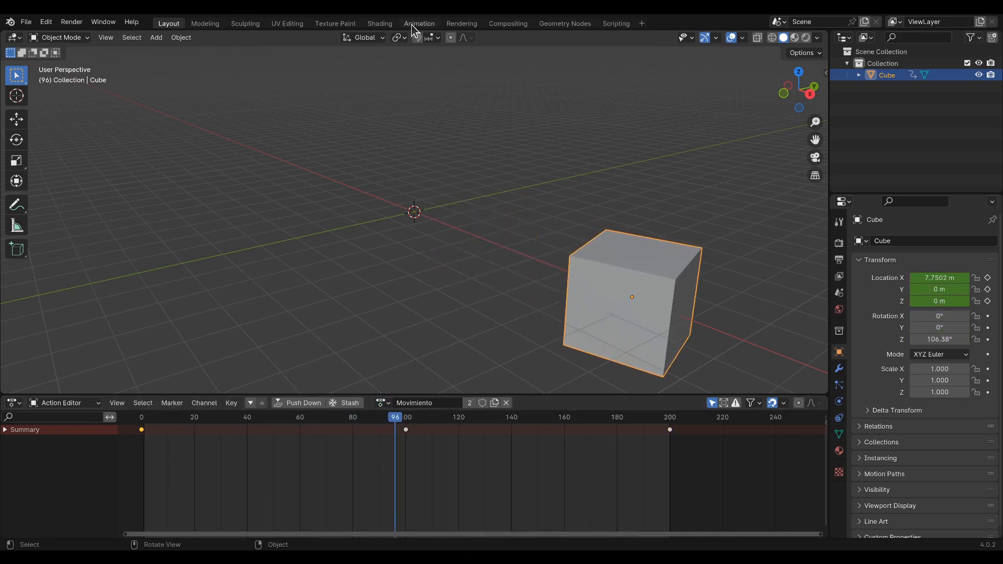
{"action": "left_click", "coordinate": [417, 25]}
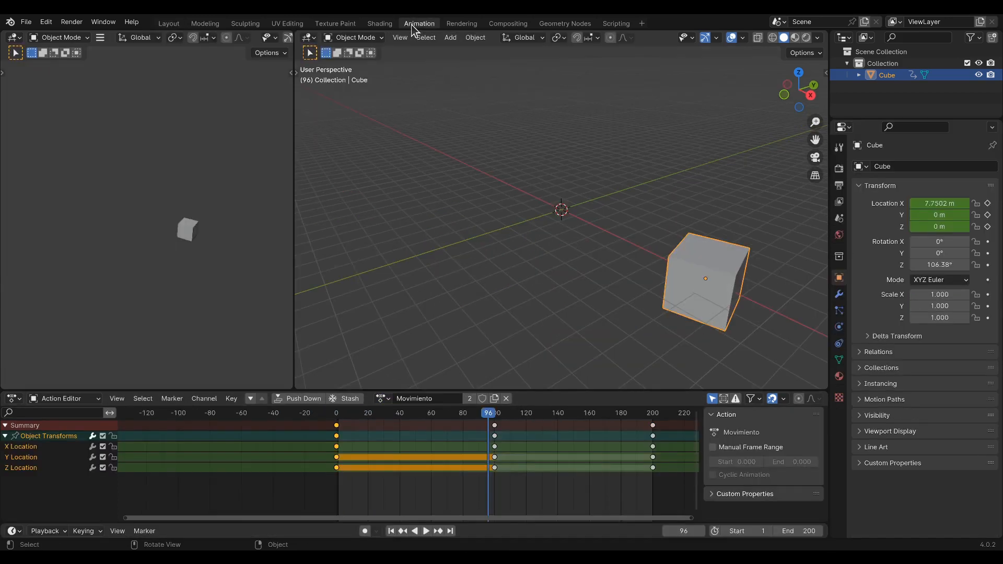
{"action": "left_click", "coordinate": [174, 25]}
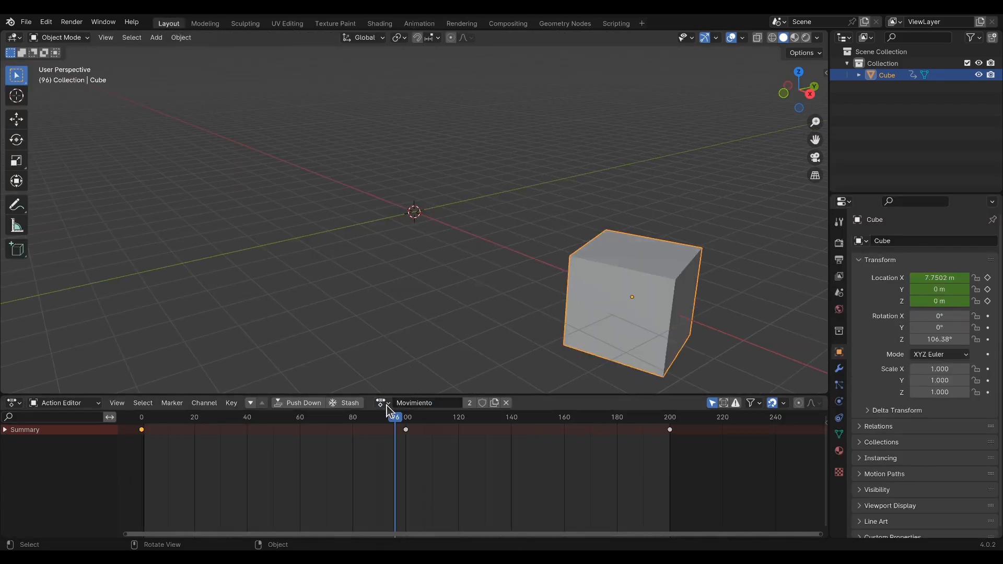
Step: Open the glTF 2.0 export settings and review the animation mode options, plus the cube's list of actions
{"action": "left_click", "coordinate": [532, 275]}
{"action": "left_click", "coordinate": [608, 283]}
{"action": "left_click", "coordinate": [30, 23]}
{"action": "mouse_move", "coordinate": [86, 194]}
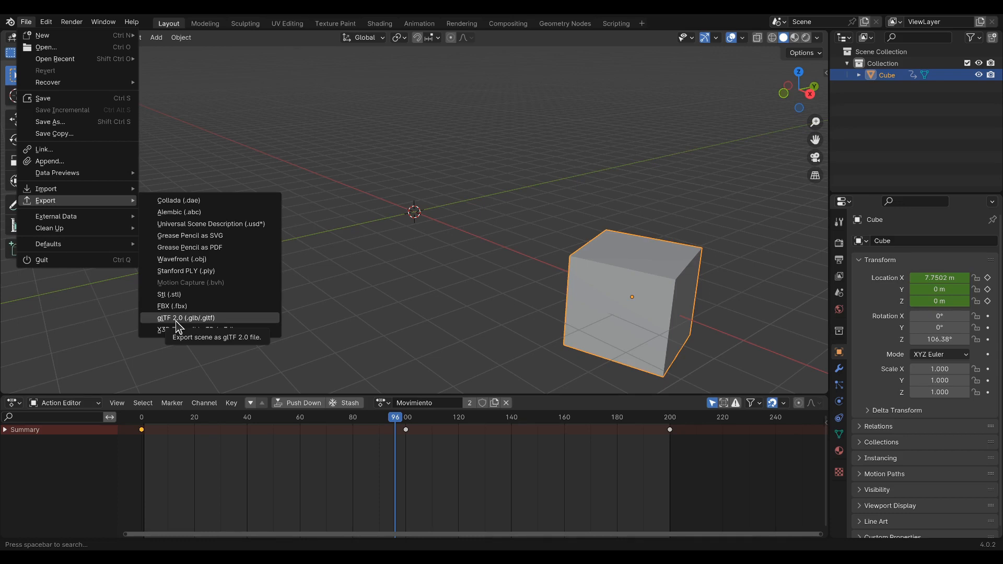
{"action": "left_click", "coordinate": [176, 320]}
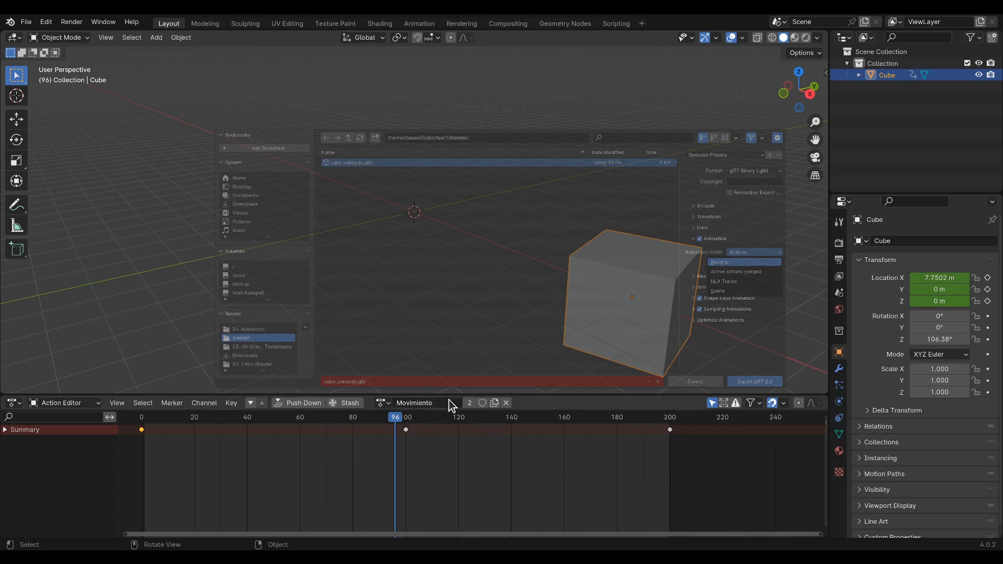
{"action": "left_click", "coordinate": [388, 403]}
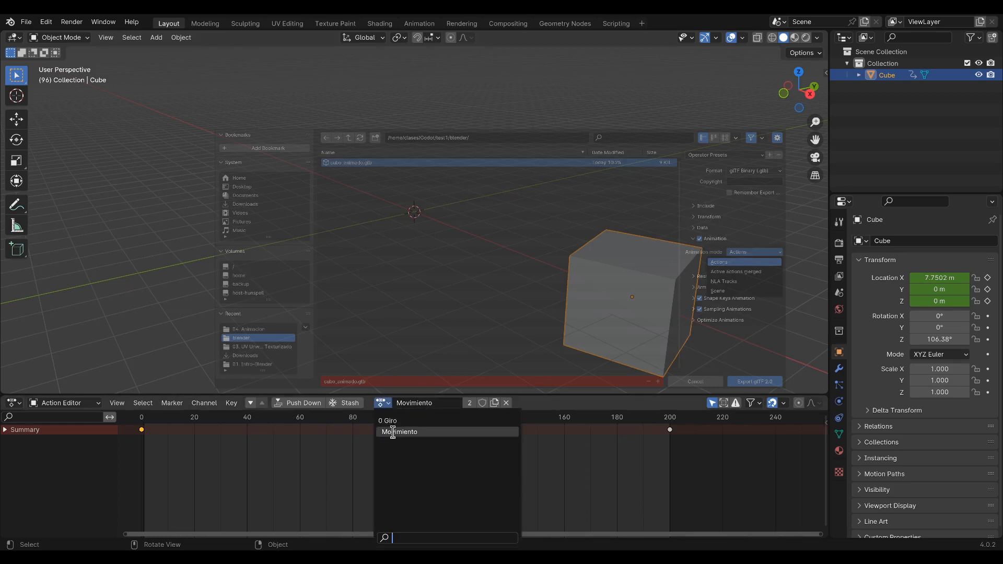
{"action": "left_click", "coordinate": [387, 405]}
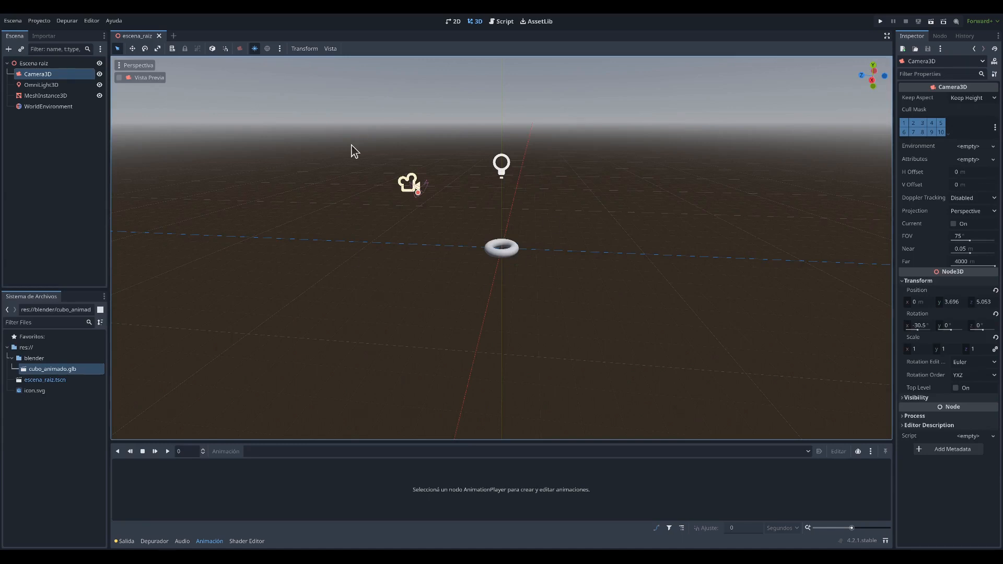
Step: Switch to Godot and inspect the OmniLight3D, MeshInstance3D, WorldEnvironment and Camera3D nodes, checking the camera's preview
{"action": "left_click", "coordinate": [57, 85]}
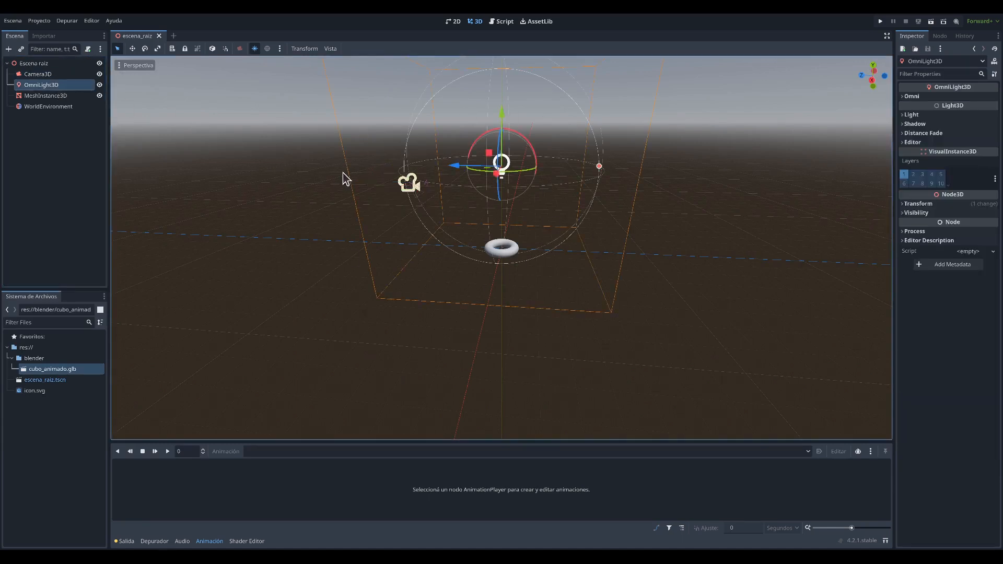
{"action": "left_click", "coordinate": [52, 96]}
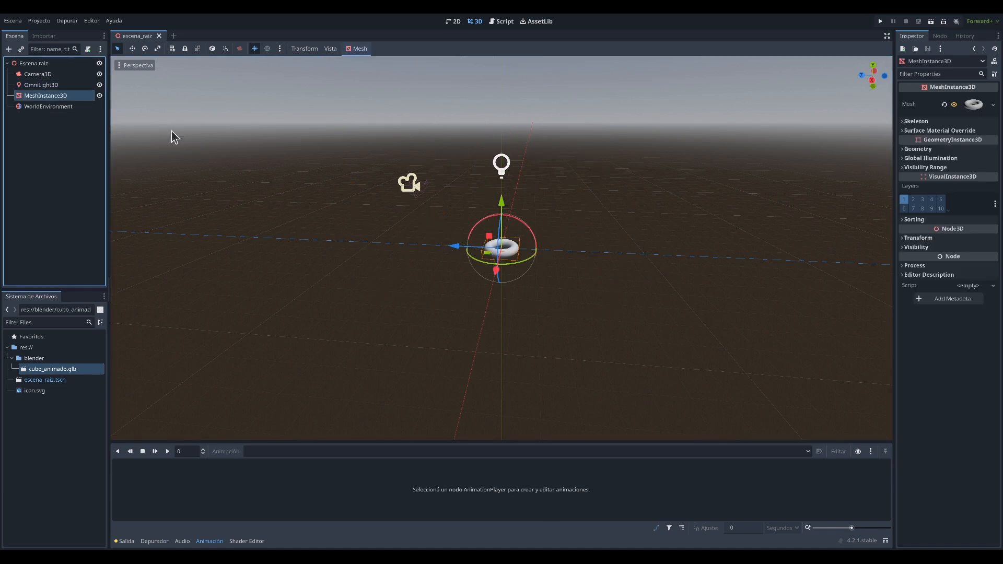
{"action": "left_click", "coordinate": [68, 107]}
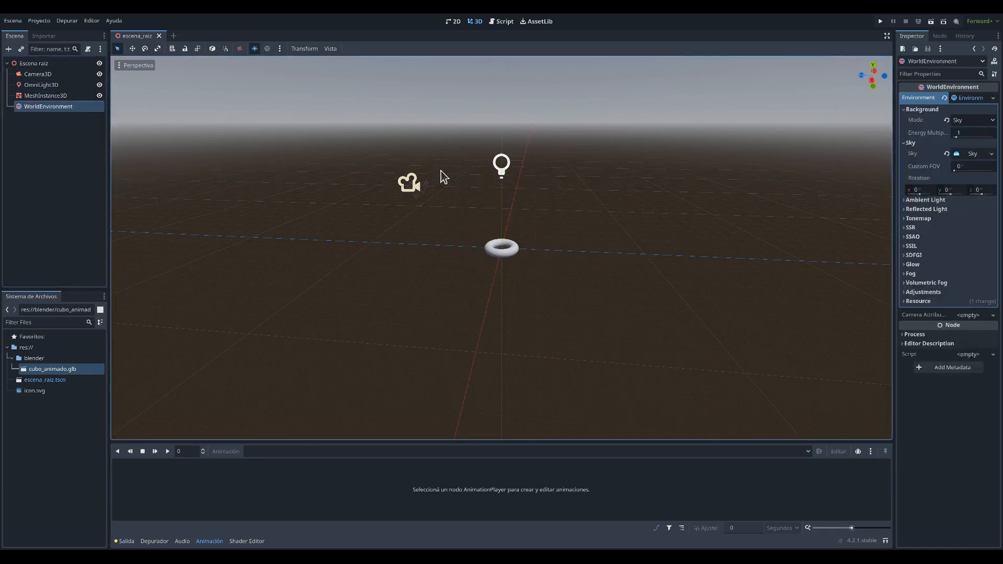
{"action": "left_click", "coordinate": [413, 184]}
{"action": "left_click", "coordinate": [119, 78]}
{"action": "left_click", "coordinate": [120, 77]}
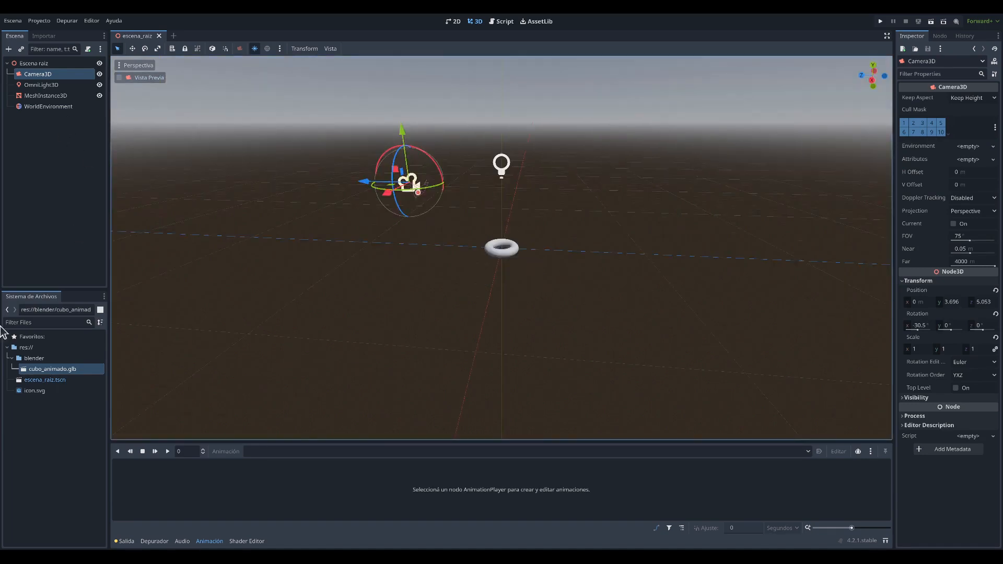
Step: Open the advanced import settings of cubo_animado.glb from the blender folder and examine the cube in the preview
{"action": "double_click", "coordinate": [19, 359]}
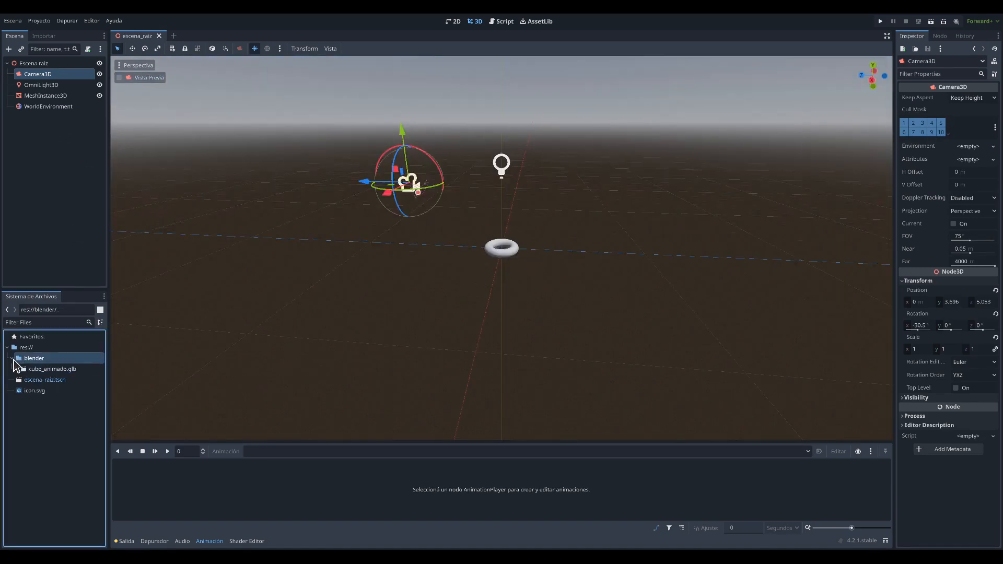
{"action": "double_click", "coordinate": [17, 360]}
{"action": "left_click", "coordinate": [37, 369]}
{"action": "mouse_move", "coordinate": [51, 376]}
{"action": "left_mouse_down"}
{"action": "mouse_move", "coordinate": [60, 371]}
{"action": "mouse_move", "coordinate": [56, 103]}
{"action": "mouse_move", "coordinate": [41, 376]}
{"action": "left_mouse_up"}
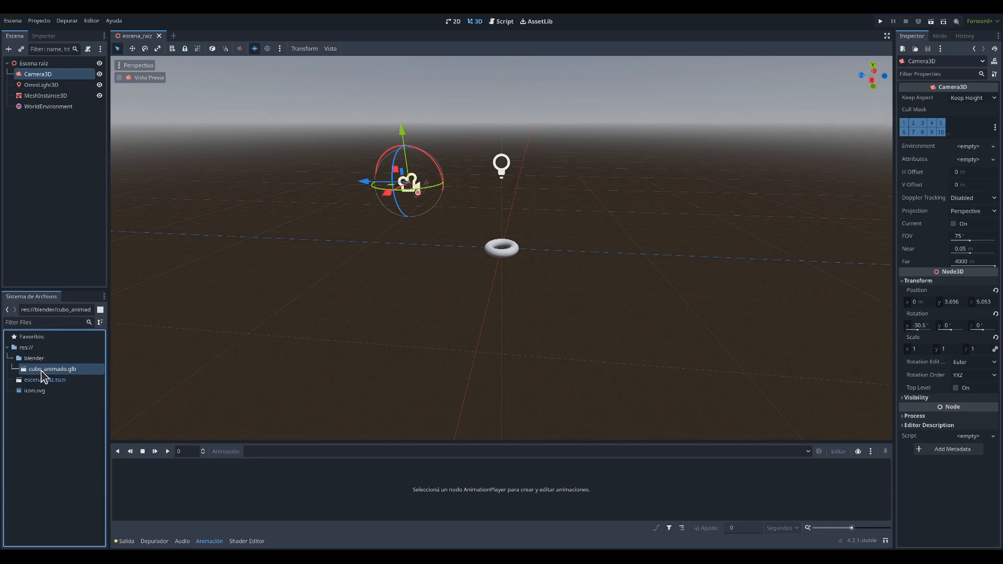
{"action": "double_click", "coordinate": [41, 370]}
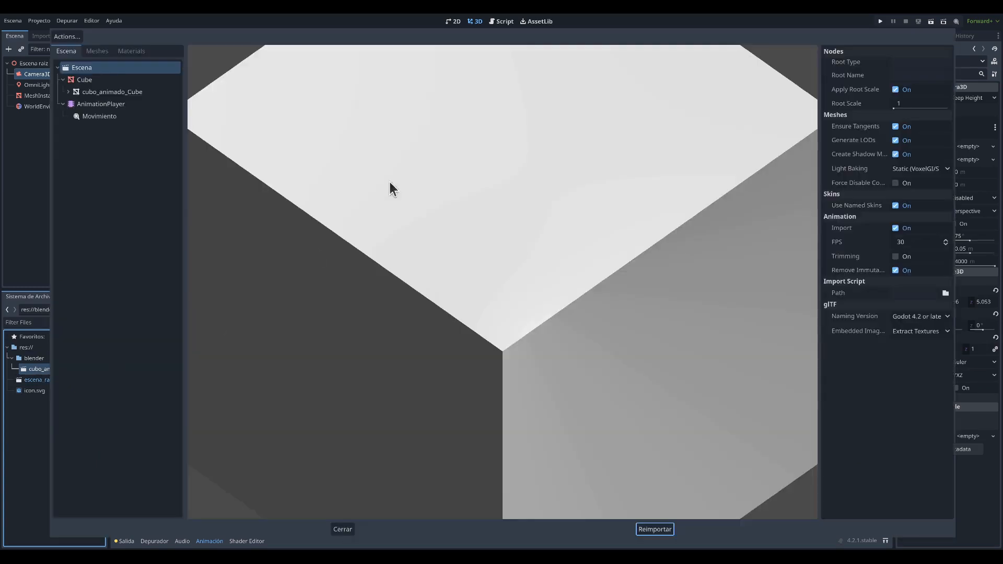
{"action": "left_click_drag", "start_coordinate": [563, 280], "coordinate": [475, 253]}
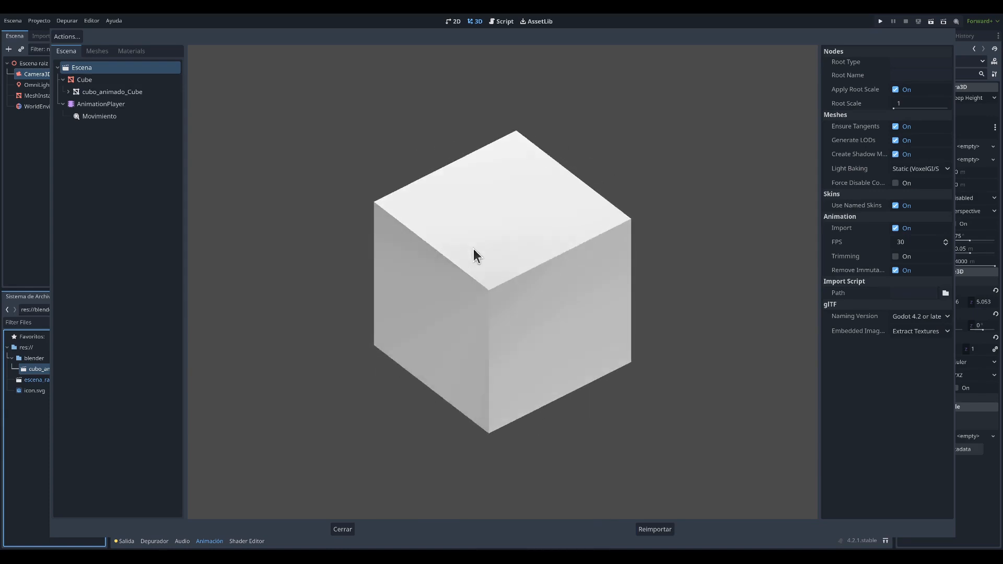
{"action": "left_click_drag", "start_coordinate": [573, 284], "coordinate": [342, 238]}
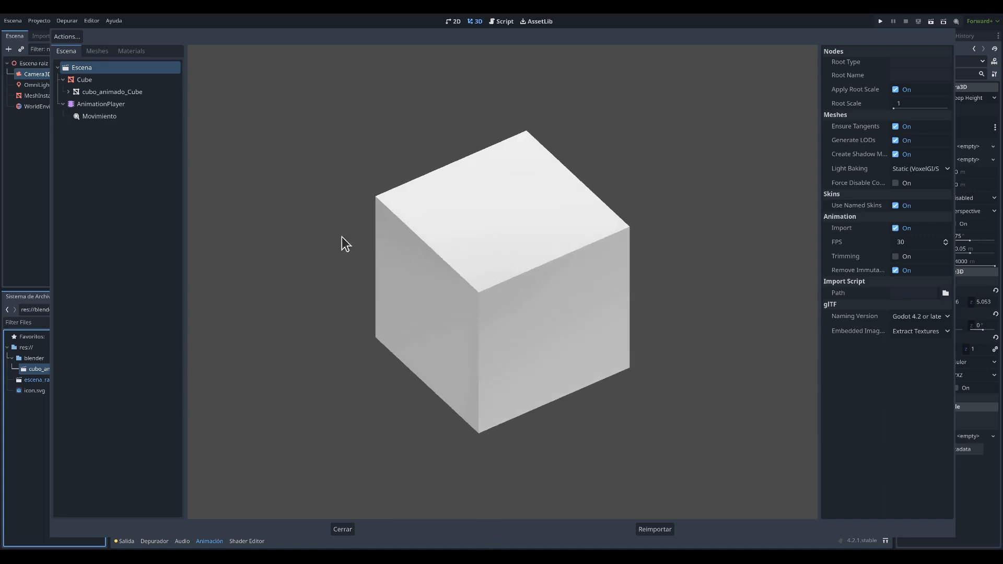
{"action": "left_click_drag", "start_coordinate": [454, 250], "coordinate": [339, 206]}
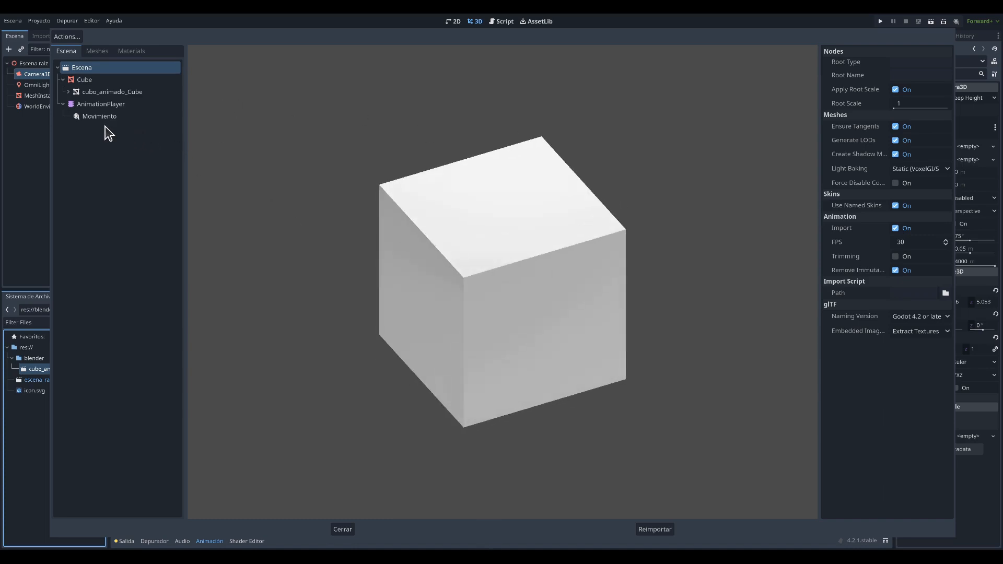
Step: Inspect the AnimationPlayer, play the Movimiento animation in the import preview and close the import settings
{"action": "left_click", "coordinate": [98, 105]}
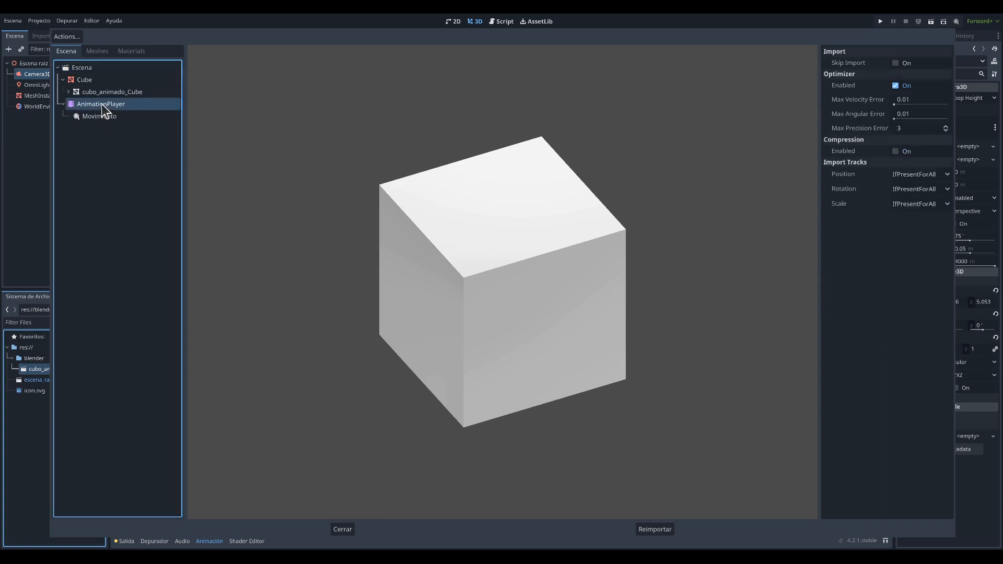
{"action": "left_click", "coordinate": [97, 118]}
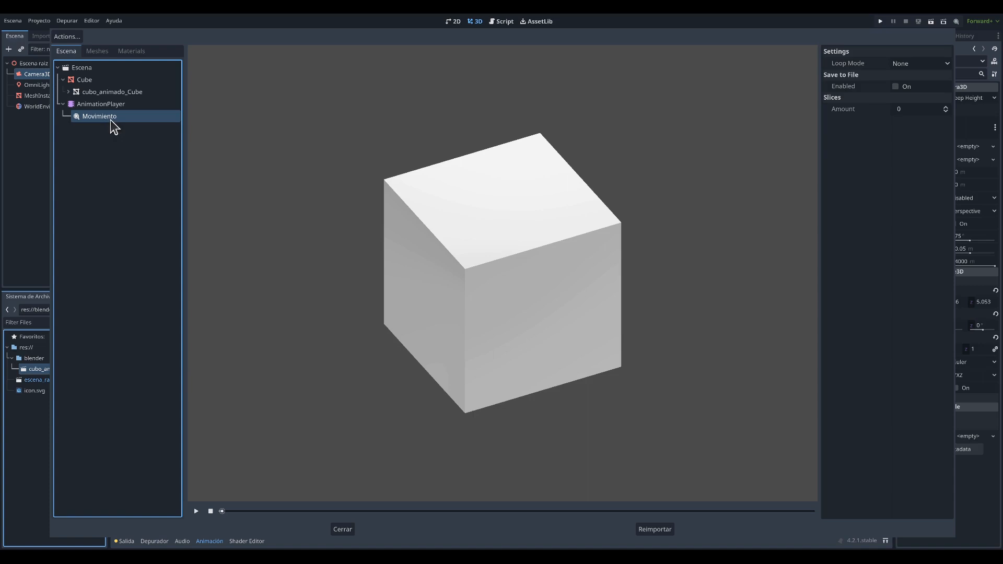
{"action": "left_click", "coordinate": [196, 512]}
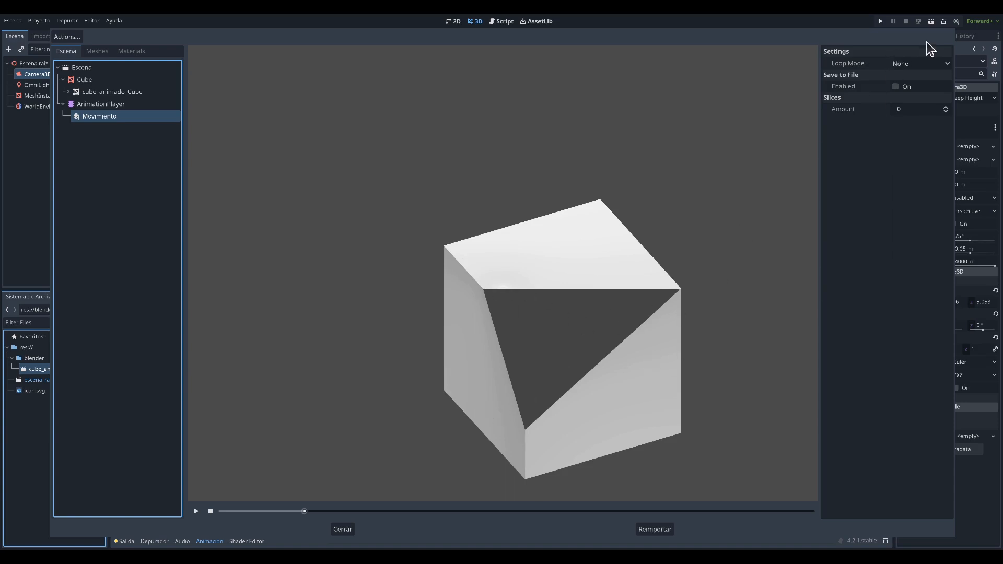
{"action": "left_click", "coordinate": [947, 21]}
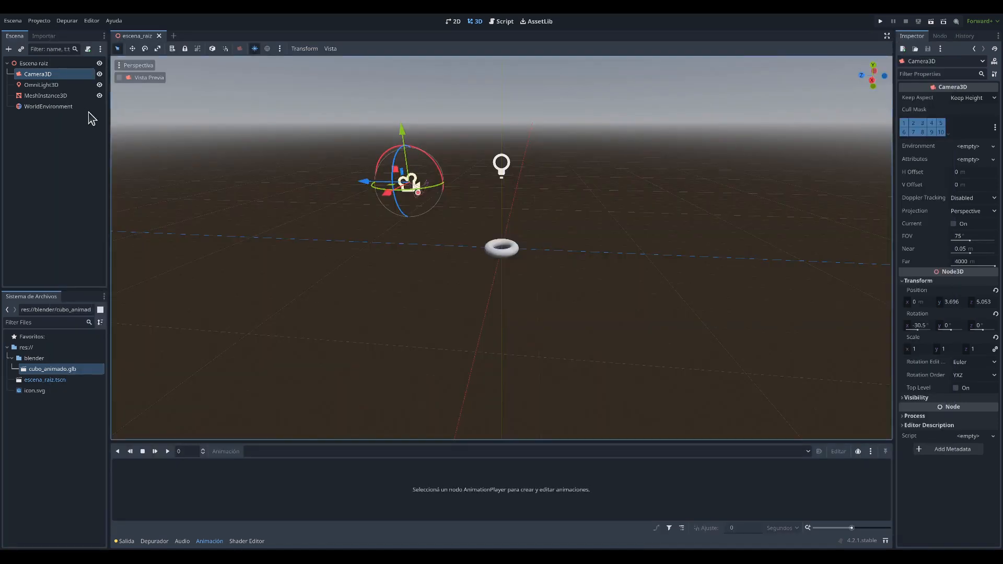
Step: Set the Camera3D node's Near clipping distance to 0.009 m
{"action": "left_click", "coordinate": [54, 76]}
{"action": "left_click_drag", "start_coordinate": [971, 255], "coordinate": [962, 259]}
Step: Reopen the import settings of cubo_animado.glb, play Movimiento with the whole cube in view and close the settings
{"action": "double_click", "coordinate": [49, 369]}
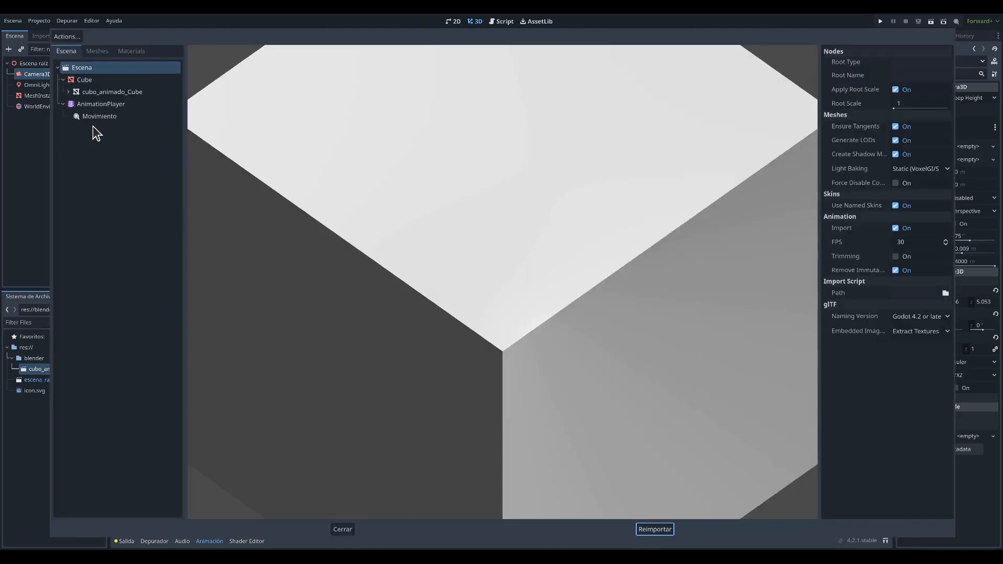
{"action": "left_click", "coordinate": [99, 117]}
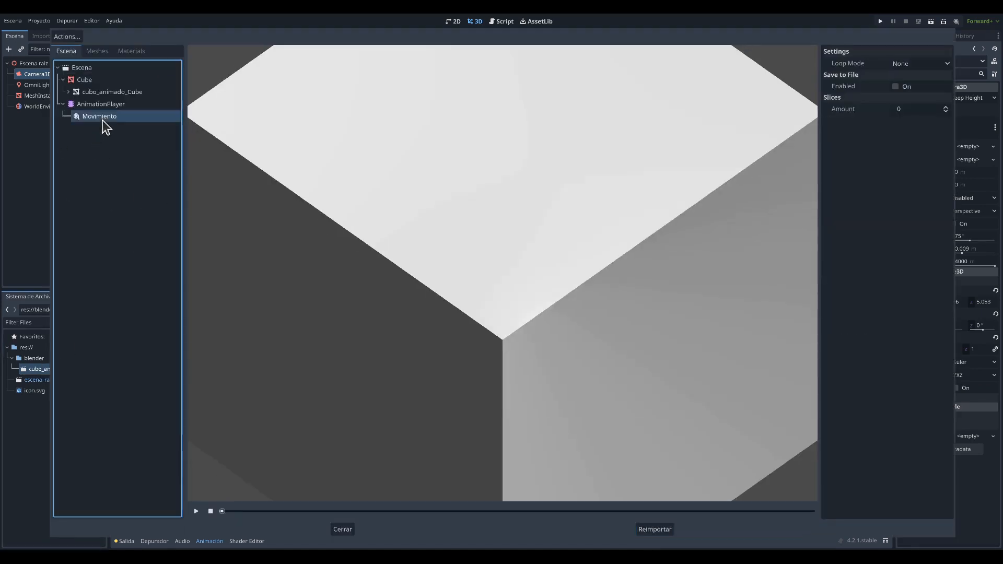
{"action": "left_click", "coordinate": [196, 512]}
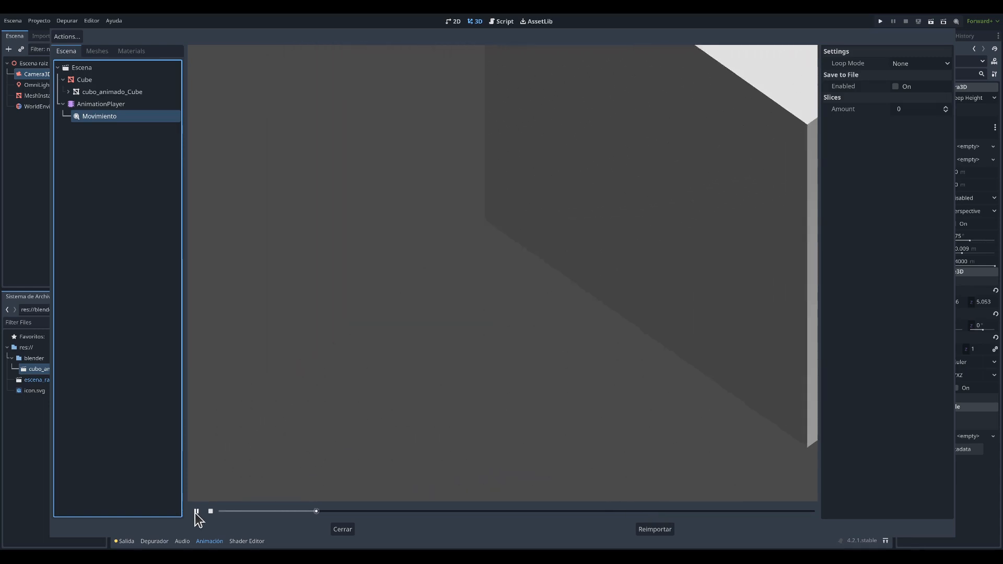
{"action": "left_click", "coordinate": [196, 513]}
{"action": "scroll", "coordinate": [452, 302], "scroll_direction": "down", "scroll_amount": 12}
{"action": "left_click", "coordinate": [197, 511]}
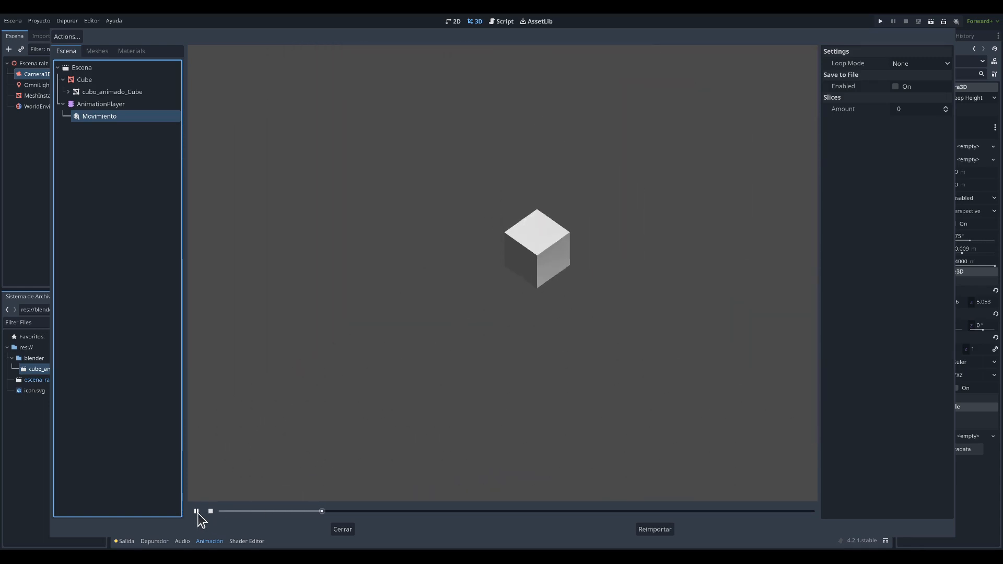
{"action": "left_click", "coordinate": [197, 512]}
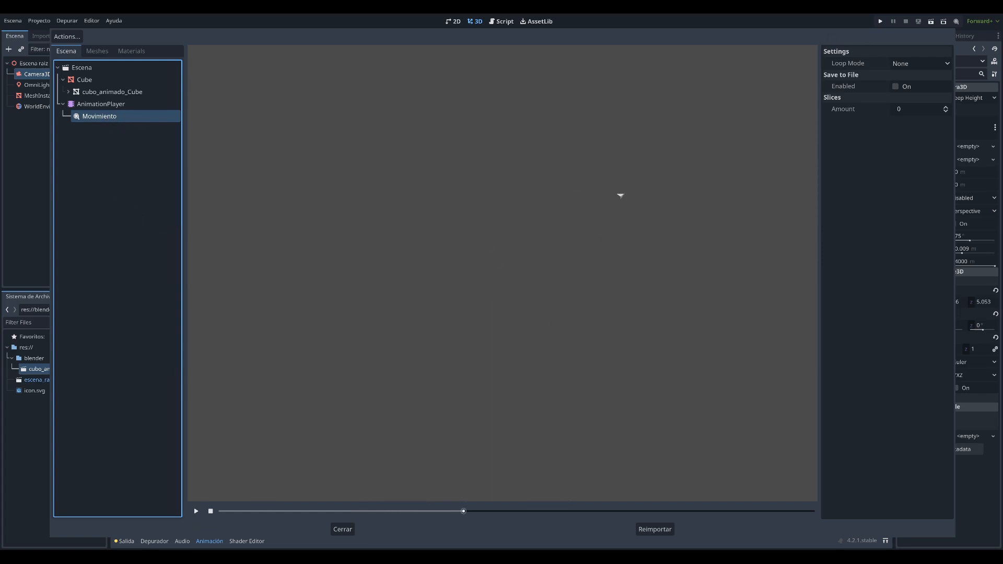
{"action": "left_click", "coordinate": [945, 21]}
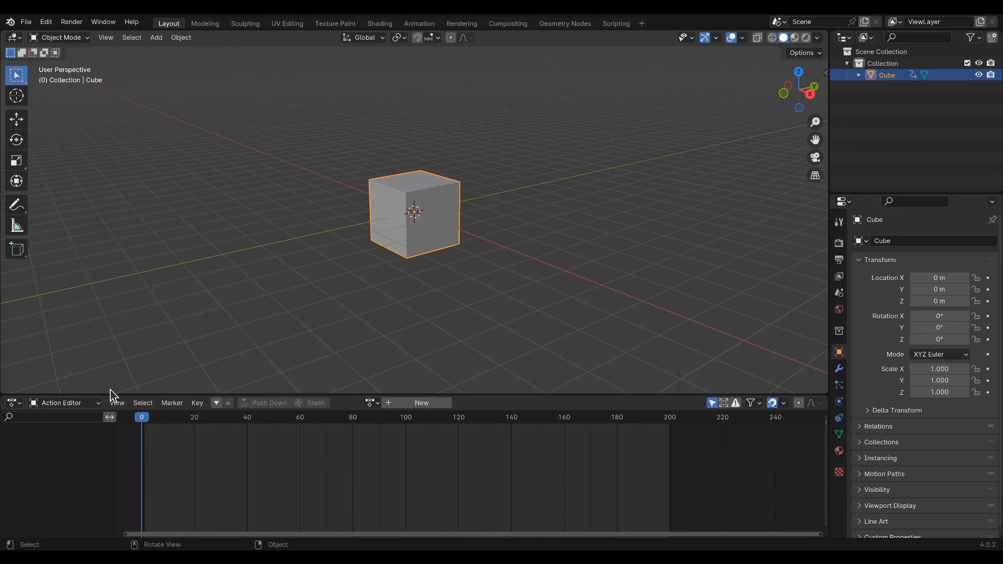
Step: Look at the animation editor in Dope Sheet mode and return it to Action Editor mode
{"action": "left_click", "coordinate": [96, 403]}
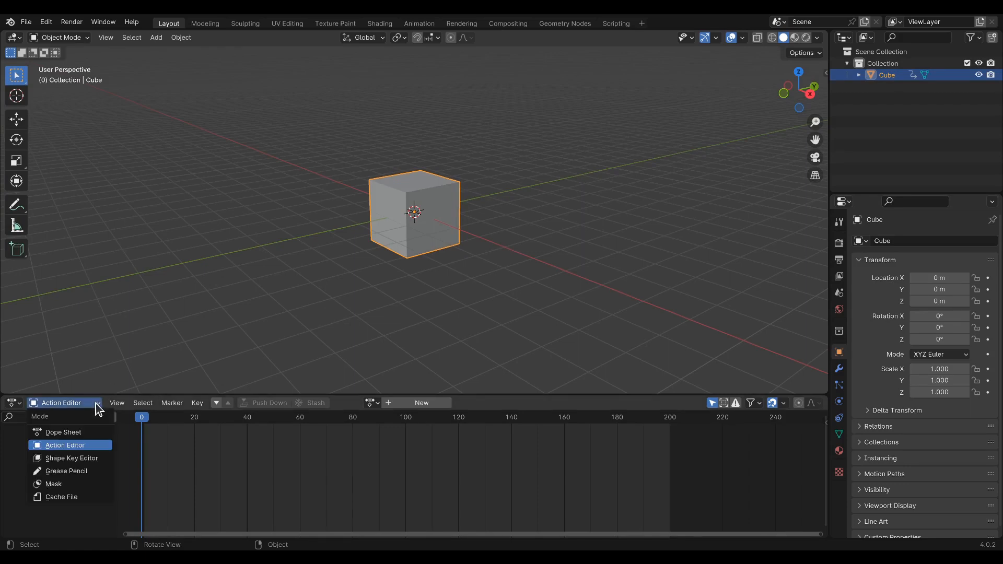
{"action": "left_click", "coordinate": [80, 432]}
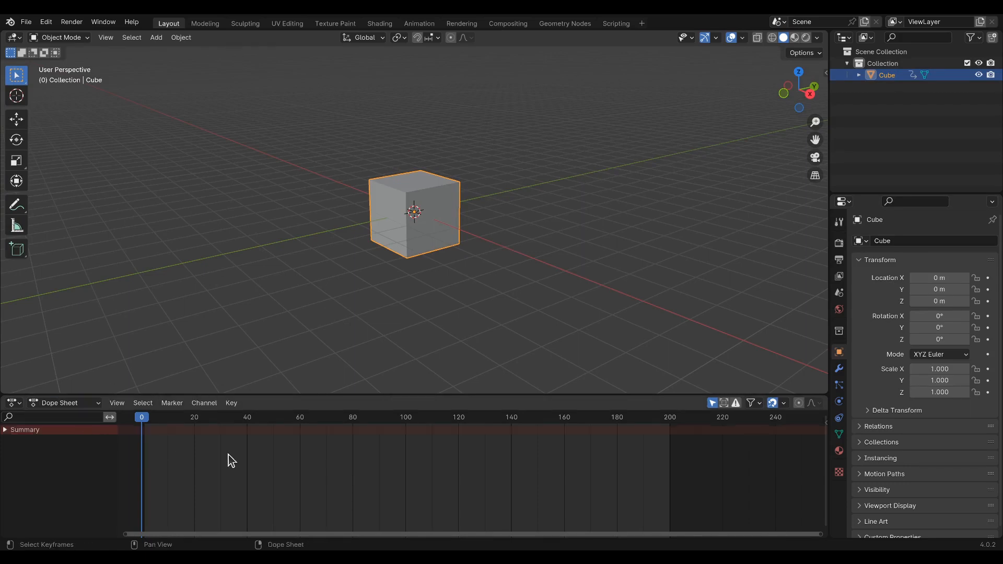
{"action": "left_click", "coordinate": [88, 409]}
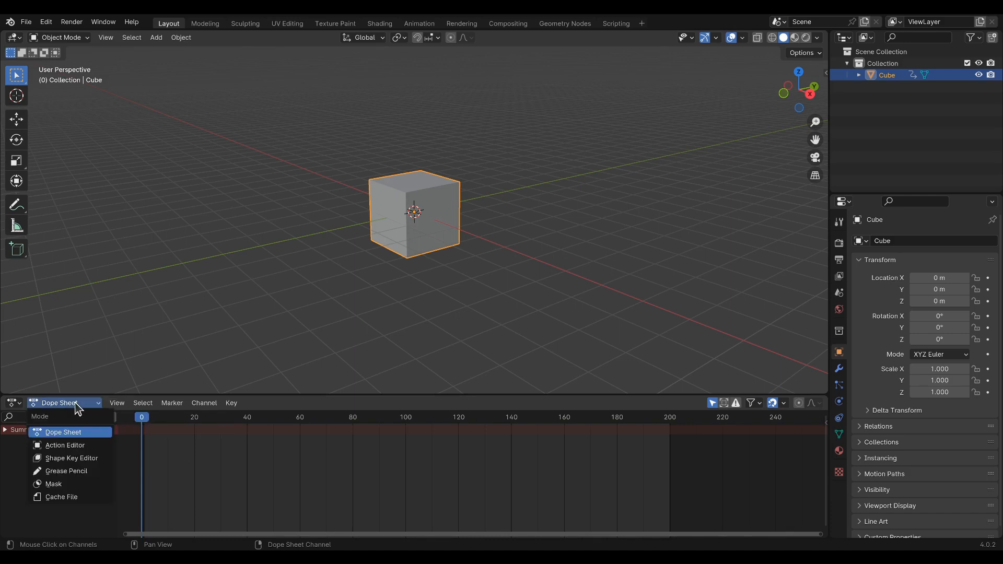
{"action": "left_click", "coordinate": [66, 446]}
{"action": "left_click", "coordinate": [12, 403]}
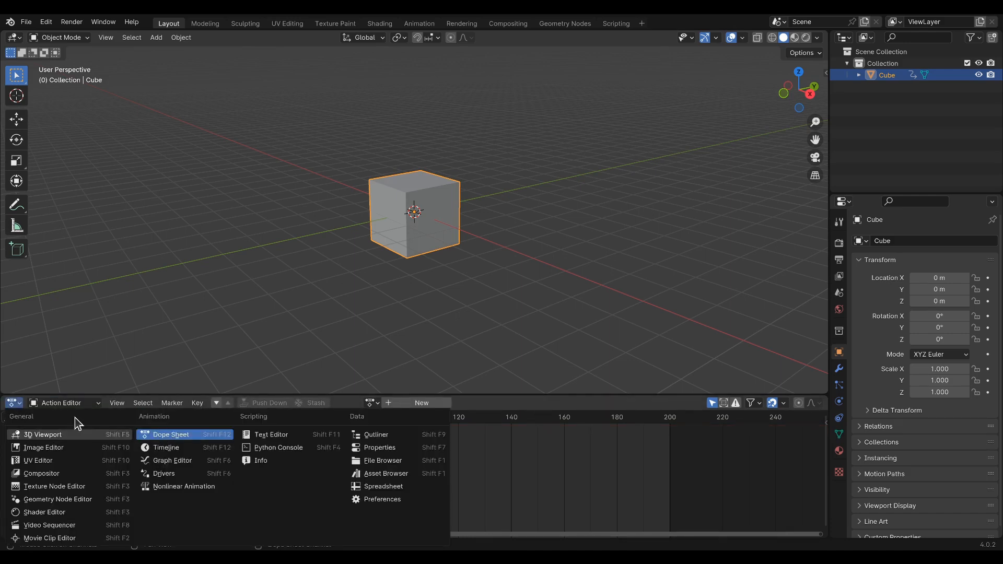
{"action": "left_click", "coordinate": [66, 403]}
{"action": "left_click", "coordinate": [67, 448]}
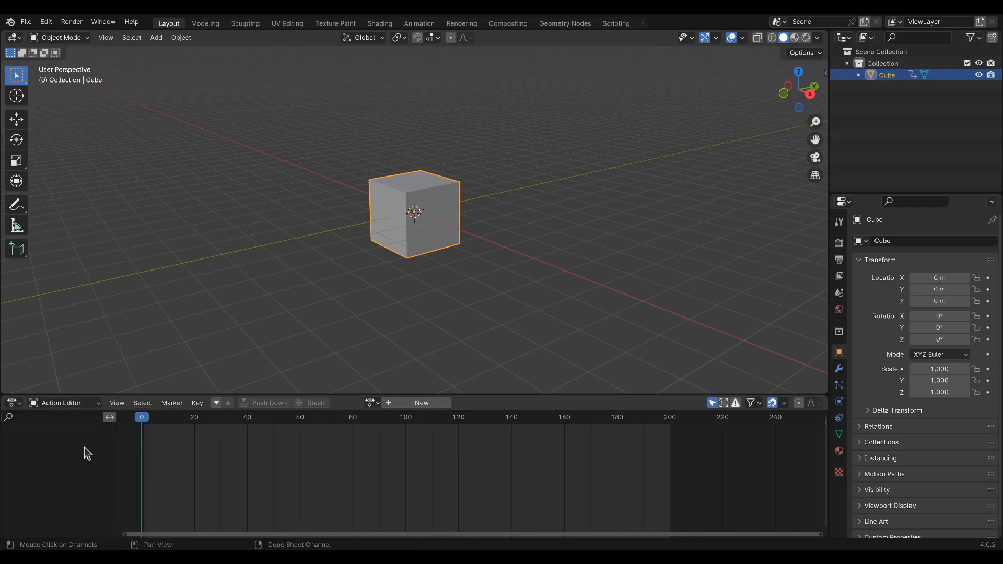
Step: Switch the cube's active action back and forth between Movimiento and Giro, leaving Movimiento assigned
{"action": "left_click", "coordinate": [375, 404]}
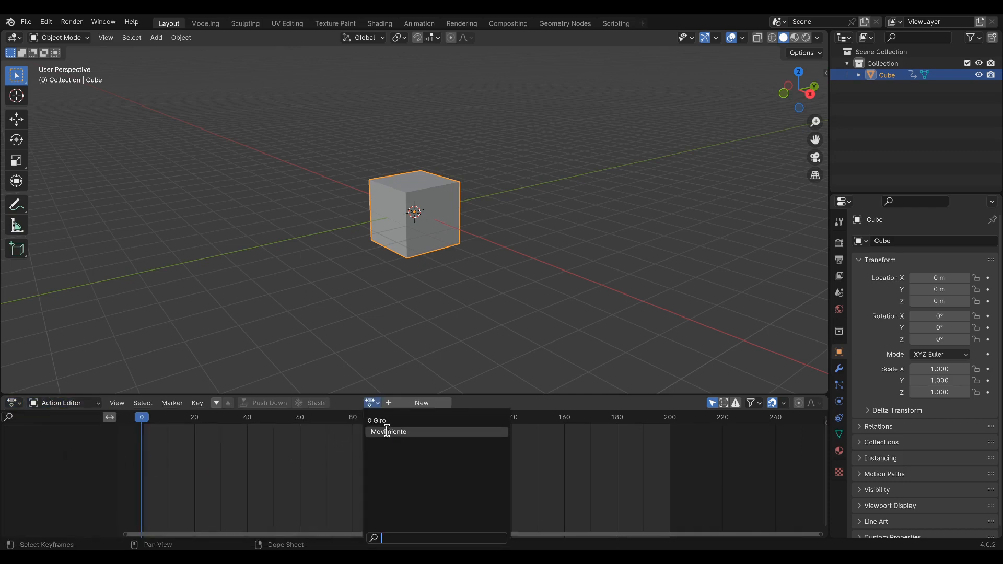
{"action": "left_click", "coordinate": [390, 432]}
{"action": "left_click", "coordinate": [383, 403]}
{"action": "left_click", "coordinate": [393, 421]}
{"action": "left_click", "coordinate": [383, 403]}
{"action": "left_click", "coordinate": [405, 429]}
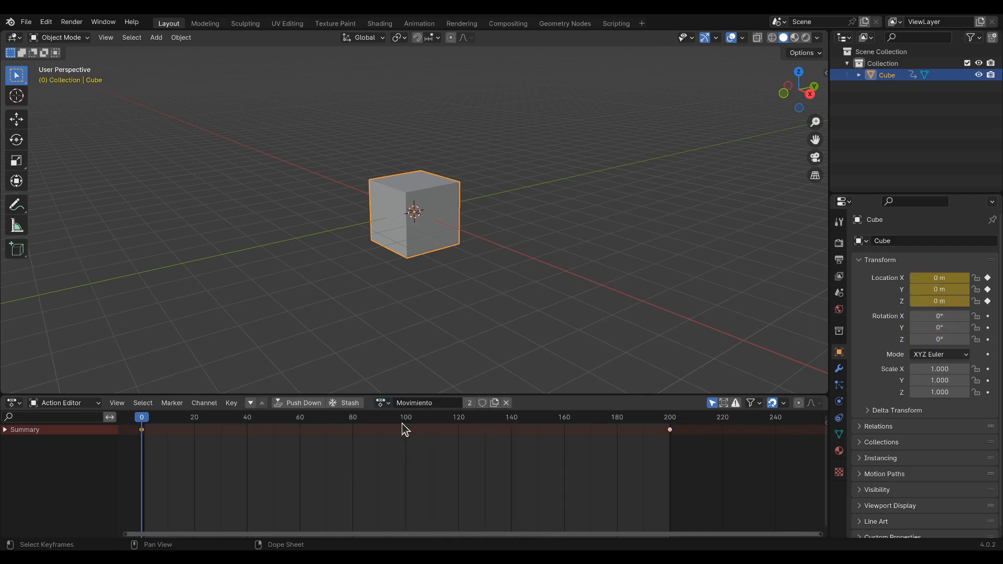
{"action": "left_click", "coordinate": [383, 403]}
{"action": "left_click", "coordinate": [390, 420]}
{"action": "left_click", "coordinate": [383, 404]}
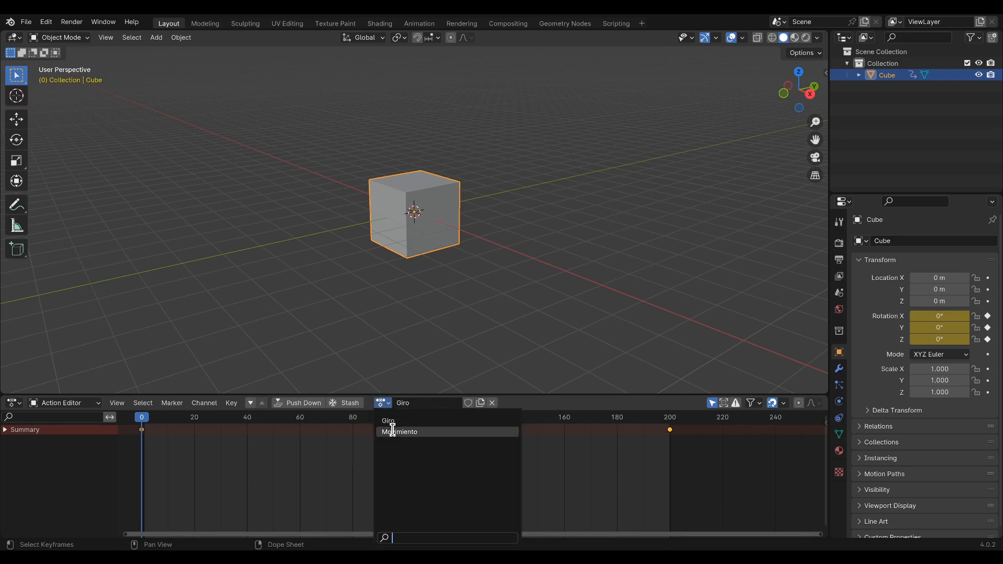
{"action": "left_click", "coordinate": [397, 430]}
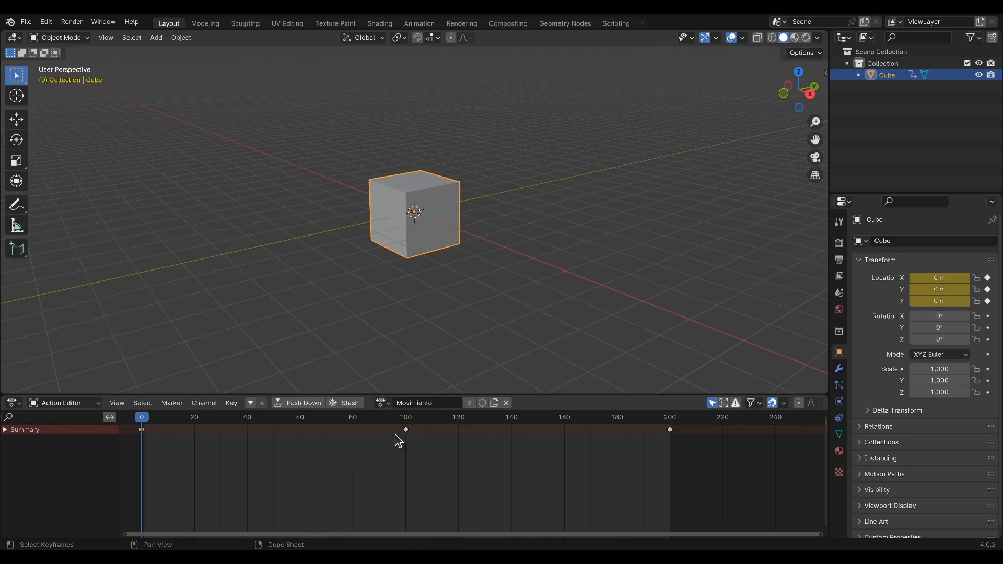
Step: View the cube's stashed actions in the Nonlinear Animation editor and select the Movimiento strip
{"action": "left_click", "coordinate": [16, 404]}
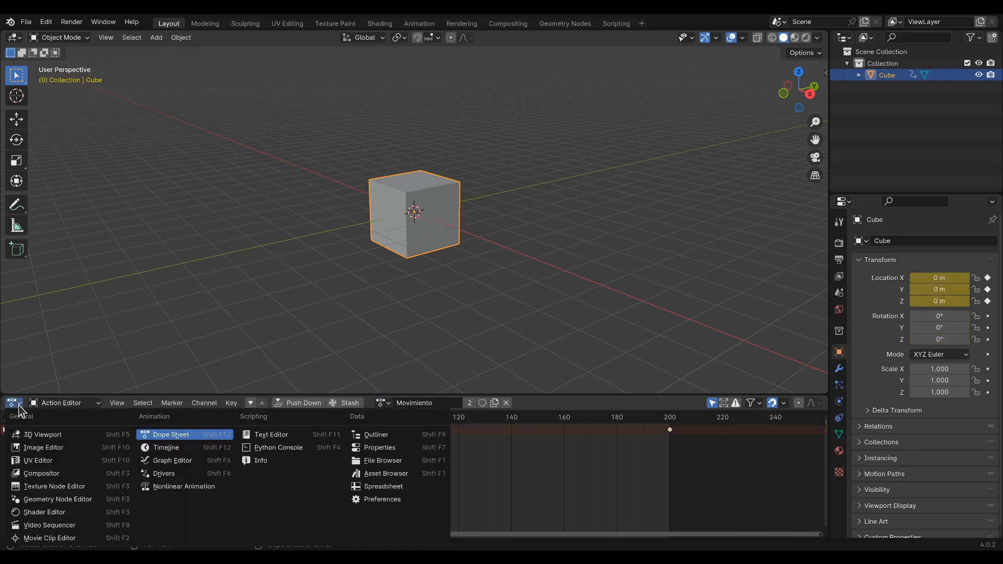
{"action": "left_click", "coordinate": [184, 487]}
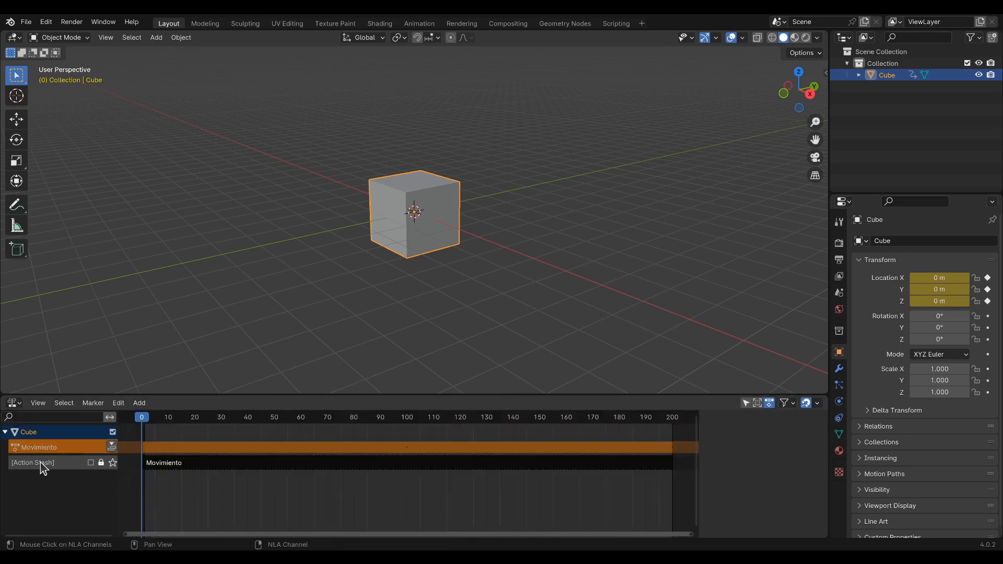
{"action": "left_click", "coordinate": [165, 464]}
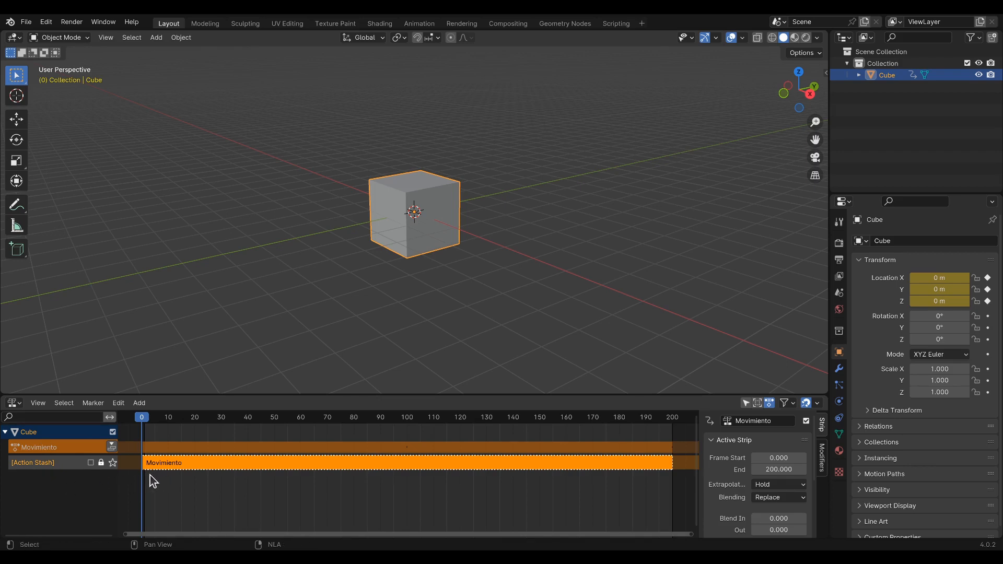
Step: Return to the Action Editor, assign the Giro action to the cube and stash it
{"action": "left_click", "coordinate": [16, 404]}
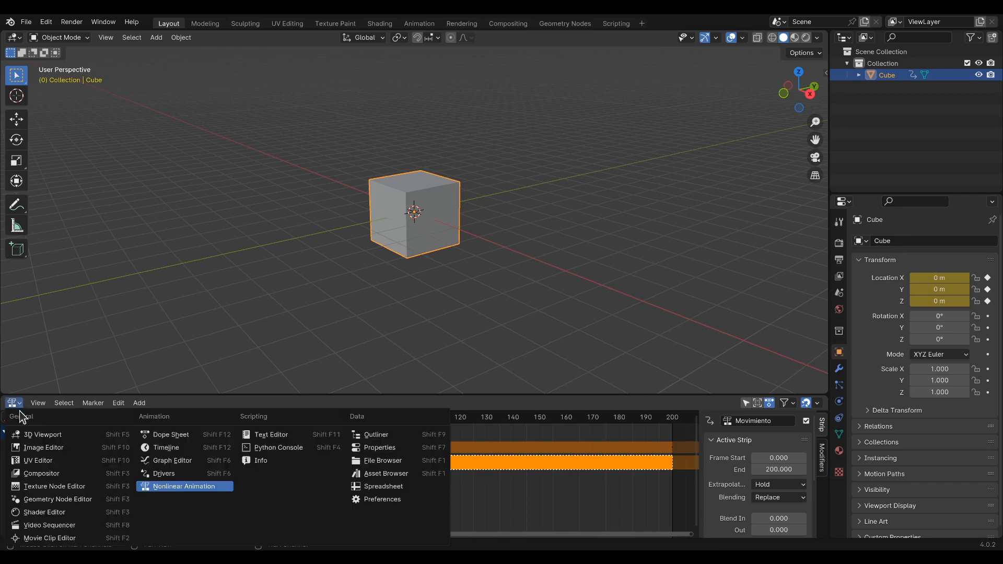
{"action": "left_click", "coordinate": [164, 438]}
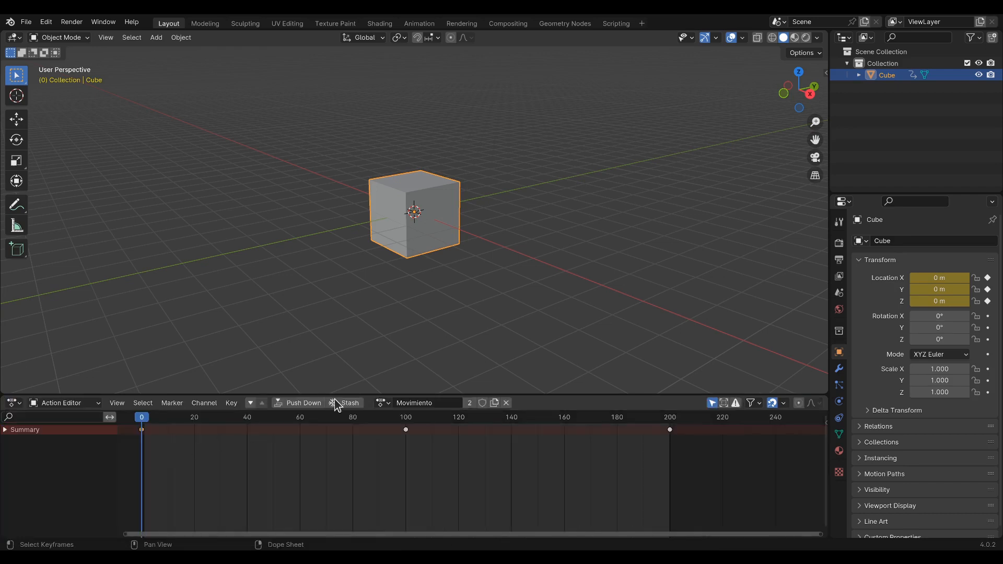
{"action": "left_click", "coordinate": [385, 404]}
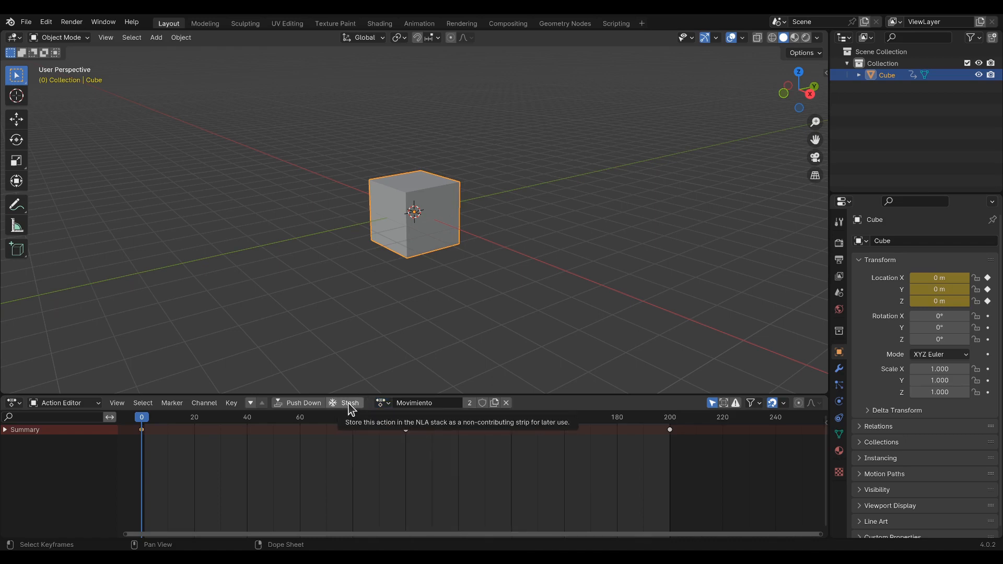
{"action": "left_click", "coordinate": [383, 403]}
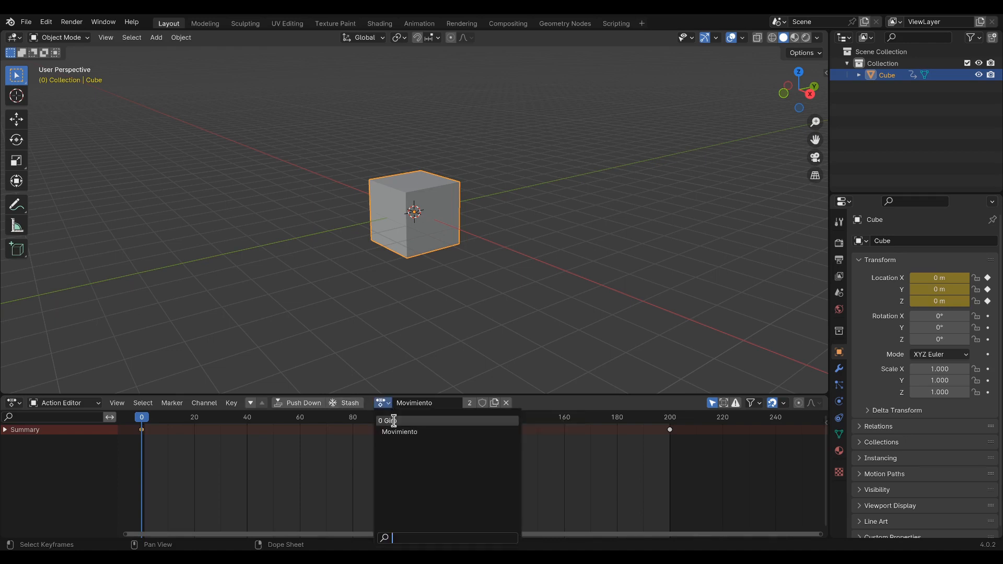
{"action": "left_click", "coordinate": [402, 426]}
{"action": "left_click", "coordinate": [347, 404]}
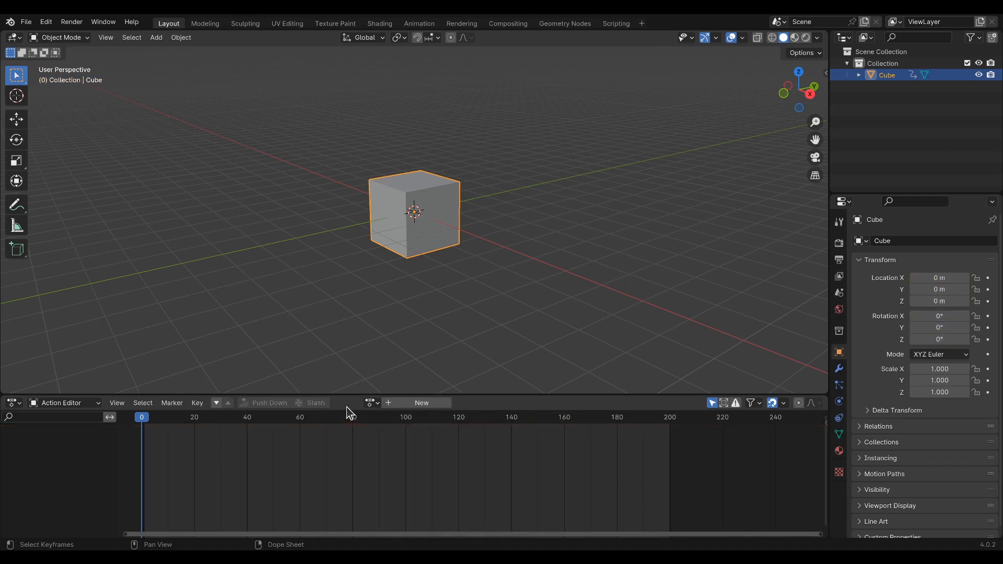
Step: Inspect the stashed Giro and Movimiento strips in the Nonlinear Animation editor, selecting each one alternately
{"action": "left_click", "coordinate": [15, 404]}
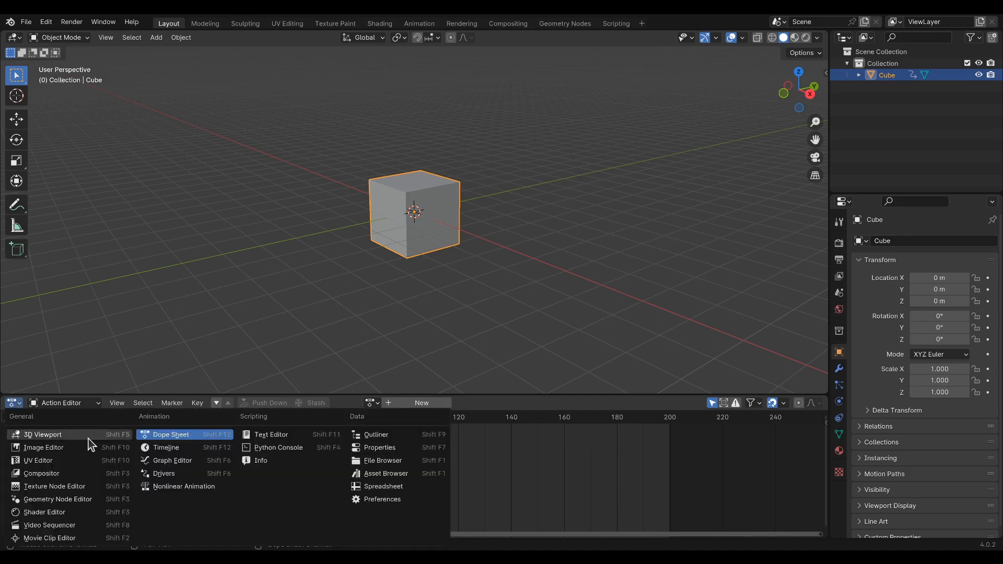
{"action": "left_click", "coordinate": [166, 487]}
{"action": "left_click", "coordinate": [167, 464]}
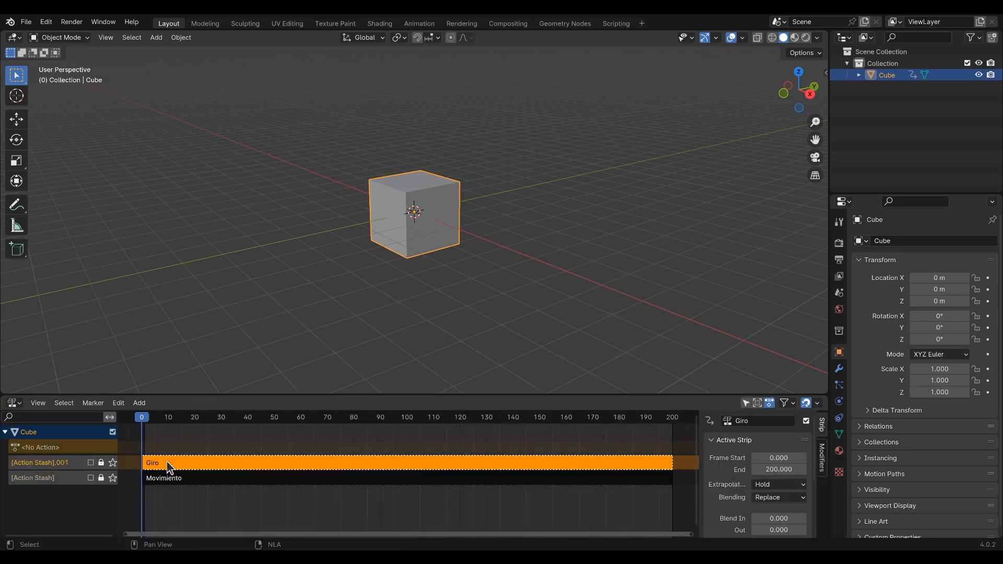
{"action": "left_click", "coordinate": [163, 479]}
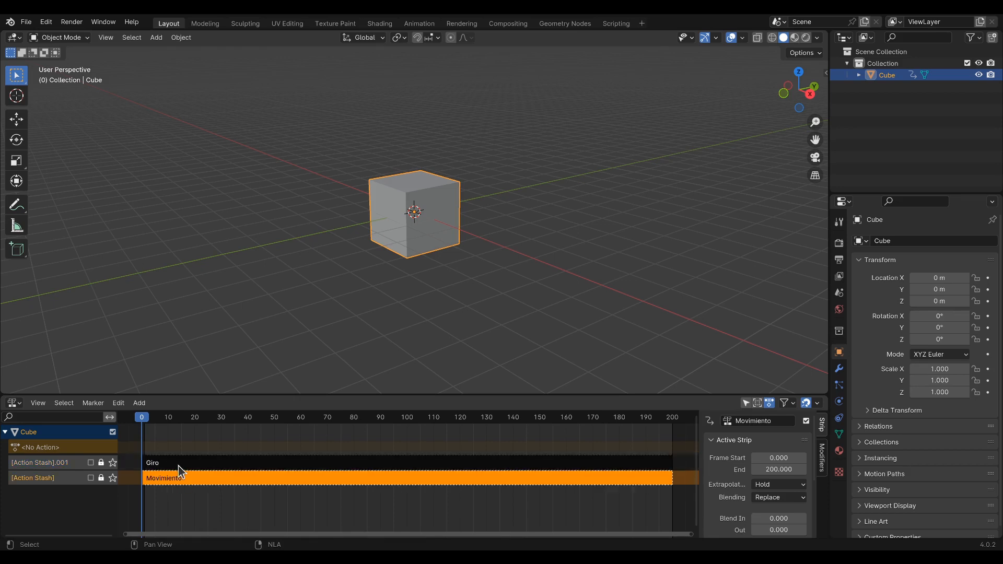
{"action": "left_click", "coordinate": [163, 464]}
{"action": "left_click", "coordinate": [168, 472]}
{"action": "left_click", "coordinate": [167, 466]}
{"action": "left_click", "coordinate": [171, 479]}
{"action": "left_click", "coordinate": [169, 466]}
{"action": "left_click", "coordinate": [170, 479]}
{"action": "left_click", "coordinate": [165, 466]}
{"action": "left_click", "coordinate": [165, 478]}
{"action": "left_click", "coordinate": [168, 466]}
{"action": "left_click", "coordinate": [168, 478]}
{"action": "left_click", "coordinate": [167, 465]}
{"action": "left_click", "coordinate": [166, 477]}
Step: Export the cube with its actions as glTF 2.0, overwriting cubo_animado.glb in the Godot project's blender folder
{"action": "left_click", "coordinate": [23, 24]}
{"action": "mouse_move", "coordinate": [81, 225]}
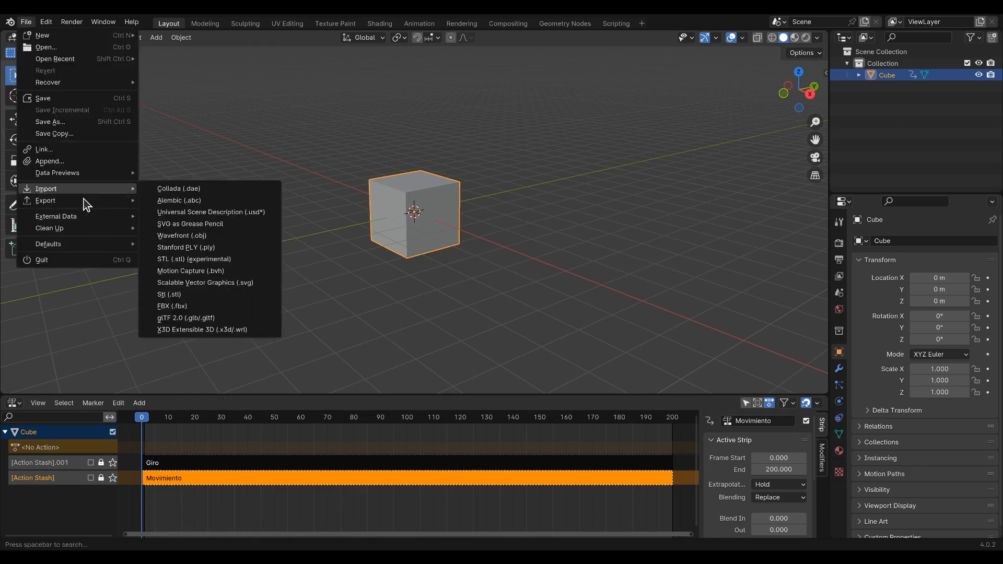
{"action": "left_click", "coordinate": [193, 315]}
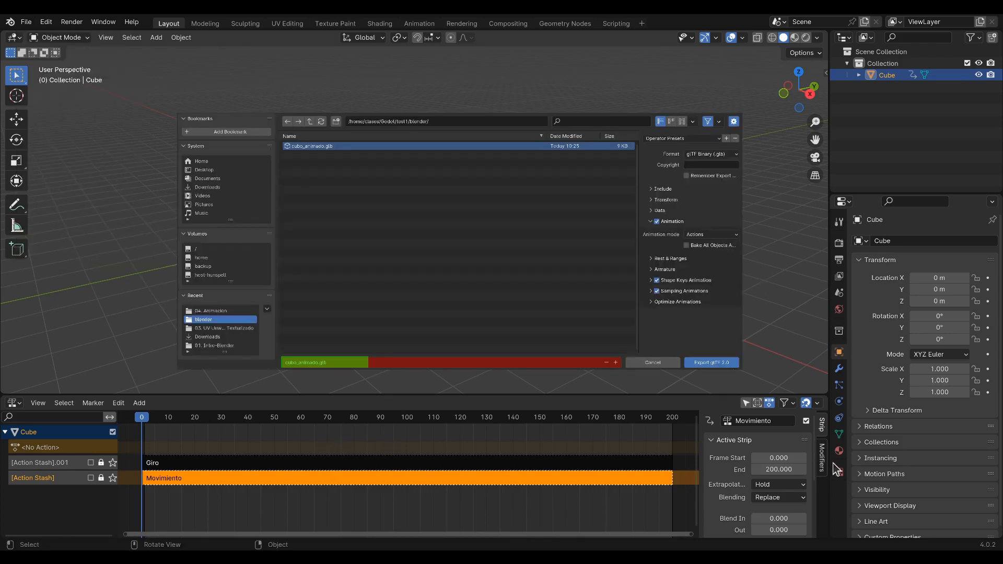
{"action": "key", "text": "Return"}
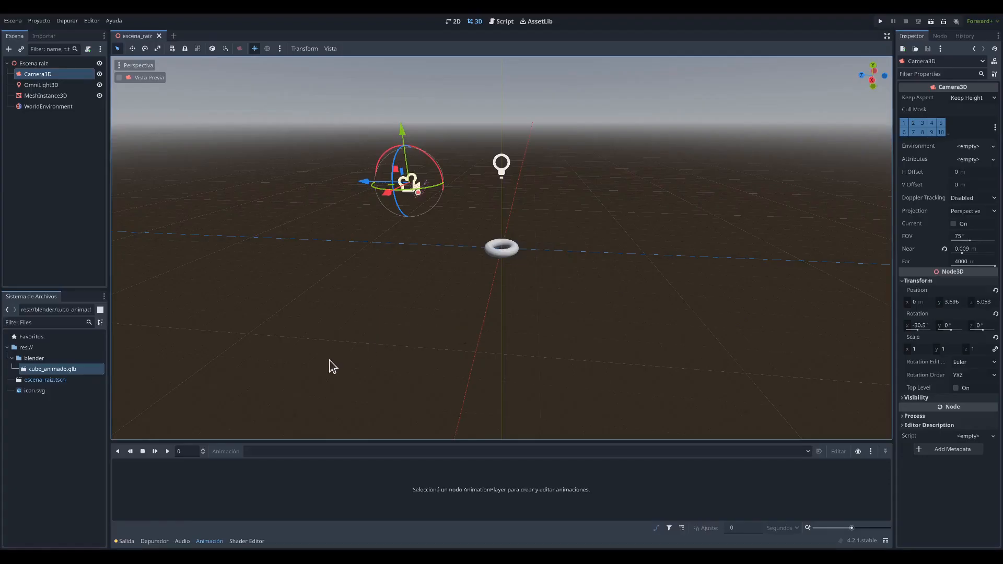
Step: Switch to Godot, open the import settings of cubo_animado.glb and play Movimiento with the whole cube in view
{"action": "double_click", "coordinate": [43, 370]}
{"action": "left_click", "coordinate": [86, 120]}
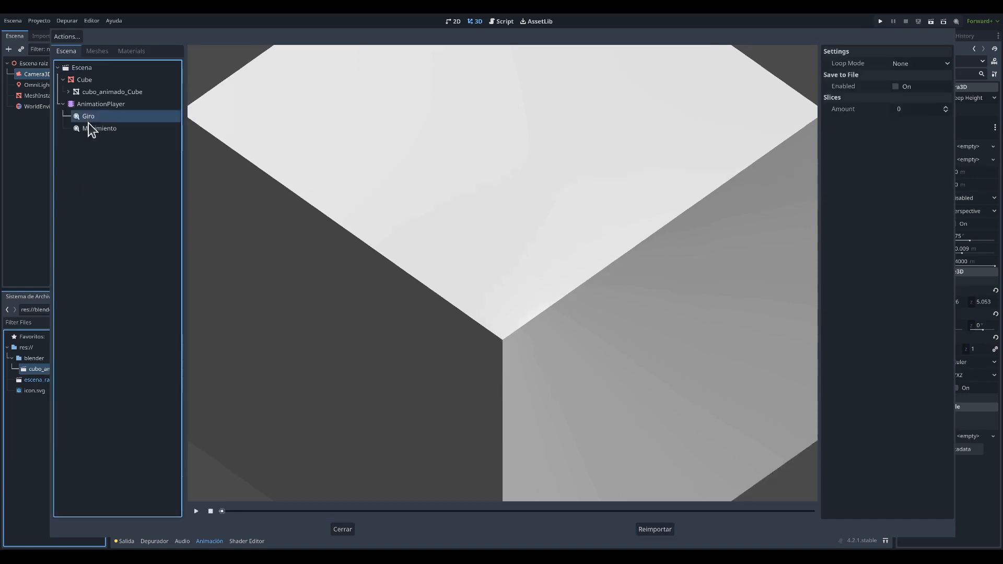
{"action": "left_click", "coordinate": [91, 127]}
{"action": "scroll", "coordinate": [426, 187], "scroll_direction": "down", "scroll_amount": 5}
{"action": "scroll", "coordinate": [426, 187], "scroll_direction": "down", "scroll_amount": 4}
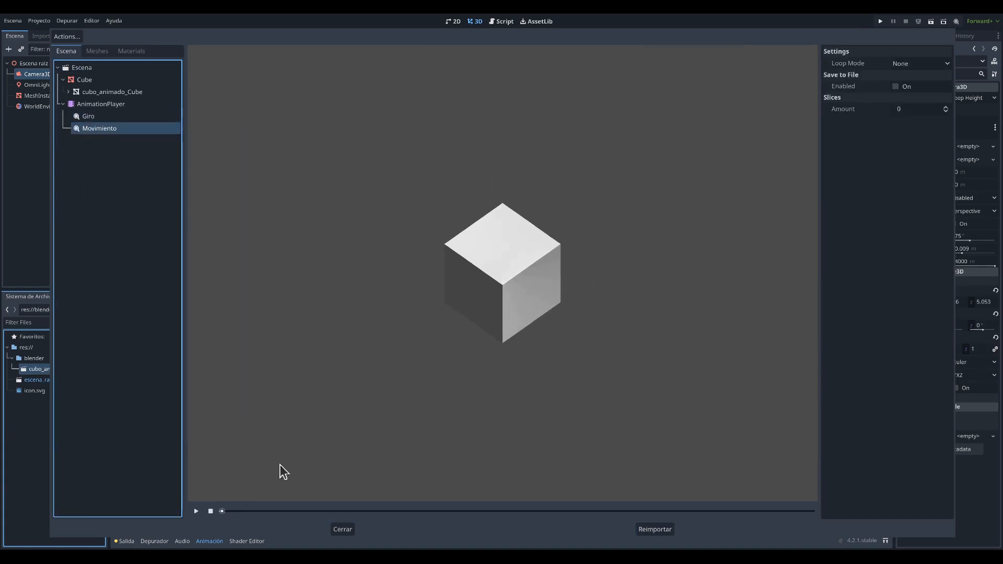
{"action": "left_click", "coordinate": [196, 511]}
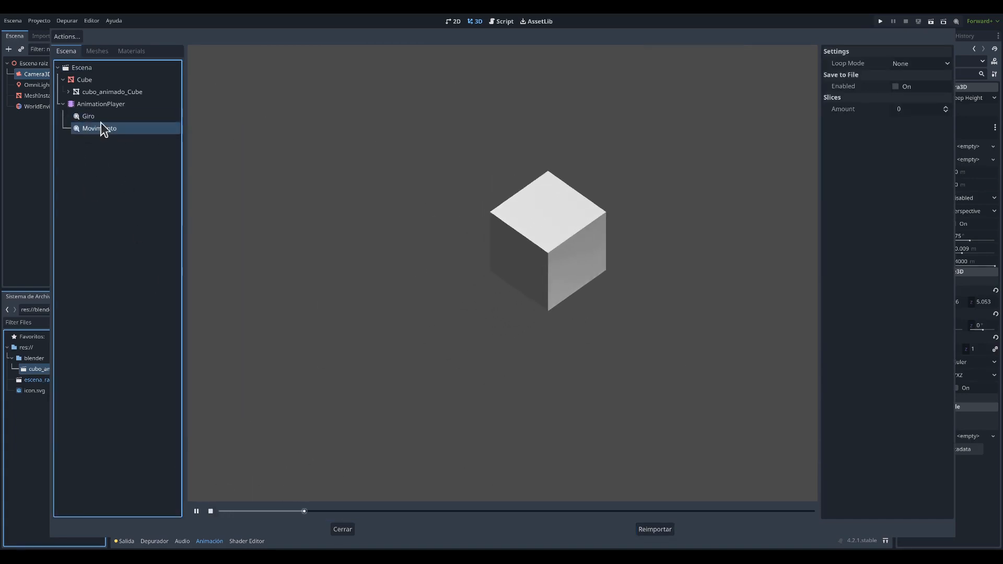
Step: Play the Giro animation in the import preview and close the import settings
{"action": "left_click", "coordinate": [101, 122]}
{"action": "left_click", "coordinate": [196, 511]}
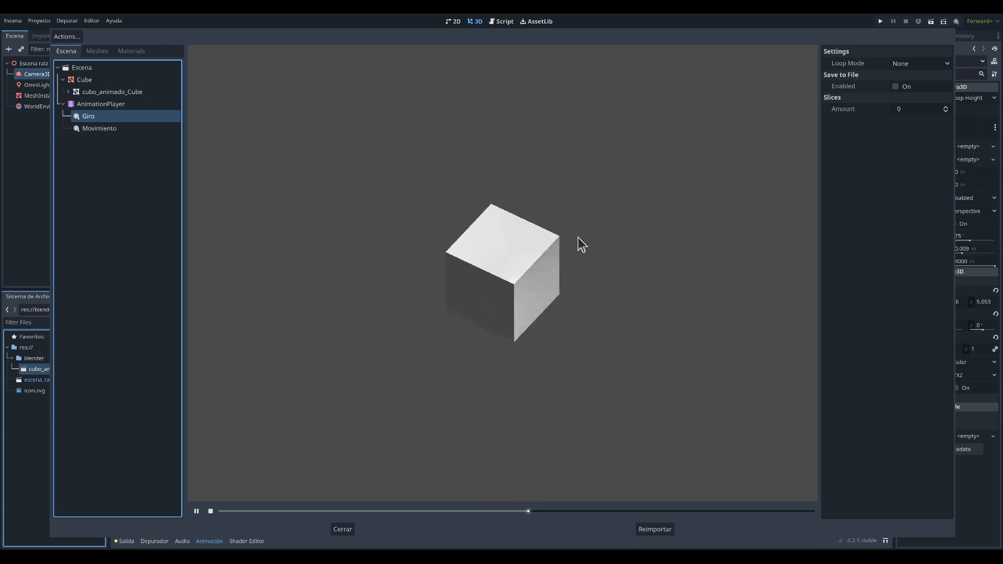
{"action": "left_click", "coordinate": [945, 21]}
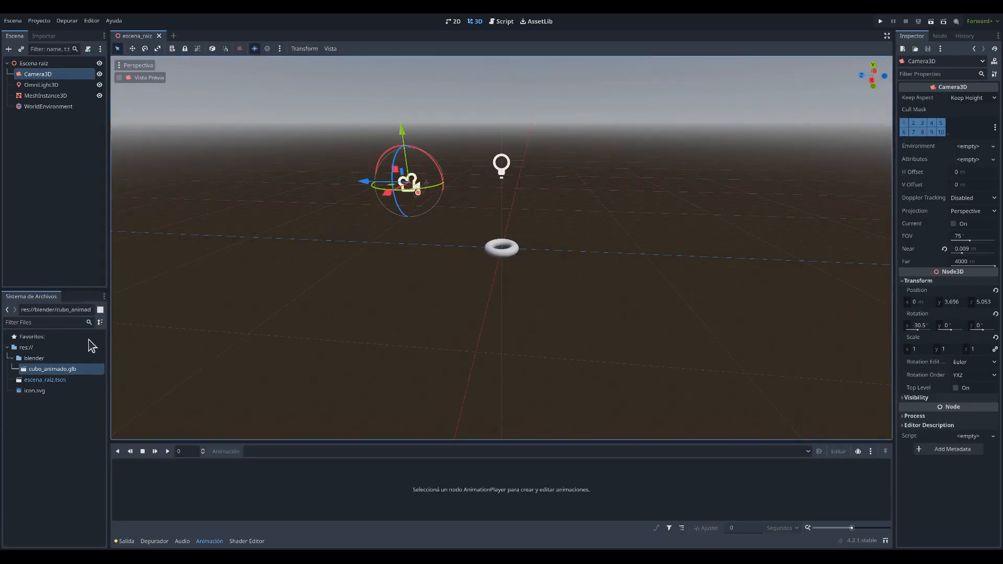
Step: Create a new inherited scene from cubo_animado.glb and inspect its AnimationPlayer and Cube nodes
{"action": "left_click", "coordinate": [56, 371]}
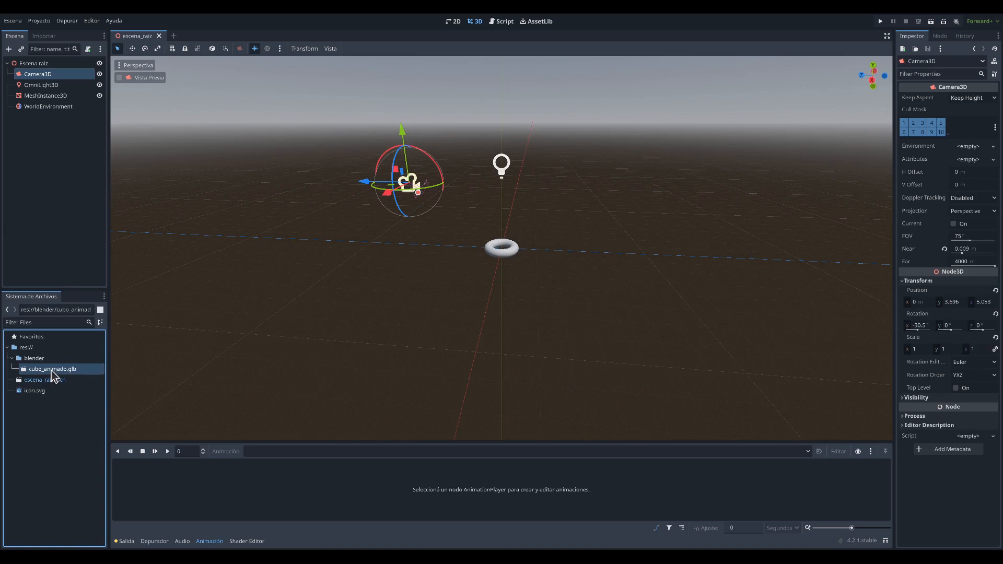
{"action": "double_click", "coordinate": [93, 369]}
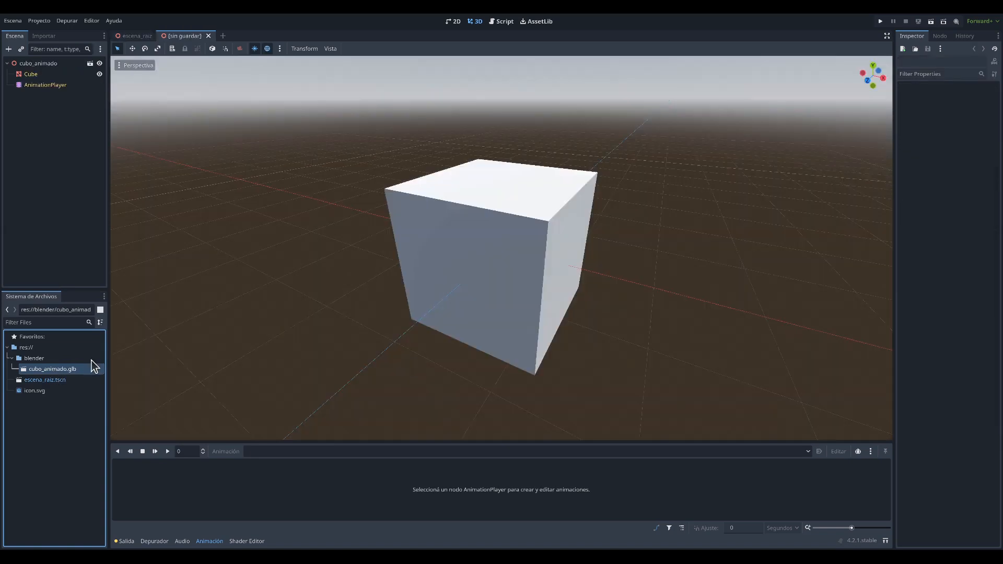
{"action": "left_click", "coordinate": [60, 85]}
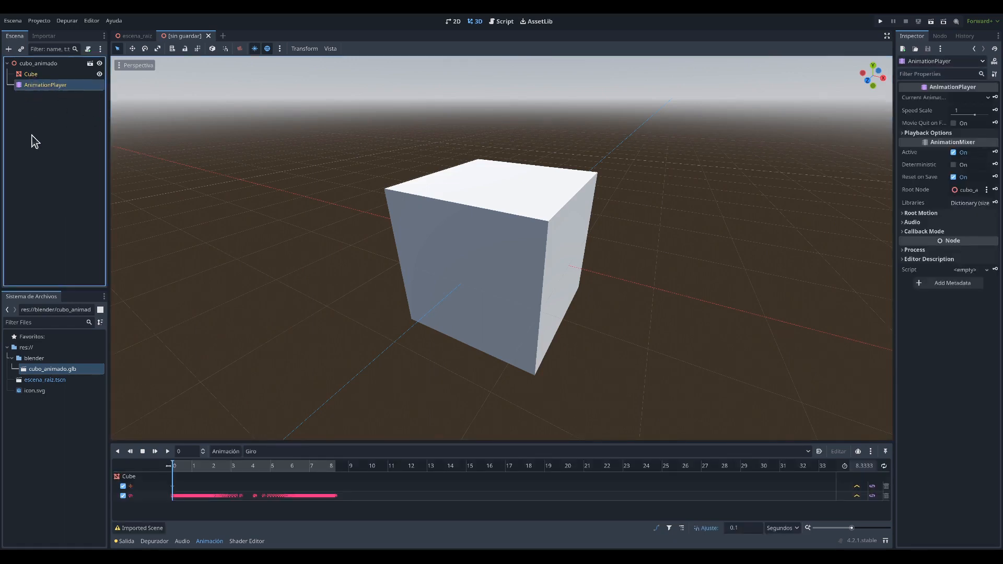
{"action": "left_click", "coordinate": [32, 74]}
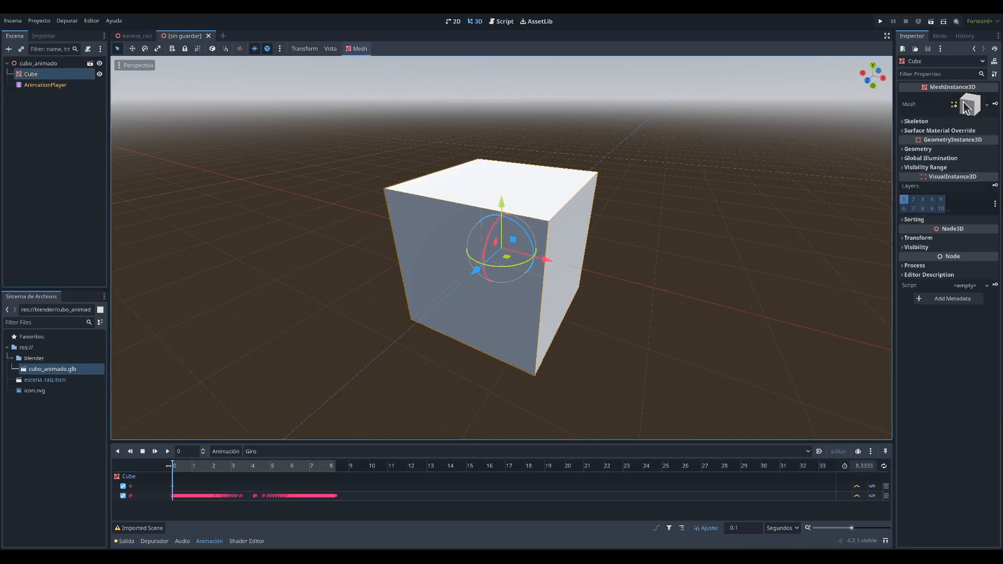
Step: Select the AnimationPlayer node, make the animation editing area taller and view the list of imported animations
{"action": "left_click", "coordinate": [69, 85]}
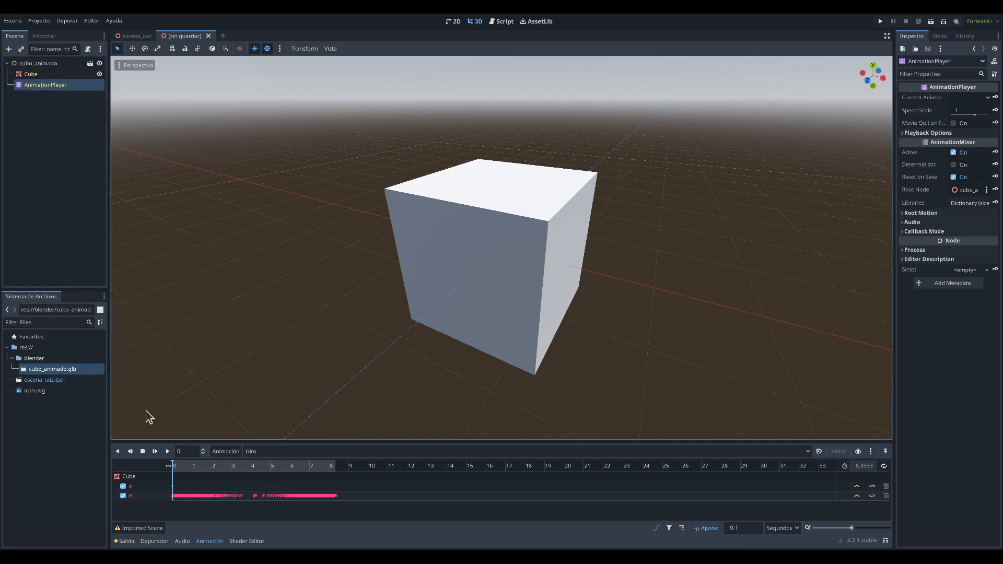
{"action": "left_click_drag", "start_coordinate": [246, 443], "coordinate": [244, 408]}
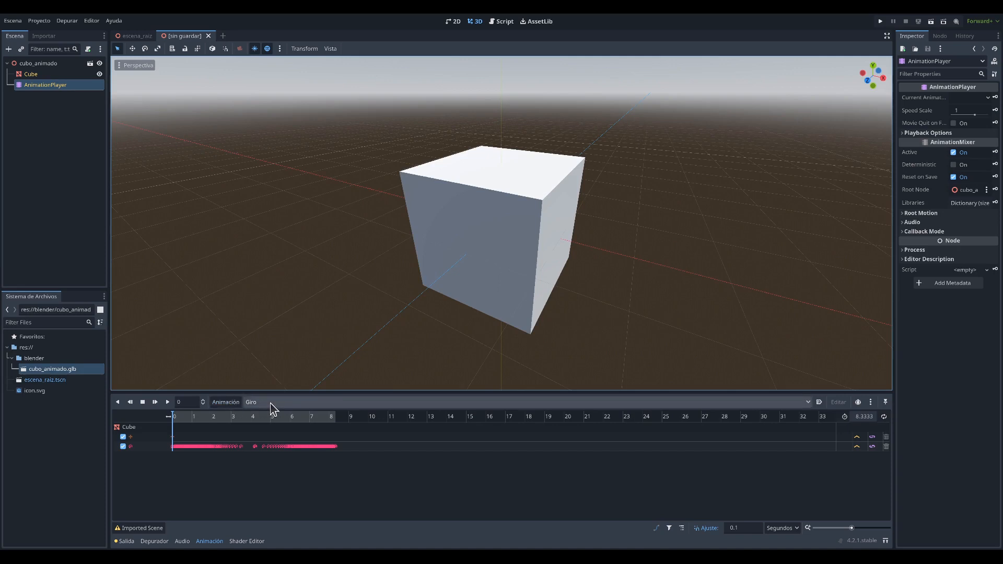
{"action": "left_click", "coordinate": [297, 403]}
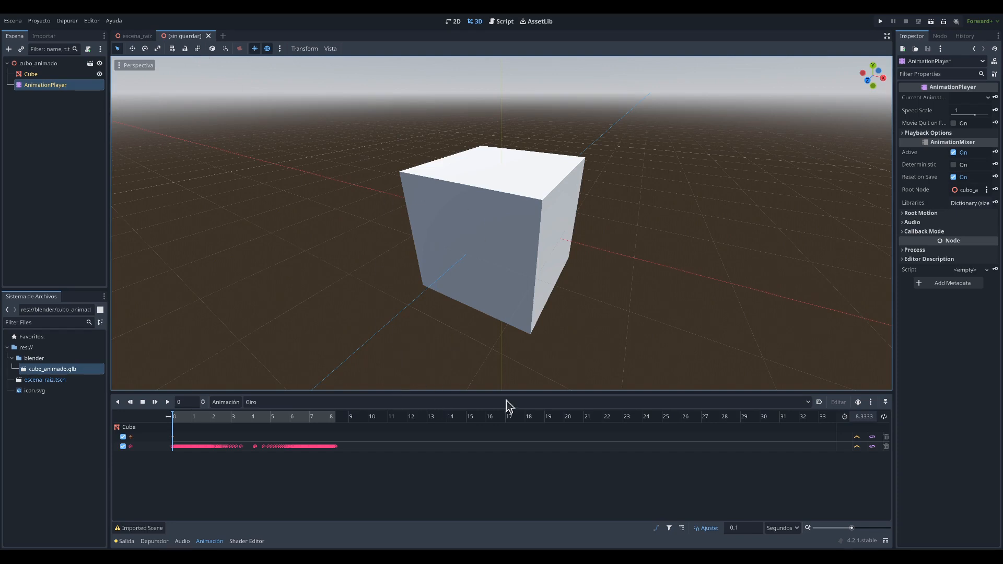
Step: Save the inherited scene as cubo_animado.tscn, collapse the blender folder and close the scene
{"action": "left_click", "coordinate": [570, 399]}
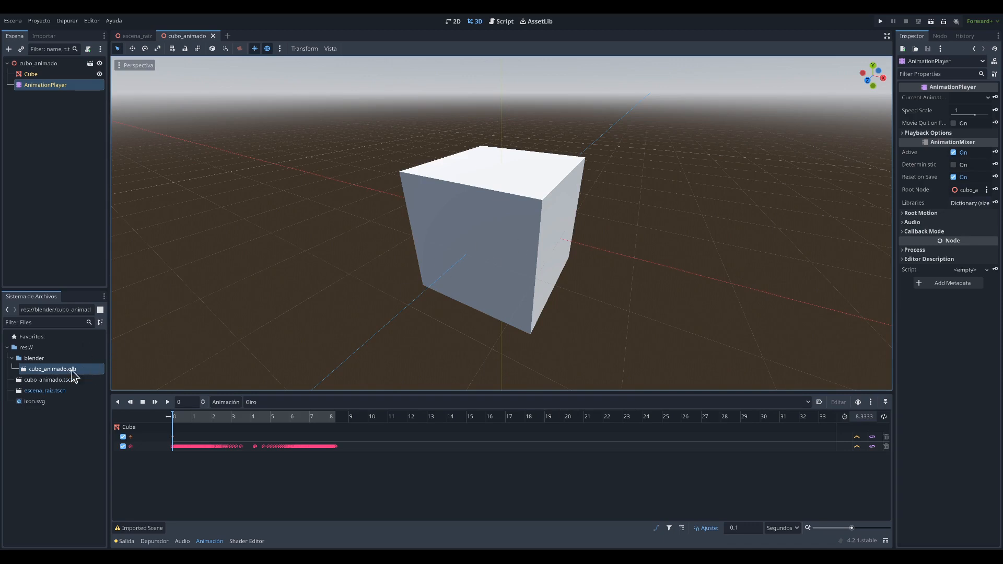
{"action": "left_click", "coordinate": [12, 359]}
{"action": "left_click", "coordinate": [37, 371]}
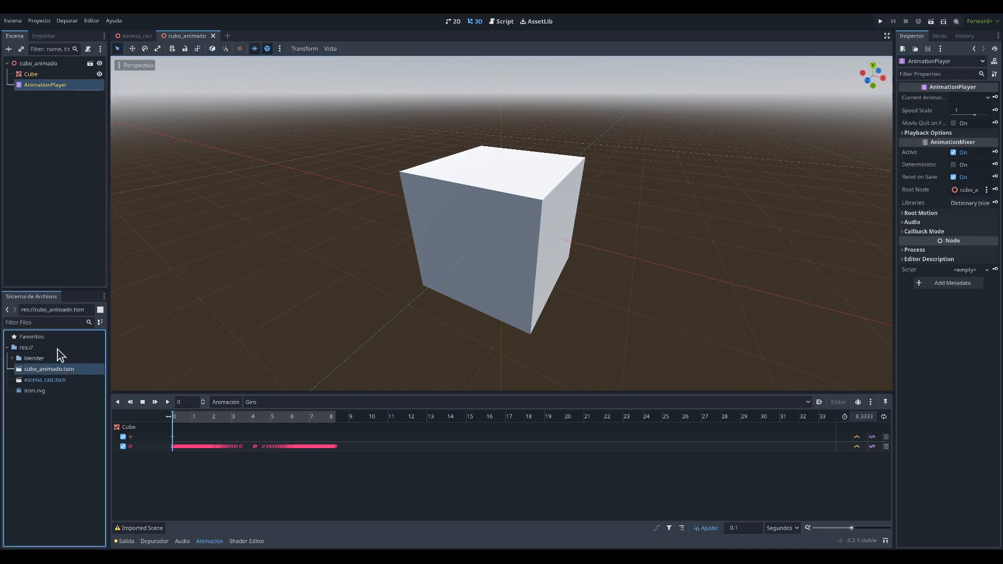
{"action": "left_click", "coordinate": [213, 36]}
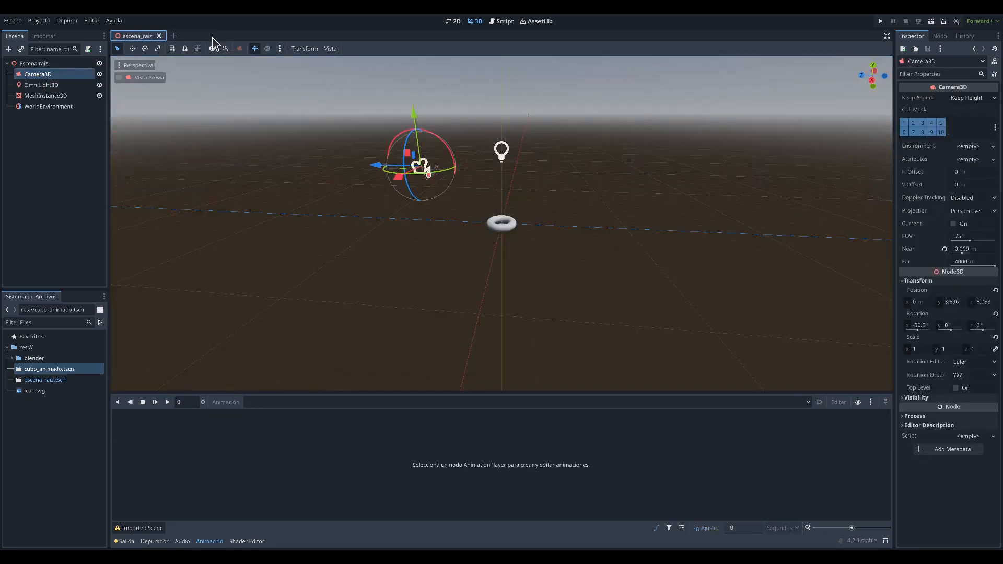
Step: Instance cubo_animado.tscn as a child of the Escena raiz node and open the instance's scene for editing
{"action": "left_click_drag", "start_coordinate": [63, 370], "coordinate": [40, 63]}
{"action": "middle_click_drag", "start_coordinate": [605, 238], "coordinate": [644, 234]}
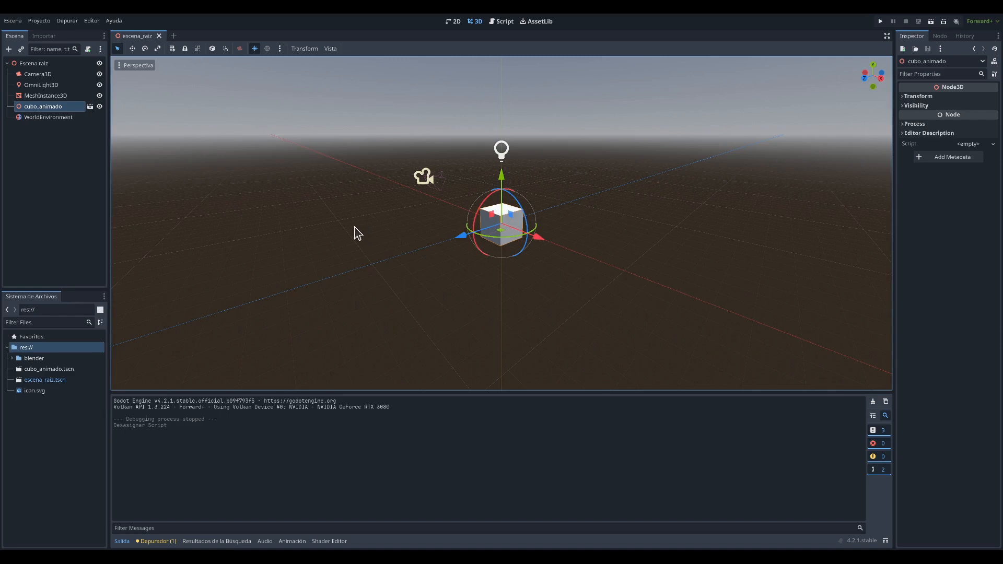
{"action": "left_click", "coordinate": [90, 107]}
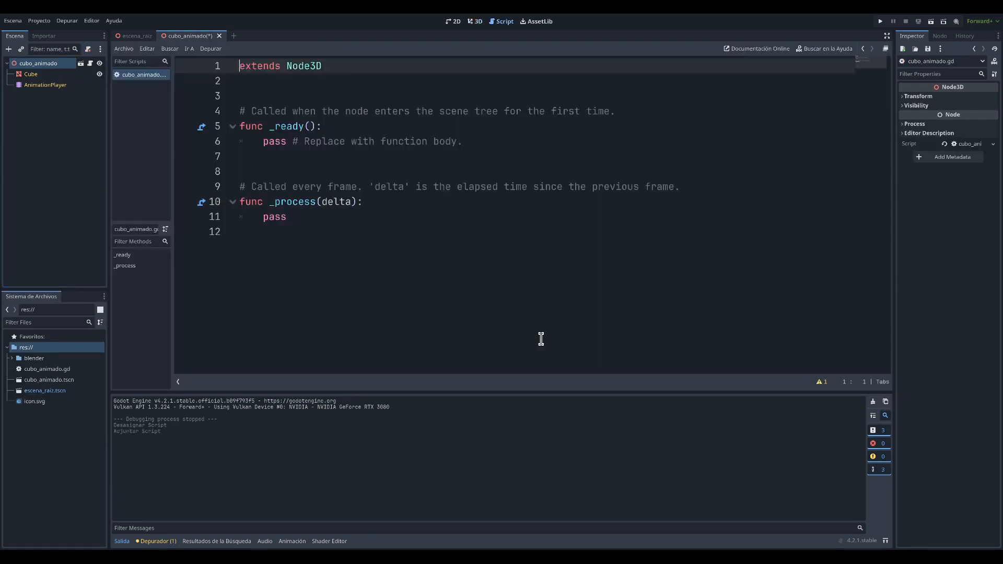
Step: In the _process function of cubo_animado.gd, add an if condition with Input.is_action_pressed("ui_right")
{"action": "left_click", "coordinate": [467, 201]}
{"action": "key", "text": "Return"}
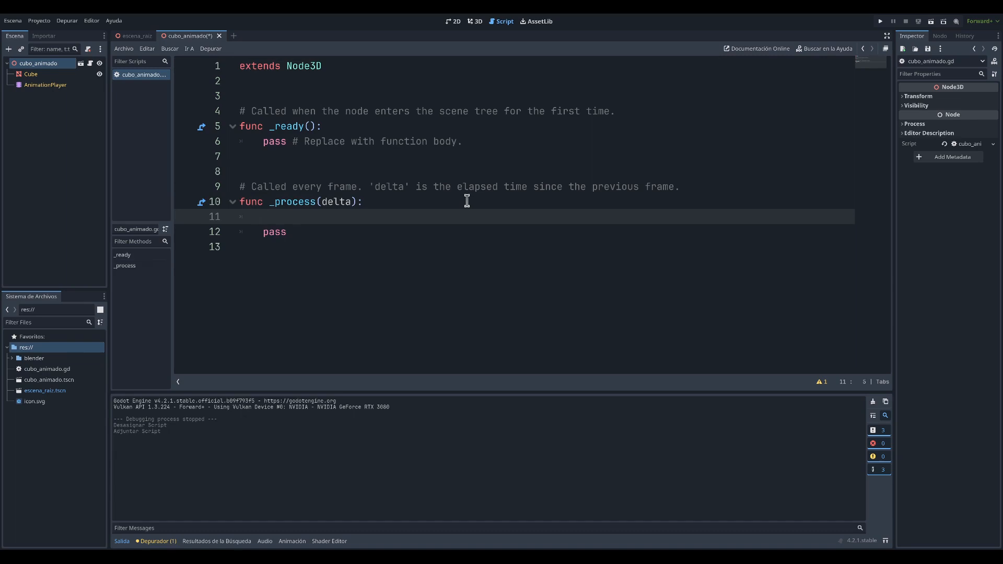
{"action": "type", "text": "if Input."}
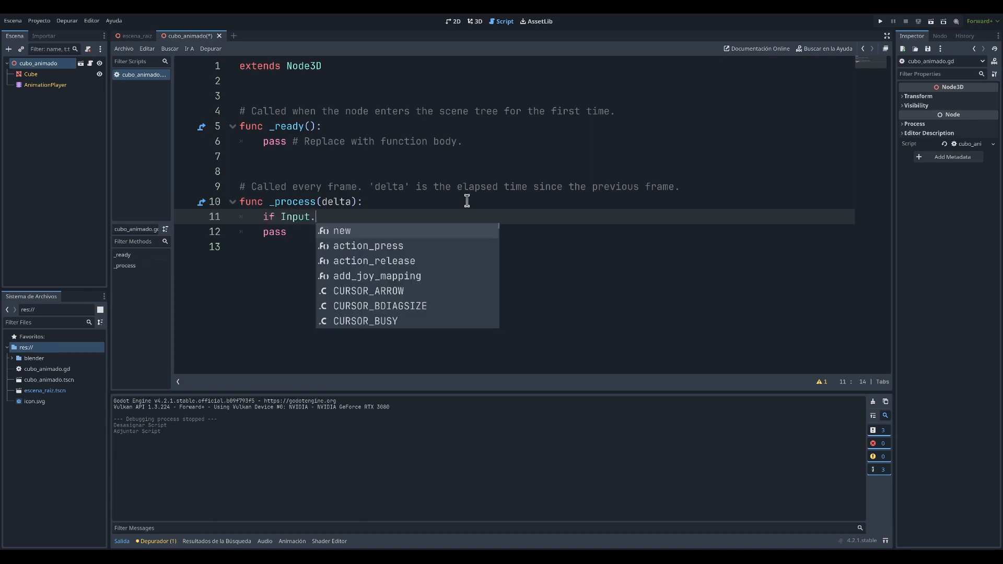
{"action": "type", "text": "is_"}
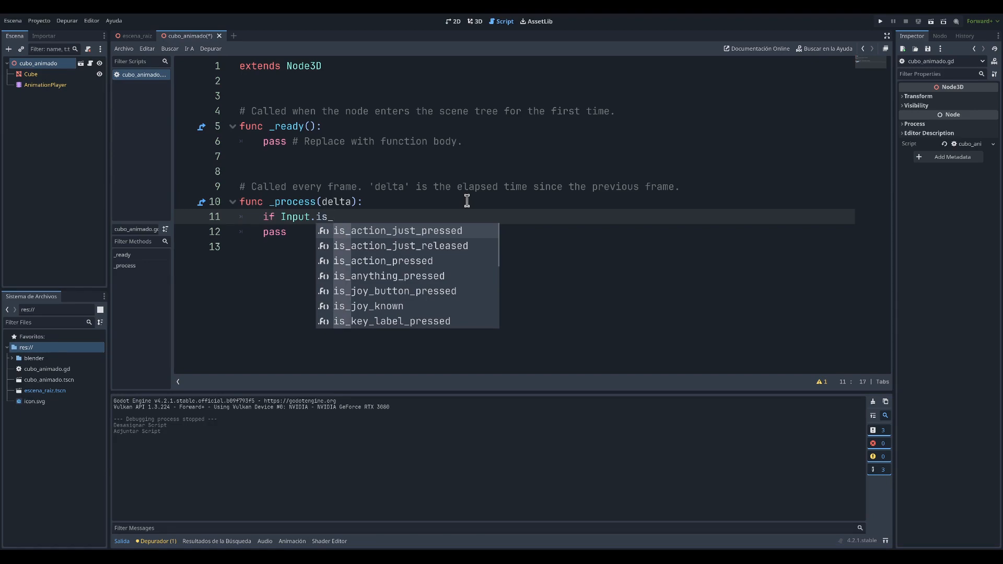
{"action": "left_click", "coordinate": [377, 262]}
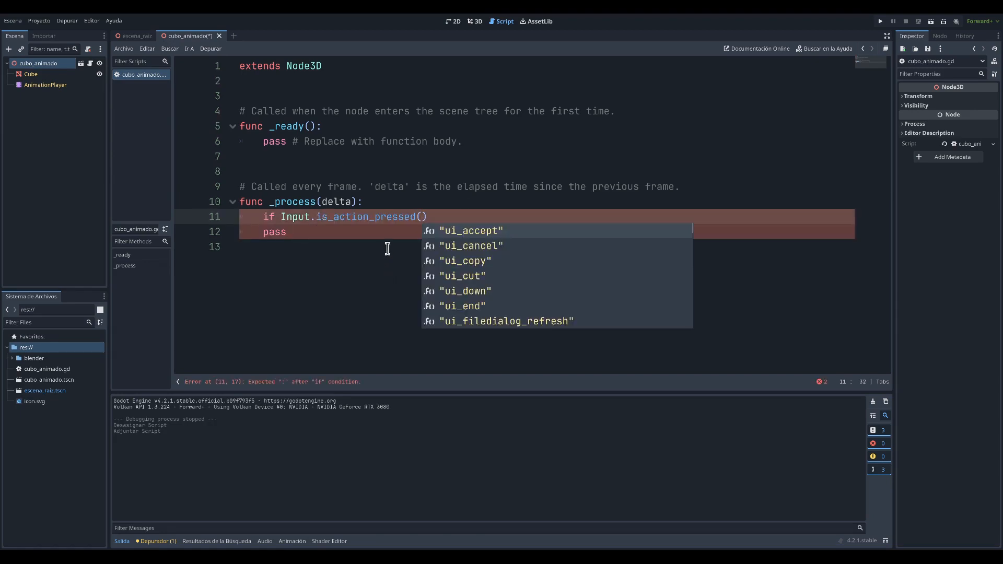
{"action": "scroll", "coordinate": [532, 243], "scroll_direction": "down", "scroll_amount": 5}
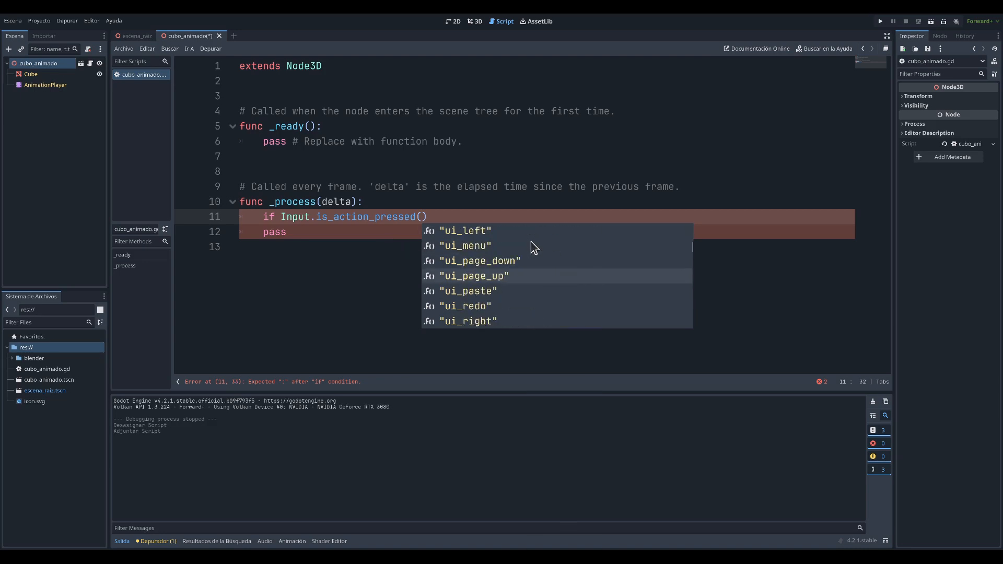
{"action": "key", "text": "Down"}
{"action": "key", "text": "Down"}
{"action": "key", "text": "Return"}
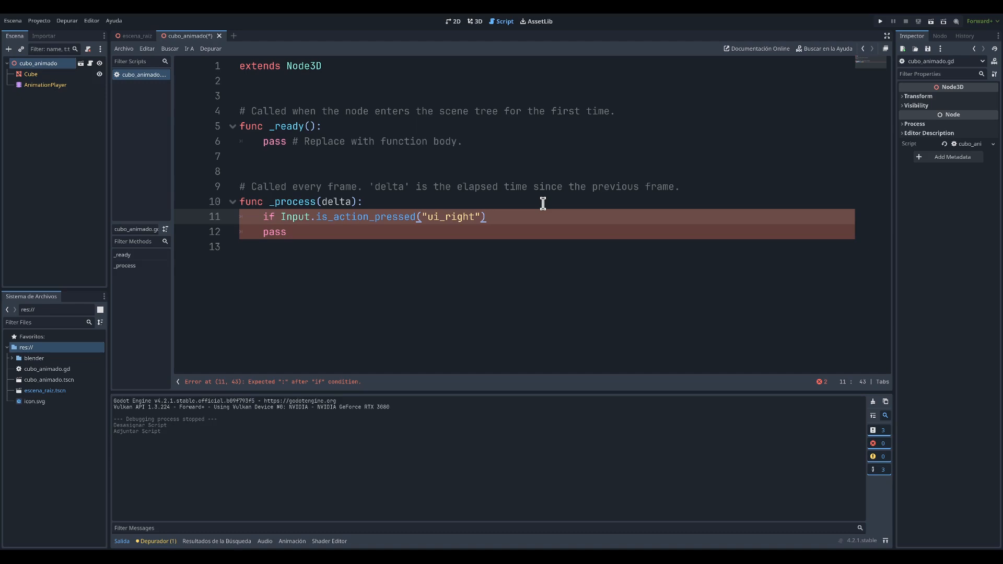
Step: Complete the ui_right condition with a colon and give it the body $AnimationPlayer.play("Giro")
{"action": "key", "text": "Return"}
{"action": "type", "text": "$"}
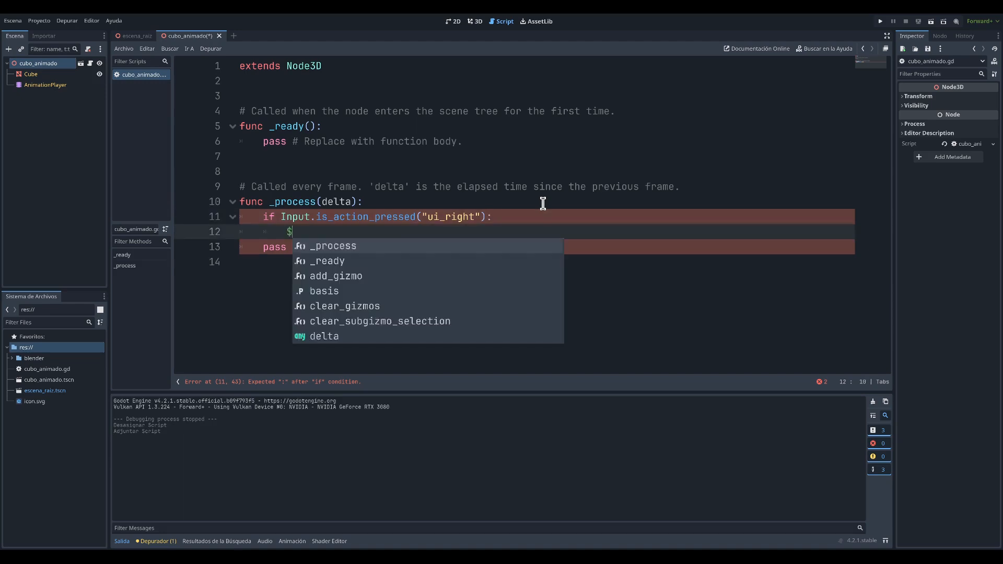
{"action": "type", "text": "Anmi"}
{"action": "key", "text": "BackSpace"}
{"action": "key", "text": "BackSpace"}
{"action": "key", "text": "BackSpace"}
{"action": "type", "text": "ni"}
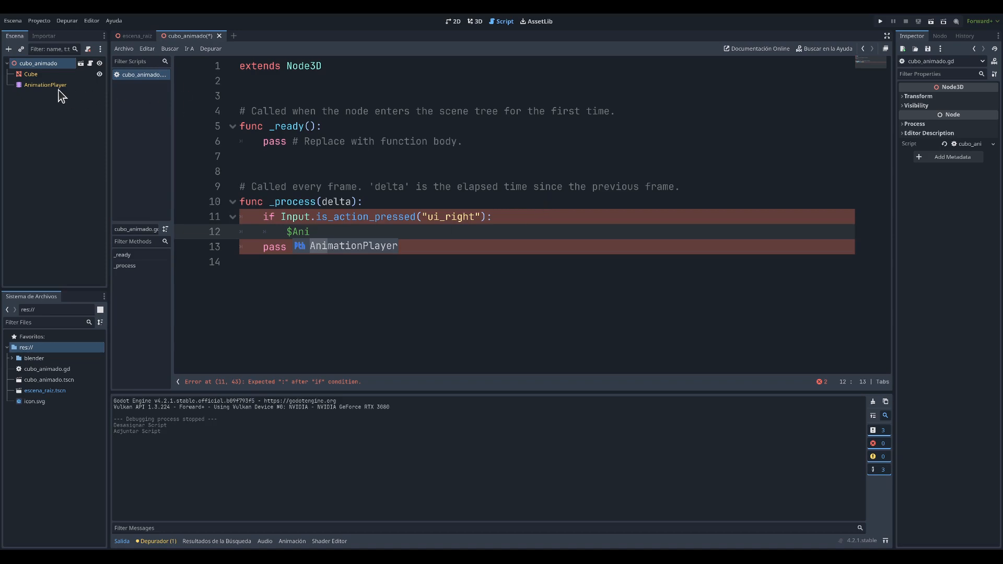
{"action": "left_click", "coordinate": [352, 249]}
{"action": "type", "text": ".play("}
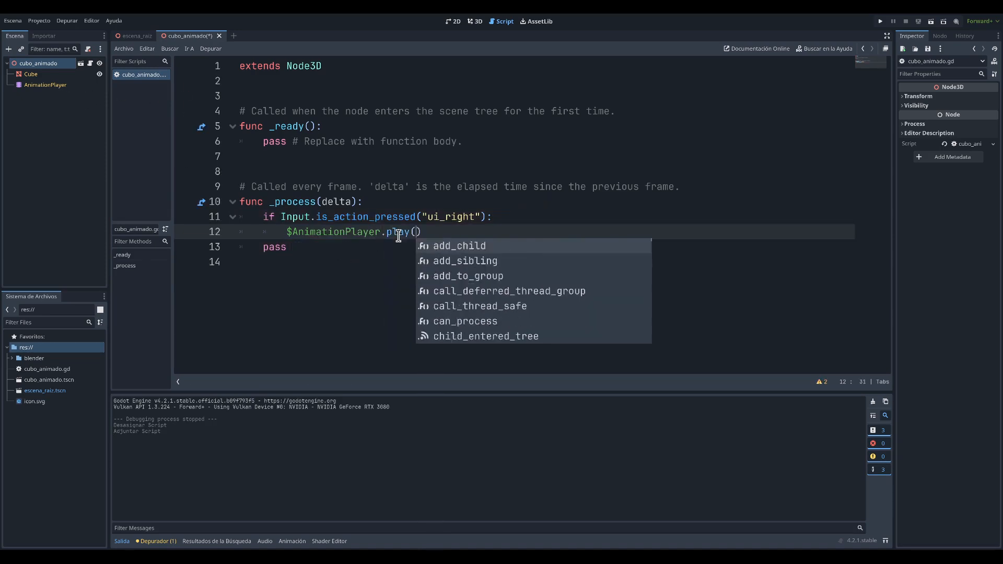
{"action": "type", "text": "\"\""}
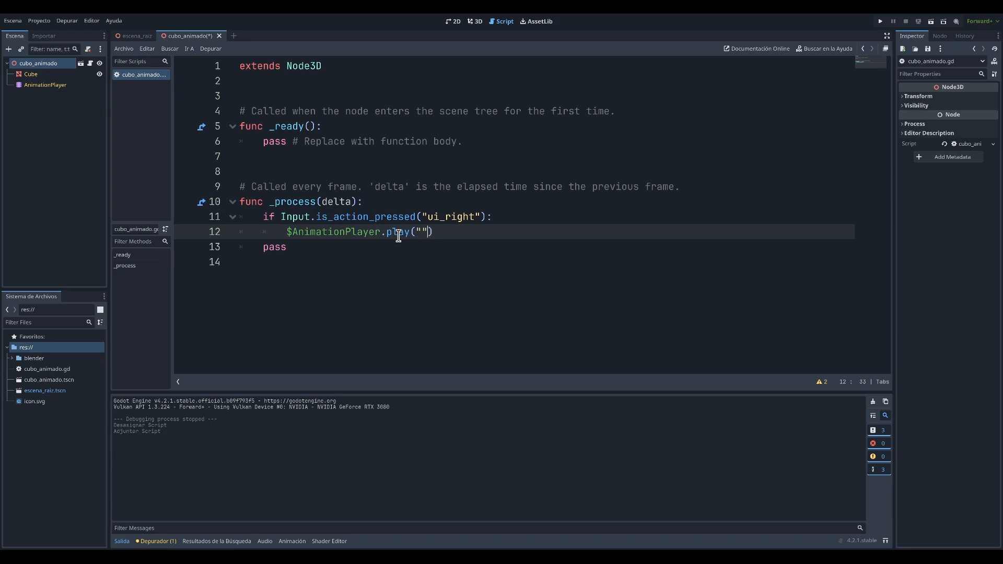
{"action": "type", "text": "Giro"}
Step: Delete the leftover pass line from _process, run the project to test the Giro animation and stop it
{"action": "key", "text": "Down"}
{"action": "key", "text": "Home"}
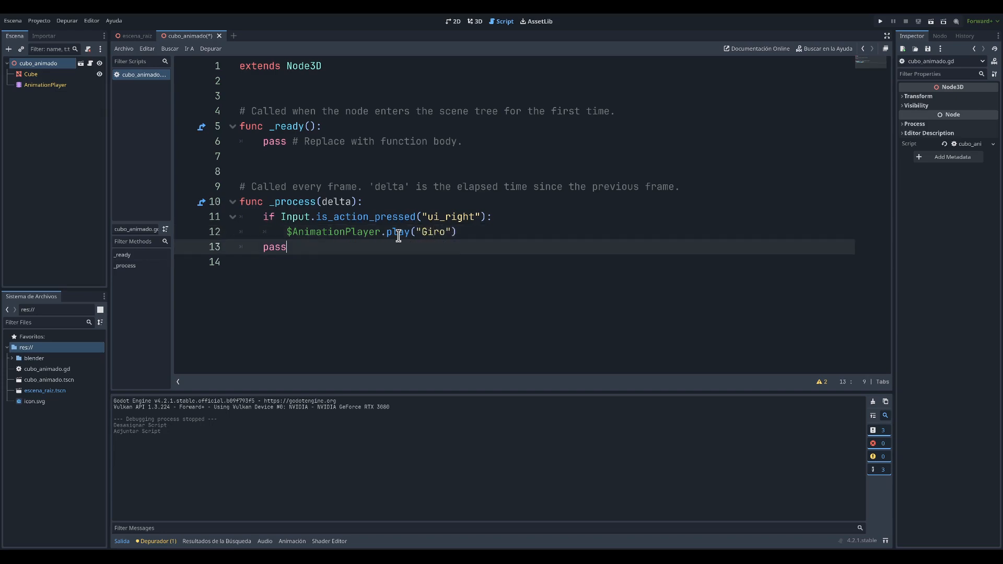
{"action": "key", "text": "shift+Home"}
{"action": "key", "text": "BackSpace"}
{"action": "left_click", "coordinate": [260, 217]}
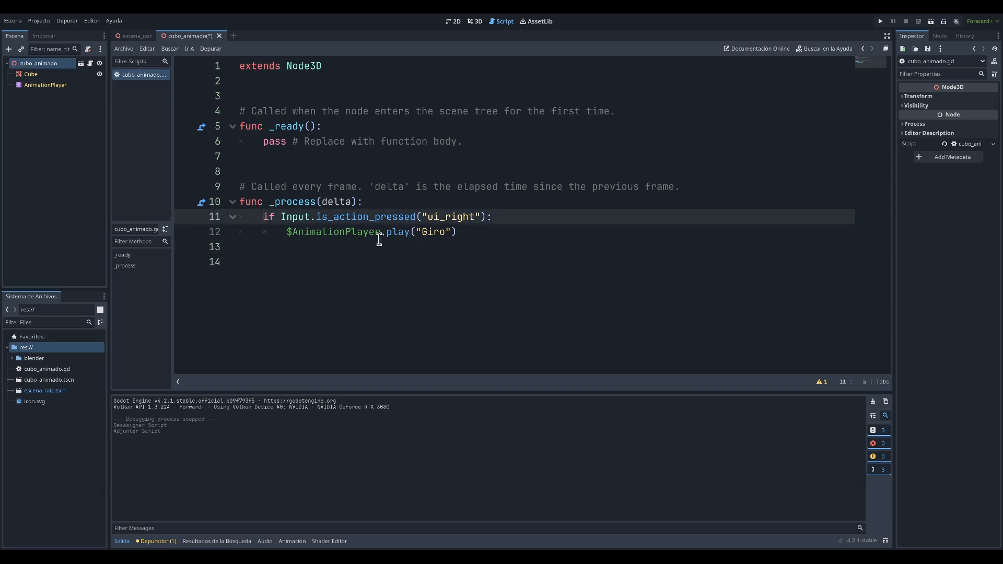
{"action": "left_click", "coordinate": [881, 23]}
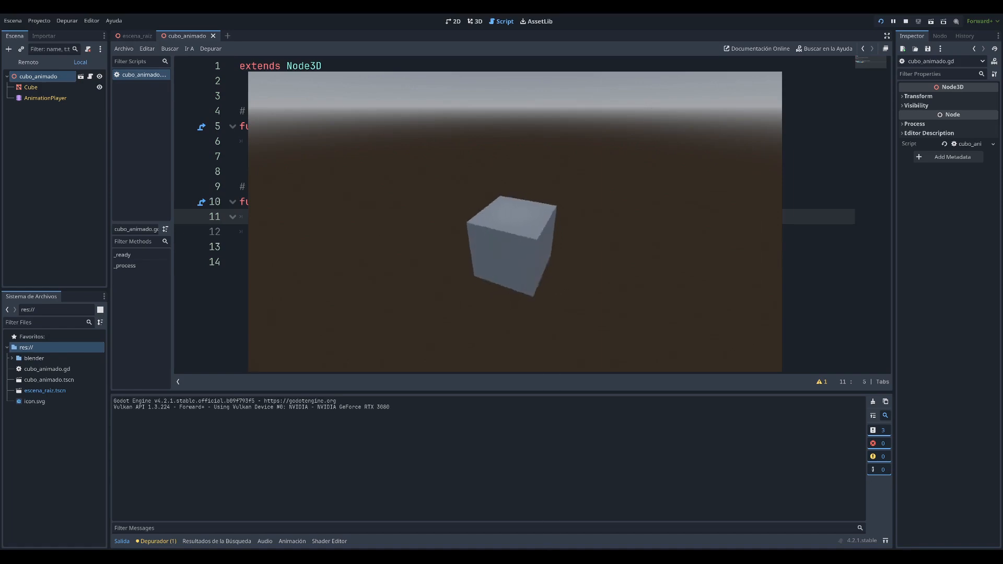
{"action": "key", "text": "F8"}
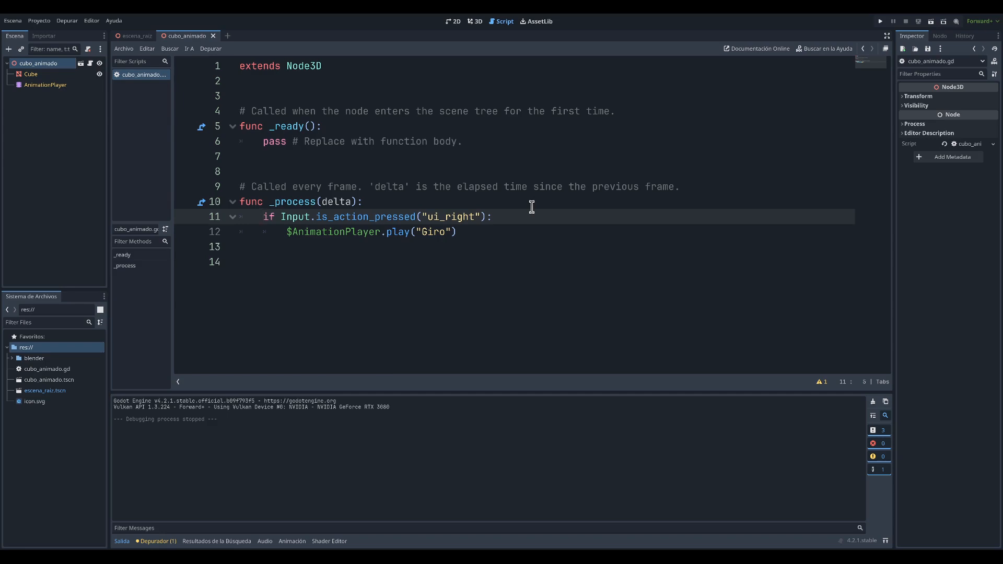
Step: Duplicate the two-line ui_right if block directly below itself in _process
{"action": "left_click", "coordinate": [462, 251]}
{"action": "key", "text": "Up"}
{"action": "key", "text": "Up"}
{"action": "key", "text": "shift+Down"}
{"action": "key", "text": "shift+Down"}
{"action": "key", "text": "ctrl+c"}
{"action": "key", "text": "Right"}
{"action": "key", "text": "ctrl+v"}
{"action": "key", "text": "Up"}
Step: Change the duplicated condition to Input.is_action_just_released("ui_right")
{"action": "key", "text": "Up"}
{"action": "key", "text": "Up"}
{"action": "key", "text": "Down"}
{"action": "key", "text": "ctrl+Right"}
{"action": "key", "text": "ctrl+Right"}
{"action": "key", "text": "ctrl+Right"}
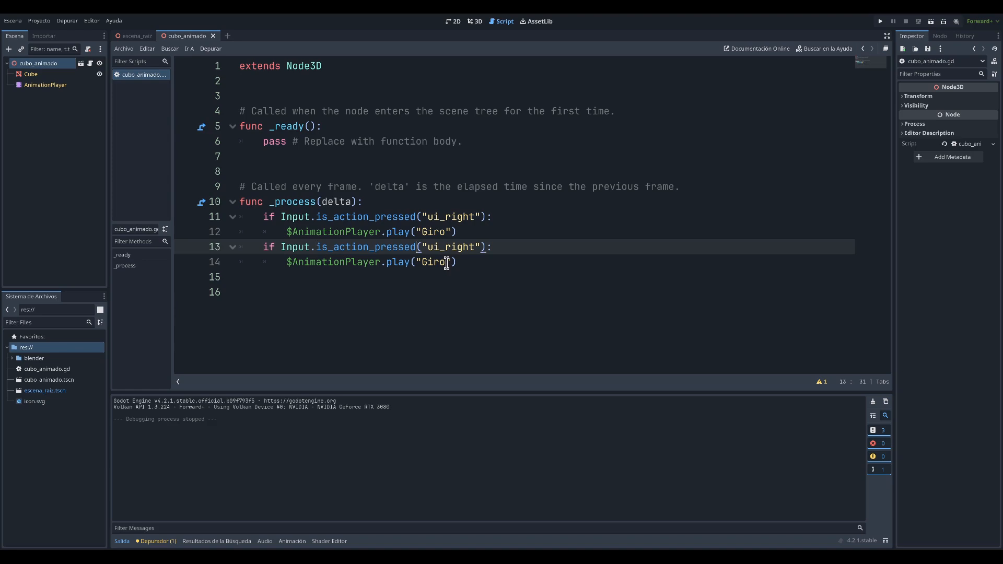
{"action": "key", "text": "ctrl+shift+Left"}
{"action": "key", "text": "shift+Right"}
{"action": "key", "text": "shift+Right"}
{"action": "key", "text": "shift+Right"}
{"action": "key", "text": "BackSpace"}
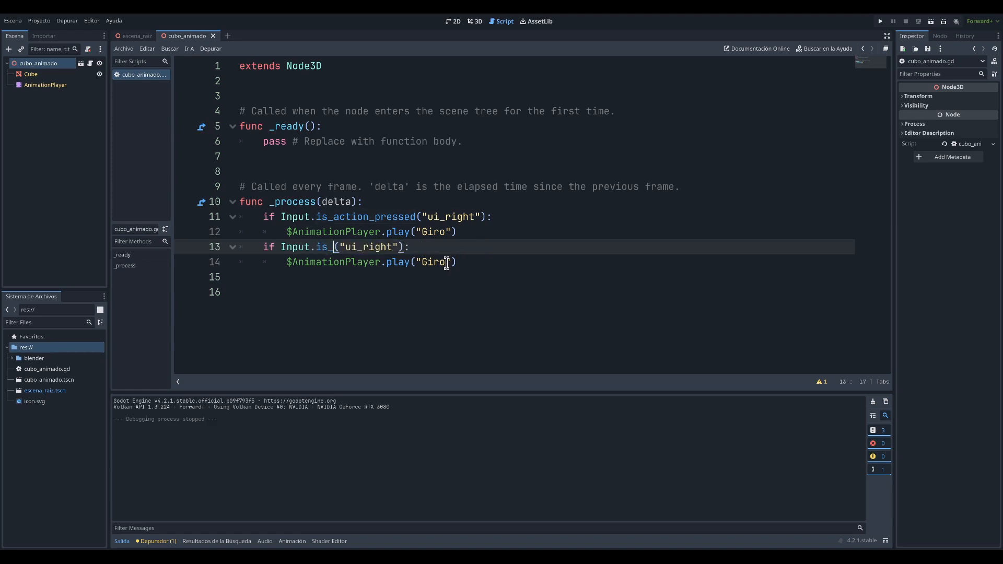
{"action": "type", "text": "just"}
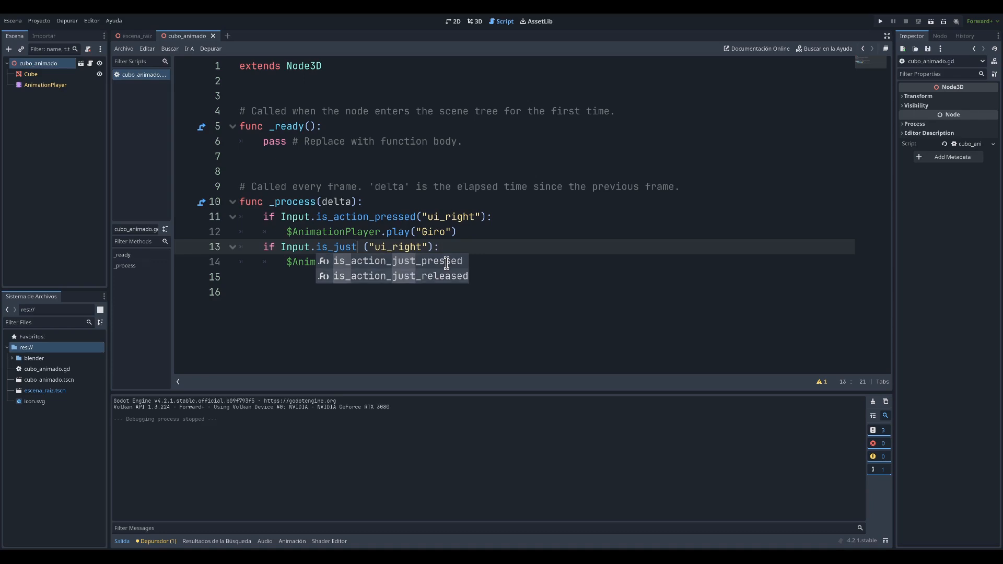
{"action": "left_click", "coordinate": [402, 276]}
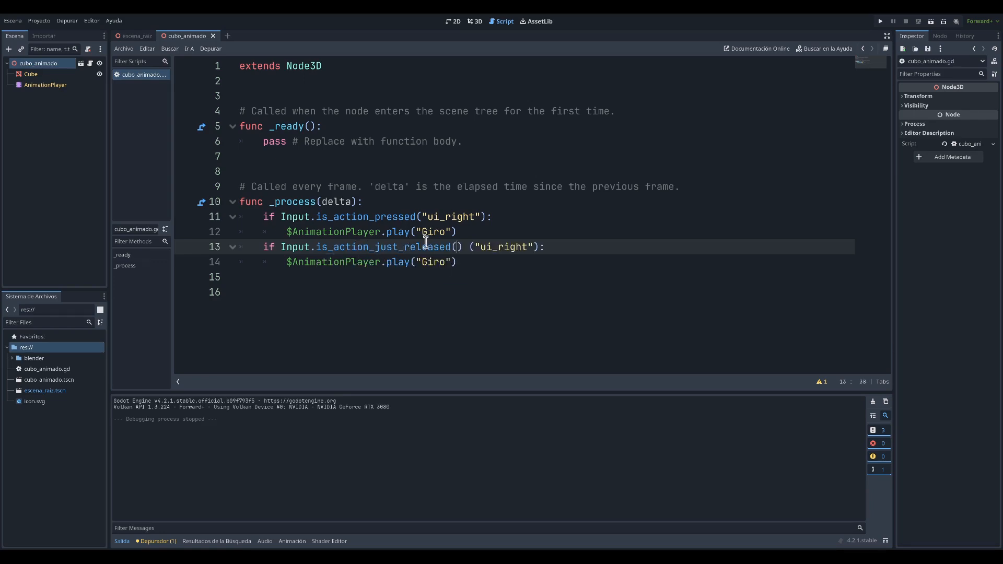
{"action": "left_click", "coordinate": [476, 248], "text": "shift"}
{"action": "key", "text": "BackSpace"}
Step: Replace the play call in the released block with pause(), run the project to test it and stop it
{"action": "left_click_drag", "start_coordinate": [387, 261], "coordinate": [458, 262]}
{"action": "type", "text": "pause()"}
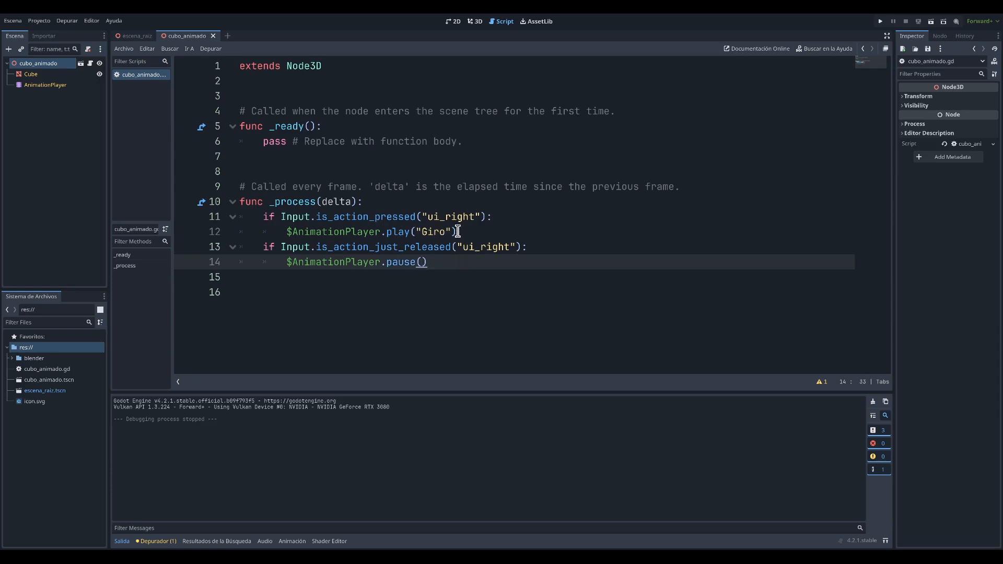
{"action": "left_click_drag", "start_coordinate": [458, 231], "coordinate": [242, 222]}
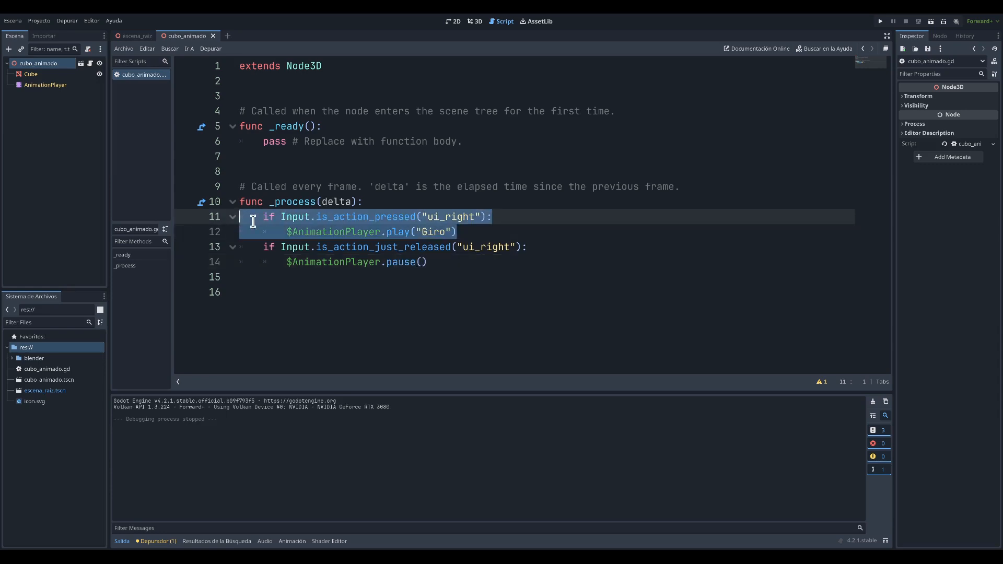
{"action": "left_click", "coordinate": [284, 246]}
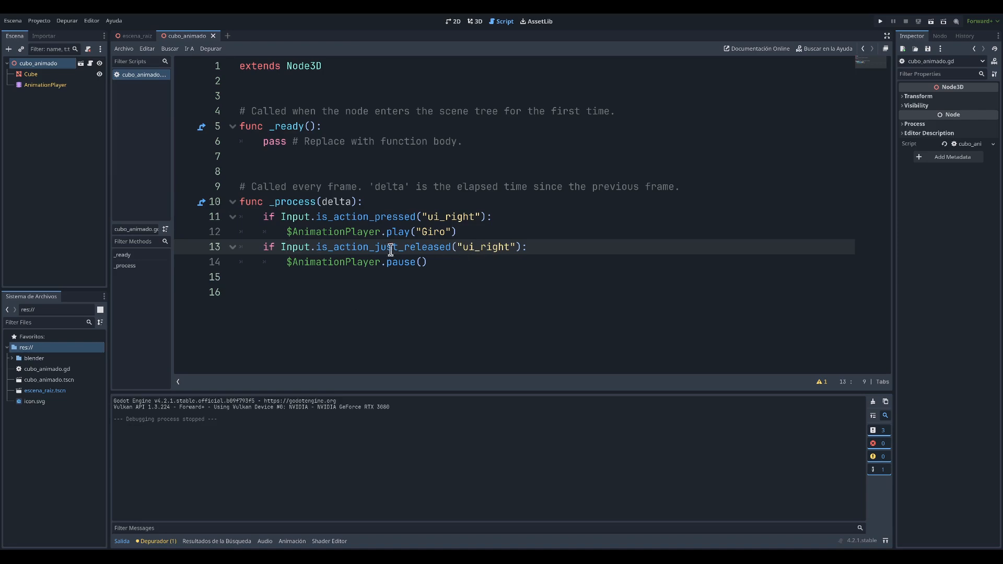
{"action": "left_click", "coordinate": [881, 21]}
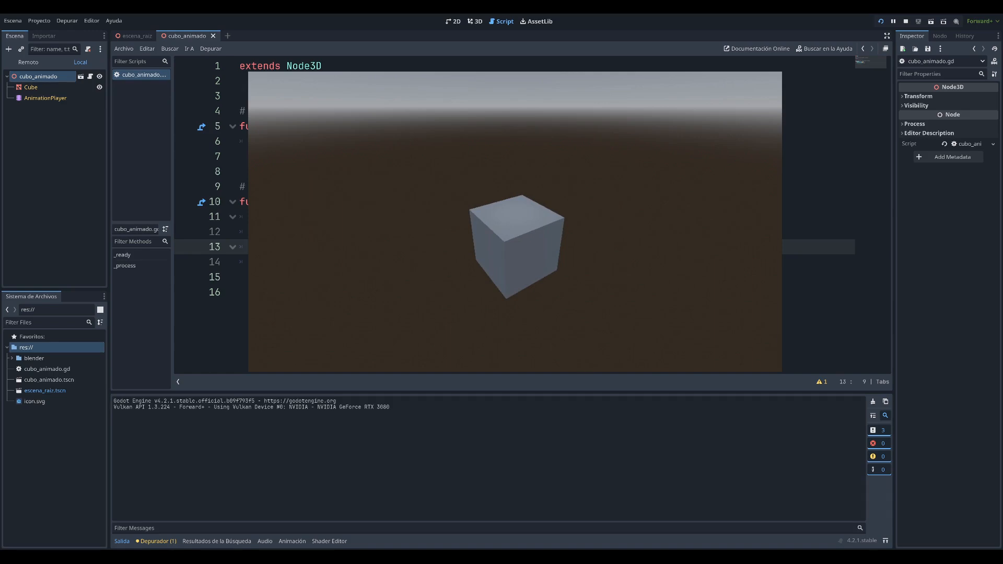
{"action": "key", "text": "F8"}
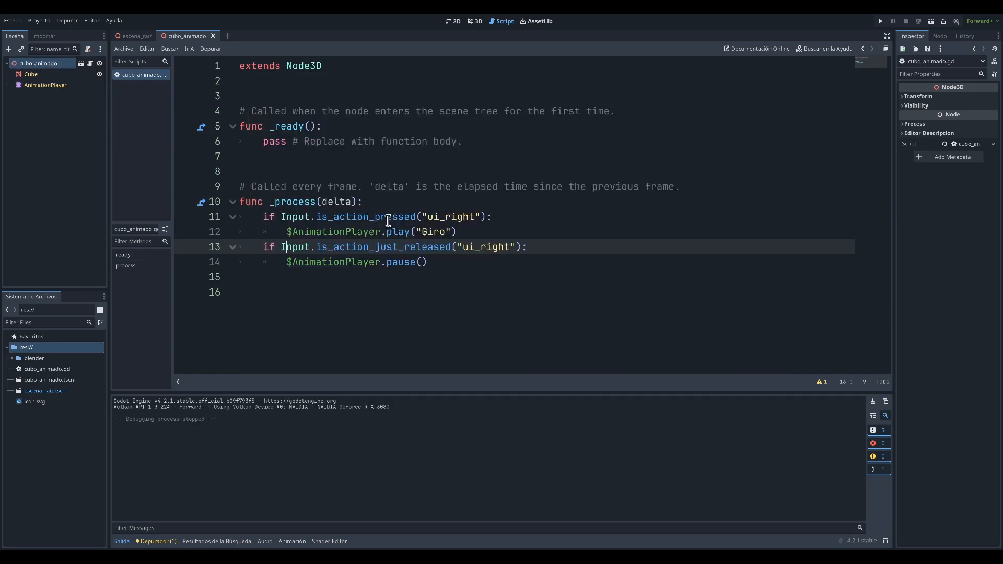
Step: Copy the four ui_right lines and paste them below as a second block, separated by a blank line
{"action": "left_click_drag", "start_coordinate": [388, 220], "coordinate": [392, 218]}
{"action": "key", "text": "Home"}
{"action": "key", "text": "shift+Down"}
{"action": "key", "text": "shift+Down"}
{"action": "key", "text": "shift+Down"}
{"action": "key", "text": "shift+Down"}
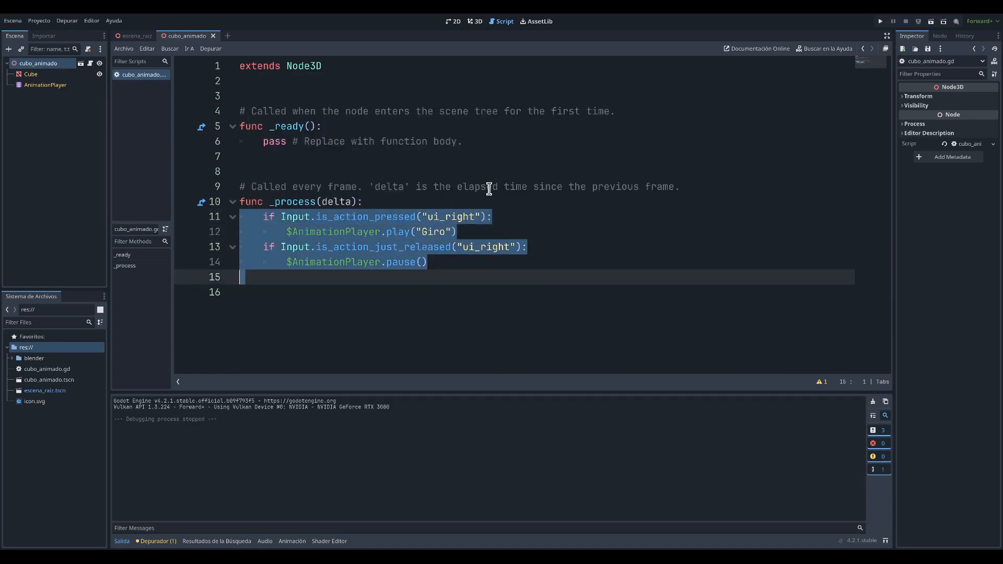
{"action": "key", "text": "ctrl+c"}
{"action": "key", "text": "Down"}
{"action": "key", "text": "ctrl+v"}
Step: Change the action in the pasted block's is_action_pressed condition to "ui_left"
{"action": "key", "text": "Up"}
{"action": "key", "text": "Up"}
{"action": "key", "text": "Up"}
{"action": "key", "text": "Up"}
{"action": "key", "text": "Up"}
{"action": "key", "text": "Down"}
{"action": "key", "text": "ctrl+Left"}
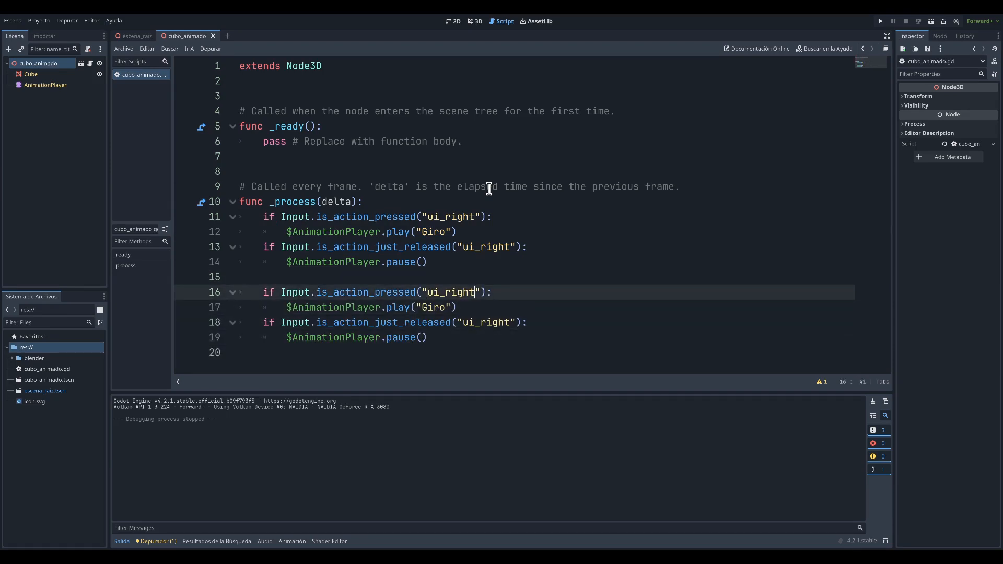
{"action": "key", "text": "ctrl+shift+Left"}
{"action": "key", "text": "shift+Right"}
{"action": "key", "text": "shift+Right"}
{"action": "key", "text": "shift+Right"}
{"action": "type", "text": "left"}
{"action": "key", "text": "Left"}
{"action": "key", "text": "Left"}
{"action": "key", "text": "Left"}
{"action": "key", "text": "Left"}
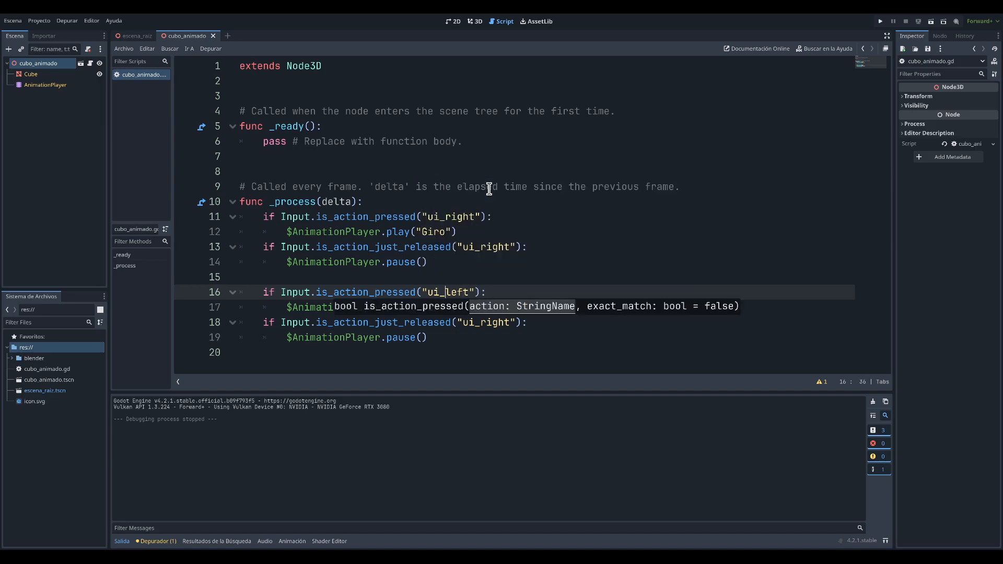
Step: In the pasted block, set the played animation to "Movimiento" and the just-released action to "ui_left"
{"action": "key", "text": "Down"}
{"action": "key", "text": "ctrl+shift+Left"}
{"action": "type", "text": "Movi"}
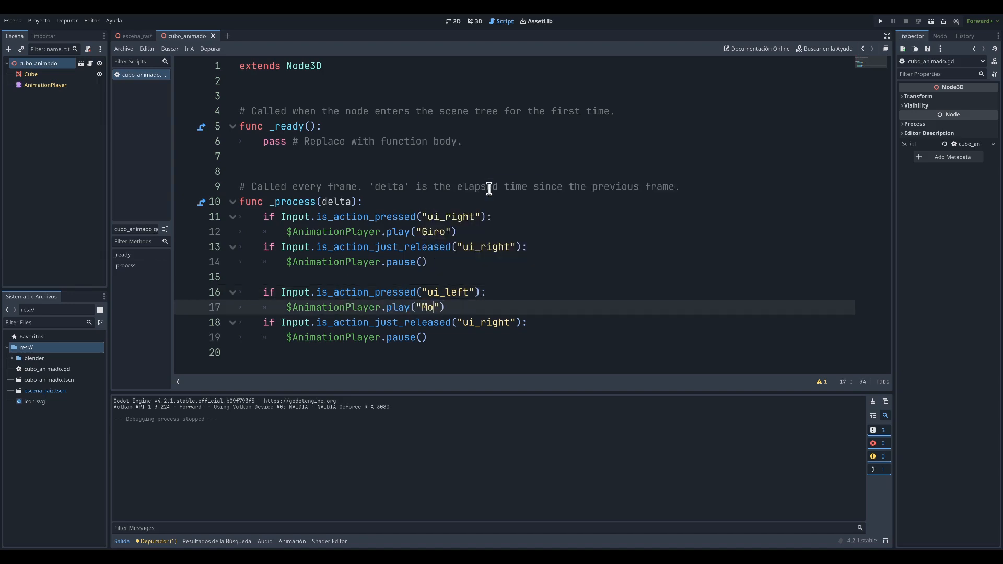
{"action": "type", "text": "miento"}
{"action": "key", "text": "Down"}
{"action": "key", "text": "ctrl+shift+Right"}
{"action": "type", "text": "left"}
{"action": "left_click", "coordinate": [666, 156]}
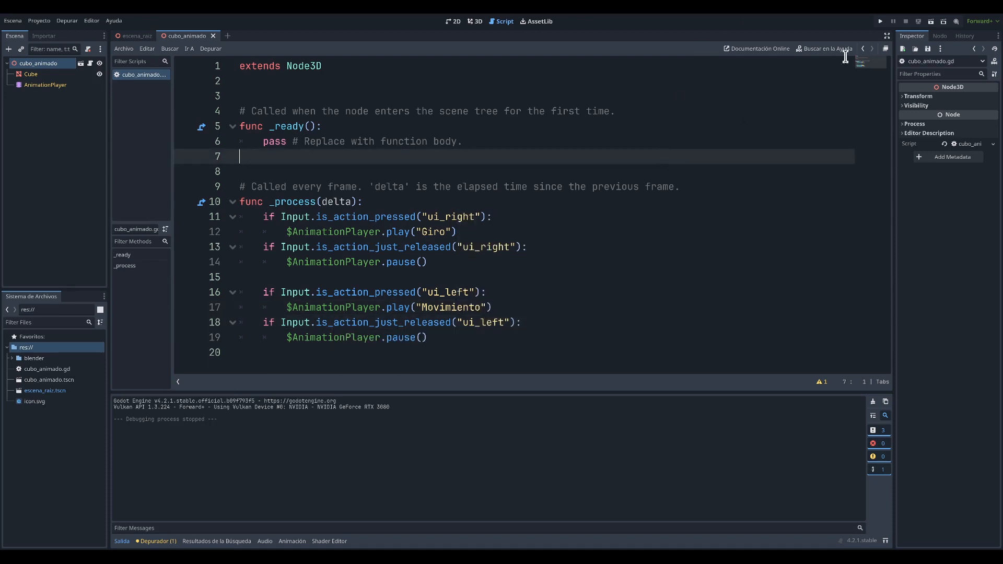
Step: Run the project and trigger the ui_left action to test the Movimiento animation on the cube
{"action": "left_click", "coordinate": [881, 21]}
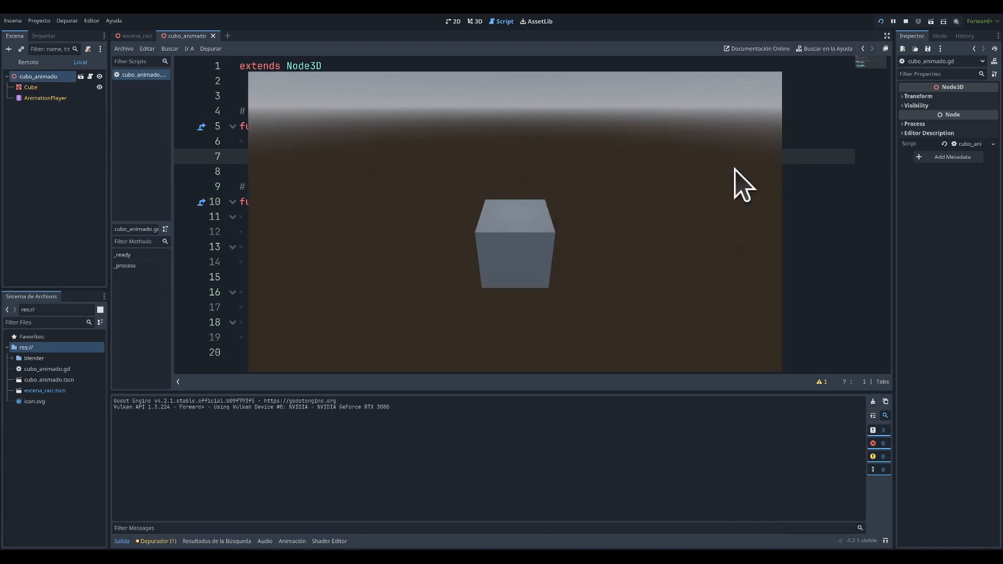
{"action": "key", "text": "Left"}
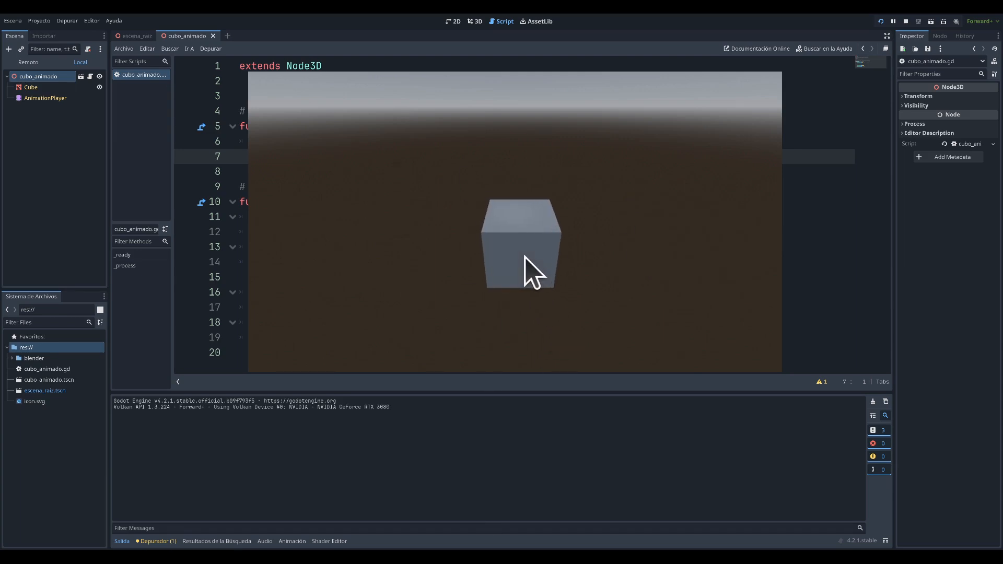
Step: Close the running game preview, switch to Blender's Animation workspace and widen its main 3D viewport
{"action": "left_click", "coordinate": [773, 63]}
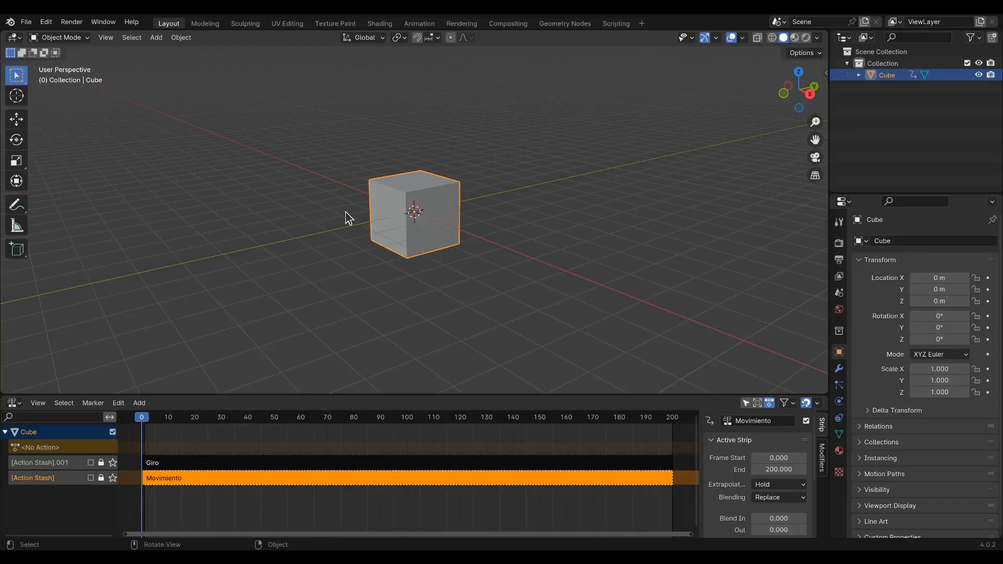
{"action": "middle_click_drag", "start_coordinate": [334, 246], "coordinate": [370, 253]}
{"action": "scroll", "coordinate": [369, 253], "scroll_direction": "down", "scroll_amount": 3}
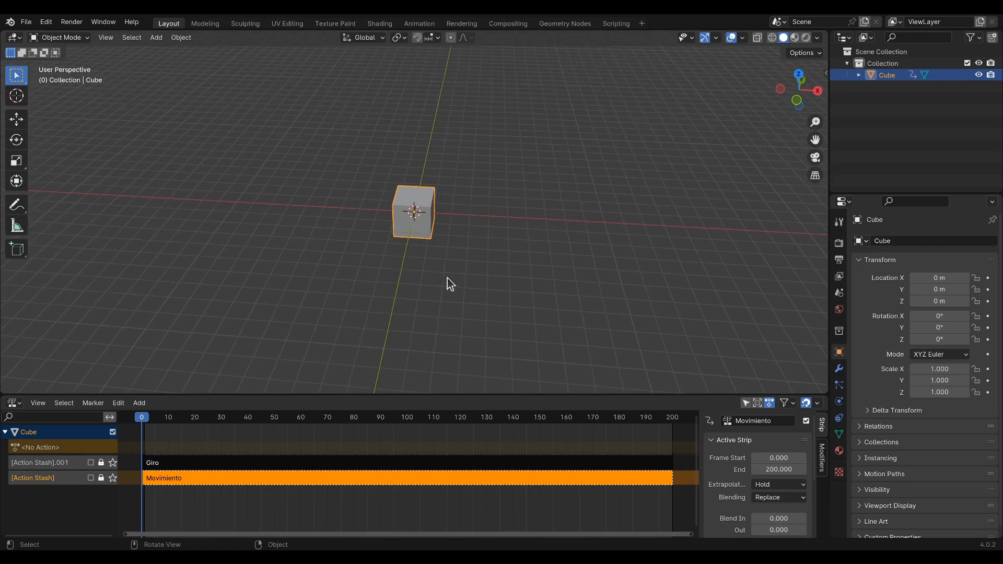
{"action": "middle_click_drag", "start_coordinate": [447, 278], "coordinate": [410, 268]}
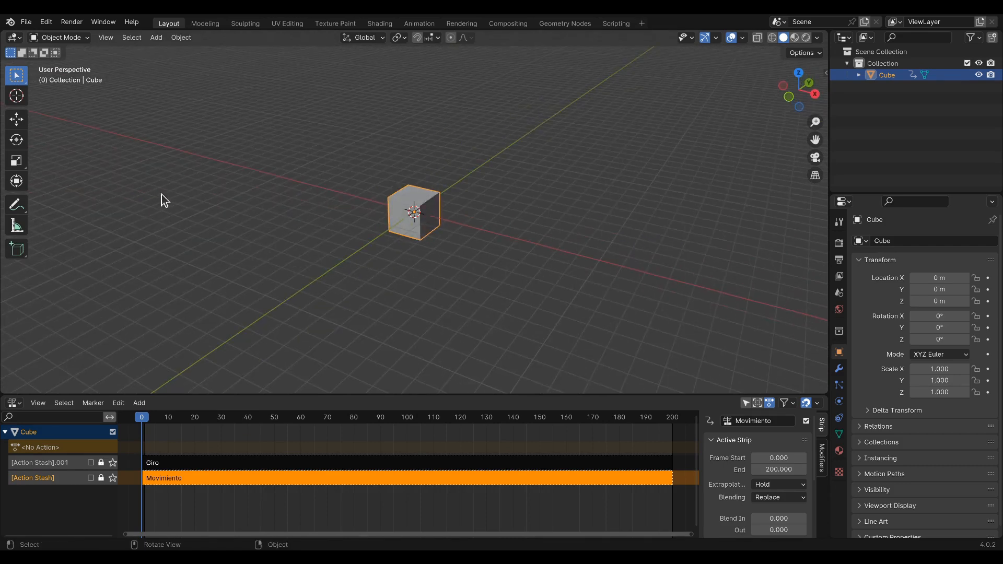
{"action": "left_click", "coordinate": [418, 23]}
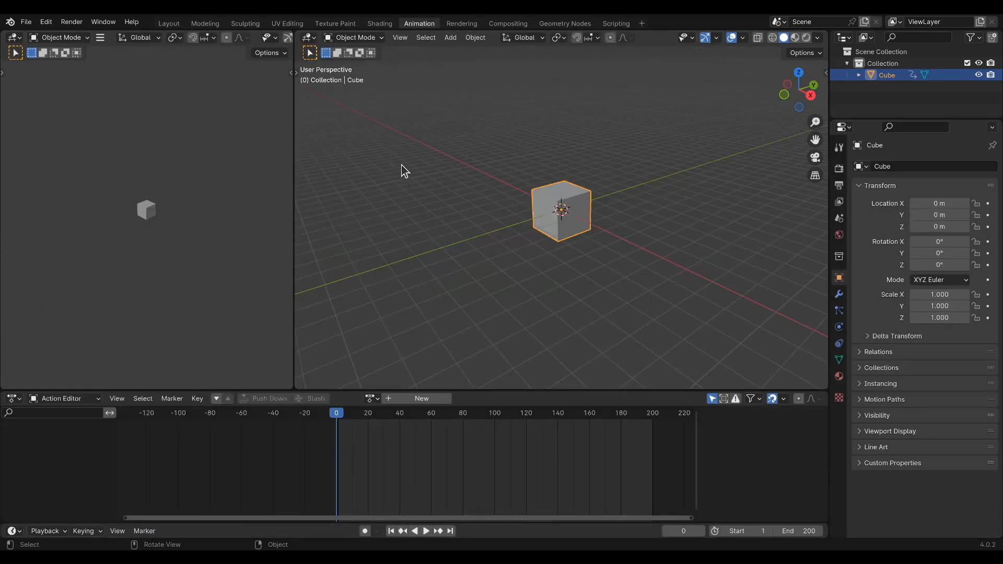
{"action": "scroll", "coordinate": [386, 220], "scroll_direction": "up", "scroll_amount": 1}
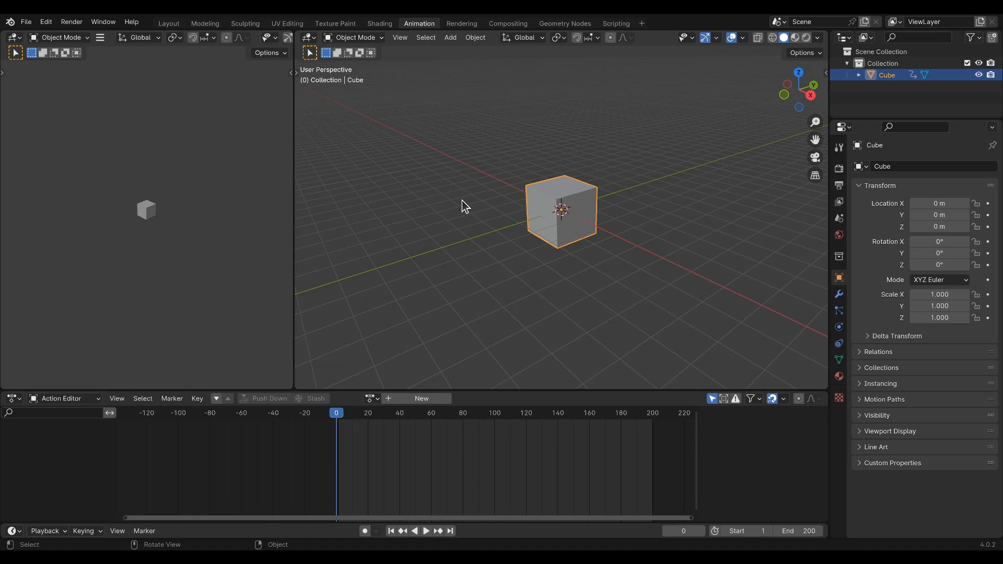
{"action": "left_click_drag", "start_coordinate": [294, 242], "coordinate": [257, 241]}
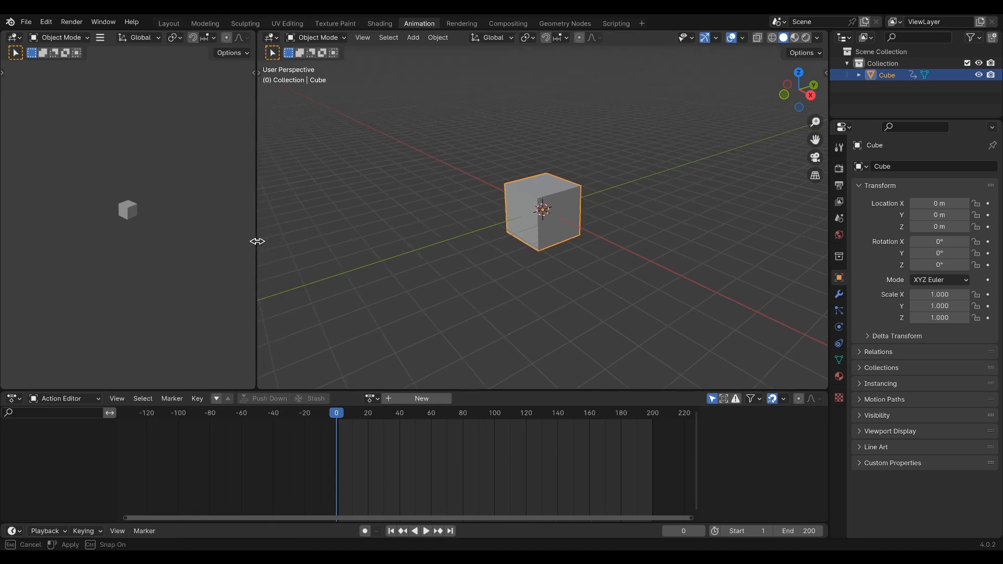
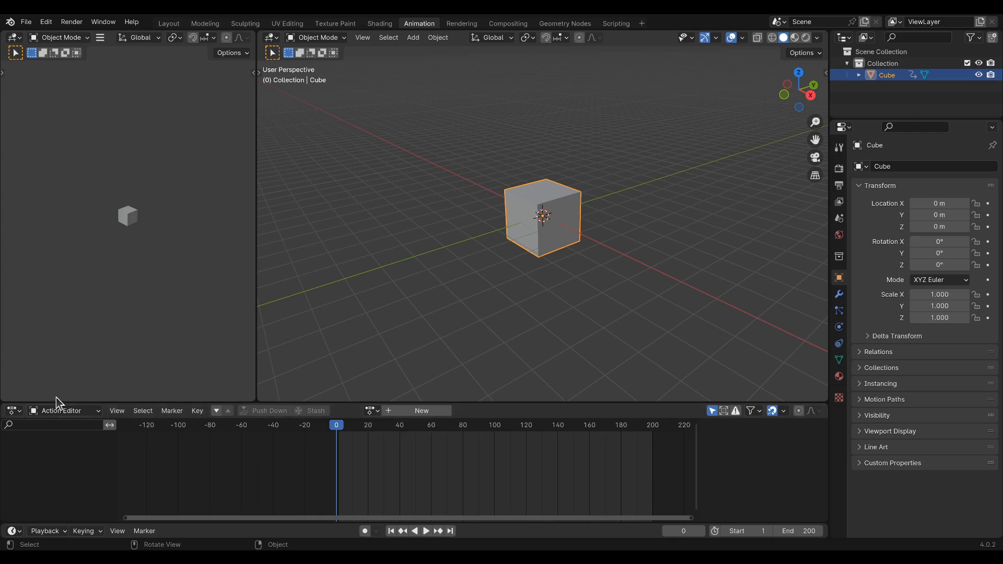
Step: Set the animation editor below the viewports to the Dope Sheet in Action Editor mode
{"action": "left_click", "coordinate": [14, 411]}
{"action": "key", "text": "Escape"}
{"action": "left_click", "coordinate": [13, 411]}
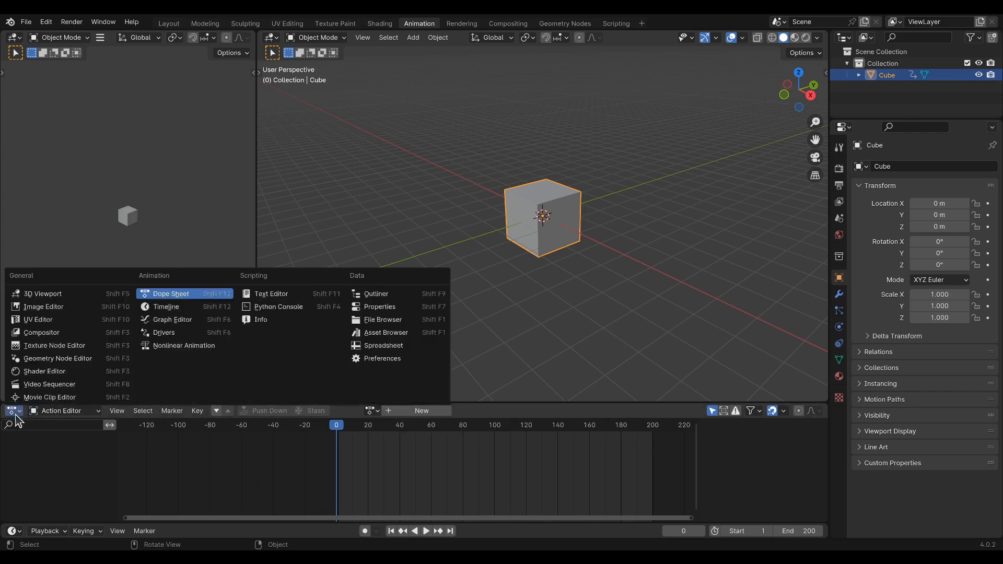
{"action": "left_click", "coordinate": [172, 295]}
{"action": "left_click", "coordinate": [64, 411]}
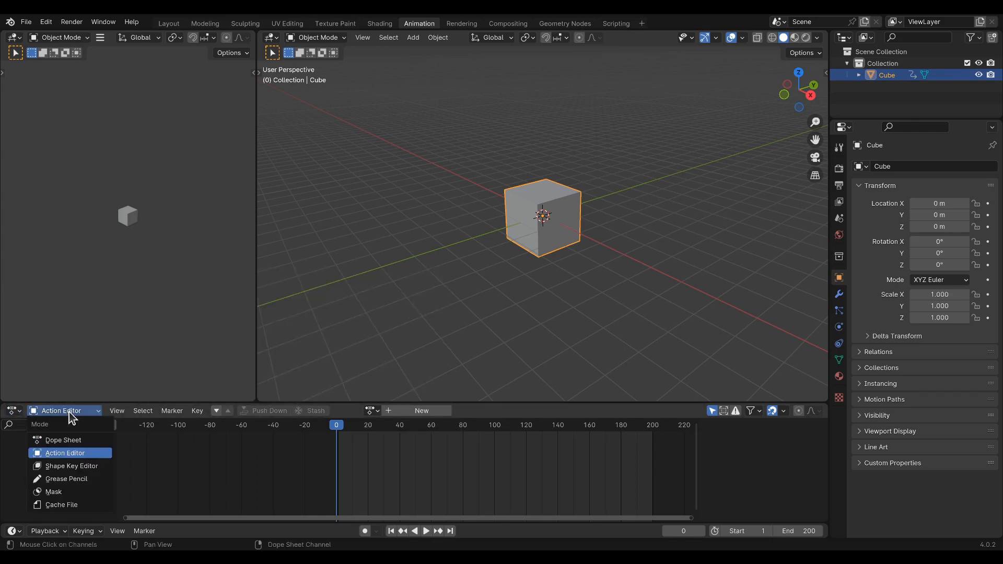
{"action": "left_click", "coordinate": [63, 456]}
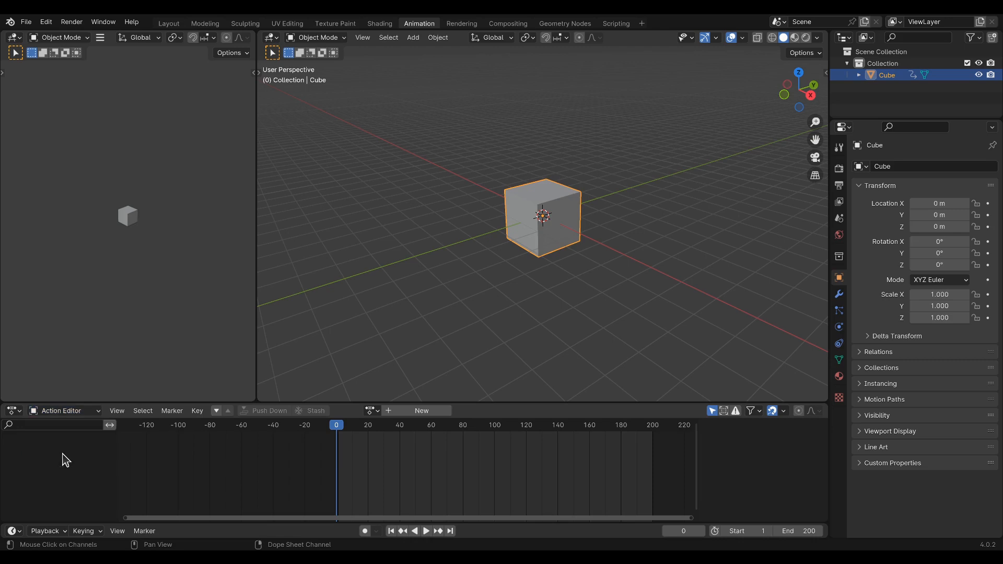
Step: Assign the Movimiento action to the cube and preview its animation along the timeline
{"action": "left_click", "coordinate": [368, 411]}
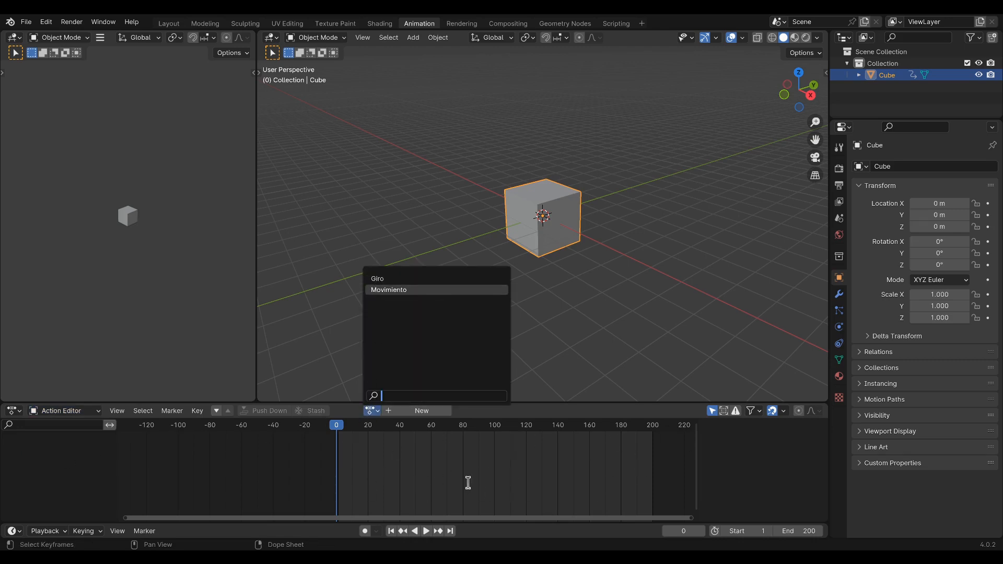
{"action": "left_click", "coordinate": [386, 290]}
{"action": "left_click_drag", "start_coordinate": [339, 433], "coordinate": [524, 432]}
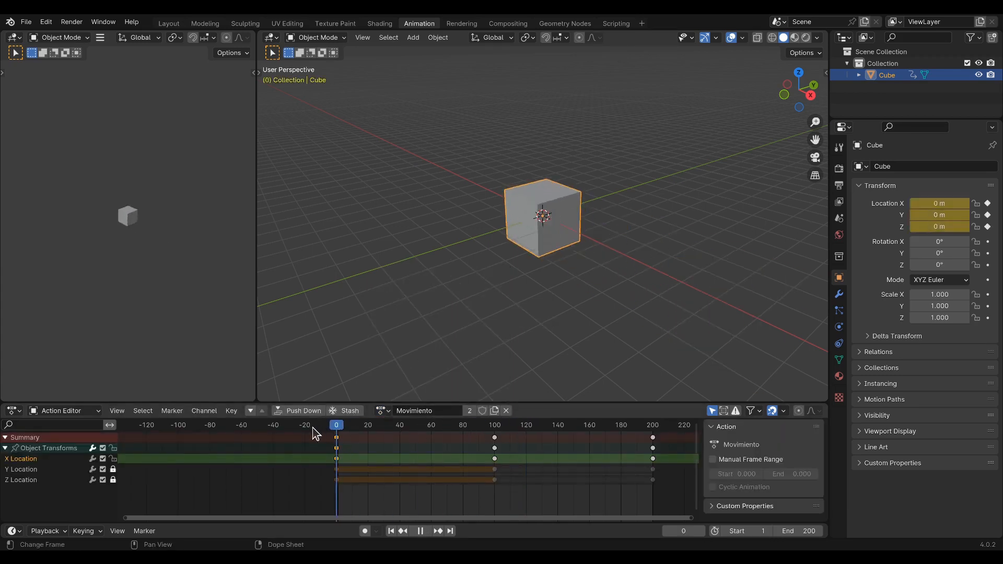
{"action": "key", "text": "Escape"}
Step: Show the Movimiento action in the Graph Editor and enlarge that editor's height
{"action": "left_click", "coordinate": [14, 411]}
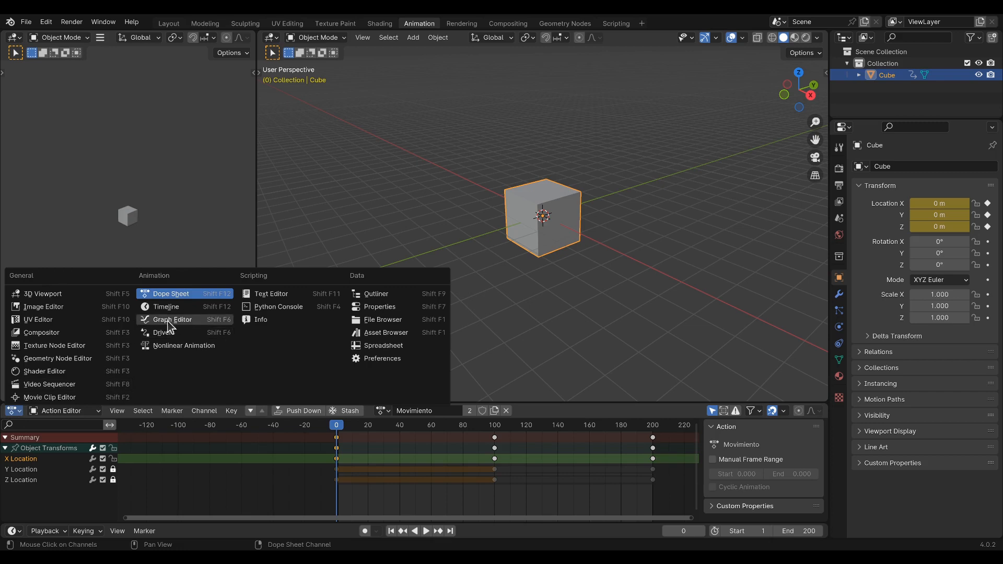
{"action": "left_click", "coordinate": [184, 326]}
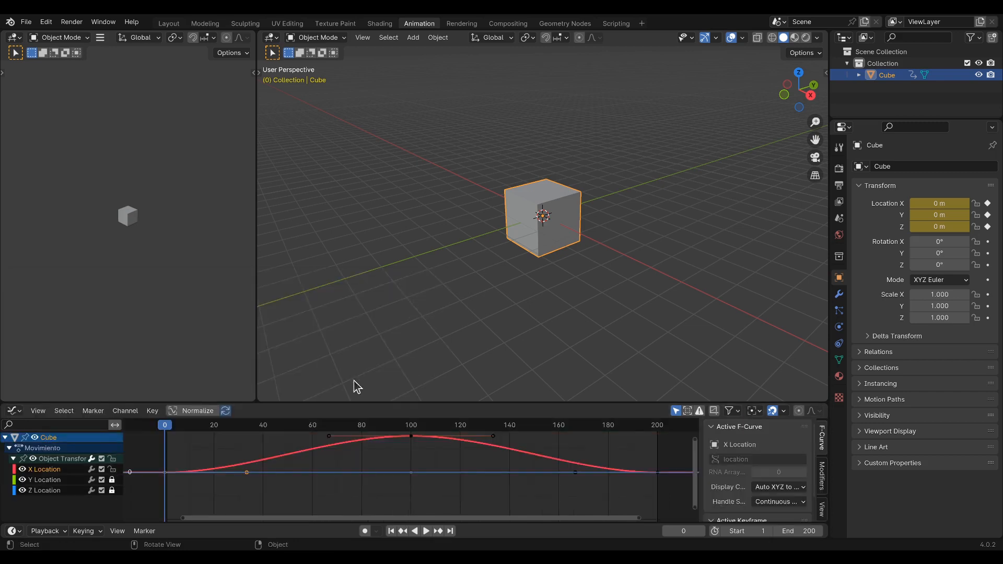
{"action": "left_click_drag", "start_coordinate": [364, 406], "coordinate": [365, 299]}
Step: Toggle the locks of the Y Location and Z Location channels off and back on
{"action": "left_click", "coordinate": [112, 376]}
{"action": "left_click", "coordinate": [113, 388]}
{"action": "left_click", "coordinate": [112, 376]}
{"action": "left_click", "coordinate": [112, 388]}
{"action": "left_click", "coordinate": [112, 377]}
{"action": "left_click", "coordinate": [112, 388]}
{"action": "left_click", "coordinate": [112, 377]}
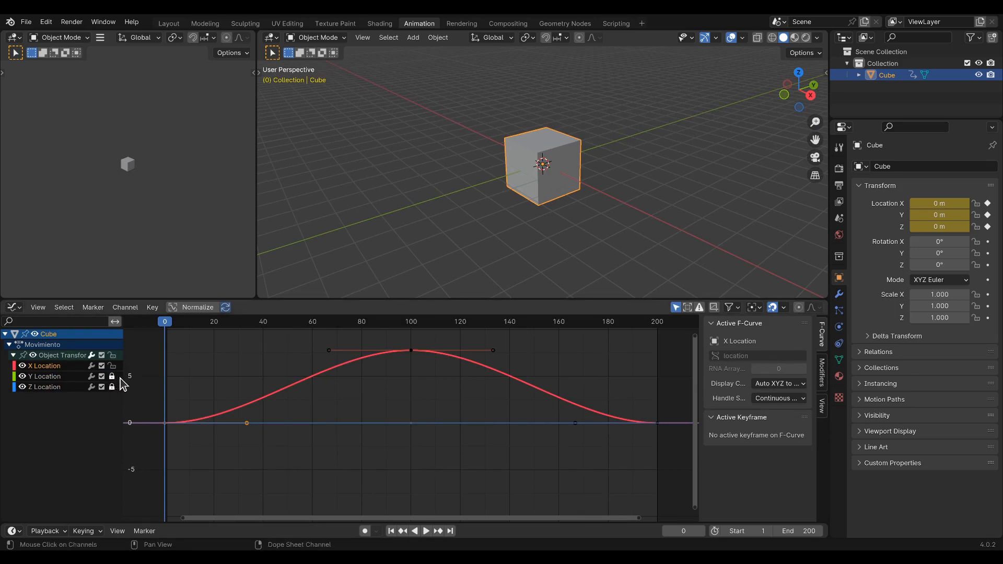
Step: Examine the Y and Z Location channels and how they are grouped under the cube's Movimiento action
{"action": "left_click", "coordinate": [46, 380]}
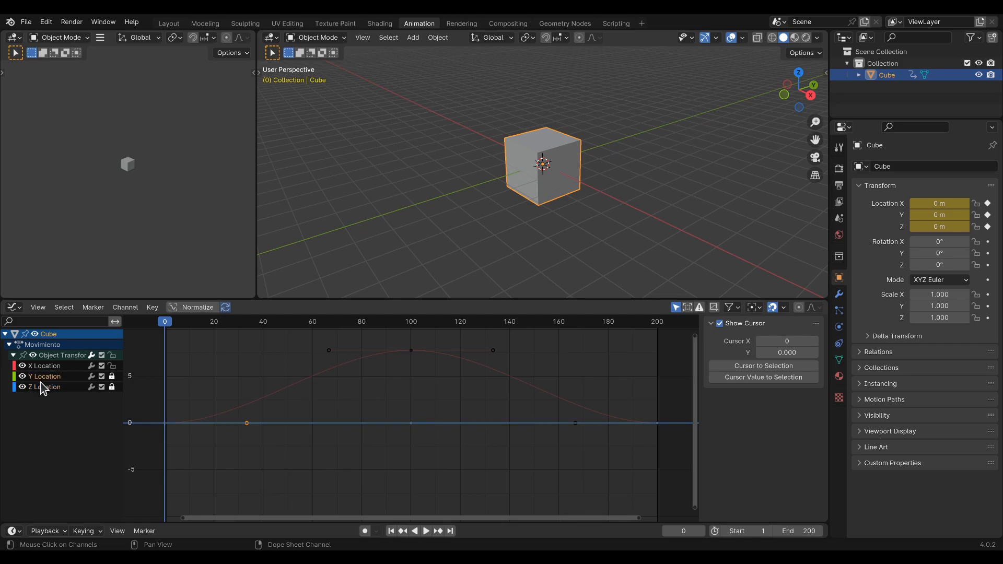
{"action": "left_click", "coordinate": [9, 345]}
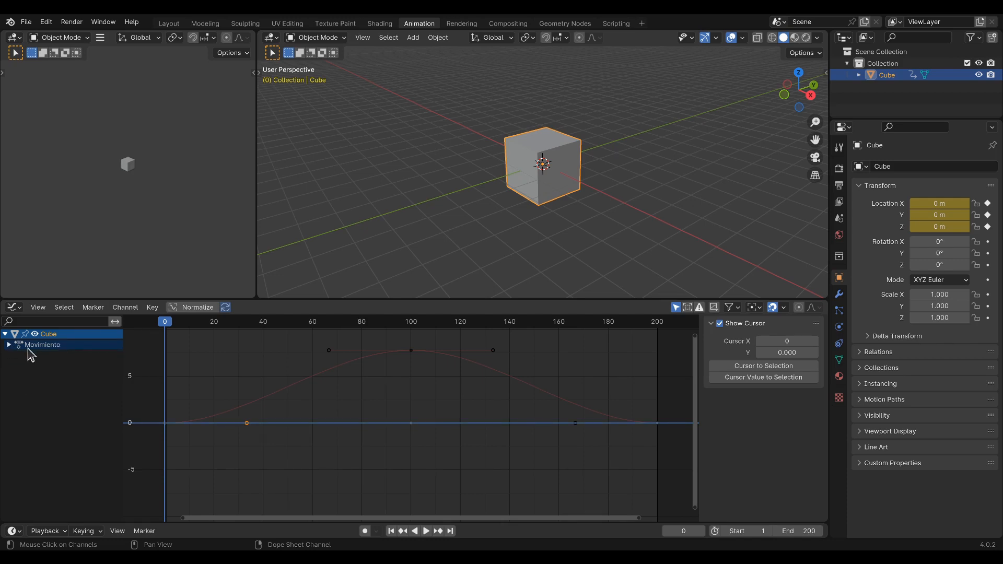
{"action": "left_click", "coordinate": [15, 347]}
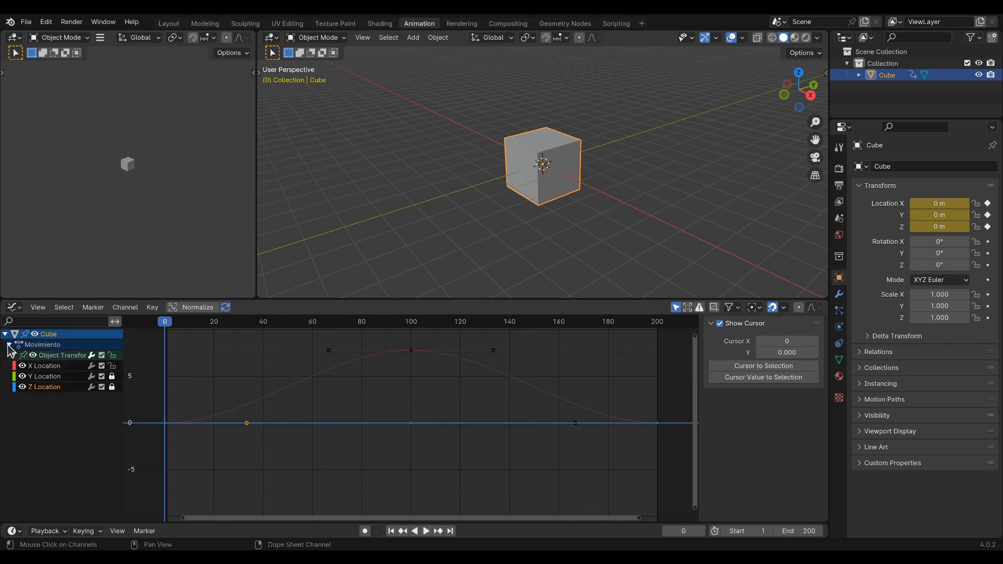
{"action": "left_click", "coordinate": [34, 334]}
{"action": "left_click", "coordinate": [35, 334]}
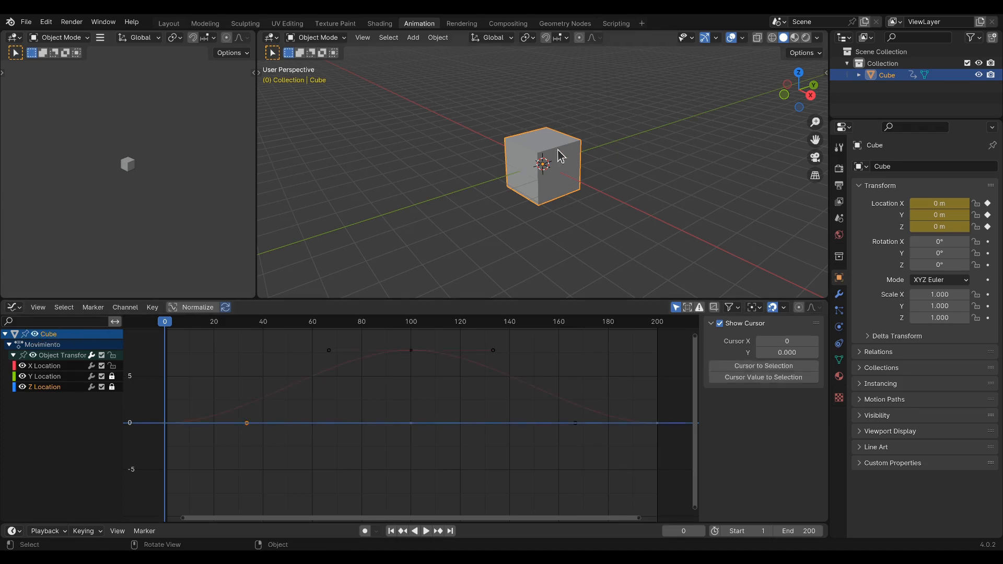
{"action": "left_click", "coordinate": [9, 345]}
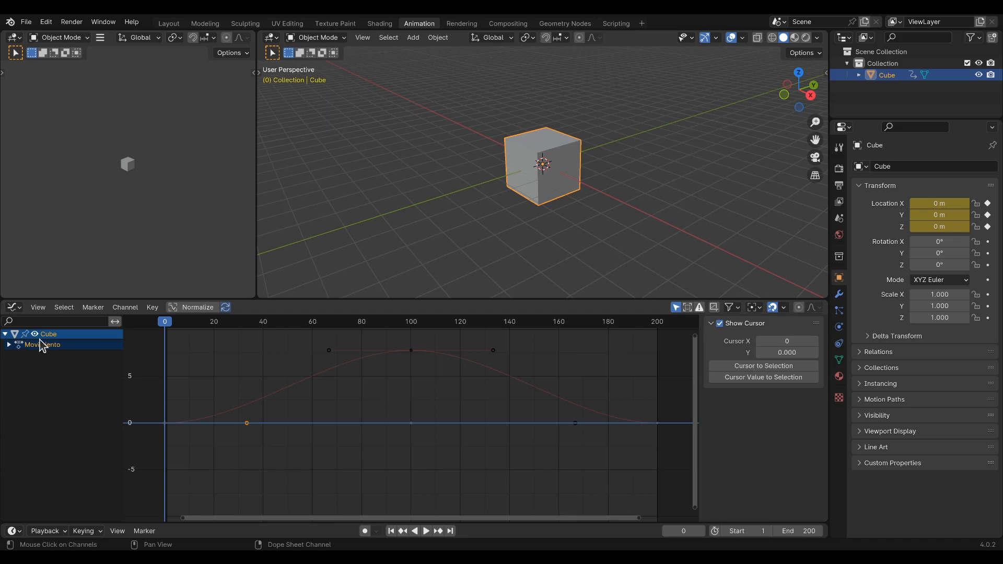
Step: Assign the Giro action to the cube through the Dope Sheet and display its curves in the Graph Editor
{"action": "left_click", "coordinate": [14, 307]}
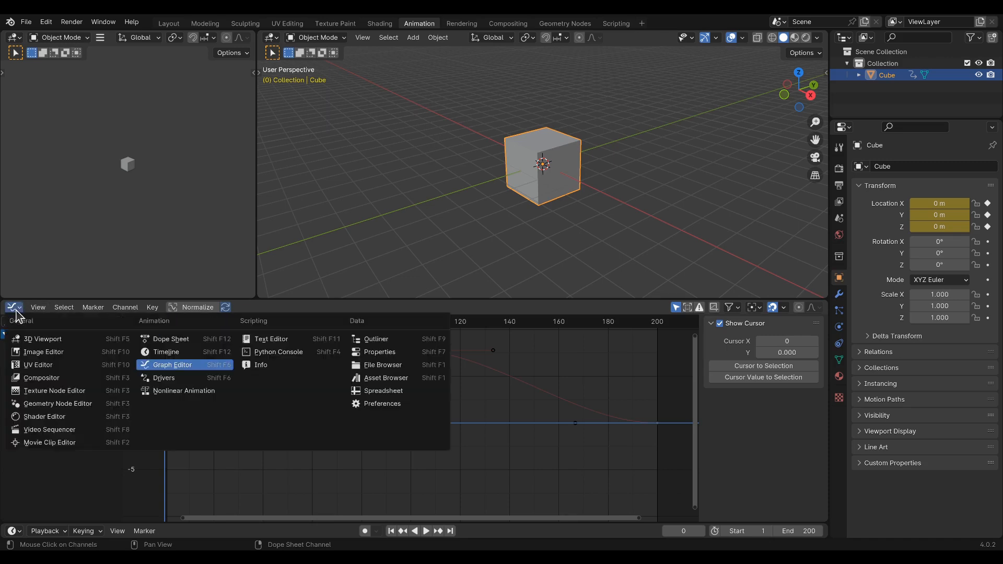
{"action": "left_click", "coordinate": [166, 341]}
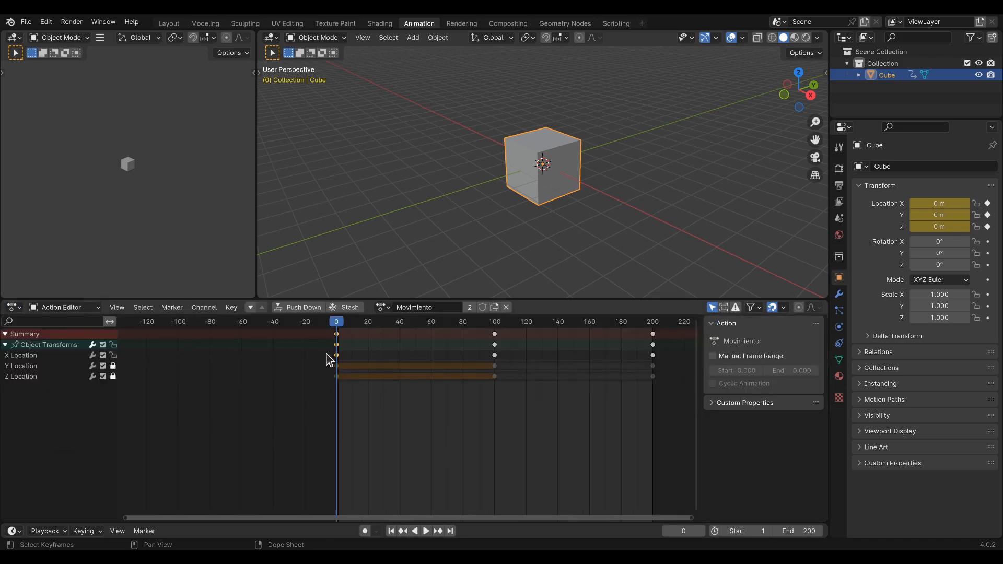
{"action": "left_click", "coordinate": [387, 309]}
{"action": "left_click", "coordinate": [392, 330]}
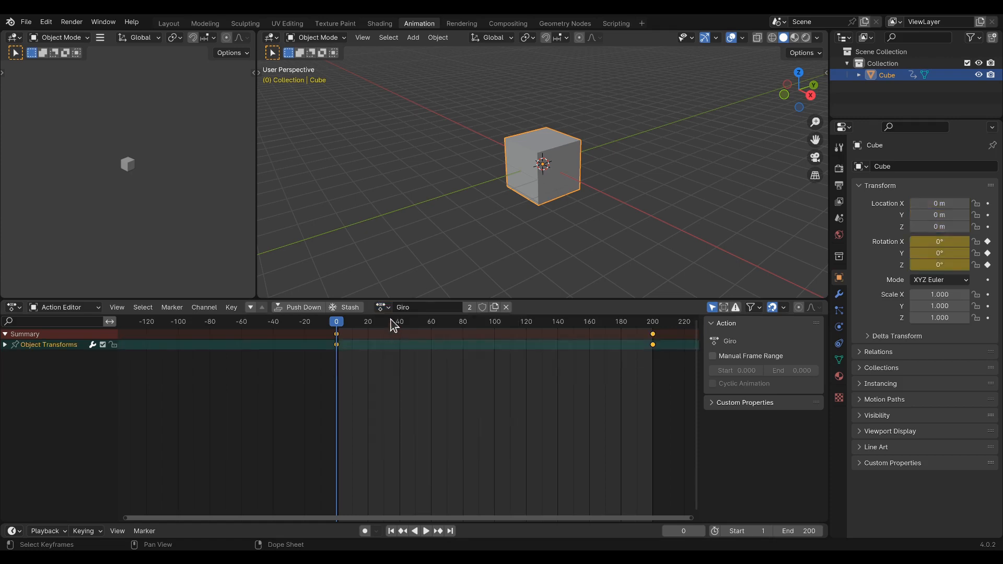
{"action": "left_click", "coordinate": [14, 307]}
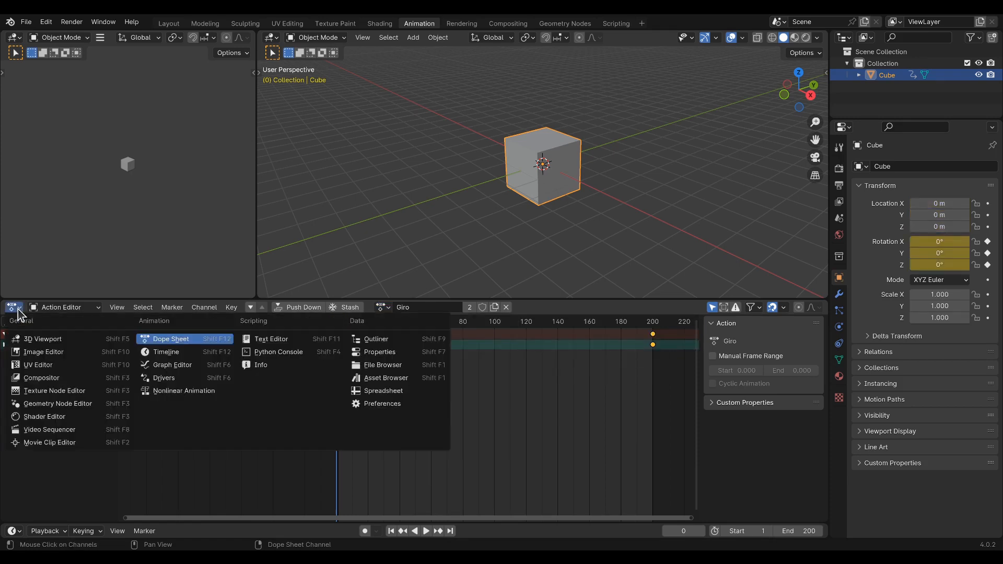
{"action": "left_click", "coordinate": [172, 365]}
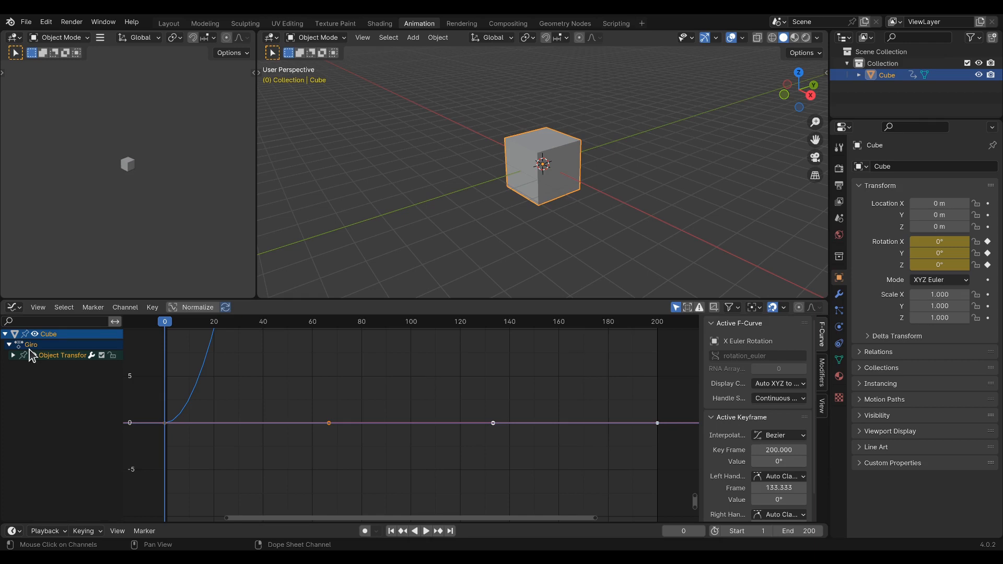
Step: Reassign the Movimiento action to the cube through the Dope Sheet and show its curves in the Graph Editor
{"action": "left_click", "coordinate": [14, 307]}
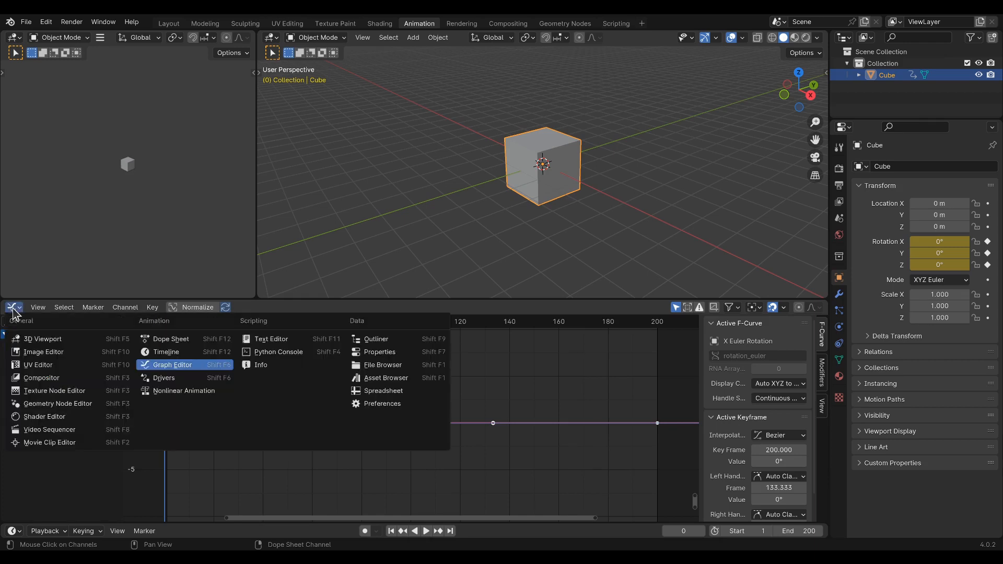
{"action": "left_click", "coordinate": [168, 339]}
{"action": "left_click", "coordinate": [383, 308]}
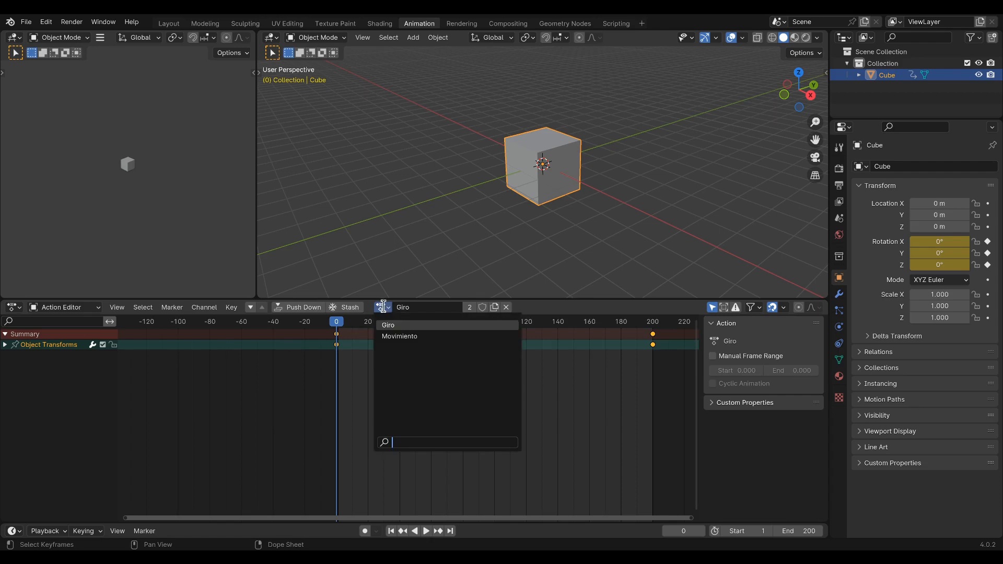
{"action": "left_click", "coordinate": [397, 333]}
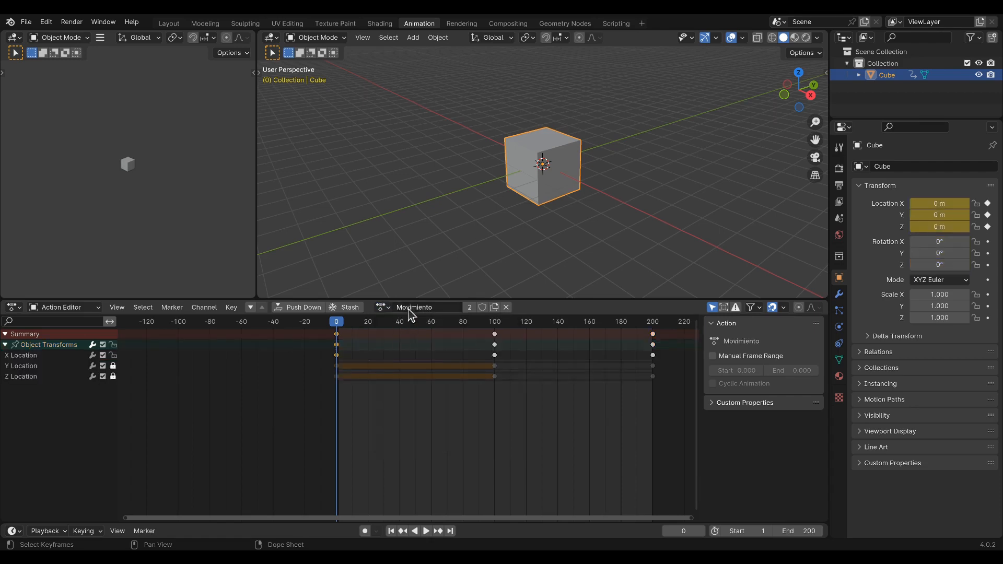
{"action": "left_click", "coordinate": [14, 308]}
{"action": "left_click", "coordinate": [173, 365]}
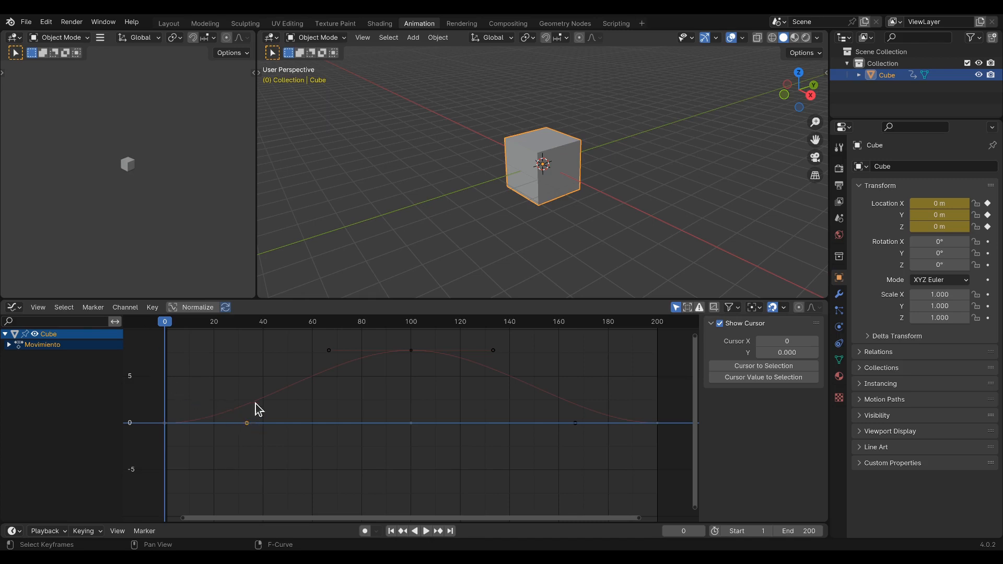
Step: Expand the Movimiento action and its Object Transforms group to list the individual location channels
{"action": "left_click", "coordinate": [10, 345]}
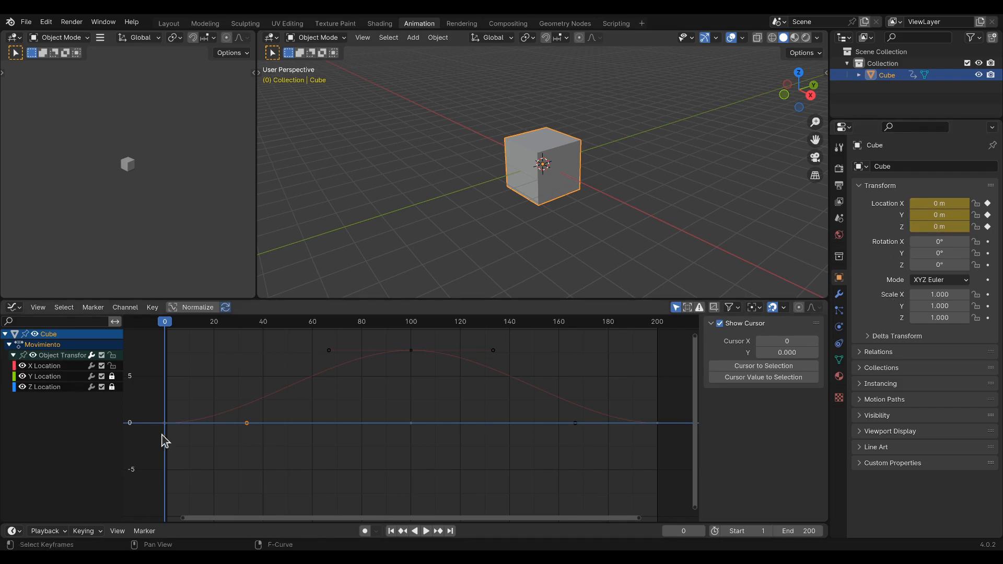
{"action": "left_click", "coordinate": [13, 356]}
{"action": "left_click", "coordinate": [13, 356]}
{"action": "left_click", "coordinate": [14, 356]}
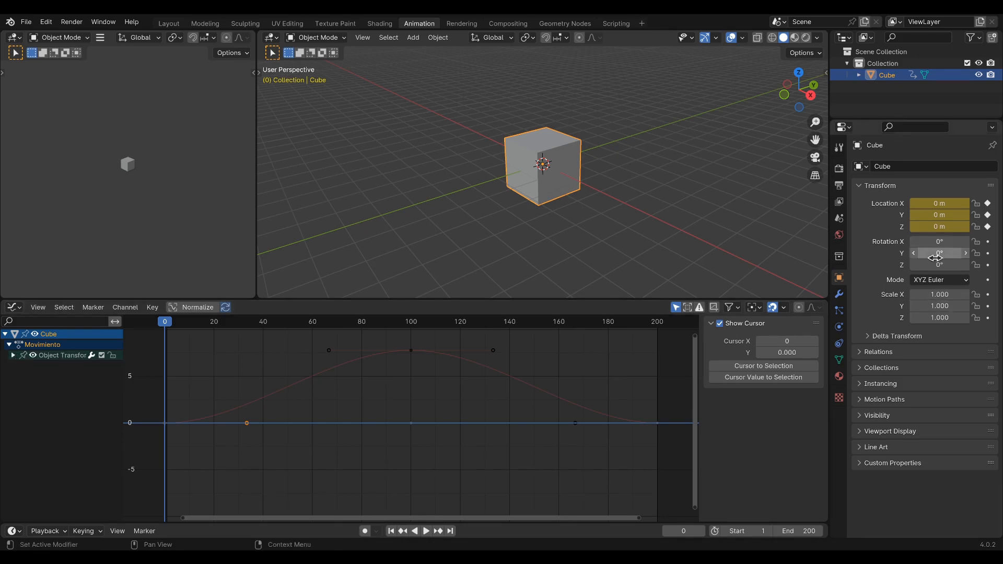
{"action": "left_click", "coordinate": [13, 356]}
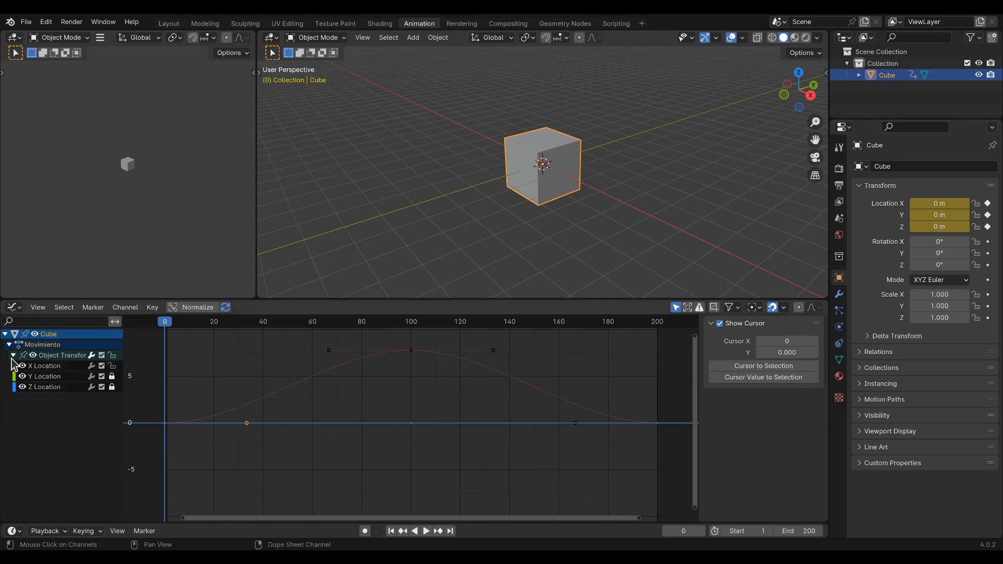
Step: Select the X Location curve and play the cube's animation, pausing it at frame 156
{"action": "left_click", "coordinate": [50, 367]}
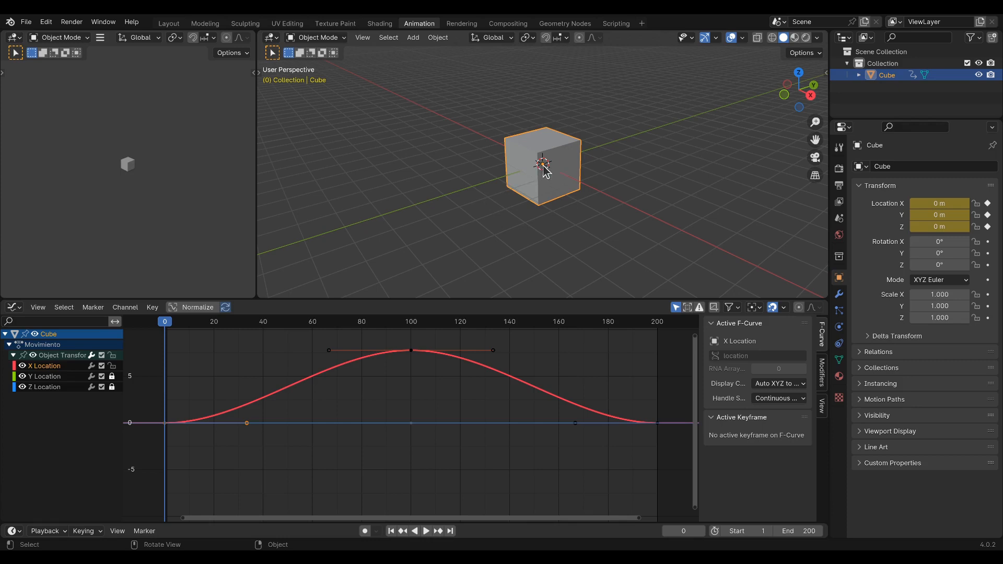
{"action": "left_click", "coordinate": [426, 531]}
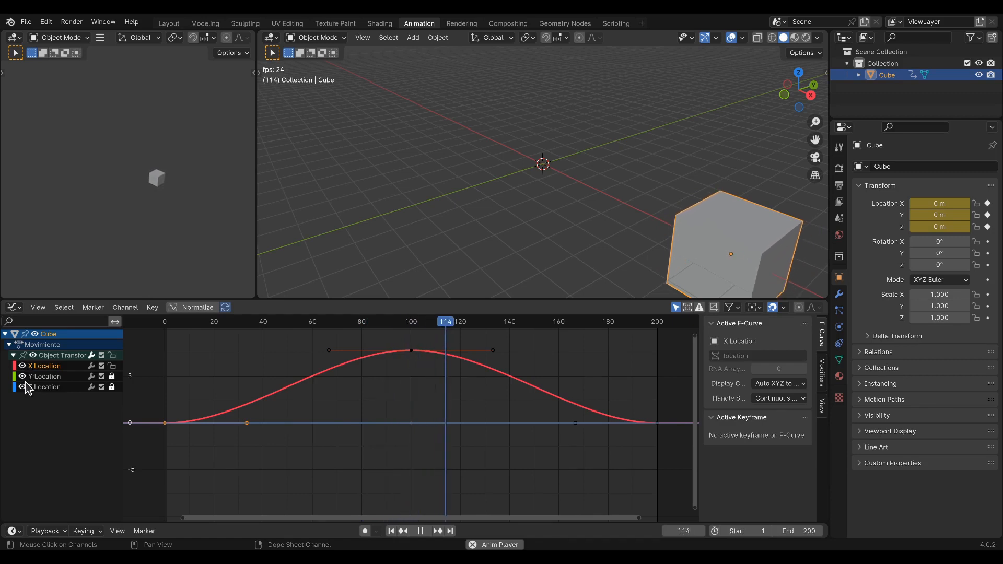
{"action": "left_click", "coordinate": [421, 531]}
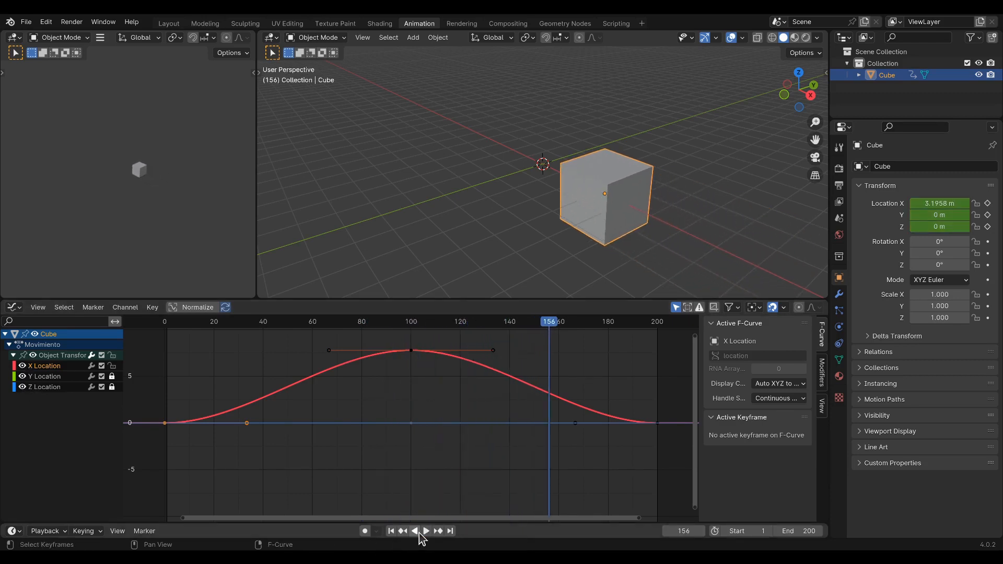
Step: Return the timeline to frame 0 and hide the Z Location and Y Location curves
{"action": "left_click_drag", "start_coordinate": [550, 322], "coordinate": [156, 355]}
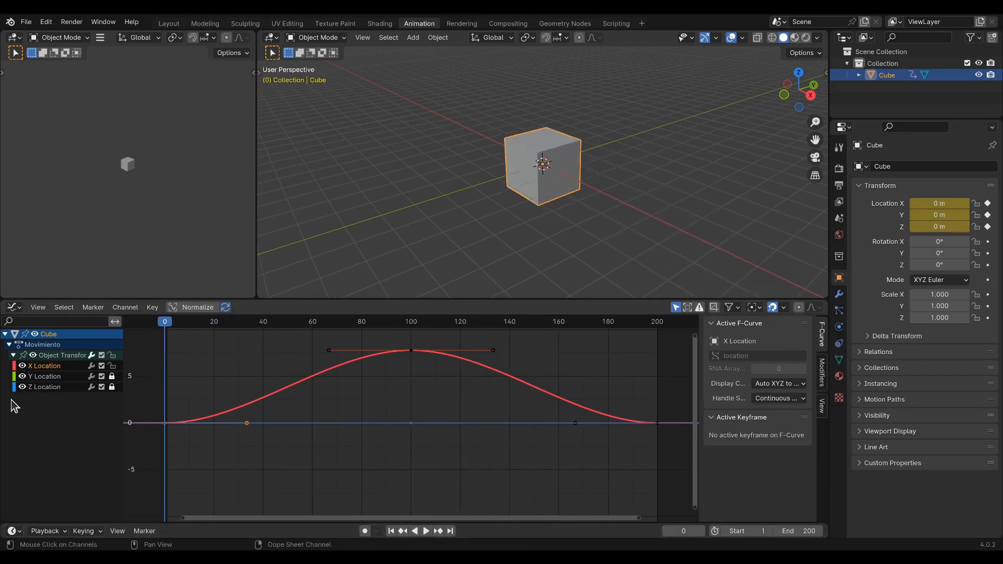
{"action": "left_click", "coordinate": [22, 388]}
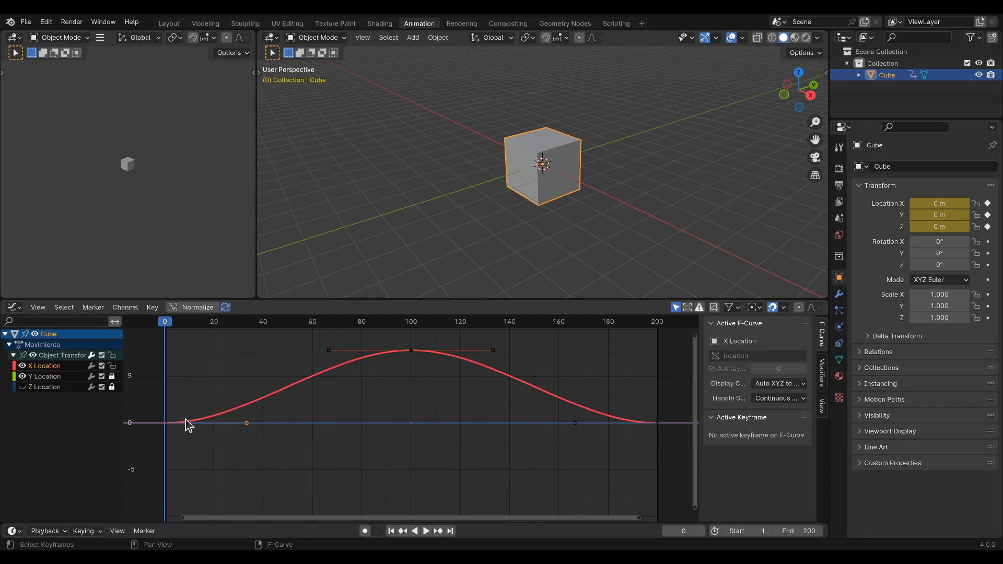
{"action": "left_click", "coordinate": [22, 376]}
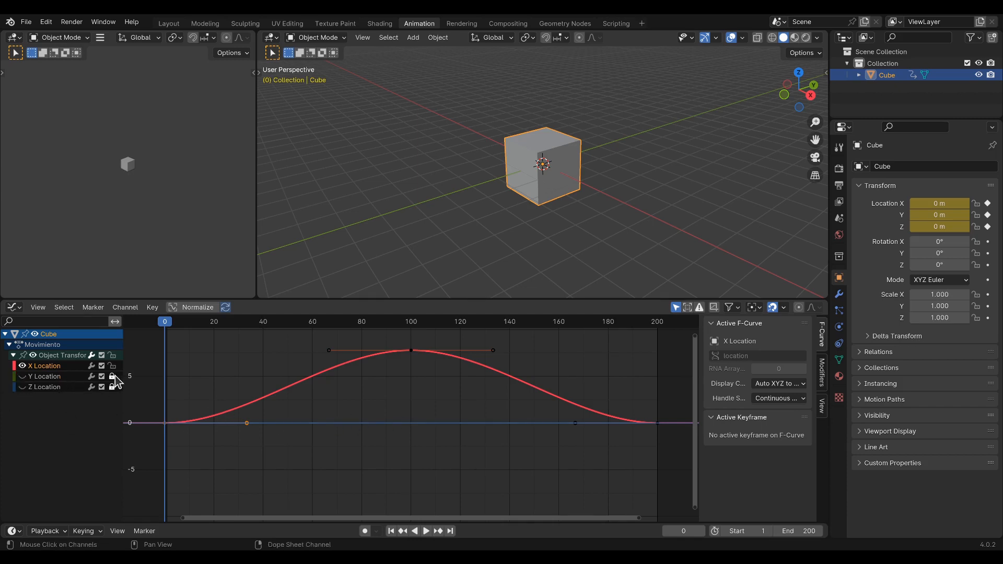
Step: Select the X Location curve's keyframes at frames 0, 100 and 200 in turn to inspect them and their handles
{"action": "left_click_drag", "start_coordinate": [304, 407], "coordinate": [375, 459]}
{"action": "left_click_drag", "start_coordinate": [292, 406], "coordinate": [316, 418]}
{"action": "left_click_drag", "start_coordinate": [345, 340], "coordinate": [459, 384]}
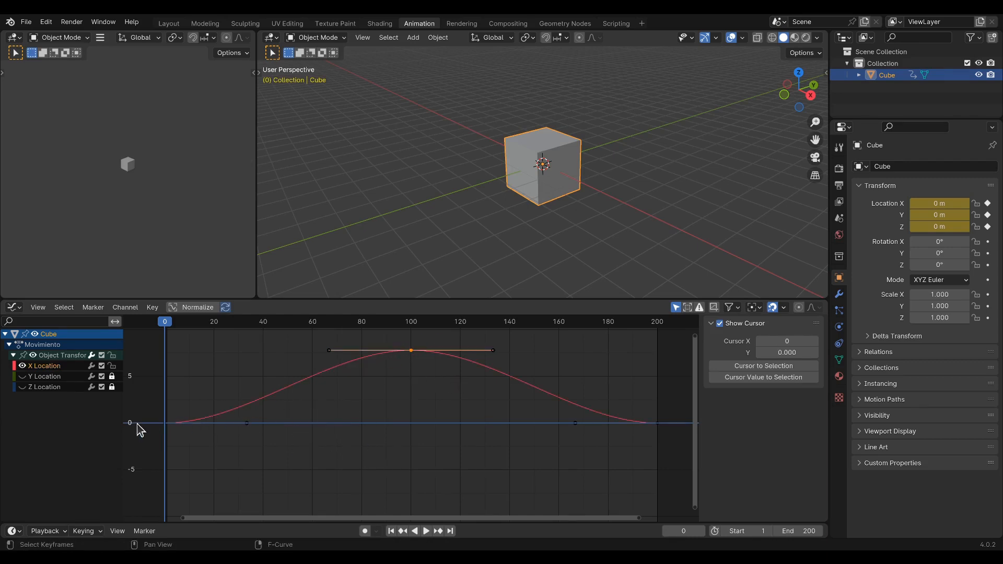
{"action": "left_click", "coordinate": [167, 434]}
{"action": "left_click", "coordinate": [165, 424]}
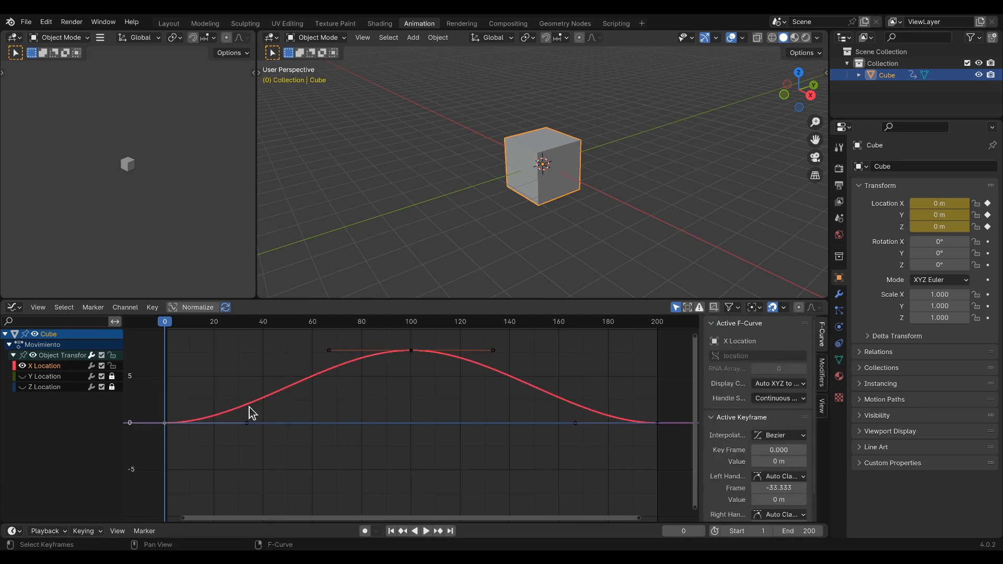
{"action": "left_click", "coordinate": [411, 351]}
{"action": "left_click", "coordinate": [657, 424]}
Step: Tilt the frame 100 keyframe of X Location slightly by moving its right handle up and adjusting its left handle
{"action": "left_click_drag", "start_coordinate": [478, 341], "coordinate": [493, 356]}
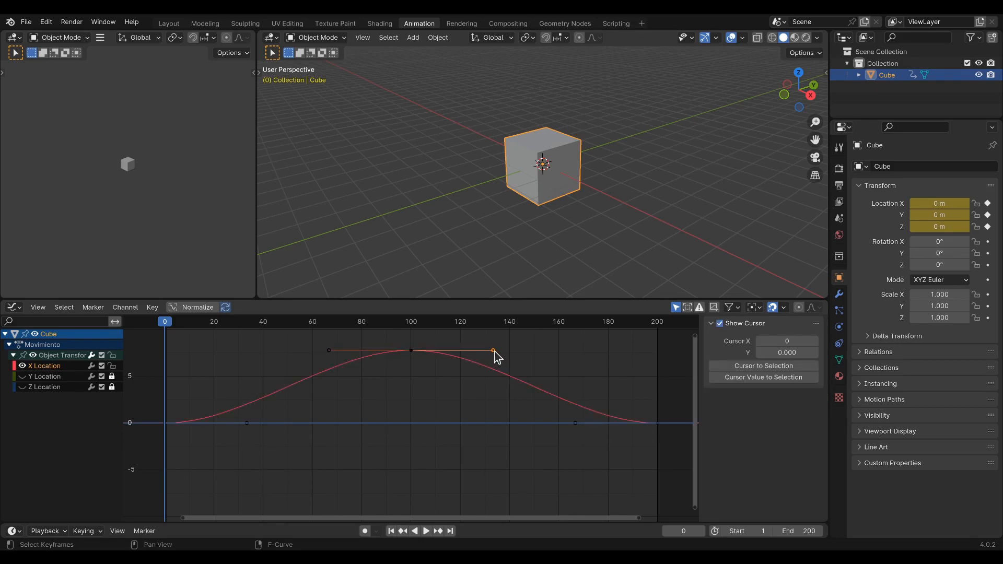
{"action": "key", "text": "g"}
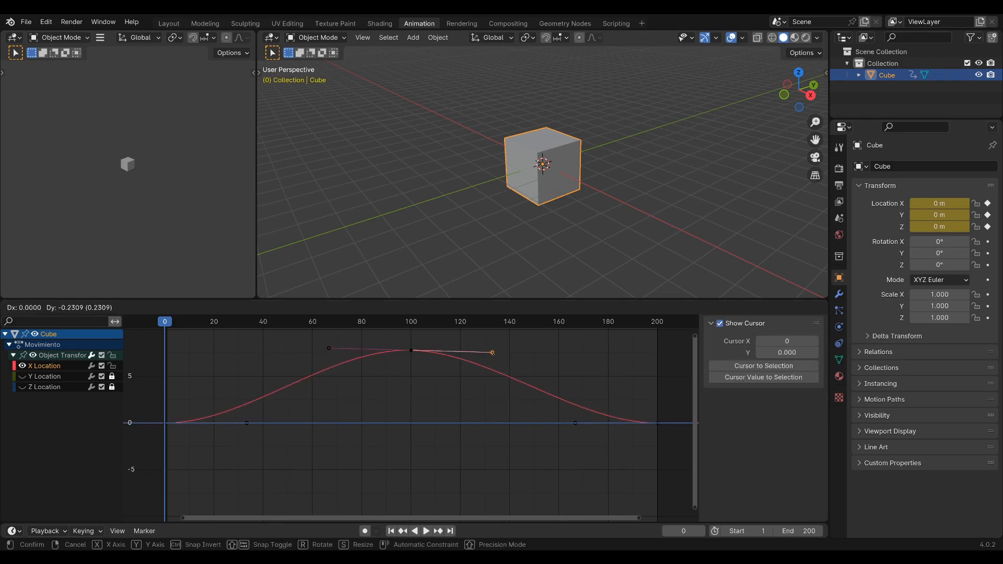
{"action": "left_click", "coordinate": [477, 359]}
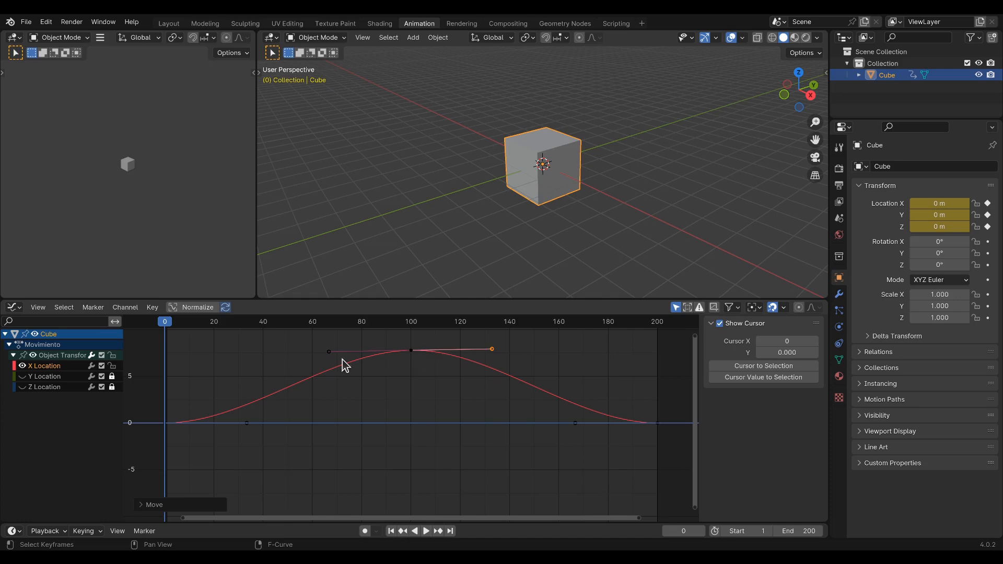
{"action": "left_click", "coordinate": [329, 352]}
{"action": "key", "text": "g"}
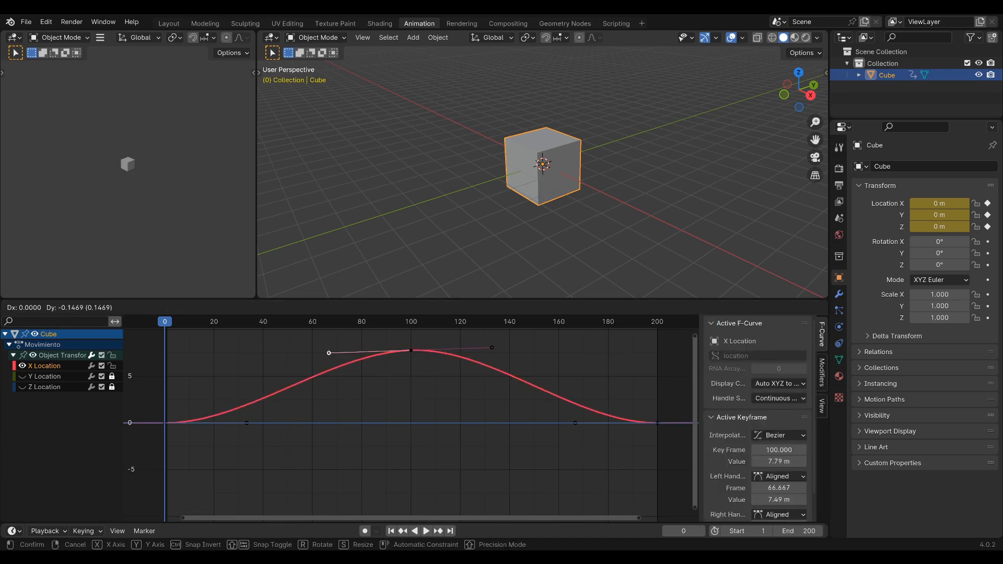
{"action": "left_click", "coordinate": [329, 351]}
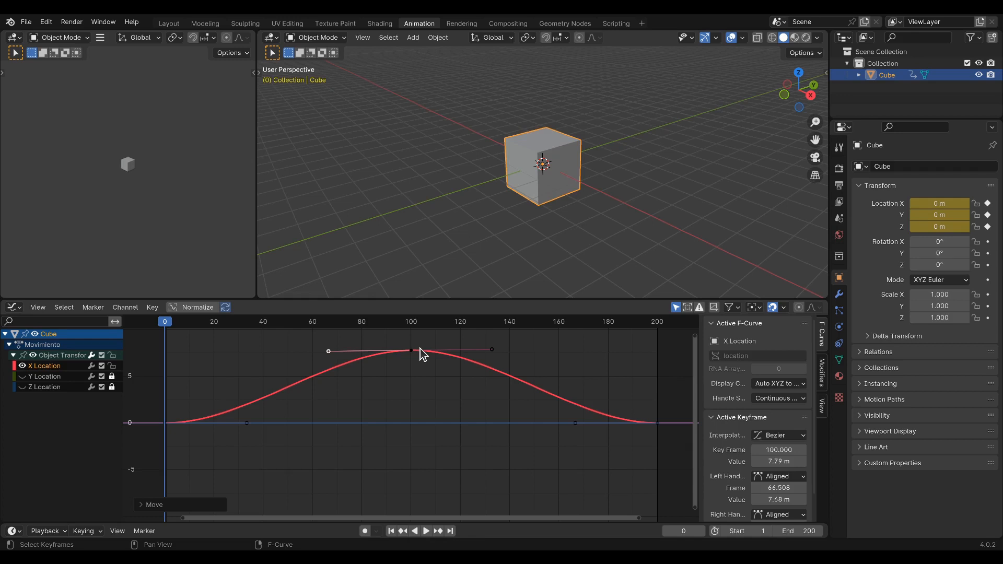
Step: Select all X Location keyframes, review the available handle types, and nudge the selected handles slightly
{"action": "left_click_drag", "start_coordinate": [159, 347], "coordinate": [680, 443]}
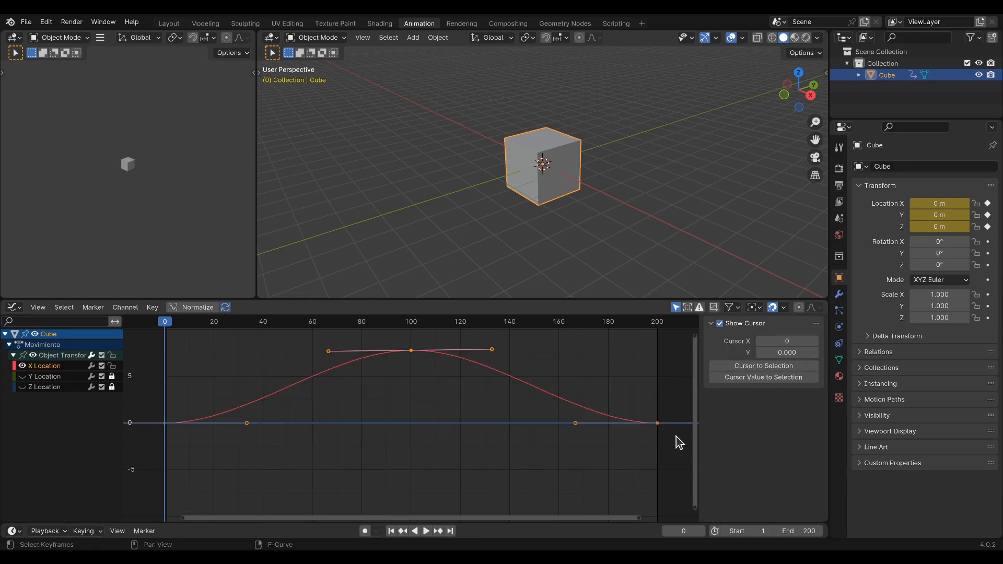
{"action": "right_click", "coordinate": [412, 351]}
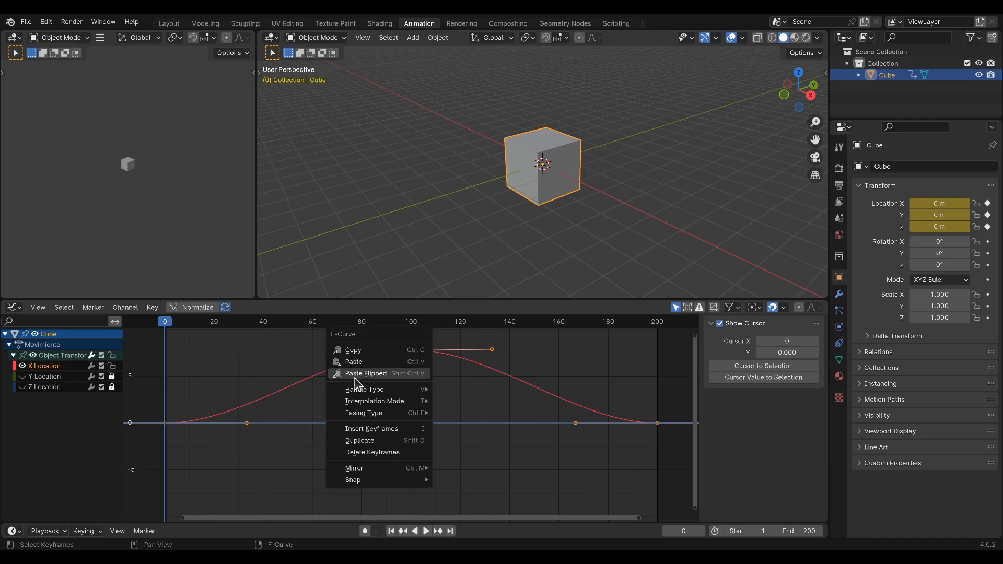
{"action": "mouse_move", "coordinate": [357, 392]}
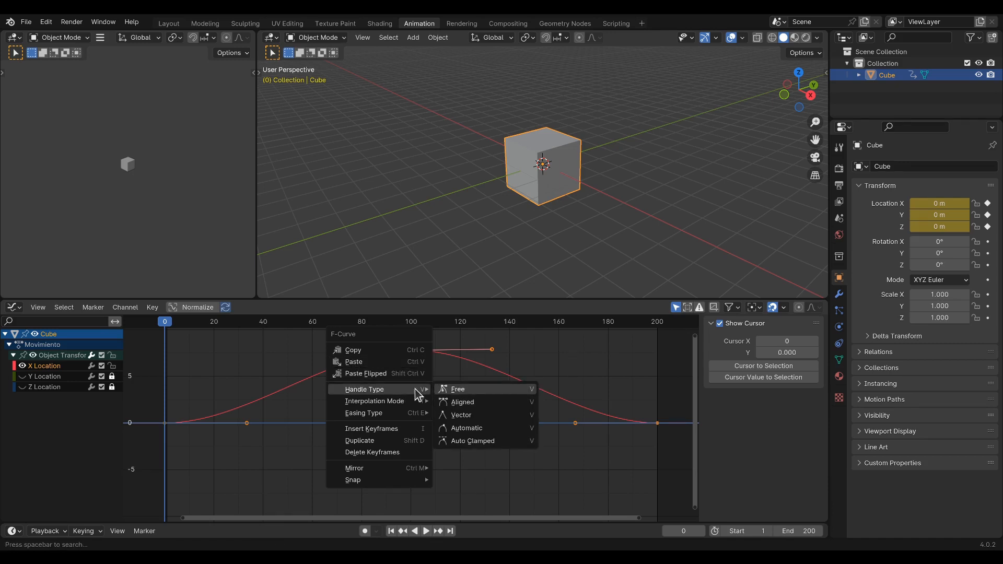
{"action": "left_click_drag", "start_coordinate": [492, 357], "coordinate": [491, 349]}
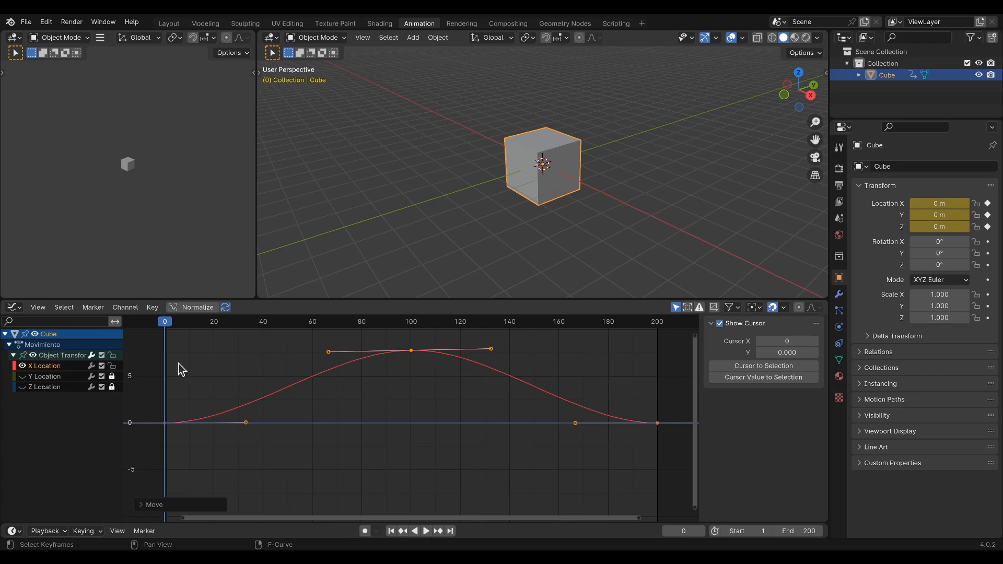
Step: Set all X Location keyframes to Constant interpolation, play the stepped animation and return to frame 1
{"action": "left_click_drag", "start_coordinate": [151, 350], "coordinate": [659, 461]}
{"action": "right_click", "coordinate": [411, 351]}
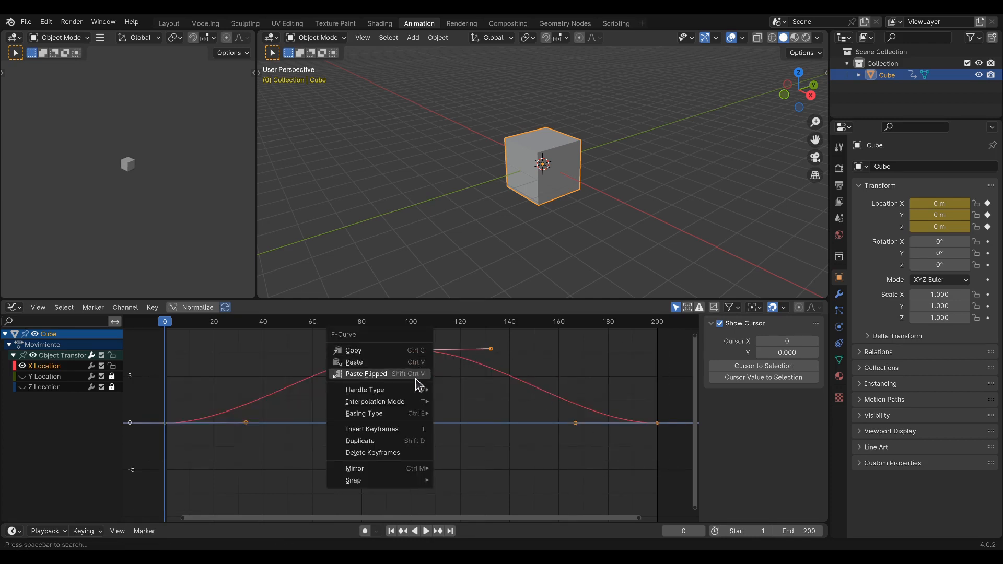
{"action": "mouse_move", "coordinate": [416, 395]}
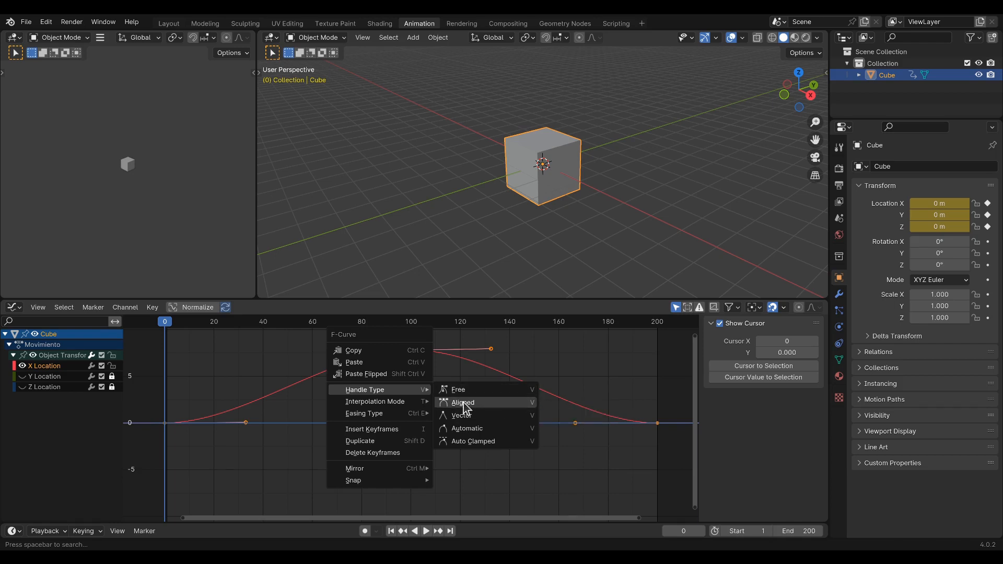
{"action": "mouse_move", "coordinate": [421, 406]}
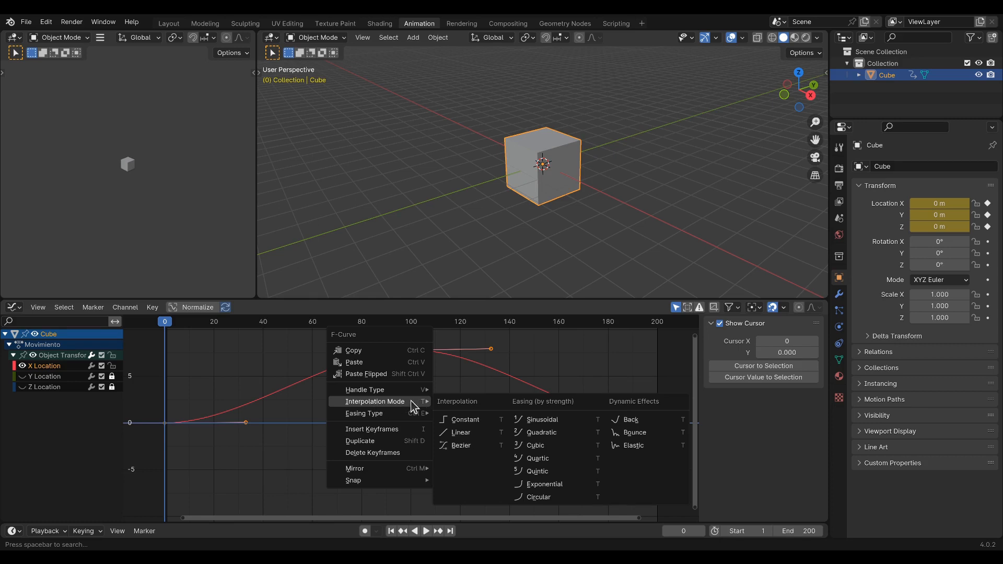
{"action": "left_click", "coordinate": [454, 428]}
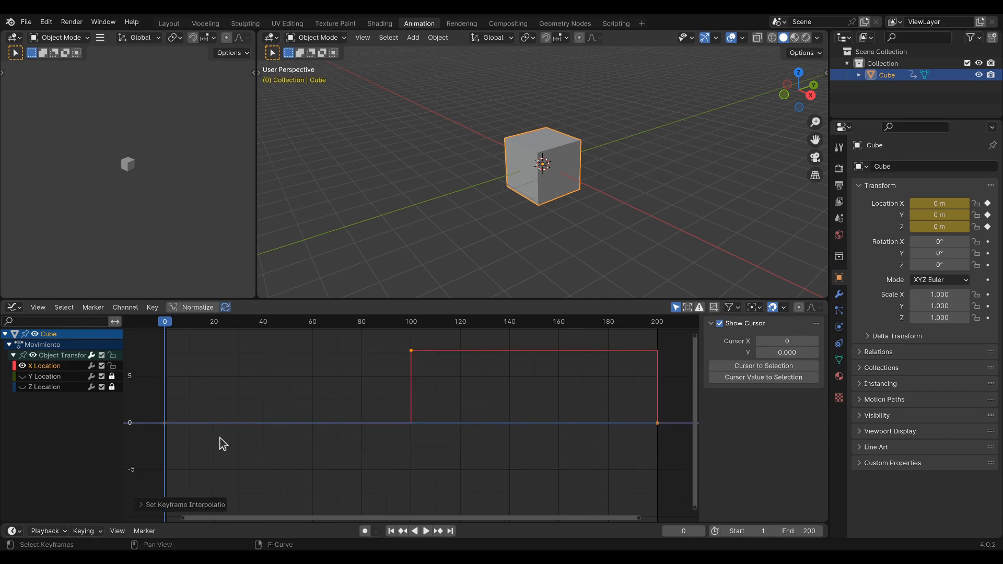
{"action": "key", "text": "space"}
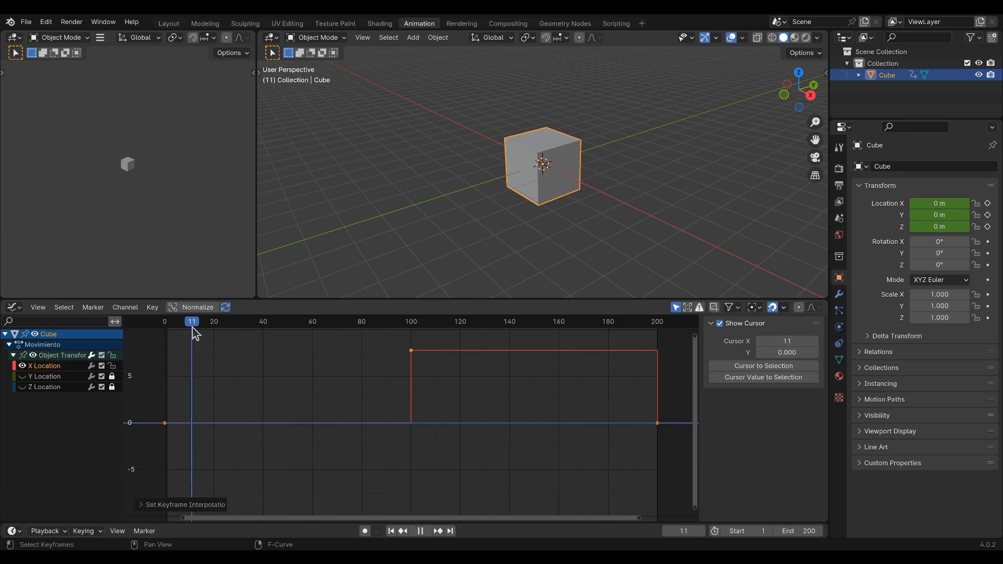
{"action": "left_click_drag", "start_coordinate": [318, 330], "coordinate": [168, 385]}
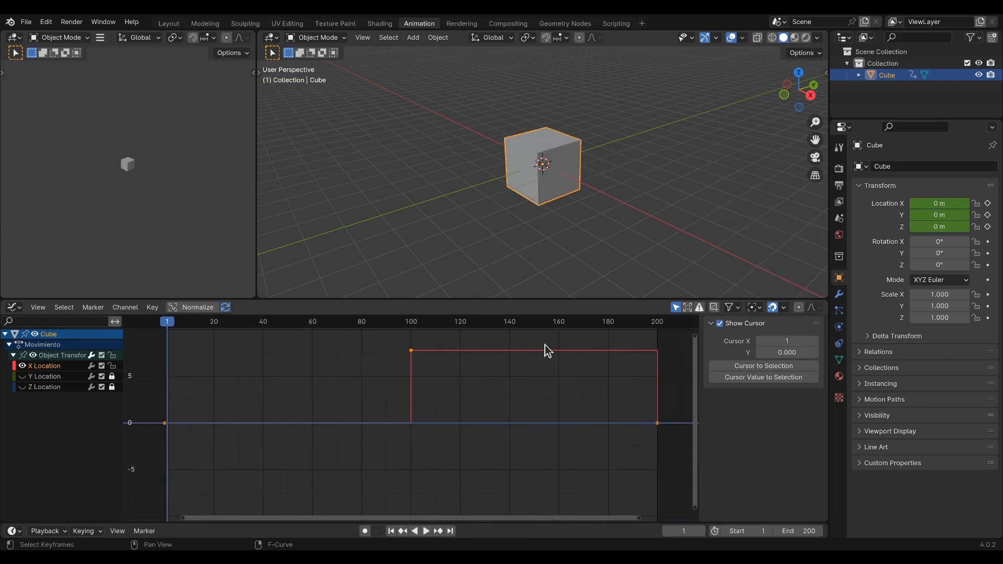
Step: Set all X Location keyframes to Linear interpolation, preview the movement and return to frame 0
{"action": "left_click_drag", "start_coordinate": [151, 340], "coordinate": [666, 447]}
{"action": "right_click", "coordinate": [417, 361]}
{"action": "mouse_move", "coordinate": [415, 354]}
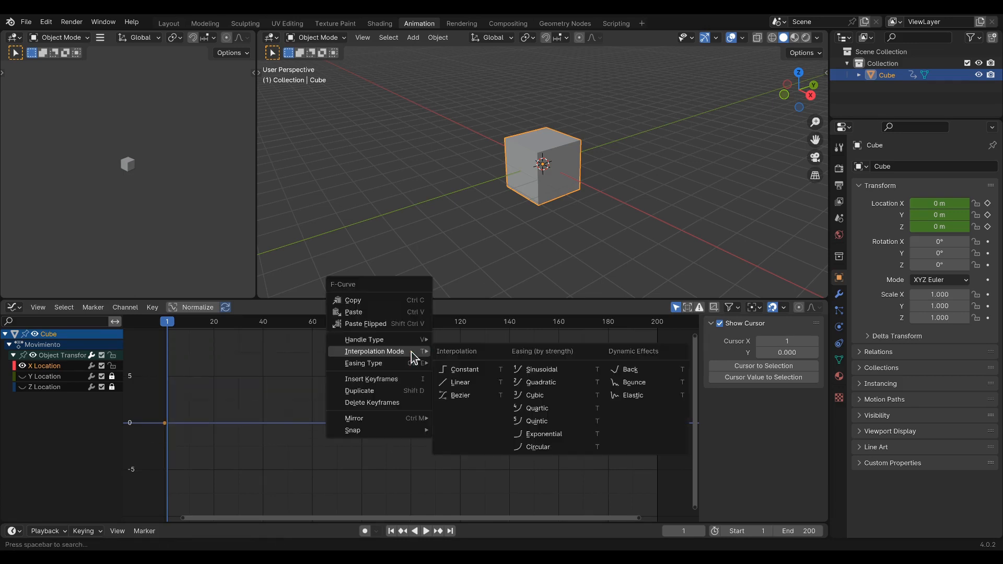
{"action": "left_click", "coordinate": [453, 383]}
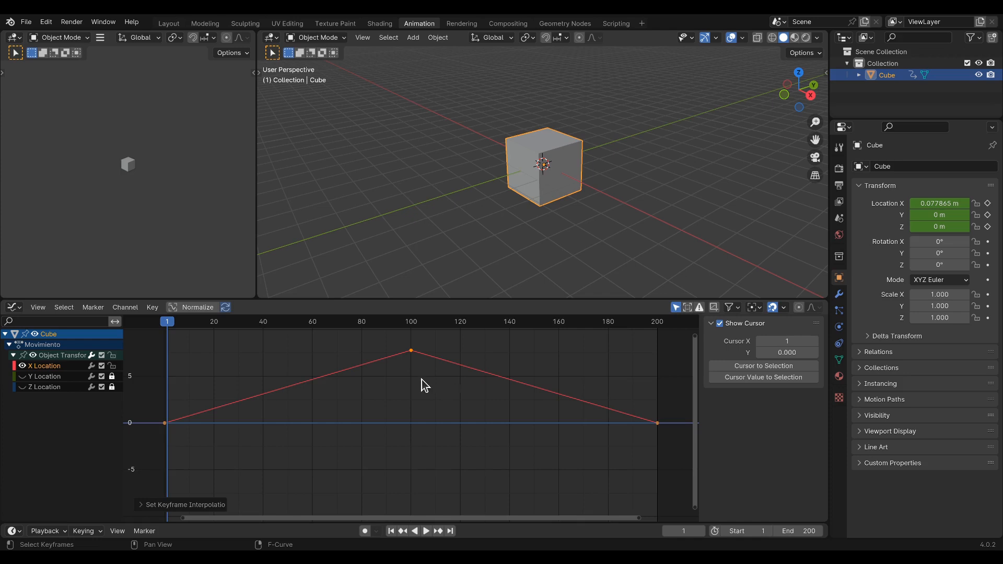
{"action": "key", "text": "space"}
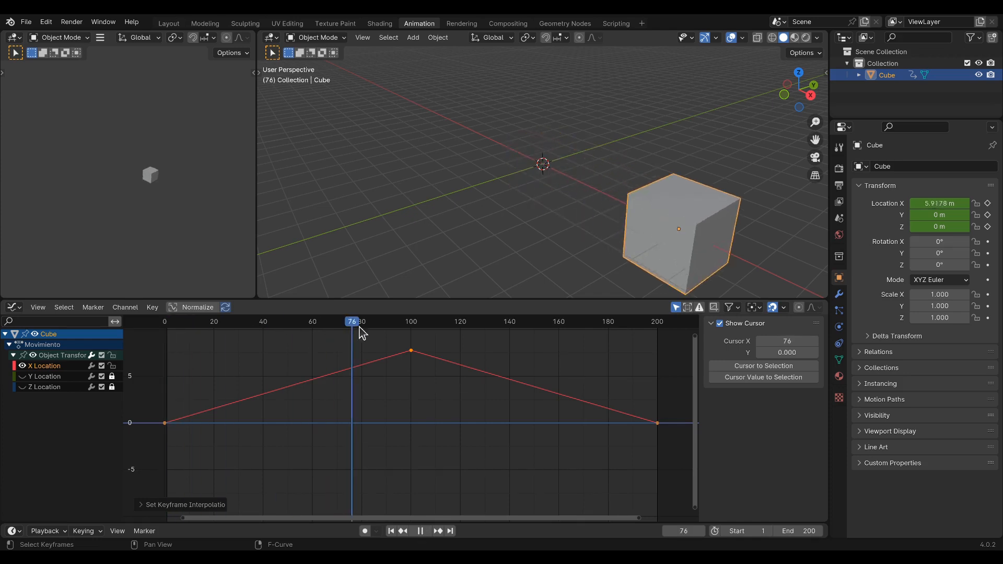
{"action": "left_click_drag", "start_coordinate": [535, 331], "coordinate": [160, 371]}
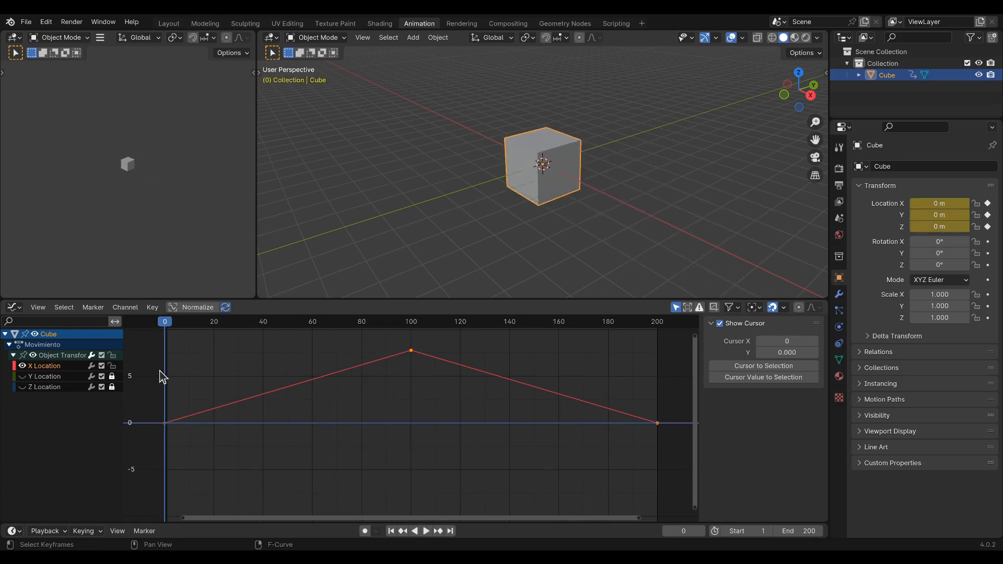
Step: Play the linear animation again, pause it at frame 59 and move back to the start of the timeline
{"action": "left_click", "coordinate": [426, 531]}
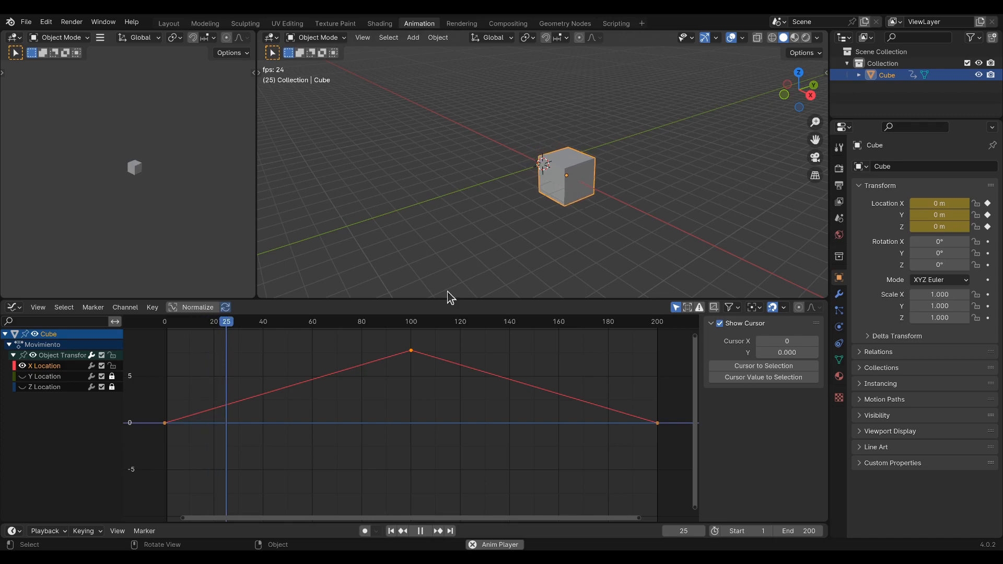
{"action": "left_click", "coordinate": [420, 531]}
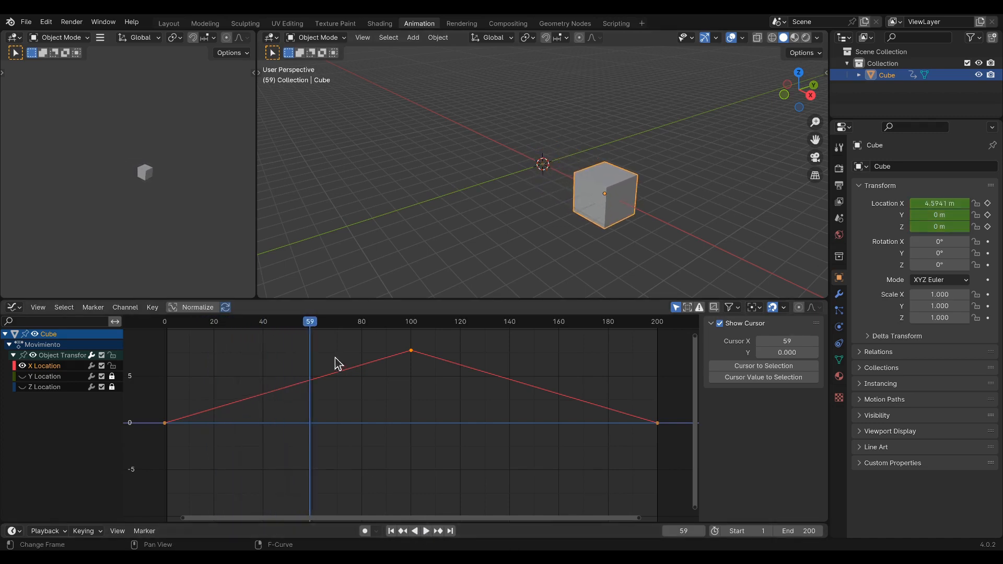
{"action": "left_click_drag", "start_coordinate": [312, 329], "coordinate": [169, 330]}
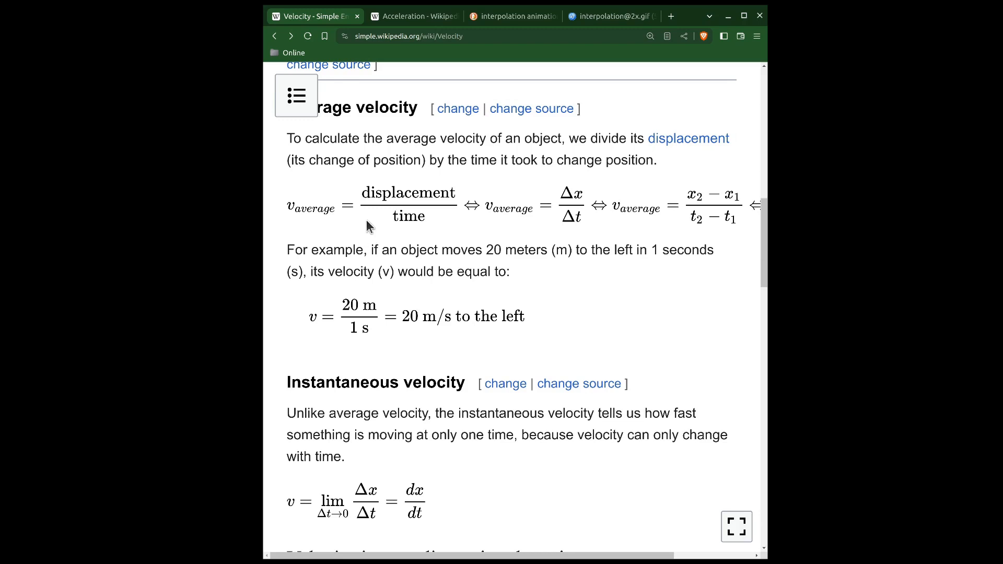
Step: Examine the Average velocity and Instantaneous velocity sections of the Simple English Wikipedia Velocity article in the browser
{"action": "scroll", "coordinate": [356, 225], "scroll_direction": "up", "scroll_amount": 2}
{"action": "left_click_drag", "start_coordinate": [289, 168], "coordinate": [413, 168]}
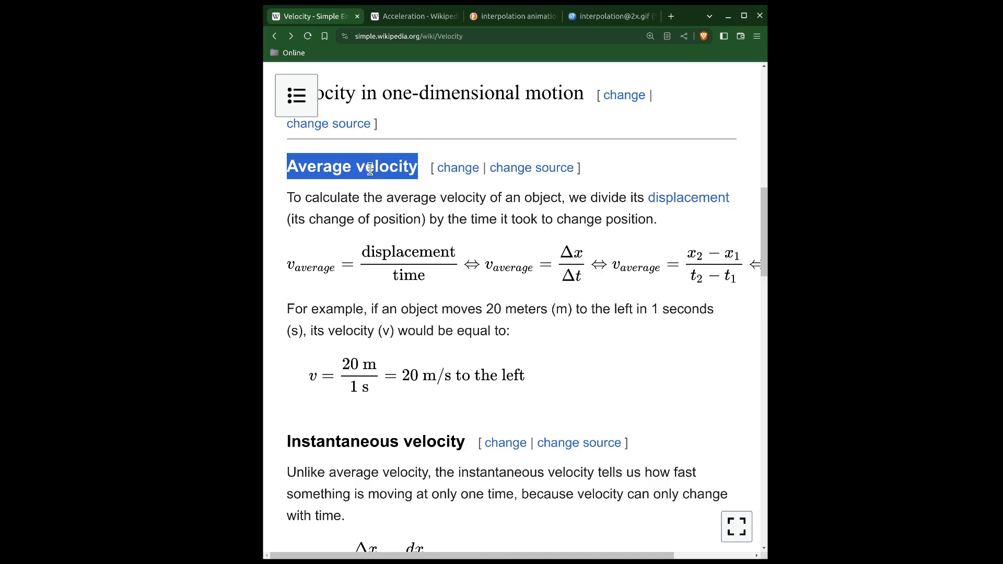
{"action": "scroll", "coordinate": [306, 262], "scroll_direction": "down", "scroll_amount": 4}
{"action": "left_click_drag", "start_coordinate": [282, 324], "coordinate": [466, 325]}
{"action": "scroll", "coordinate": [442, 325], "scroll_direction": "up", "scroll_amount": 2}
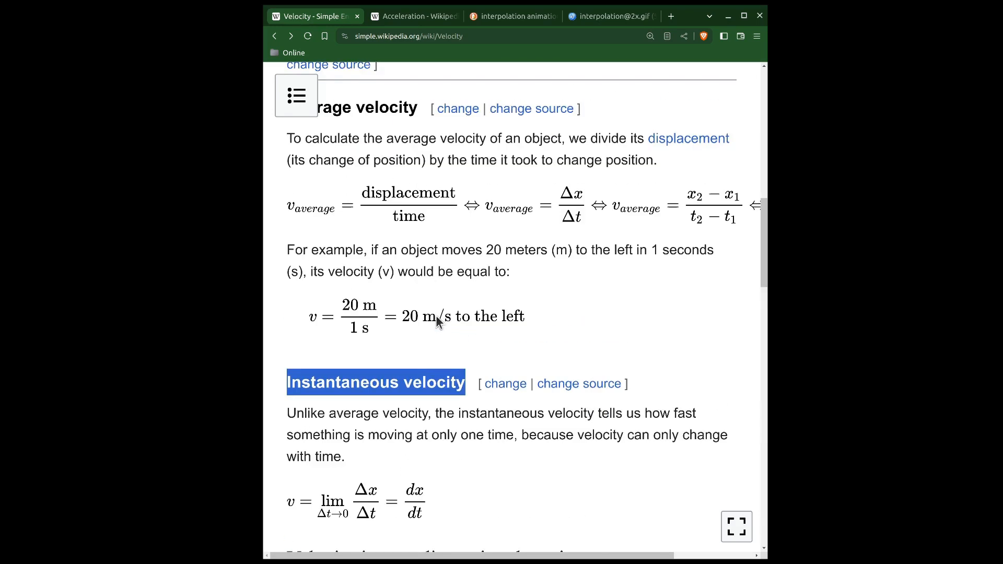
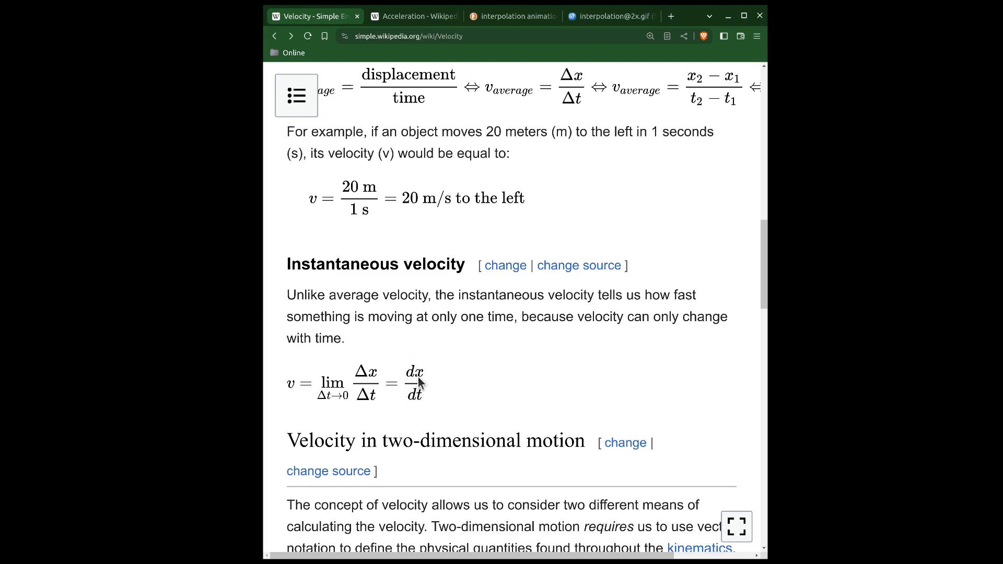
{"action": "scroll", "coordinate": [410, 393], "scroll_direction": "up", "scroll_amount": 2}
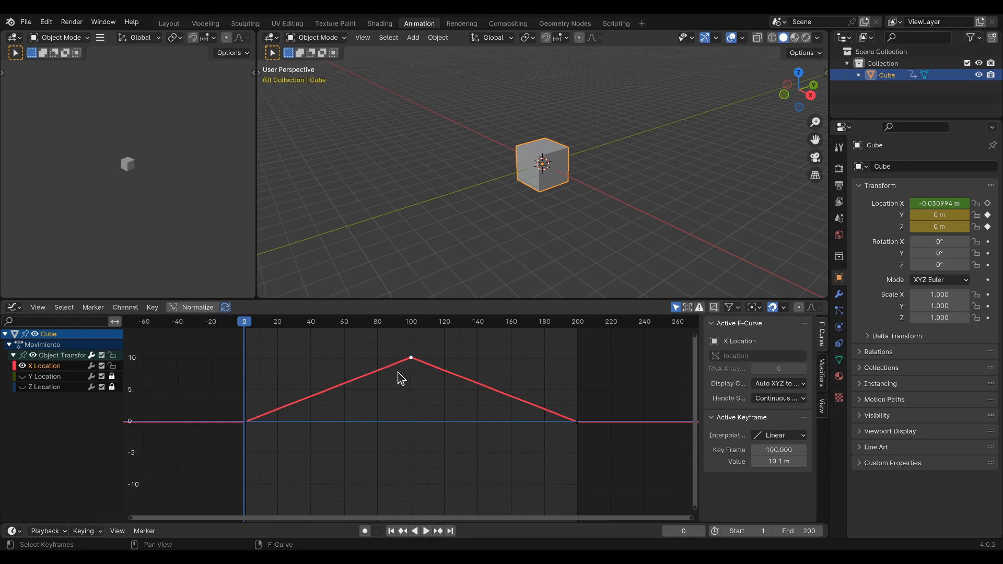
Step: Try to lower the X Location keyframe at frame 100 in the Graph Editor
{"action": "key", "text": "g"}
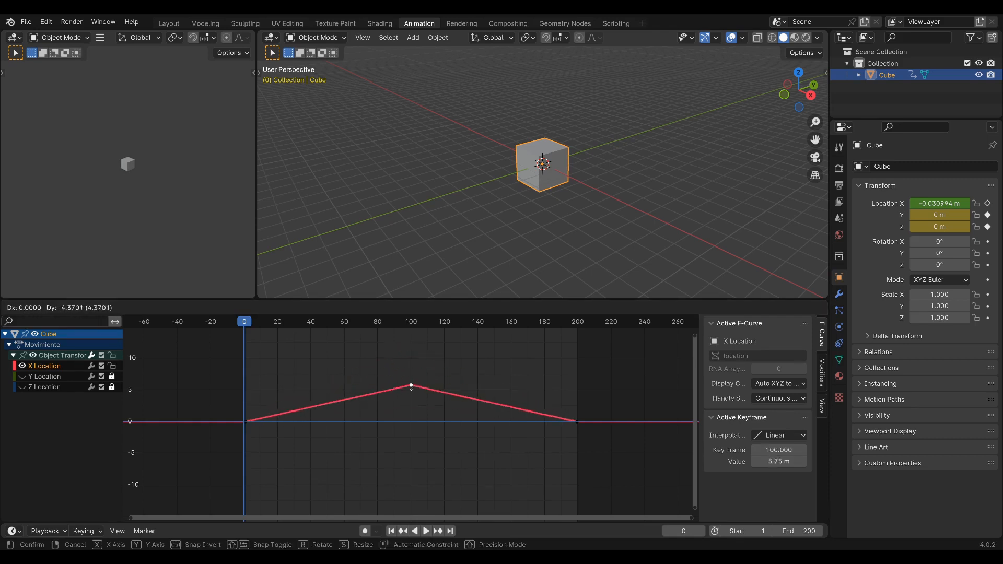
{"action": "key", "text": "Escape"}
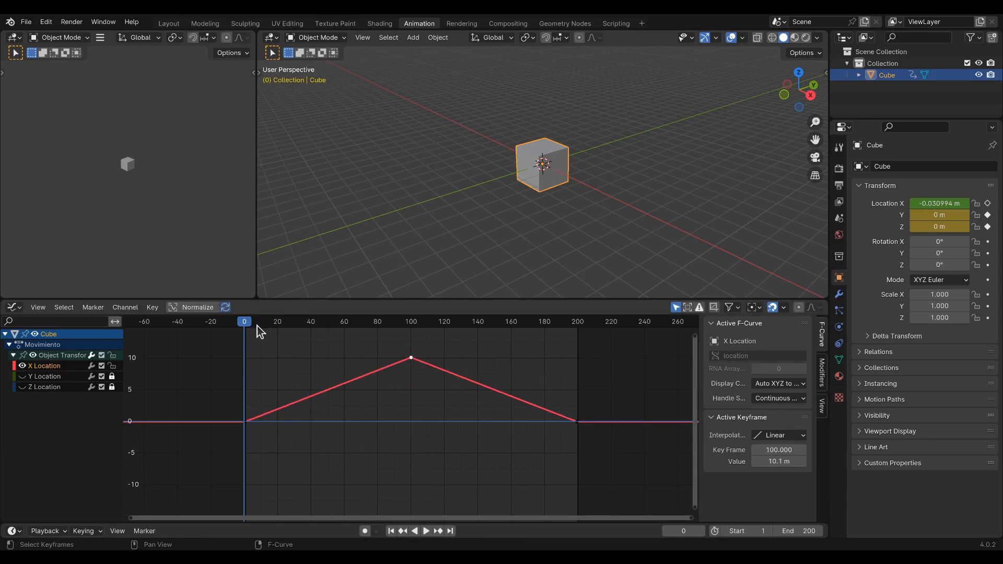
Step: Scale the first and last X Location keyframes along X towards the middle keyframe, to about frames 84 and 116
{"action": "left_click_drag", "start_coordinate": [215, 408], "coordinate": [589, 435]}
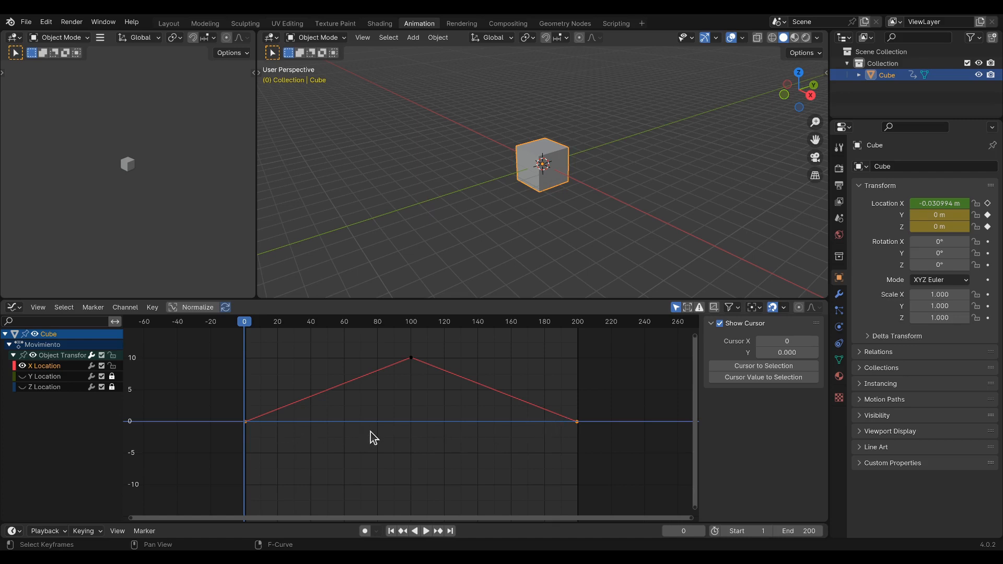
{"action": "key", "text": "s"}
{"action": "key", "text": "x"}
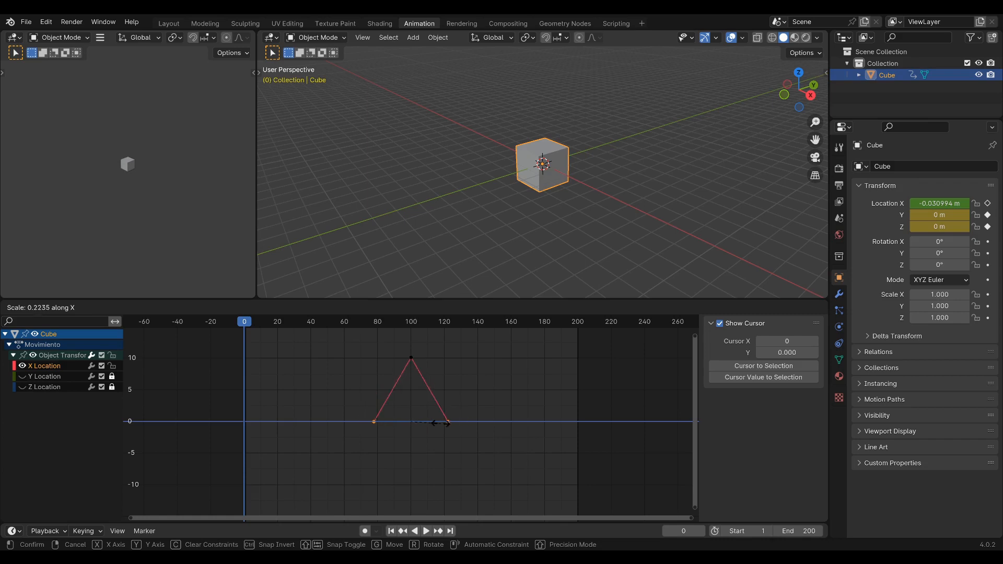
{"action": "left_click", "coordinate": [432, 424]}
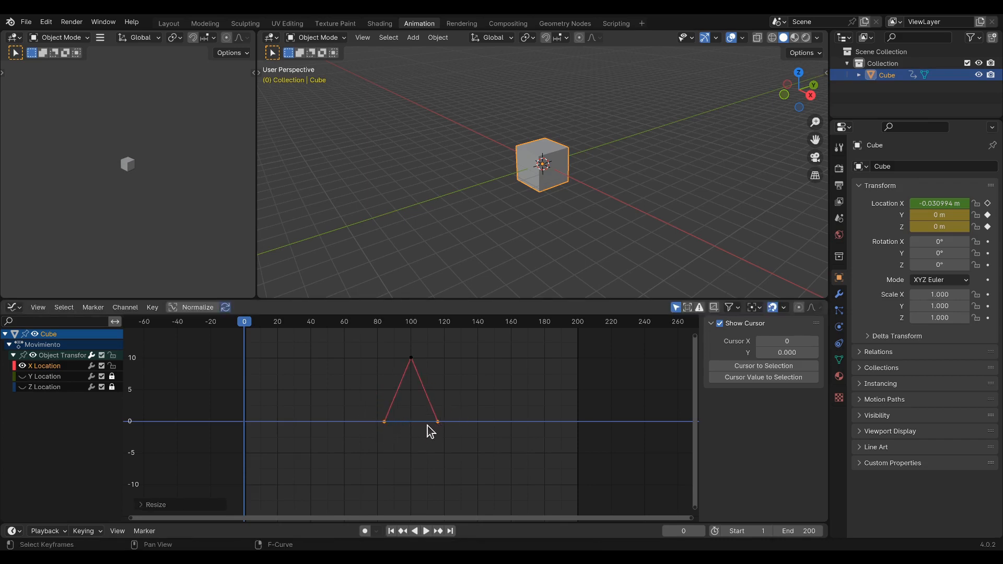
Step: Preview the cube's motion through the closely spaced keyframes and return the playhead to frame 0
{"action": "key", "text": "space"}
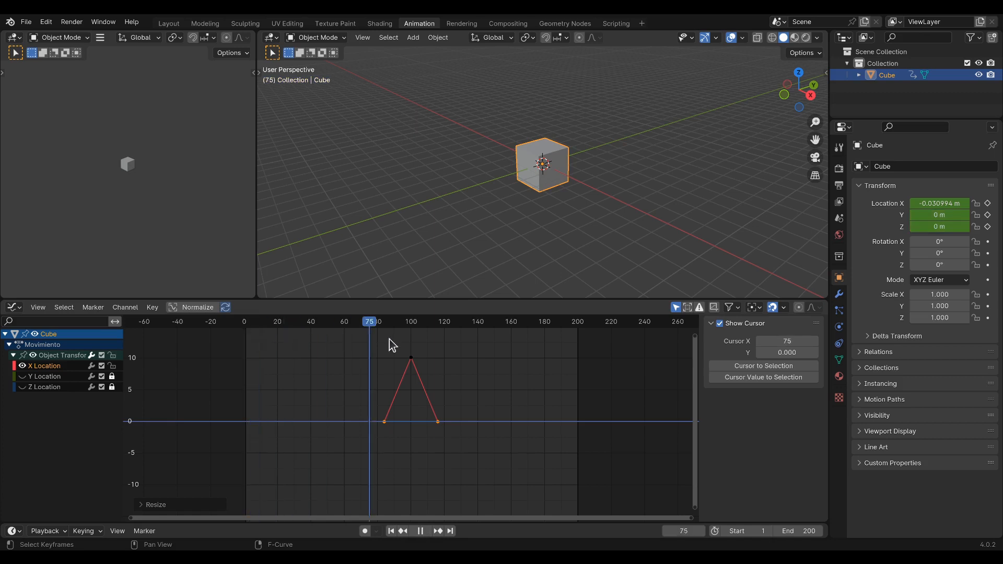
{"action": "key", "text": "space"}
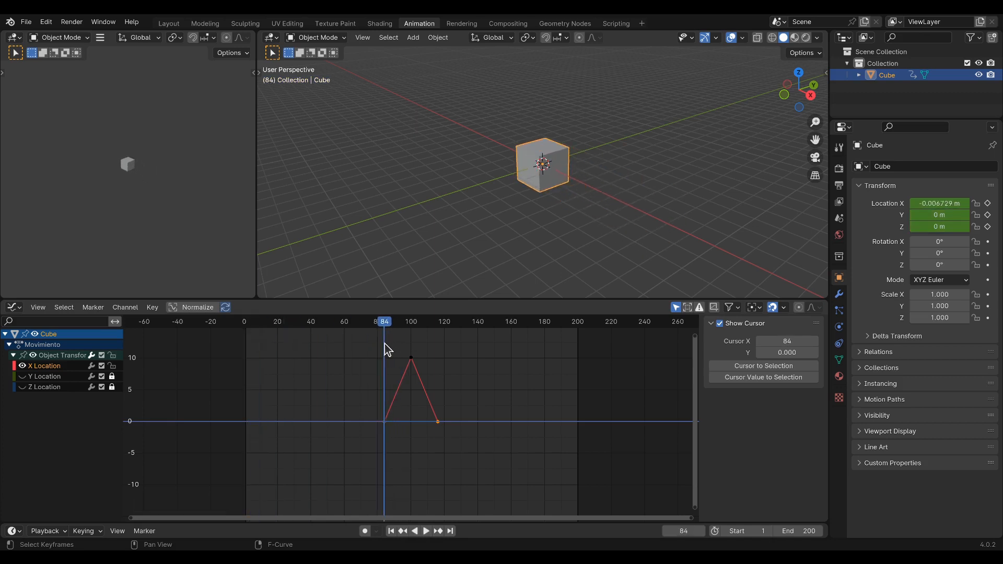
{"action": "left_click", "coordinate": [424, 532]}
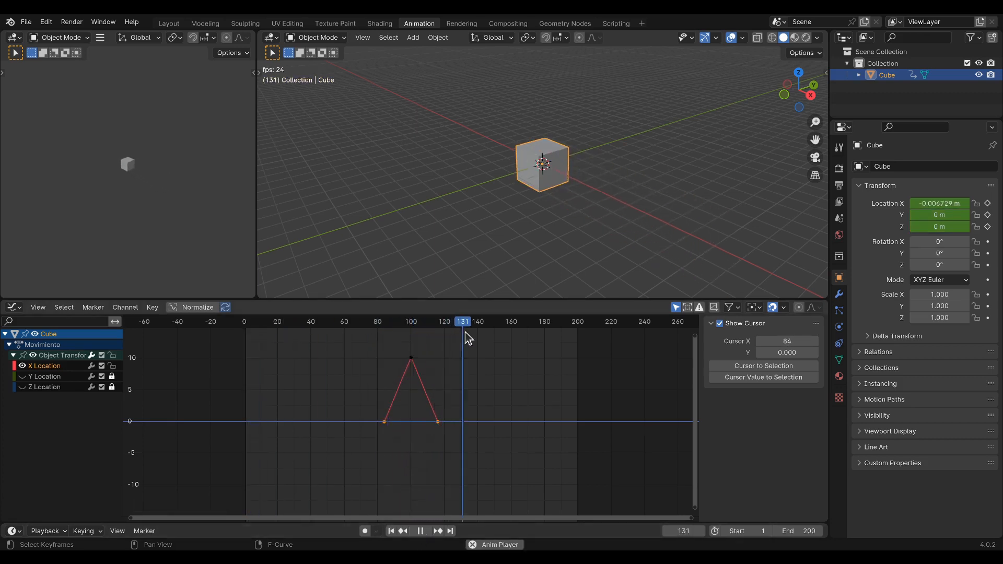
{"action": "left_click", "coordinate": [421, 531]}
{"action": "left_click", "coordinate": [386, 423]}
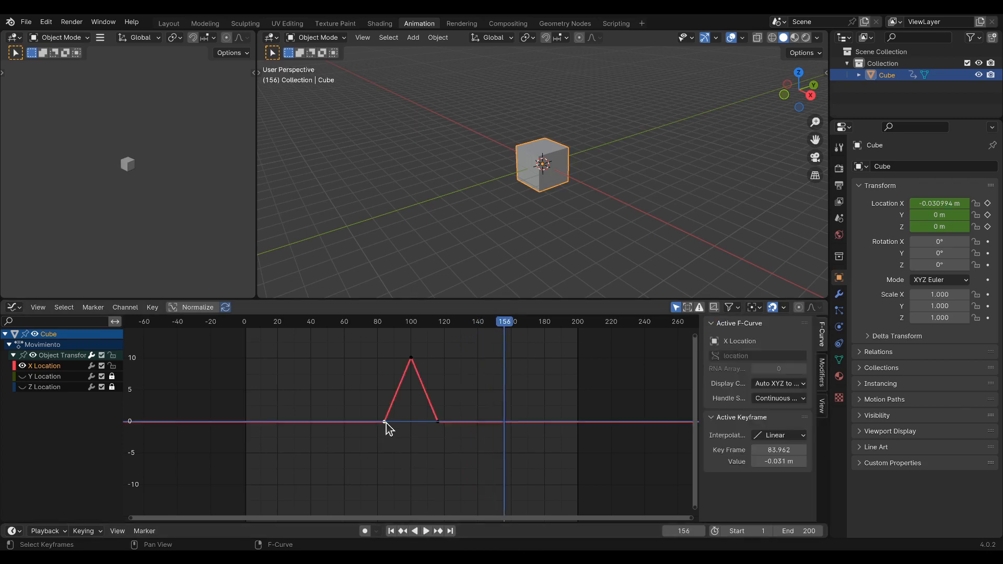
{"action": "left_click_drag", "start_coordinate": [511, 322], "coordinate": [169, 384]}
{"action": "key", "text": "space"}
Step: Scale the outer X Location keyframes out to about frames 0 and 200, preview the motion and return to frame 0
{"action": "left_click_drag", "start_coordinate": [321, 389], "coordinate": [450, 448]}
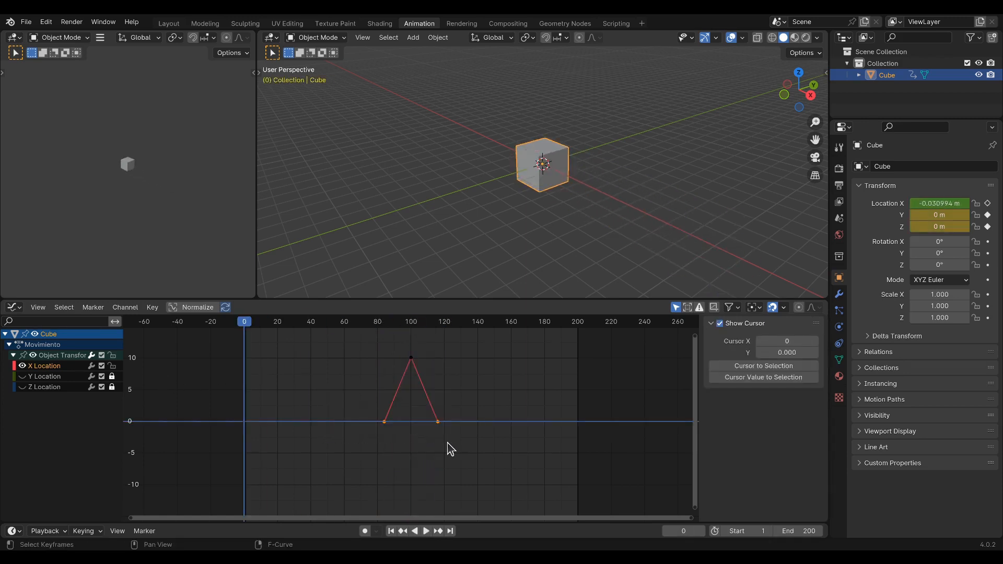
{"action": "key", "text": "s"}
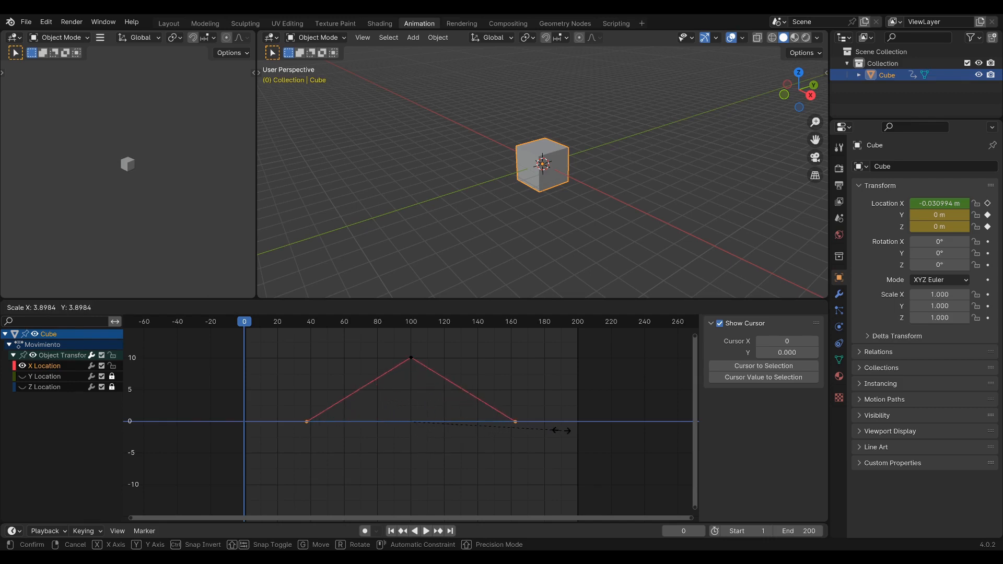
{"action": "left_click", "coordinate": [652, 422]}
{"action": "key", "text": "space"}
{"action": "left_click_drag", "start_coordinate": [524, 344], "coordinate": [244, 377]}
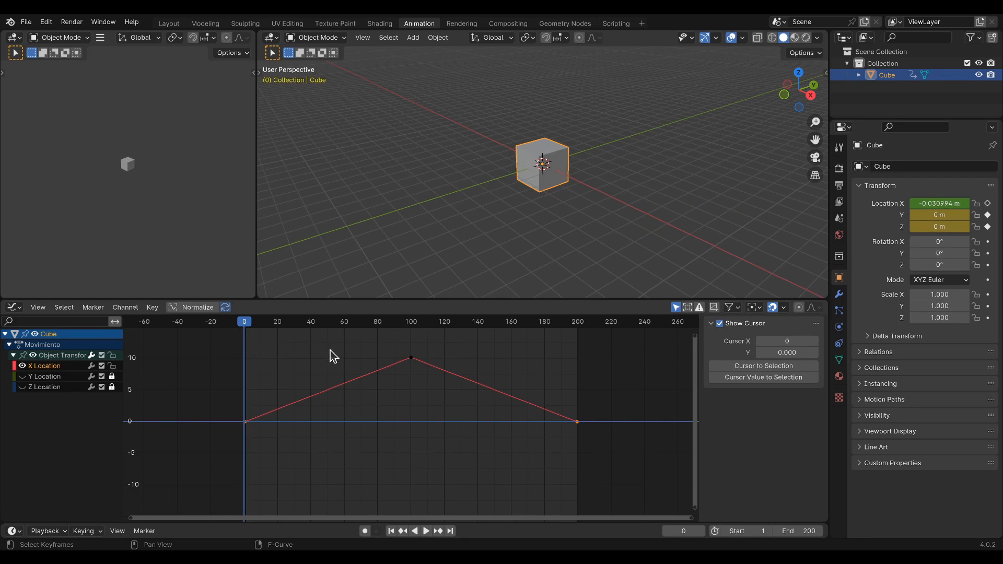
Step: Try raising the X Location keyframe at frame 100 to about 14.3 m and move it back down to 10.1 m
{"action": "left_click", "coordinate": [412, 359]}
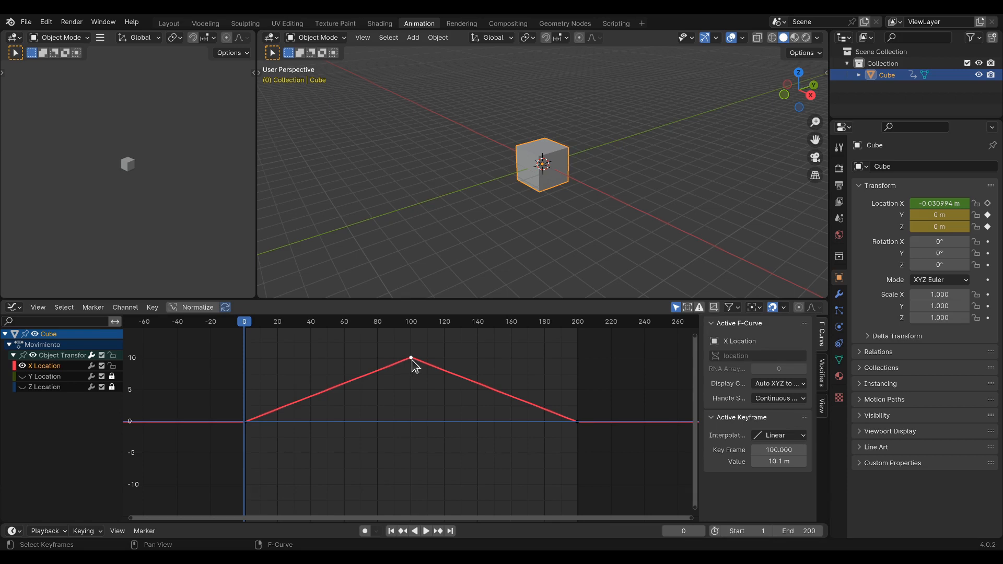
{"action": "key", "text": "g"}
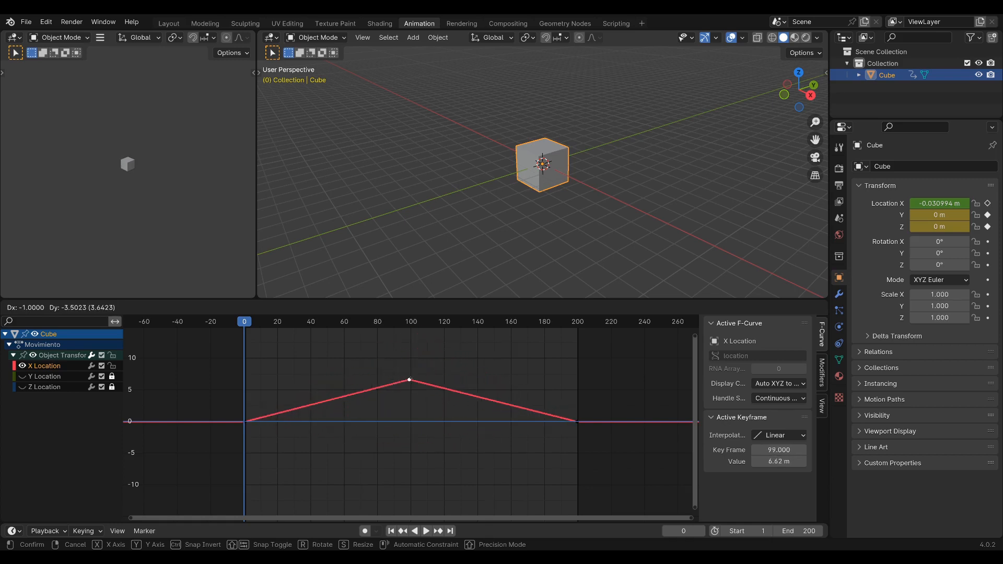
{"action": "left_click", "coordinate": [413, 335]}
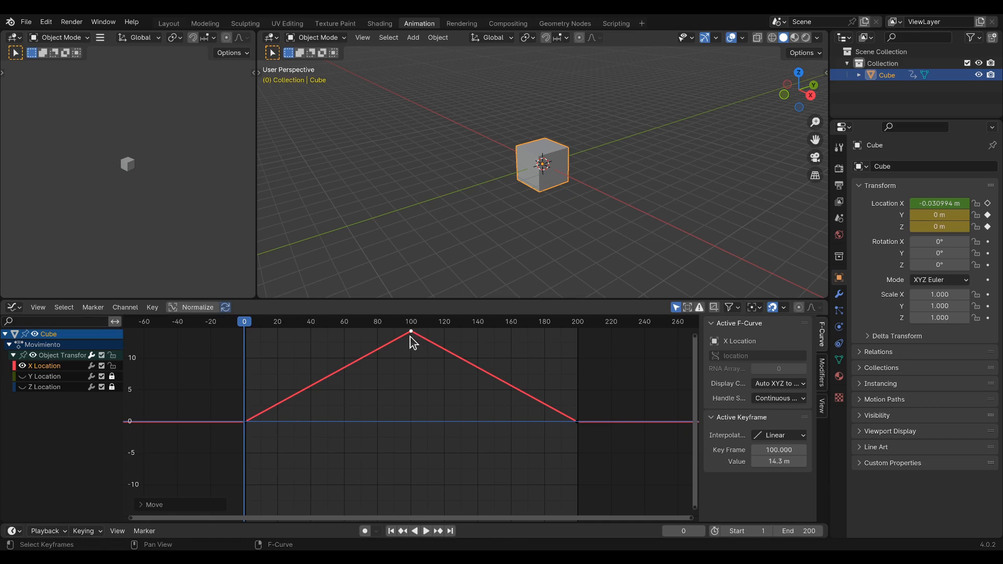
{"action": "left_click_drag", "start_coordinate": [410, 337], "coordinate": [411, 357]}
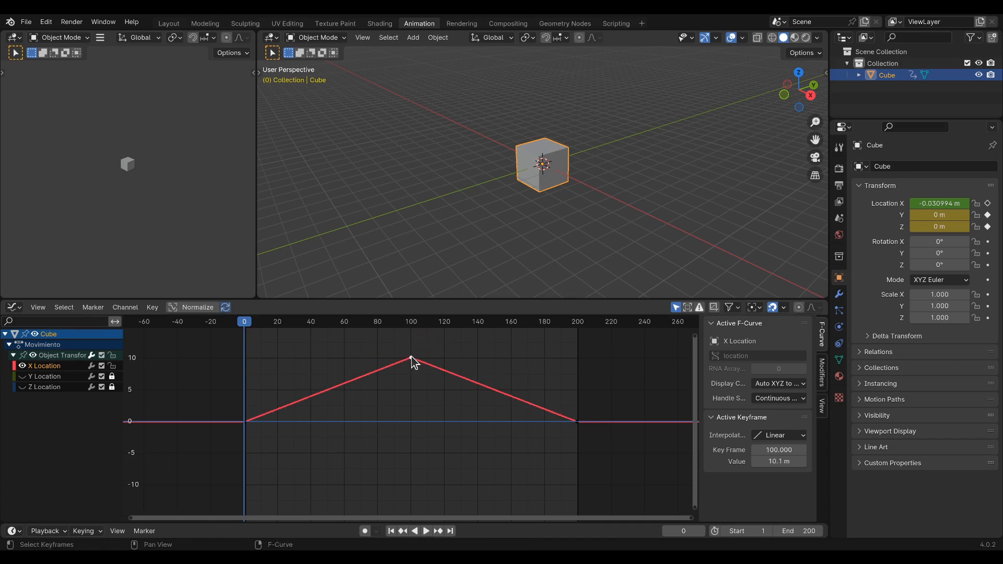
Step: Try scaling the first and last X Location keyframes along X close to frame 100, and undo the scaling
{"action": "left_click_drag", "start_coordinate": [223, 413], "coordinate": [601, 430]}
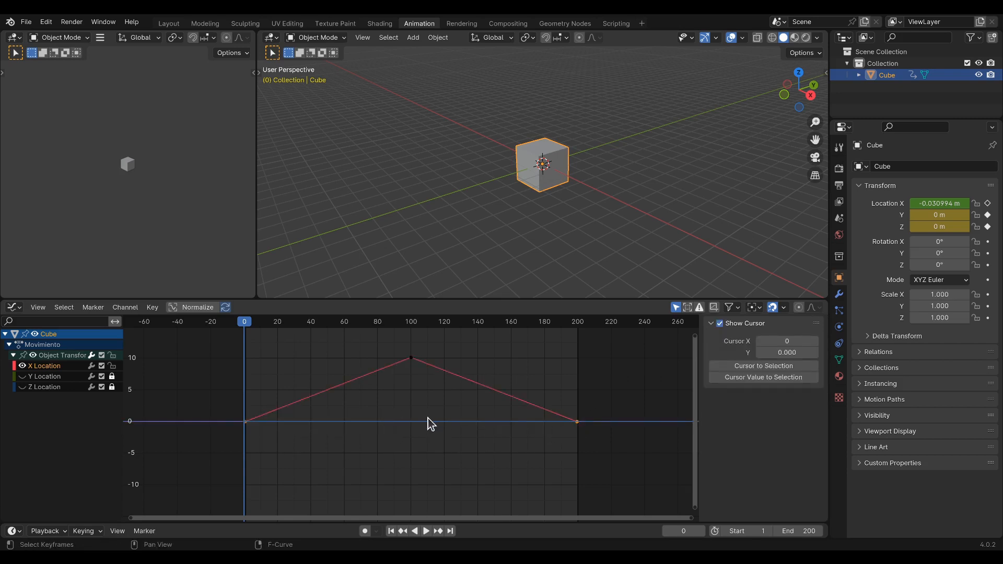
{"action": "key", "text": "s"}
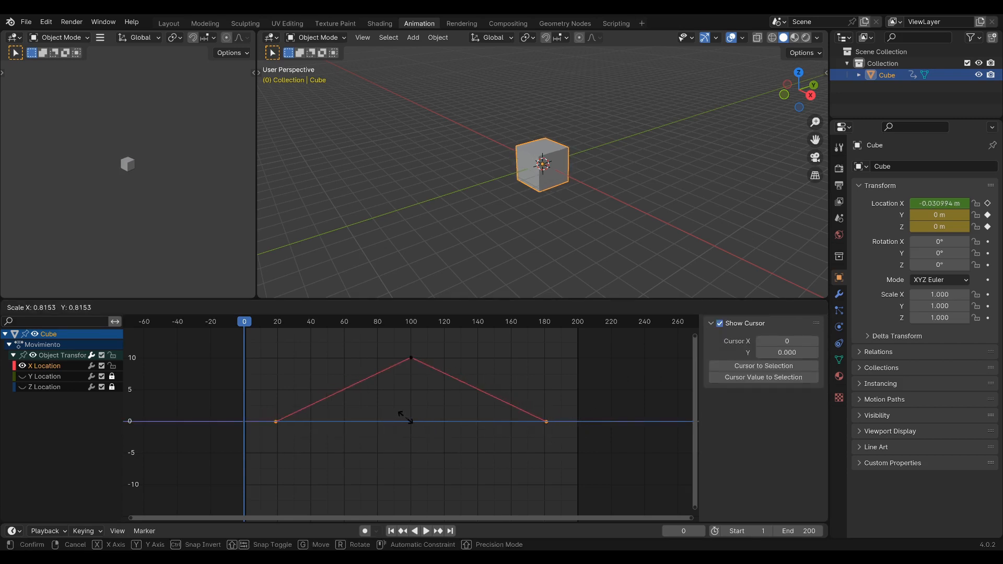
{"action": "key", "text": "x"}
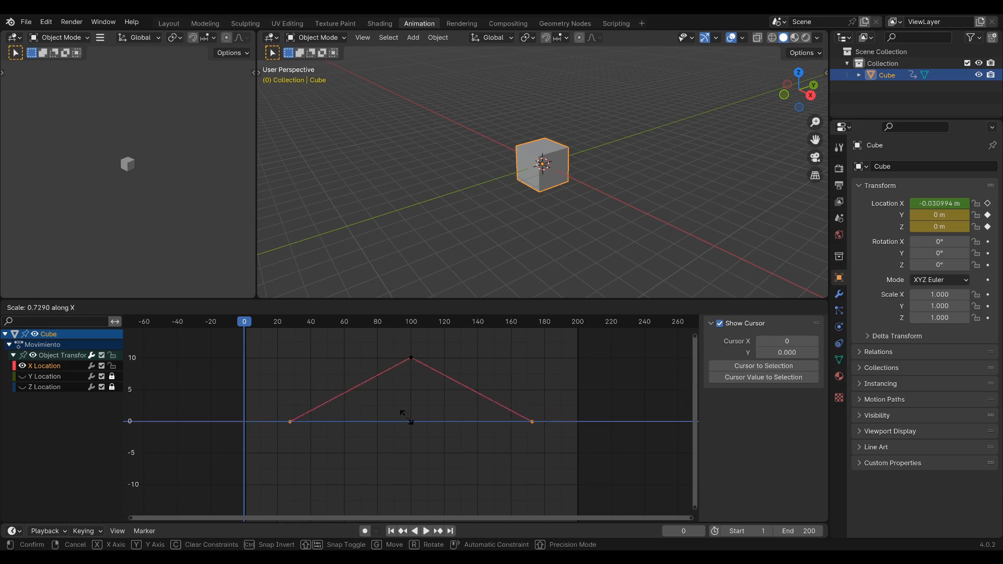
{"action": "left_click", "coordinate": [411, 424]}
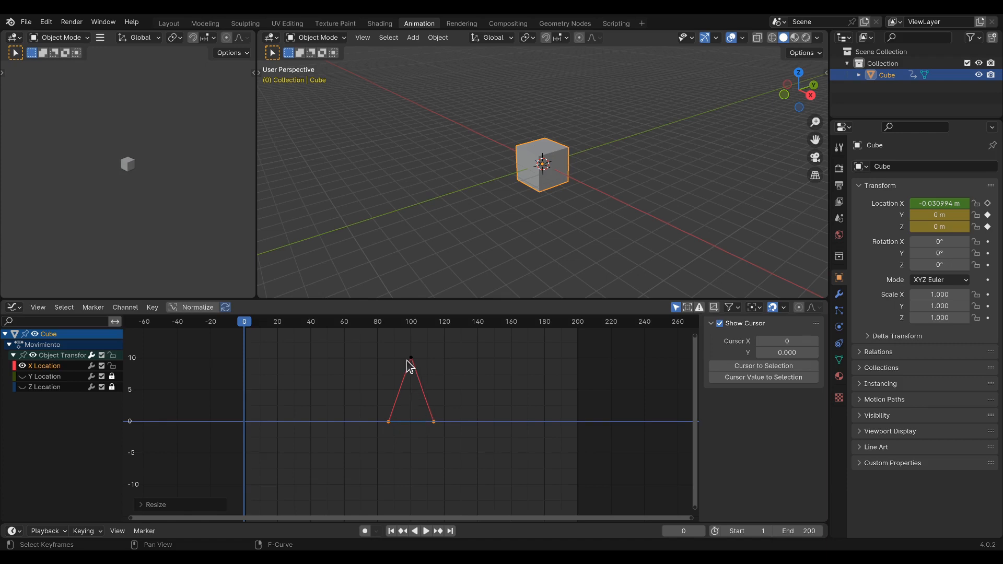
{"action": "key", "text": "ctrl+z"}
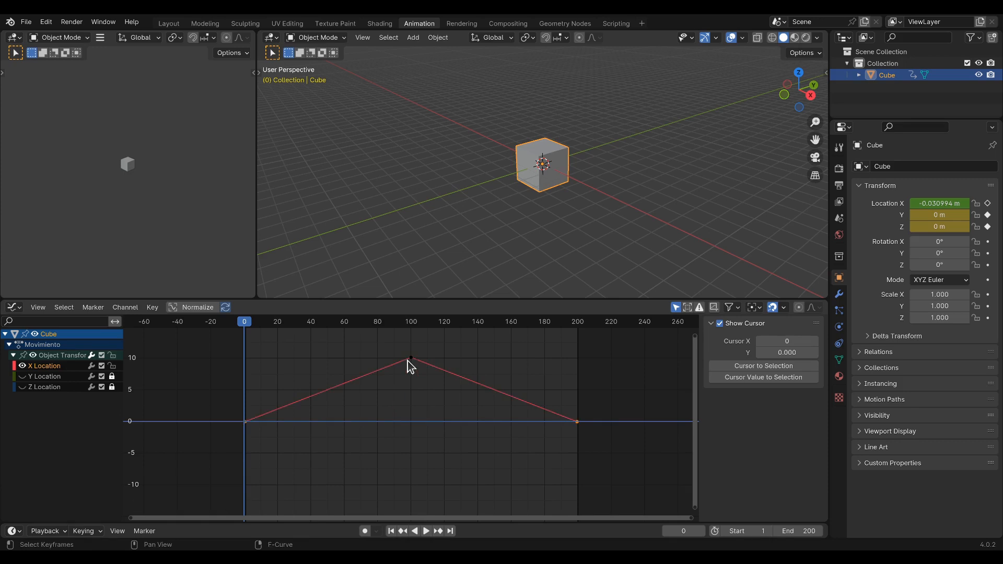
Step: Lower the X Location keyframe at frame 100 to about 0.95 m, preview the motion and return to frame 0
{"action": "left_click", "coordinate": [411, 359]}
{"action": "left_click_drag", "start_coordinate": [412, 358], "coordinate": [412, 415]}
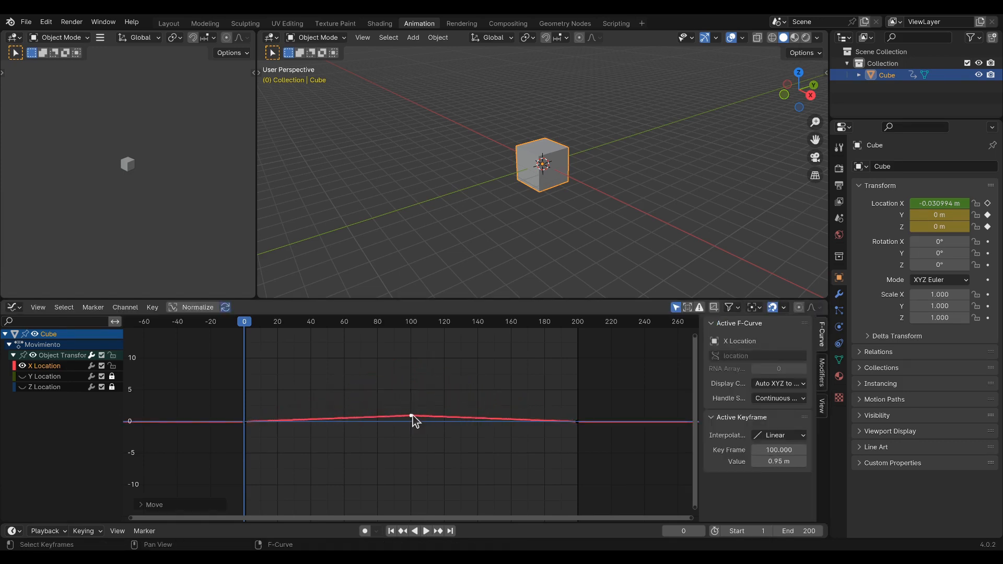
{"action": "left_click", "coordinate": [423, 531]}
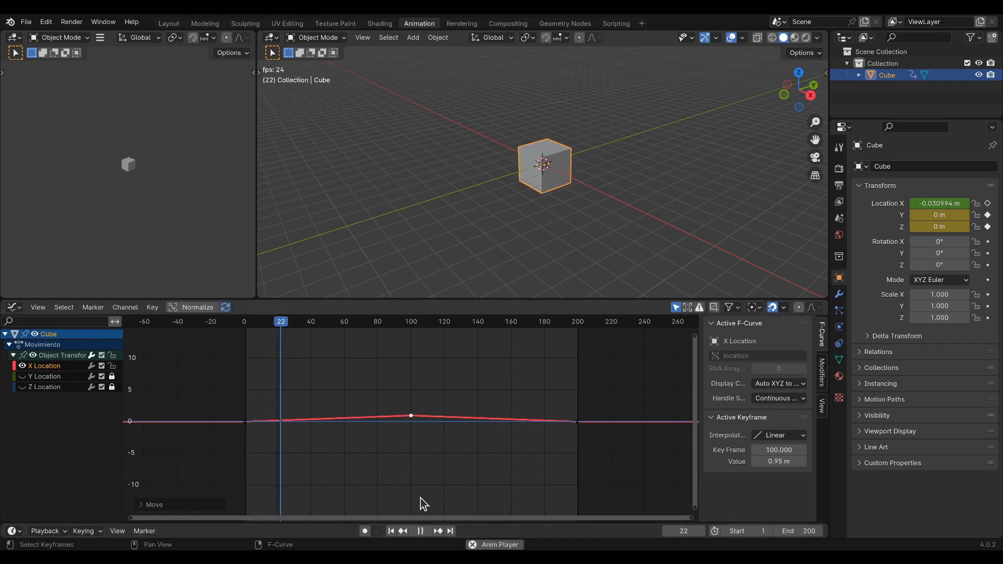
{"action": "left_click", "coordinate": [420, 532]}
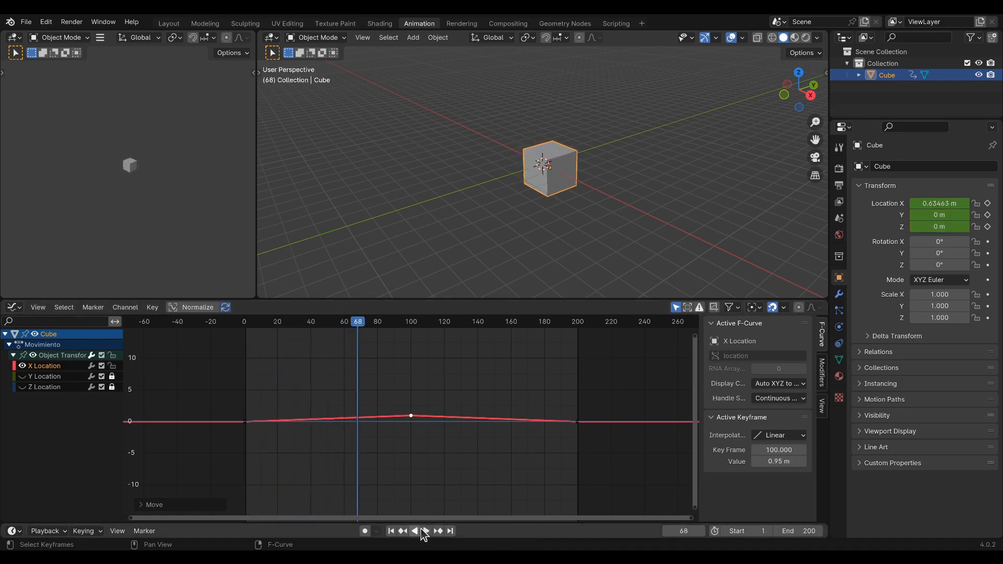
{"action": "left_click_drag", "start_coordinate": [359, 327], "coordinate": [228, 328]}
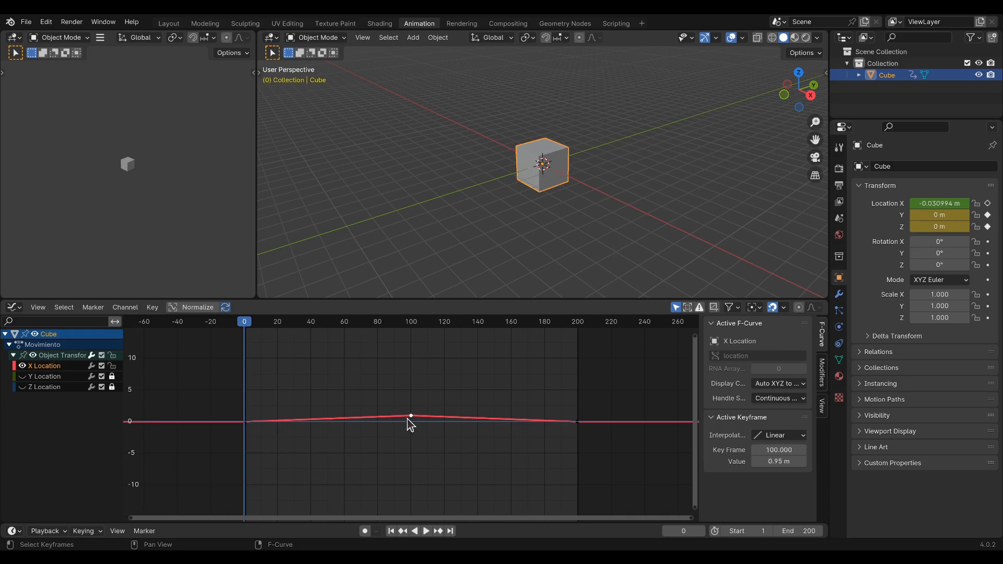
Step: Raise the X Location keyframe at frame 100 to about 10.2 m and scrub the playhead to that frame
{"action": "key", "text": "g"}
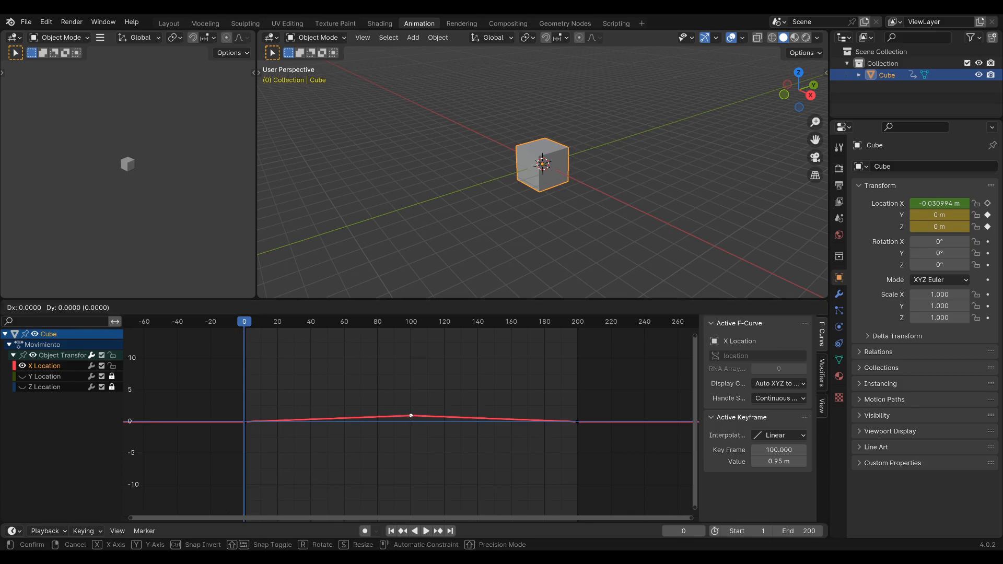
{"action": "left_click", "coordinate": [412, 363]}
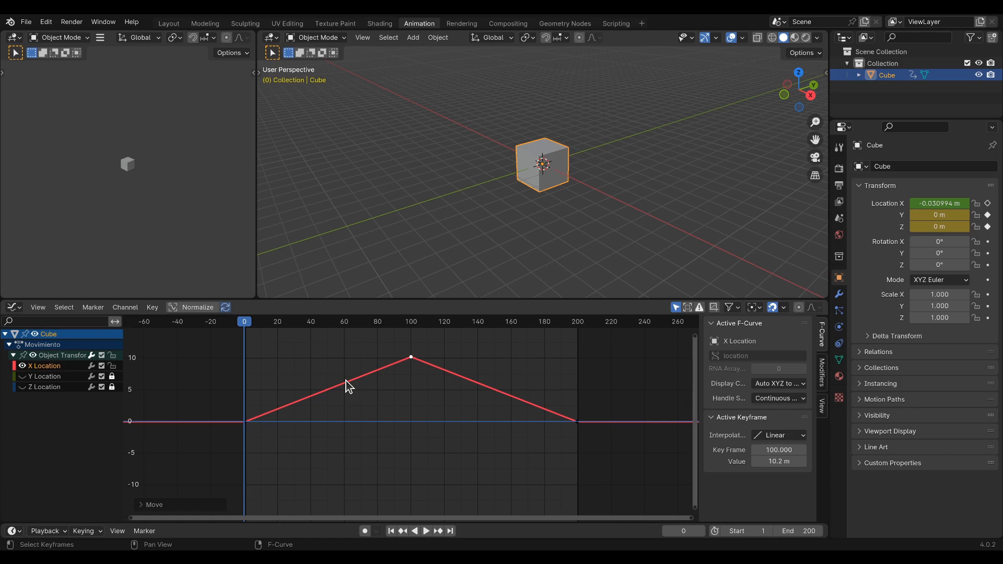
{"action": "left_click_drag", "start_coordinate": [248, 326], "coordinate": [413, 361]}
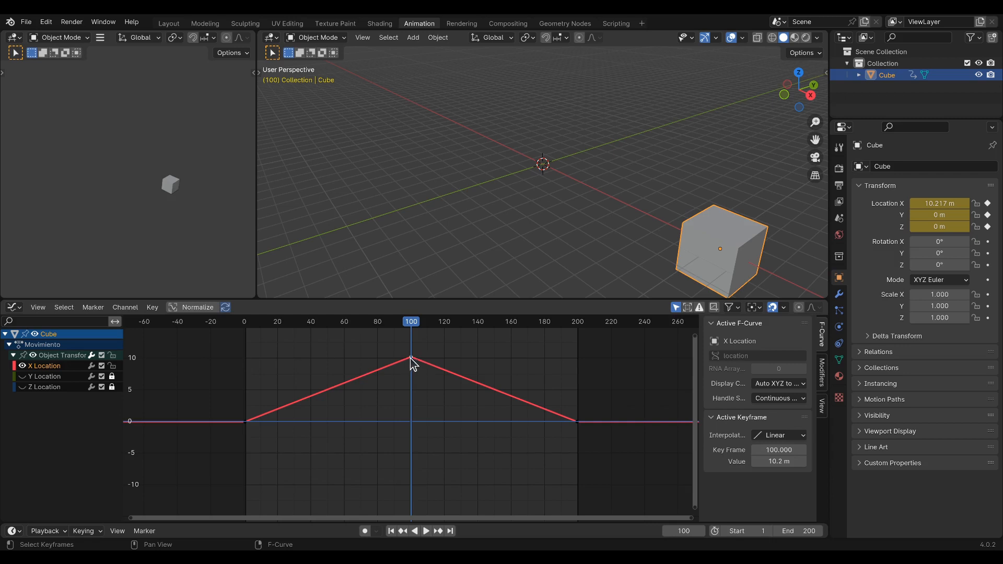
Step: Lower the X Location keyframe at frame 100 to about -10.1 m and play the animation from the start
{"action": "left_click_drag", "start_coordinate": [412, 359], "coordinate": [411, 486]}
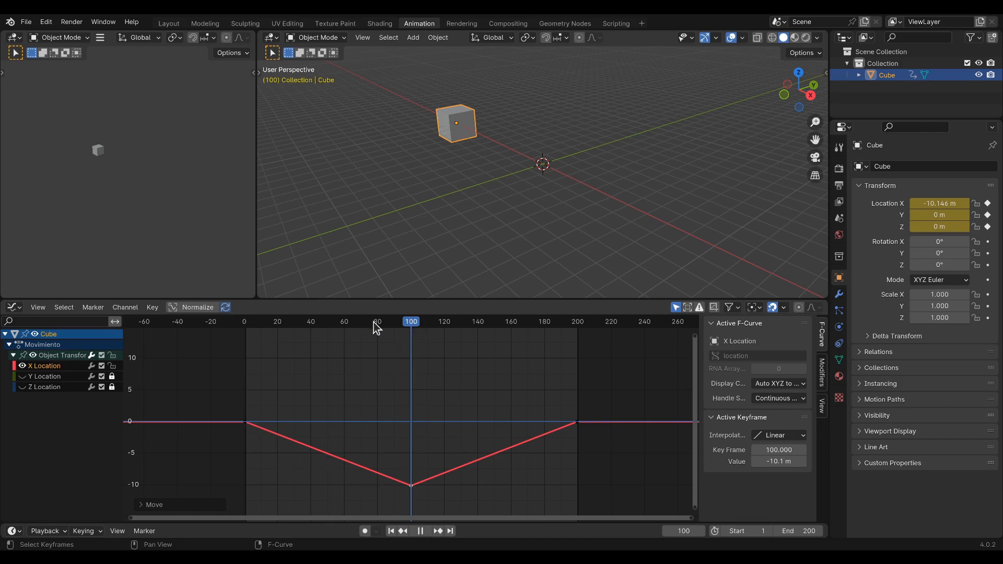
{"action": "key", "text": "shift+Left"}
{"action": "key", "text": "space"}
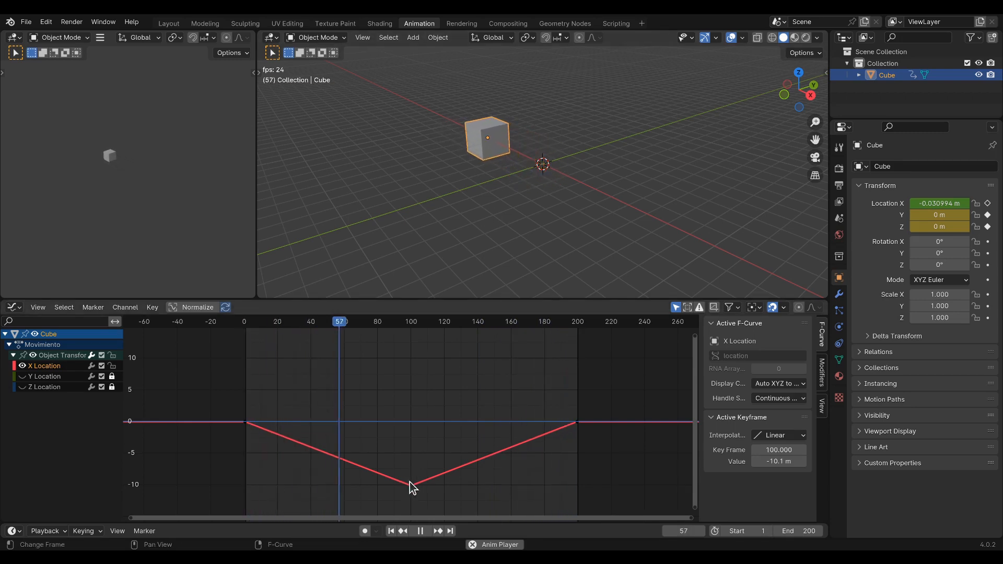
Step: Move the X Location keyframe at frame 100 up to about 10.1 m and stop the playback
{"action": "key", "text": "g"}
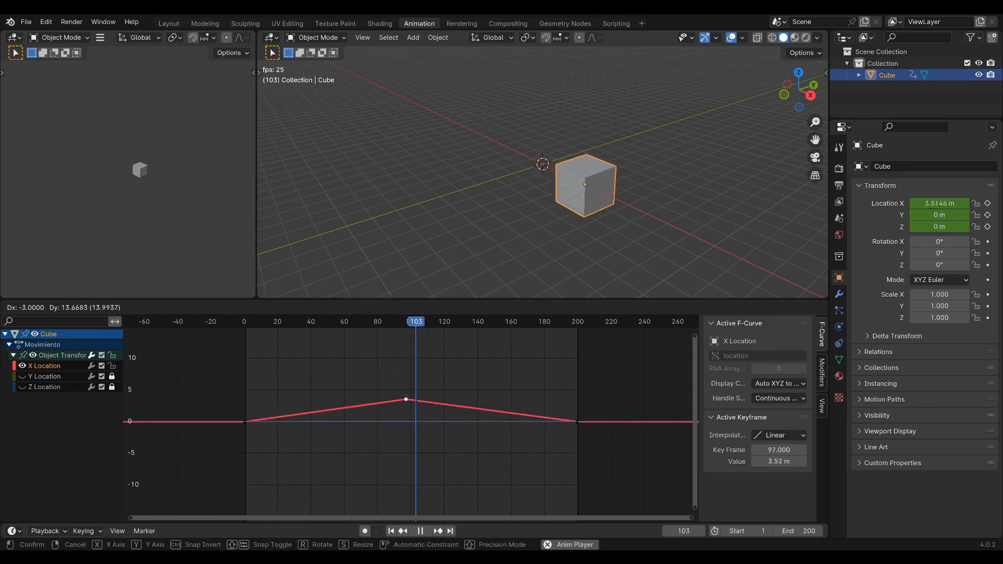
{"action": "left_click", "coordinate": [411, 359]}
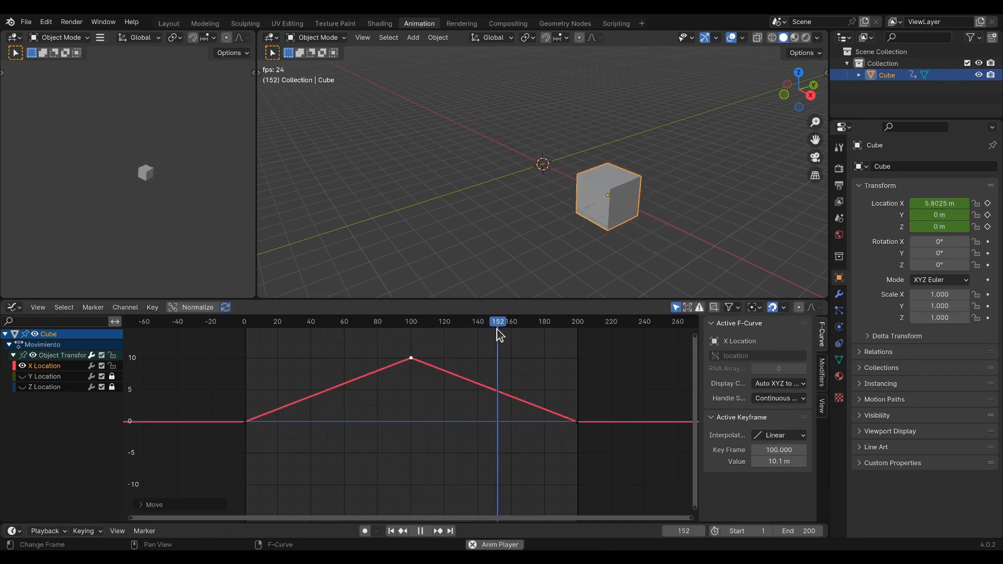
{"action": "key", "text": "Escape"}
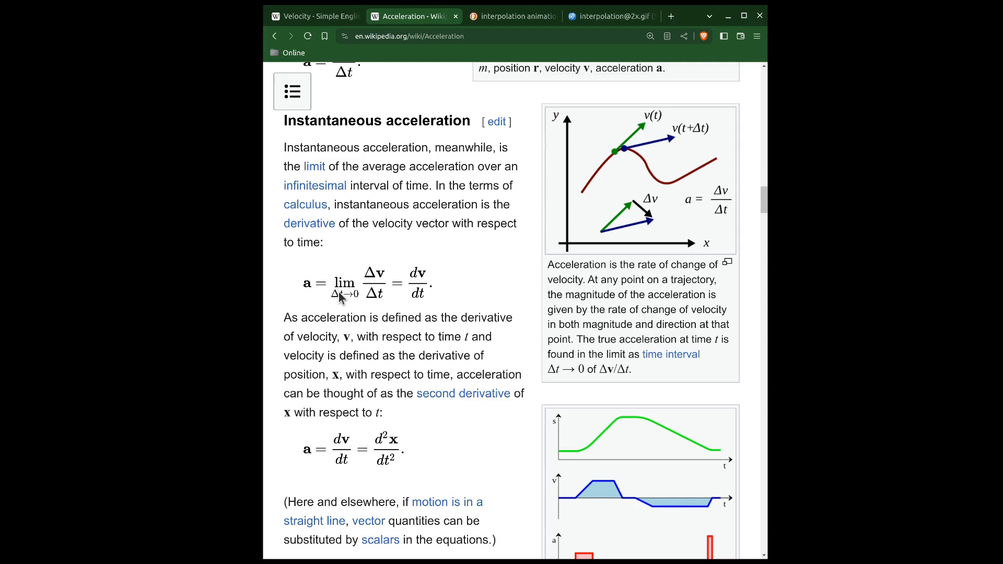
Step: Examine the Instantaneous acceleration section of the Wikipedia Acceleration article in the browser and view its velocity-change diagram in a separate tab
{"action": "scroll", "coordinate": [470, 122], "scroll_direction": "up", "scroll_amount": 1}
{"action": "left_click_drag", "start_coordinate": [472, 122], "coordinate": [343, 129]}
{"action": "left_click", "coordinate": [352, 156]}
{"action": "scroll", "coordinate": [401, 188], "scroll_direction": "up", "scroll_amount": 2}
{"action": "scroll", "coordinate": [402, 209], "scroll_direction": "down", "scroll_amount": 4}
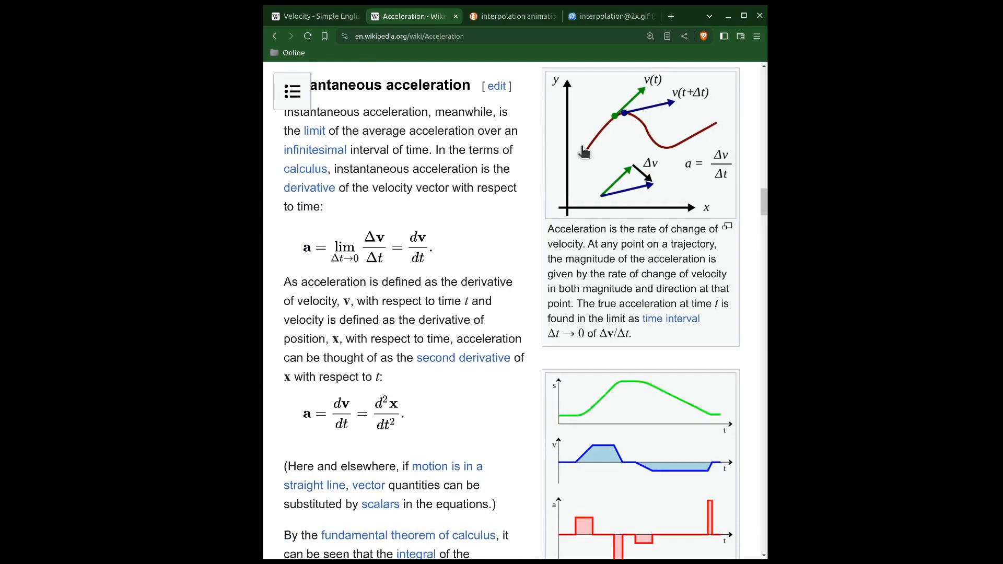
{"action": "scroll", "coordinate": [622, 175], "scroll_direction": "up", "scroll_amount": 2}
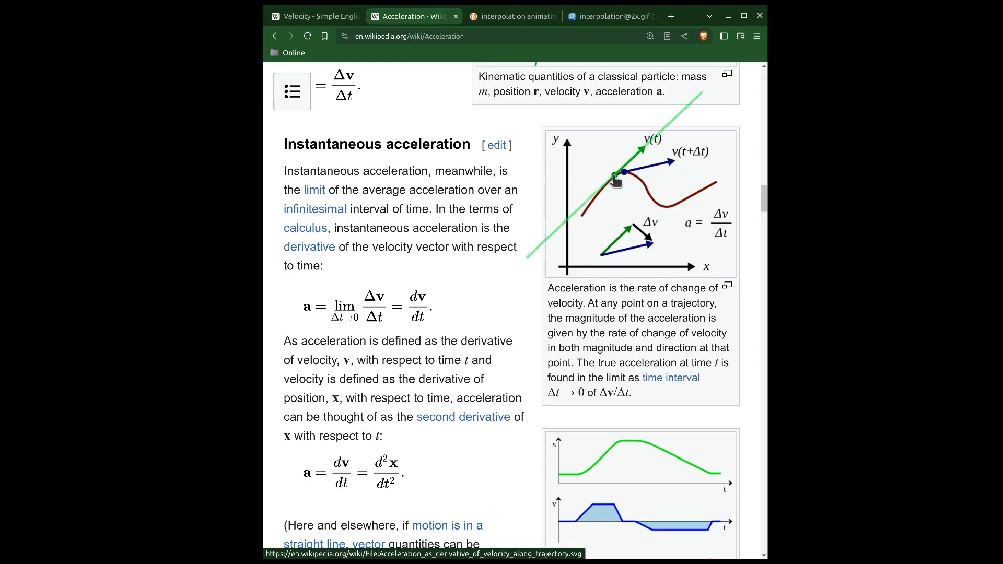
{"action": "scroll", "coordinate": [616, 180], "scroll_direction": "up", "scroll_amount": 4}
{"action": "scroll", "coordinate": [611, 188], "scroll_direction": "down", "scroll_amount": 4}
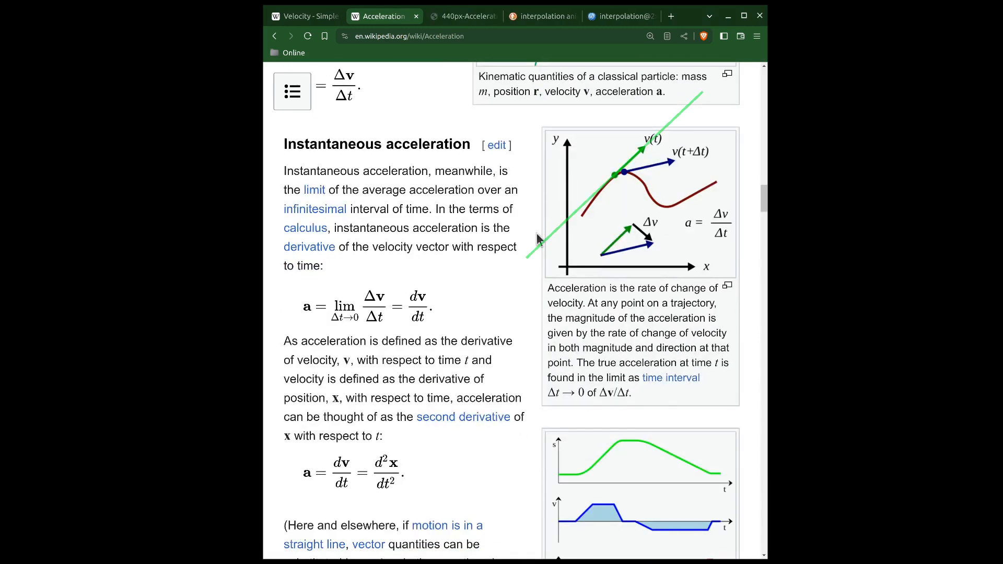
{"action": "left_click", "coordinate": [460, 16]}
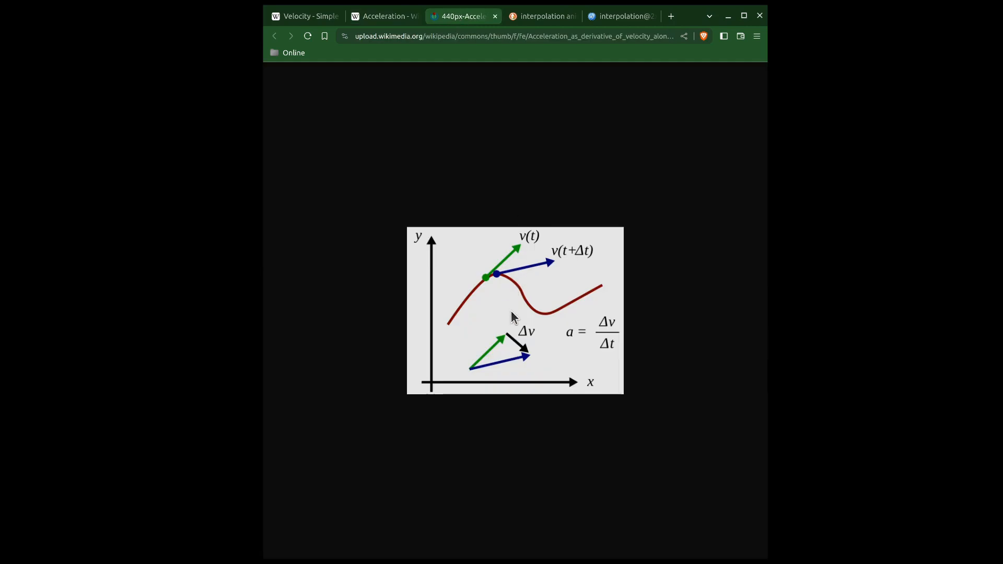
Step: Enlarge the velocity-change diagram to 250% to examine its velocity vectors
{"action": "scroll", "coordinate": [512, 297], "scroll_direction": "up", "scroll_amount": 6, "text": "ctrl"}
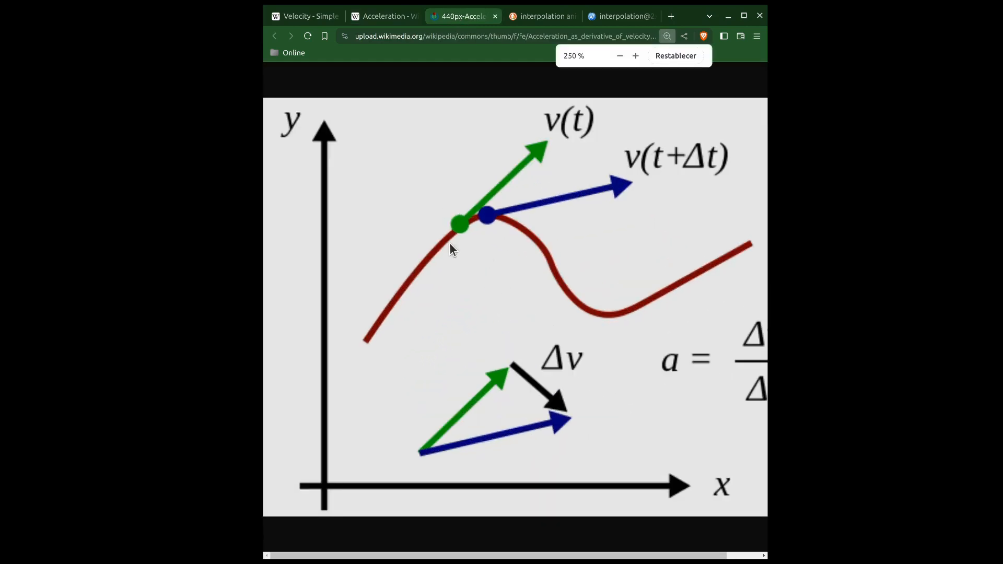
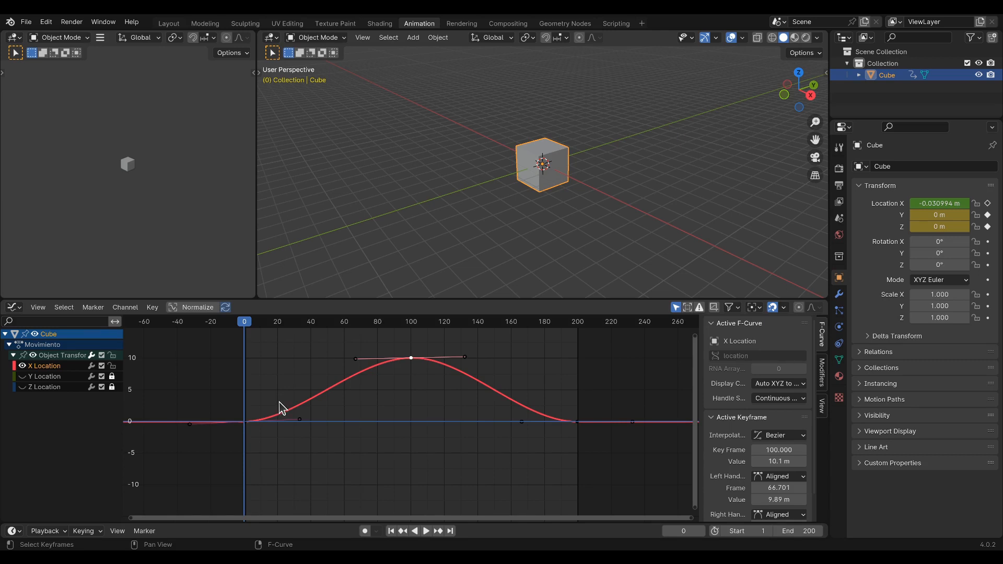
Step: Set the interpolation of all X Location keyframes from frame 0 to 200 to Linear in Blender's Graph Editor
{"action": "left_click_drag", "start_coordinate": [220, 348], "coordinate": [604, 453]}
{"action": "right_click", "coordinate": [413, 355]}
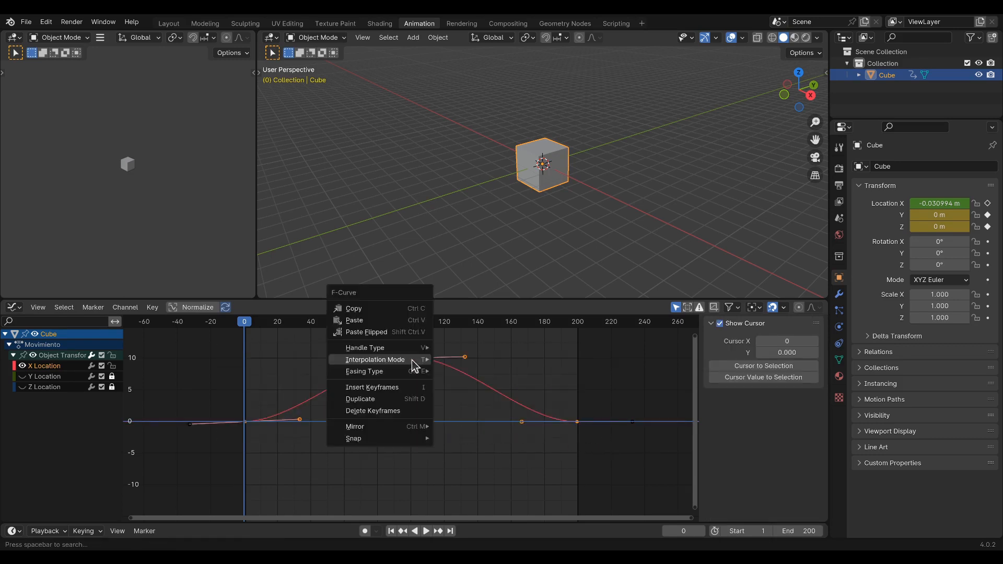
{"action": "mouse_move", "coordinate": [413, 365]}
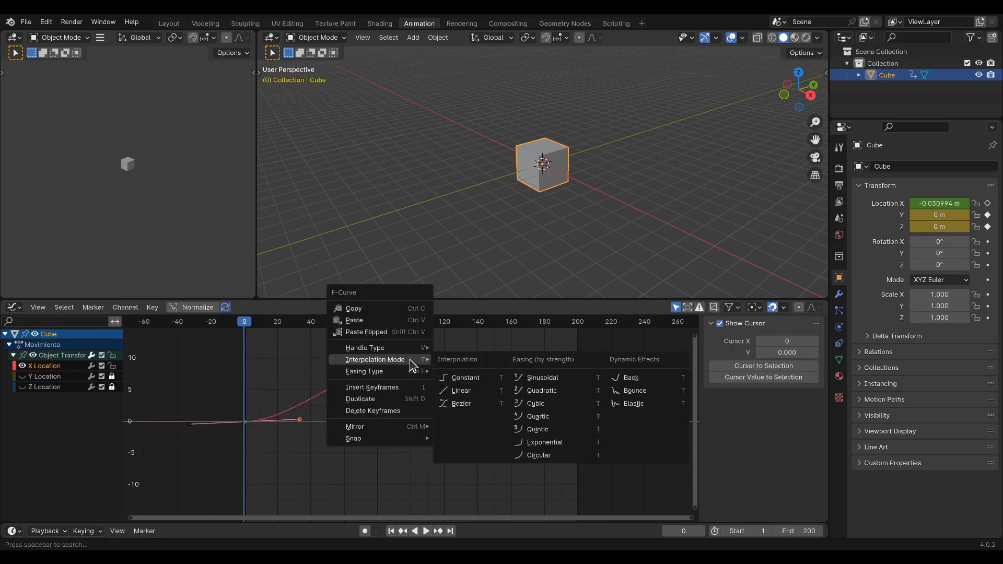
{"action": "left_click", "coordinate": [445, 396]}
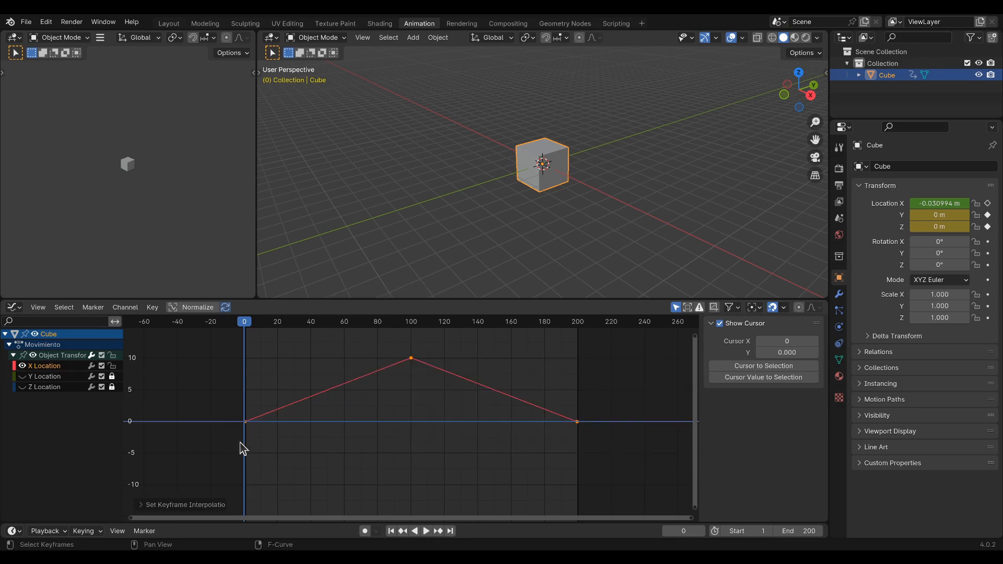
Step: Examine the cube's linear motion by scrubbing through both slopes around the frame 100 peak and playing the animation
{"action": "left_click_drag", "start_coordinate": [244, 324], "coordinate": [307, 329]}
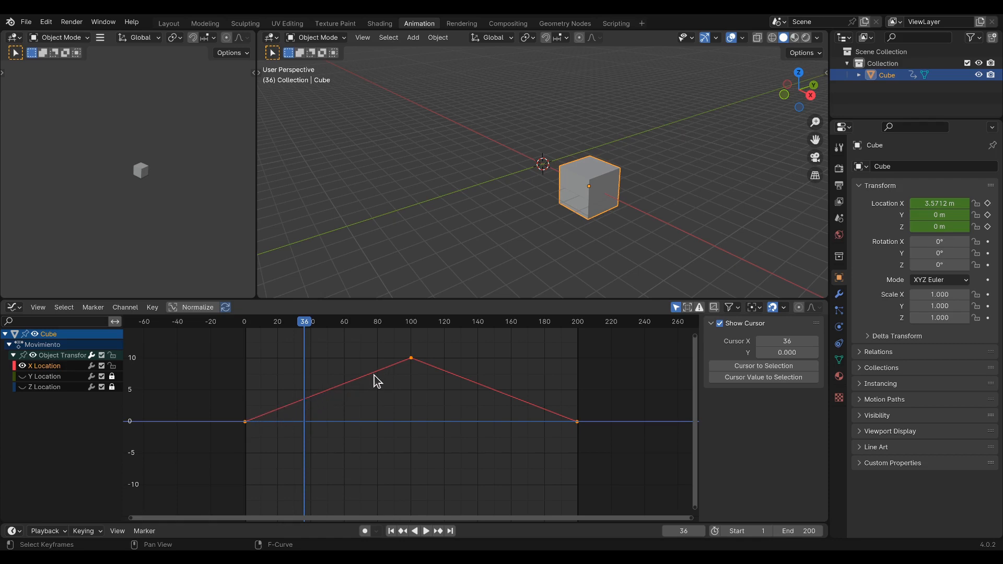
{"action": "left_click_drag", "start_coordinate": [308, 335], "coordinate": [411, 343]}
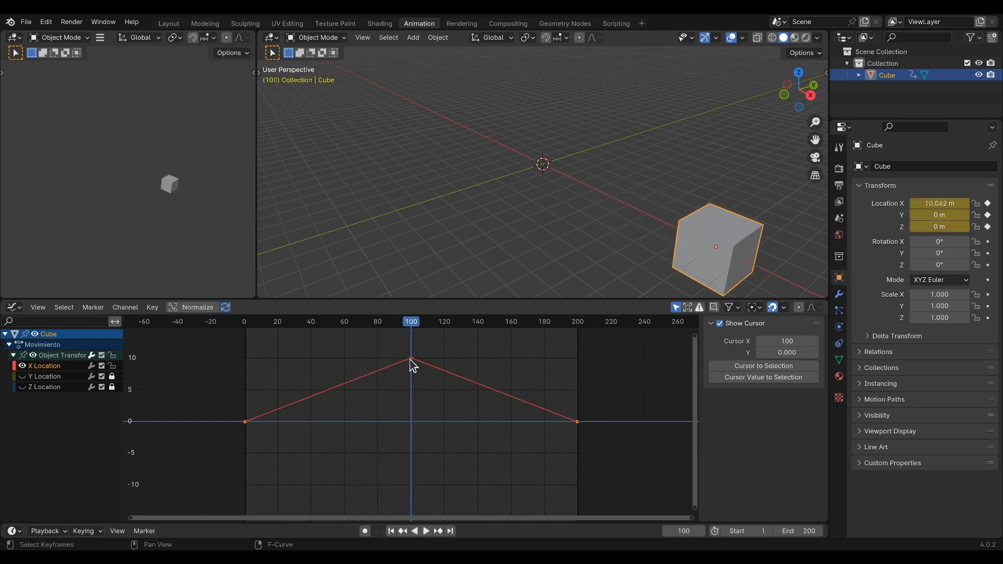
{"action": "left_click_drag", "start_coordinate": [411, 325], "coordinate": [423, 357]}
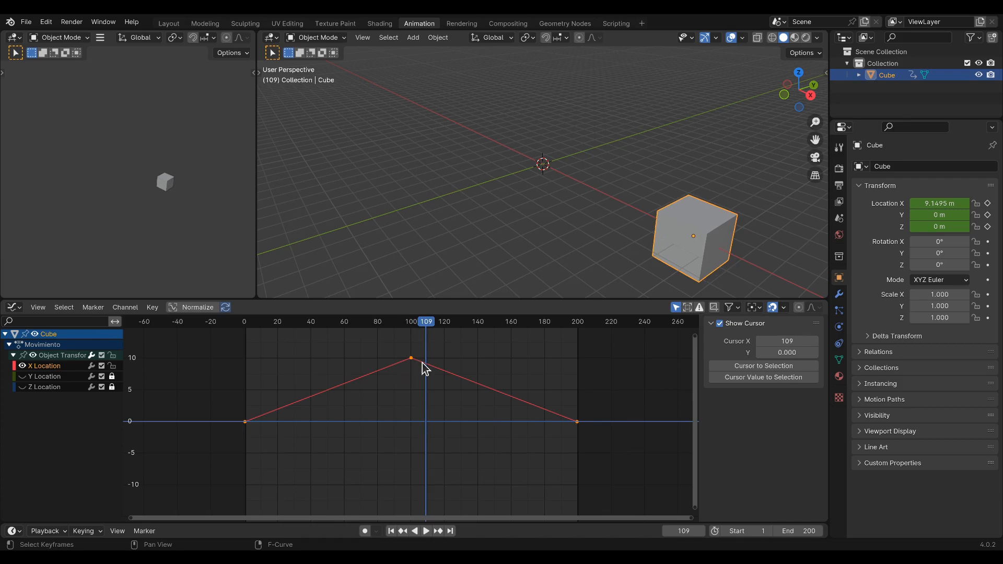
{"action": "left_click_drag", "start_coordinate": [425, 329], "coordinate": [328, 406]}
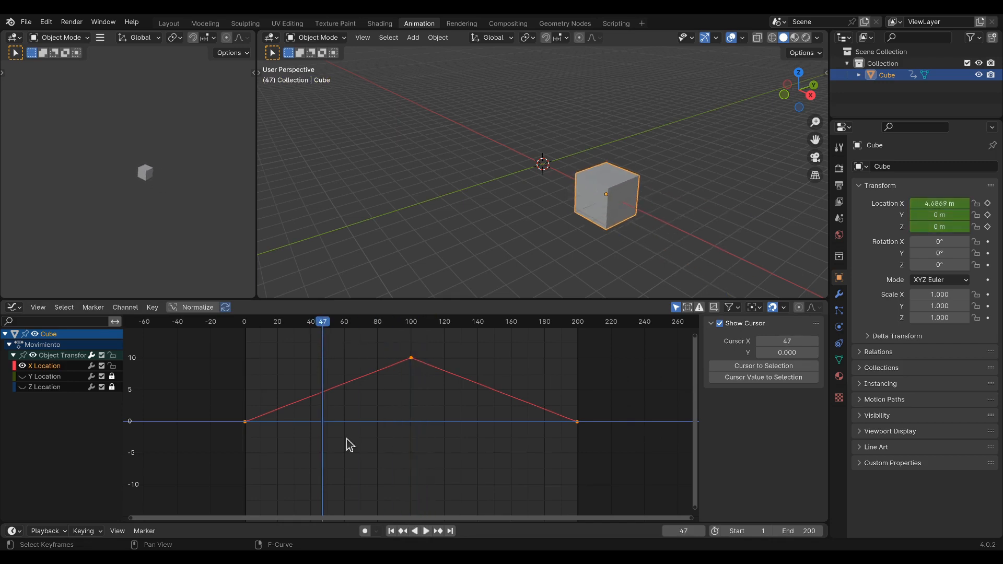
{"action": "left_click", "coordinate": [426, 531]}
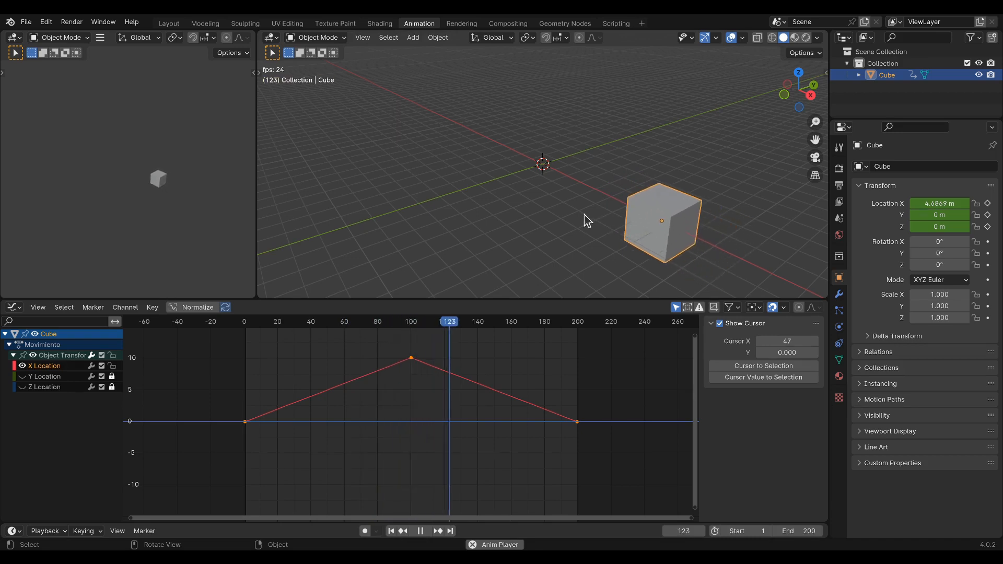
{"action": "key", "text": "space"}
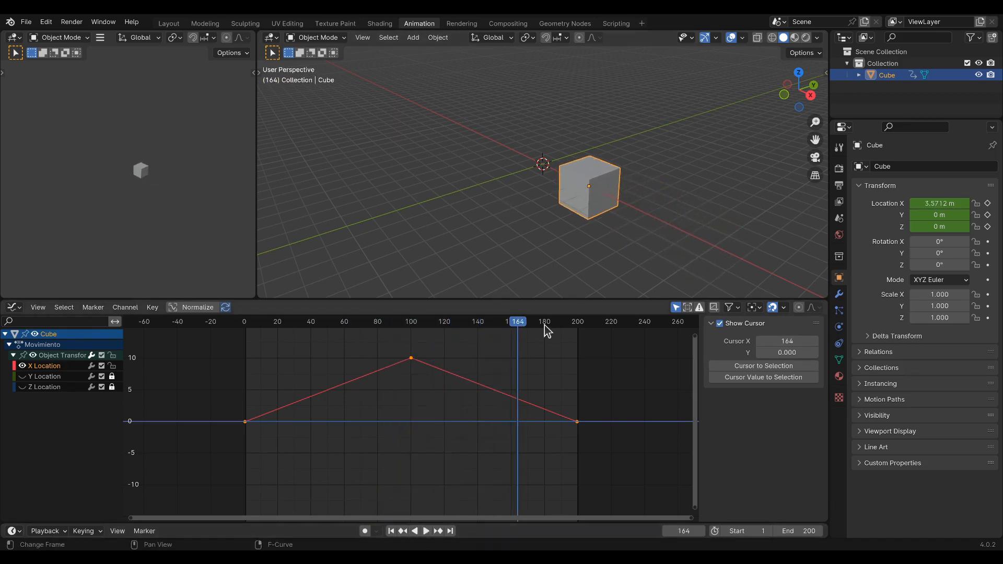
Step: Set the interpolation of all X Location keyframes back to Bezier and select the keyframe at frame 100
{"action": "left_click_drag", "start_coordinate": [519, 331], "coordinate": [607, 457]}
{"action": "right_click", "coordinate": [413, 363]}
{"action": "mouse_move", "coordinate": [414, 361]}
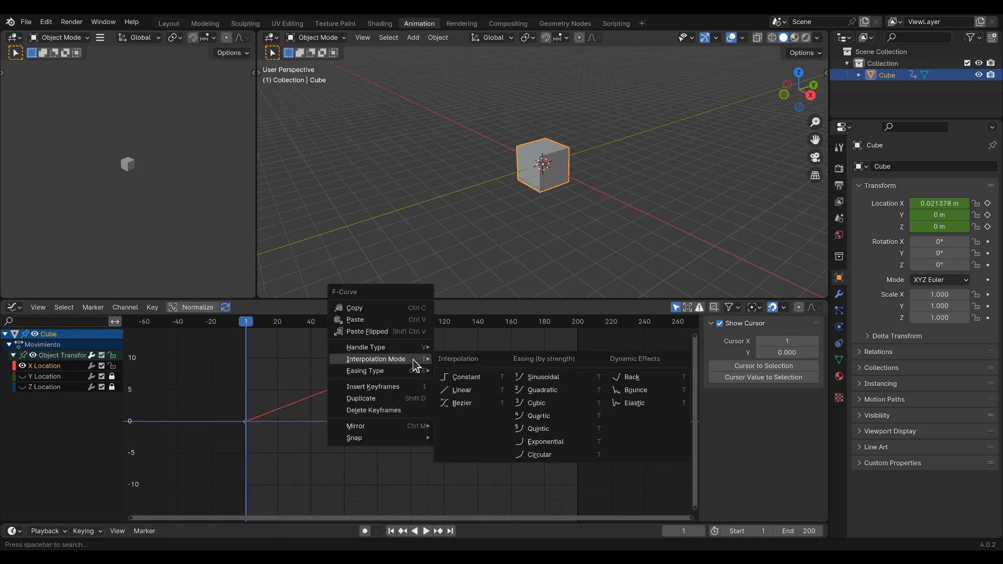
{"action": "left_click", "coordinate": [459, 404]}
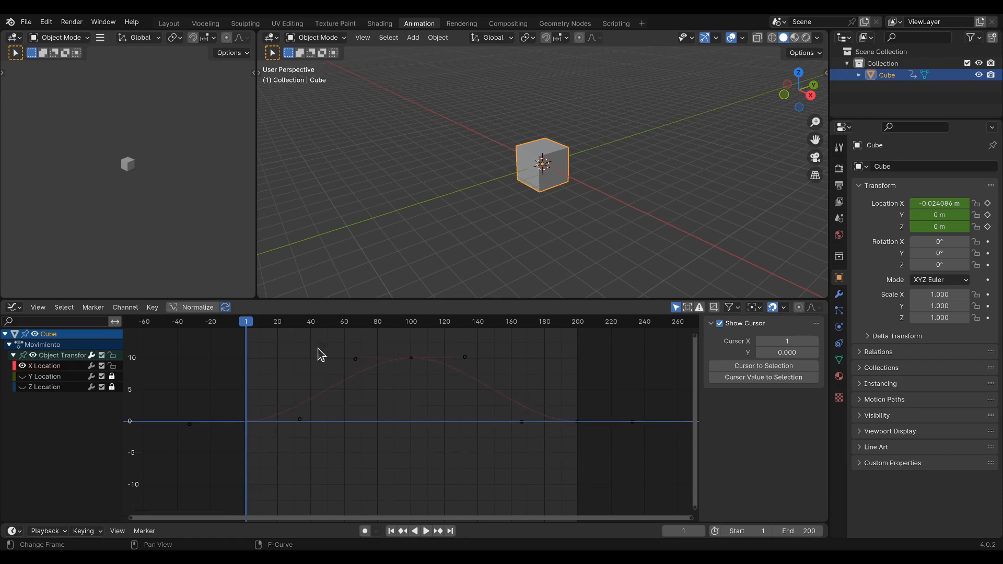
{"action": "left_click", "coordinate": [411, 359]}
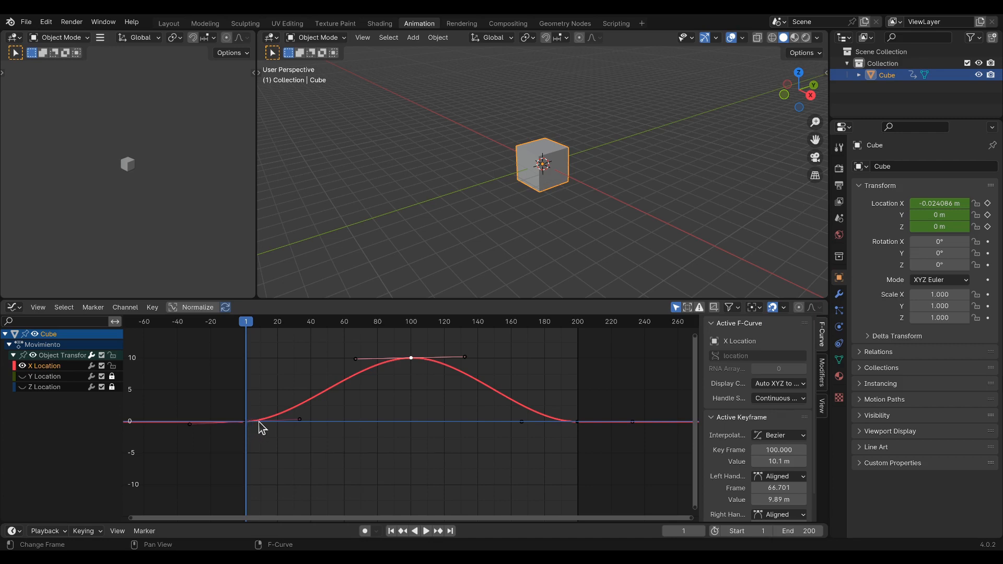
Step: Select the first X Location keyframe and scrub through the gentle start of the Bezier curve
{"action": "key", "text": "Home"}
{"action": "middle_click_drag", "start_coordinate": [205, 384], "coordinate": [309, 407]}
{"action": "scroll", "coordinate": [340, 414], "scroll_direction": "up", "scroll_amount": 13}
{"action": "middle_click_drag", "start_coordinate": [260, 440], "coordinate": [407, 391]}
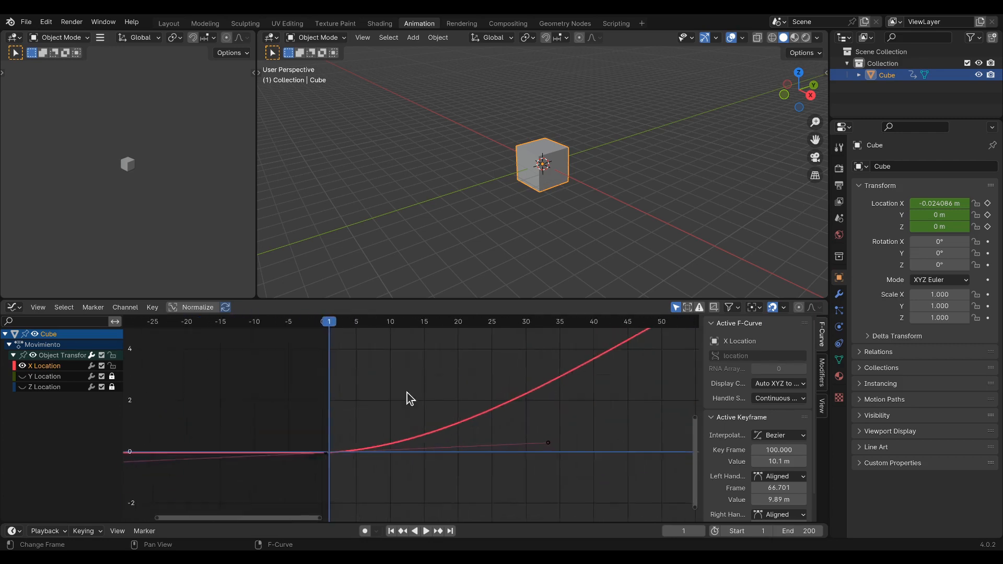
{"action": "left_click", "coordinate": [337, 459]}
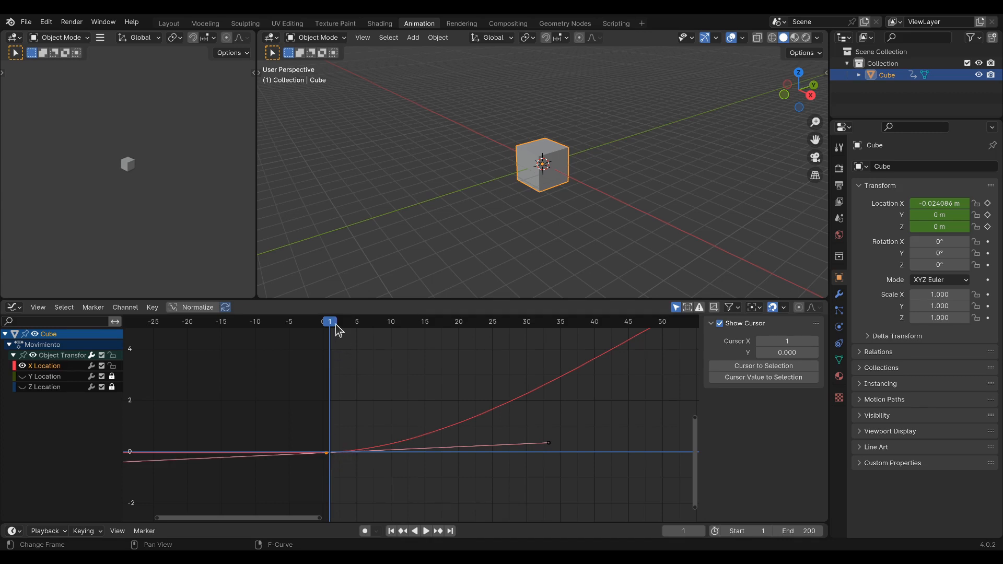
{"action": "mouse_move", "coordinate": [337, 330]}
{"action": "left_mouse_down"}
{"action": "mouse_move", "coordinate": [354, 334]}
{"action": "mouse_move", "coordinate": [338, 332]}
{"action": "mouse_move", "coordinate": [351, 334]}
{"action": "mouse_move", "coordinate": [348, 343]}
{"action": "left_mouse_up"}
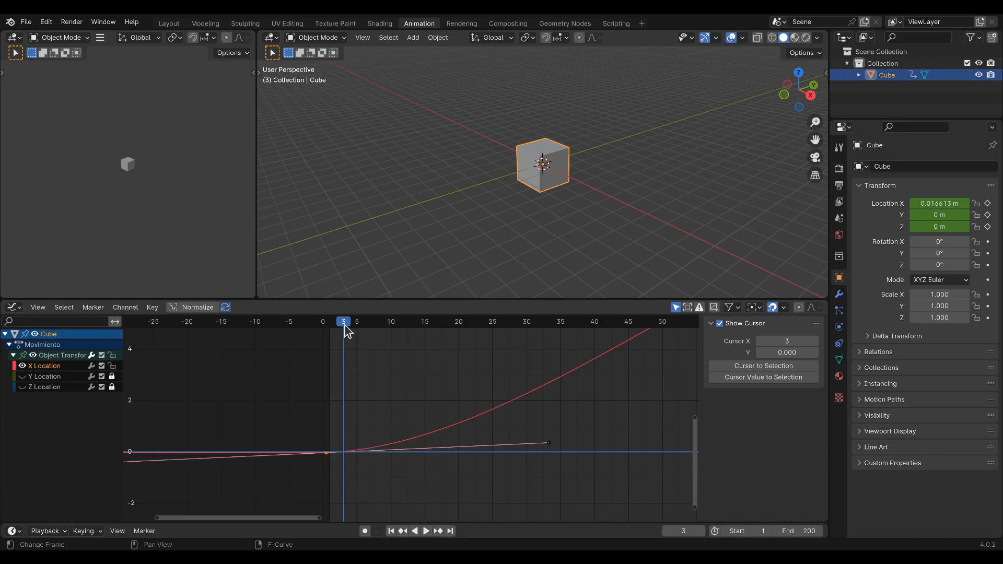
{"action": "left_click_drag", "start_coordinate": [374, 329], "coordinate": [478, 328]}
Step: Scrub the playhead up the Bezier curve to frame 98 and compare the handles at its start and peak
{"action": "middle_click_drag", "start_coordinate": [549, 396], "coordinate": [308, 483]}
{"action": "left_click_drag", "start_coordinate": [244, 325], "coordinate": [430, 335]}
{"action": "middle_click_drag", "start_coordinate": [486, 409], "coordinate": [322, 479]}
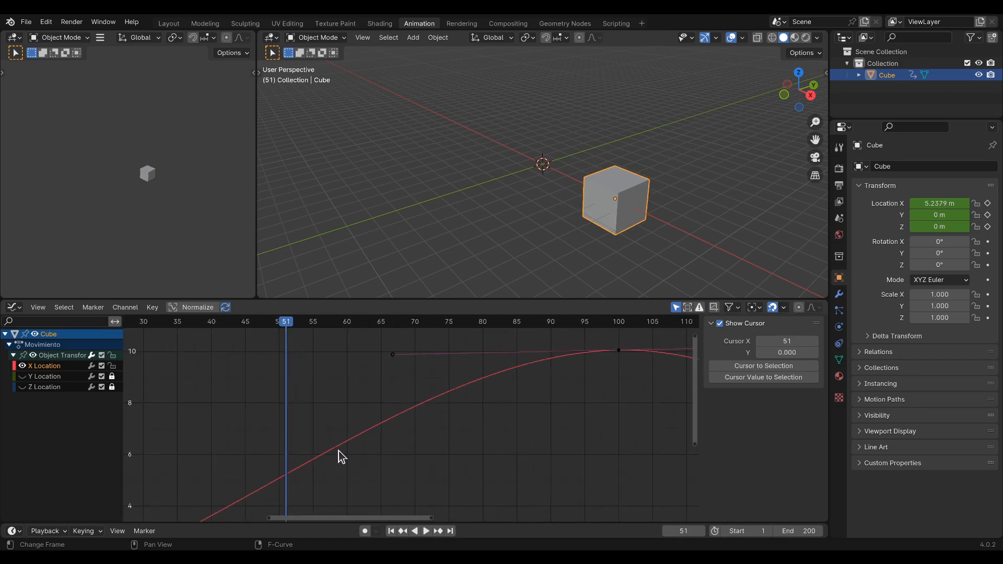
{"action": "left_click_drag", "start_coordinate": [296, 330], "coordinate": [612, 349]}
{"action": "middle_click_drag", "start_coordinate": [608, 344], "coordinate": [535, 368]}
{"action": "scroll", "coordinate": [544, 375], "scroll_direction": "down", "scroll_amount": 5}
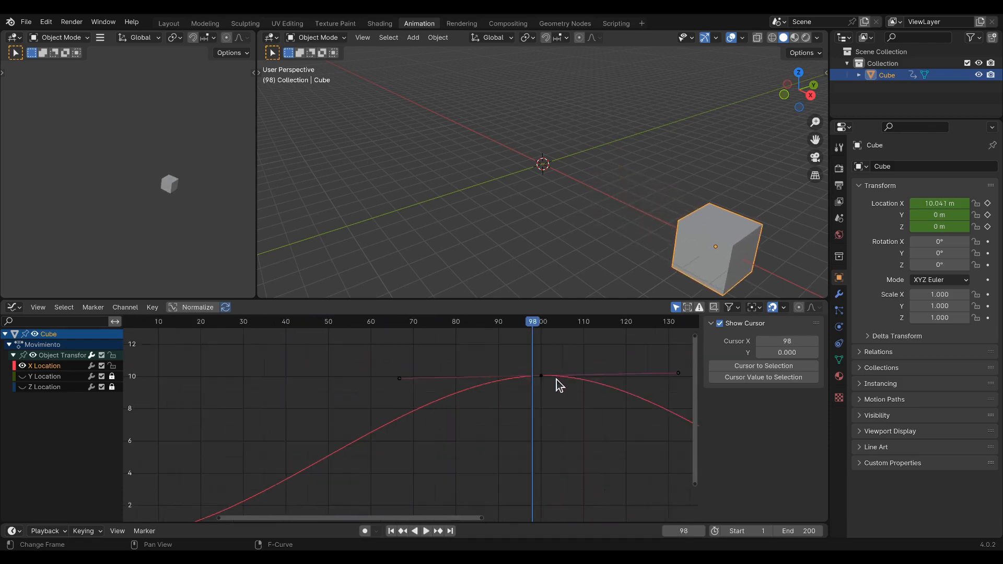
{"action": "scroll", "coordinate": [444, 406], "scroll_direction": "down", "scroll_amount": 4}
{"action": "middle_click_drag", "start_coordinate": [232, 498], "coordinate": [345, 406]}
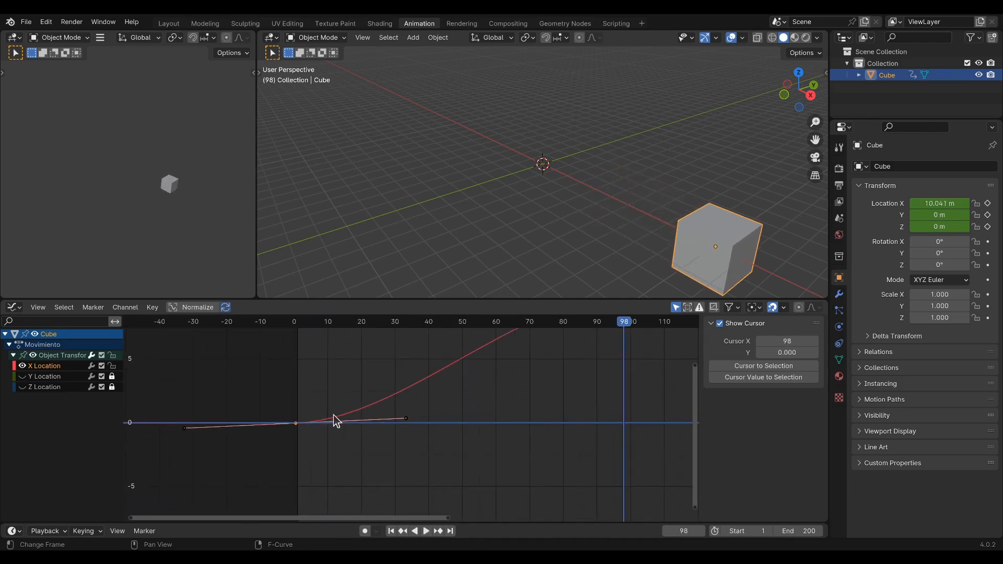
{"action": "middle_click_drag", "start_coordinate": [501, 344], "coordinate": [317, 479]}
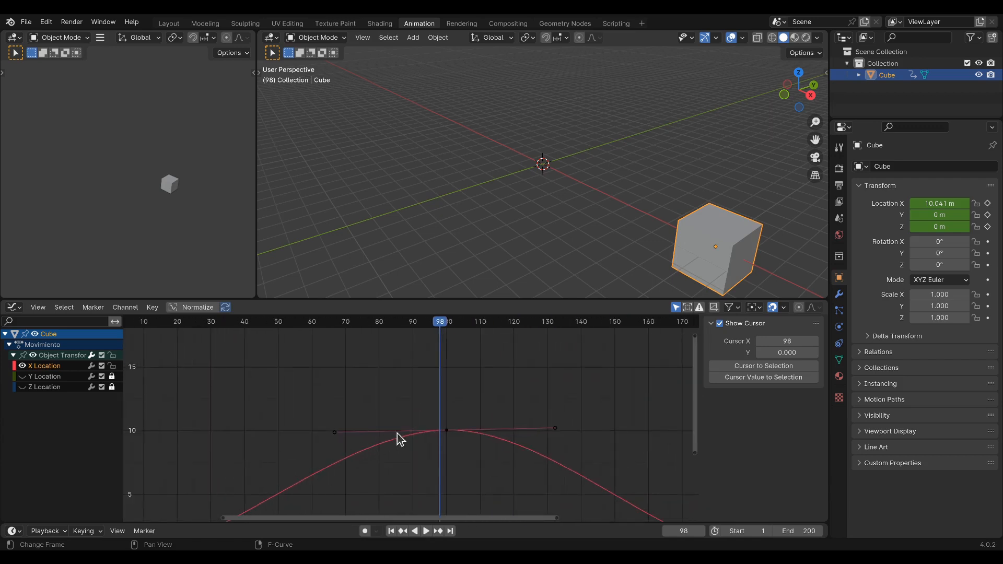
Step: Return the playhead to frame 0, set the animation's end frame to 100 and play it
{"action": "left_click_drag", "start_coordinate": [446, 326], "coordinate": [121, 378]}
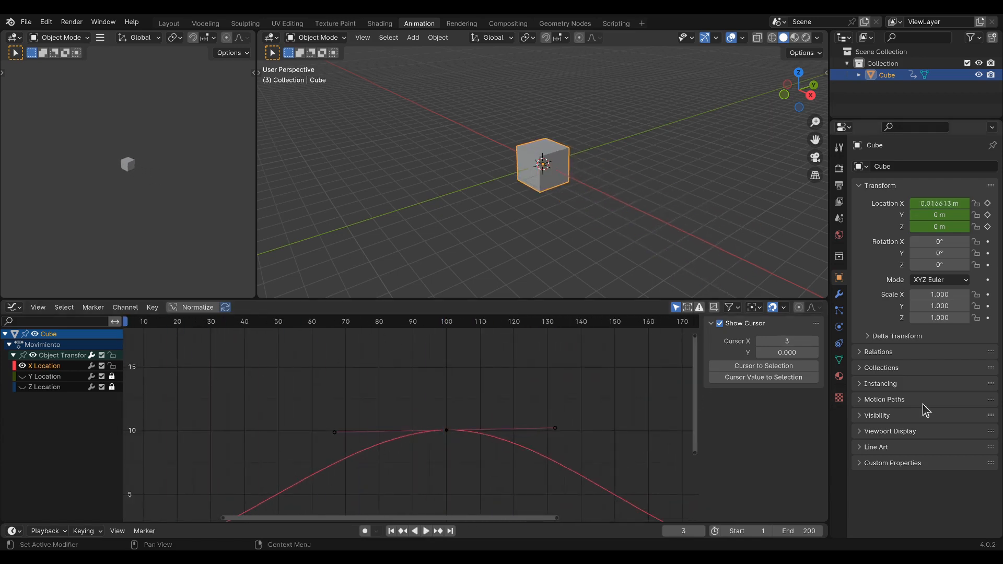
{"action": "scroll", "coordinate": [626, 419], "scroll_direction": "down", "scroll_amount": 4}
{"action": "scroll", "coordinate": [496, 421], "scroll_direction": "down", "scroll_amount": 1}
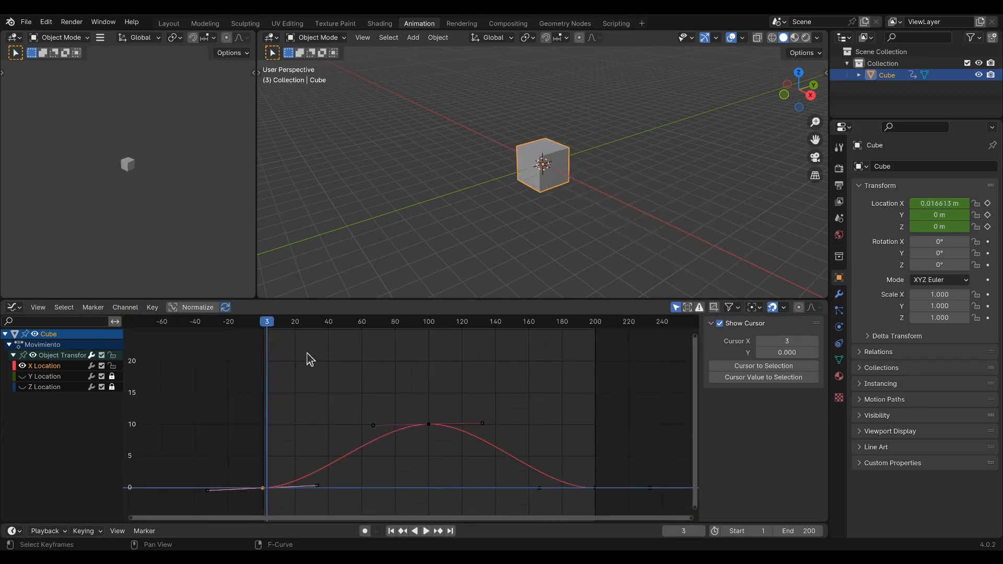
{"action": "left_click_drag", "start_coordinate": [265, 327], "coordinate": [262, 327]}
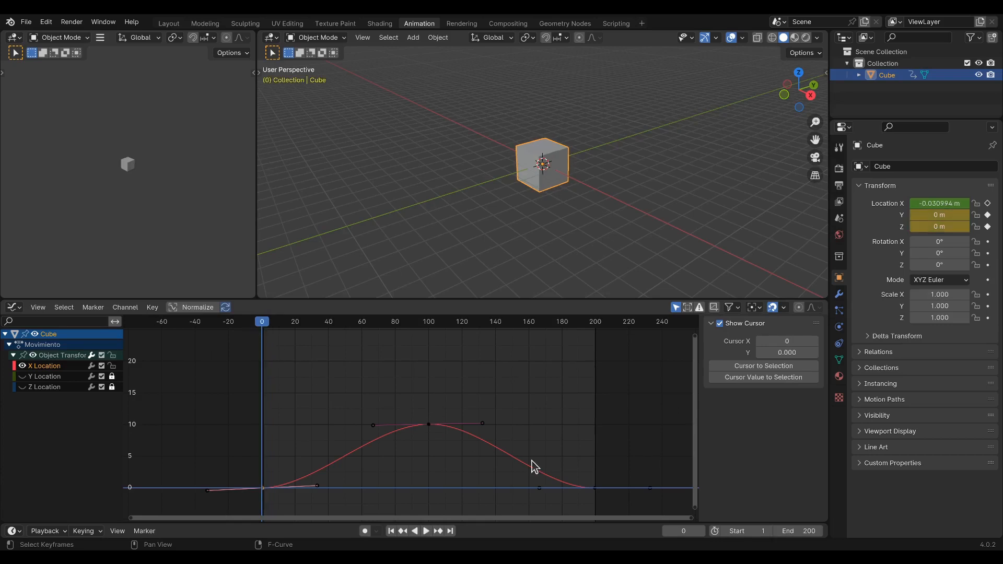
{"action": "key", "text": "Return"}
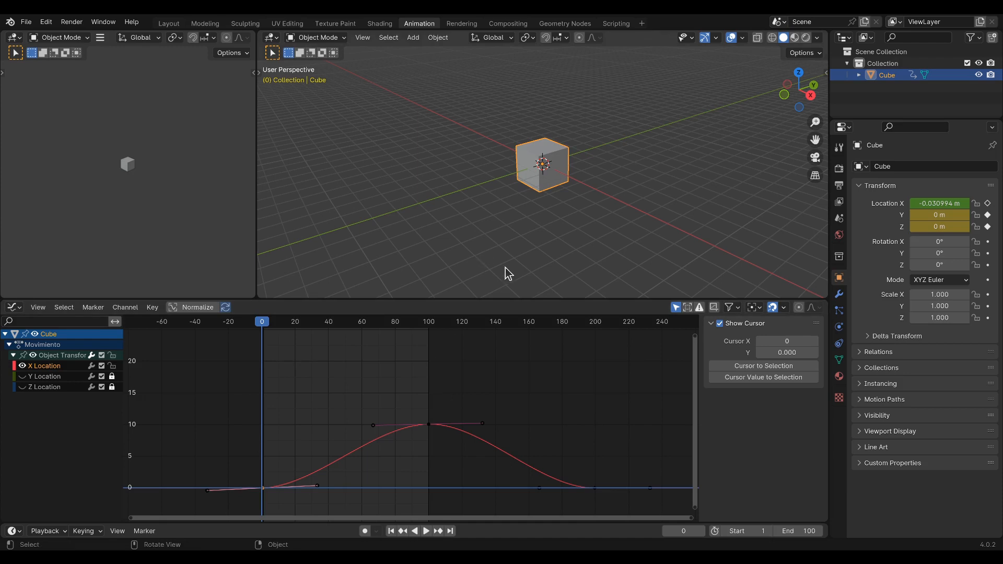
{"action": "key", "text": "space"}
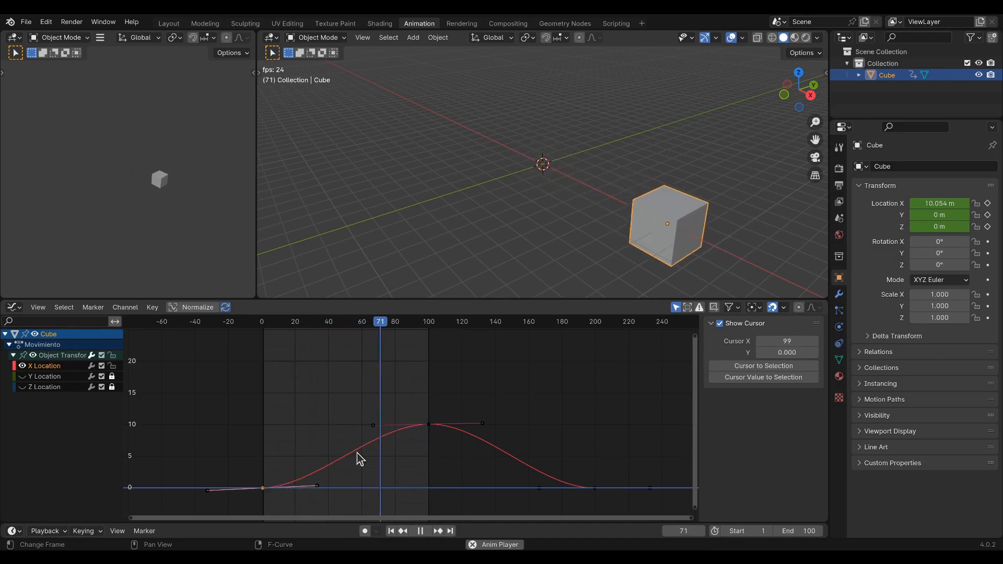
Step: Shorten the left handle of the frame 100 X Location keyframe to about frame 98.3 during playback
{"action": "left_click", "coordinate": [373, 427]}
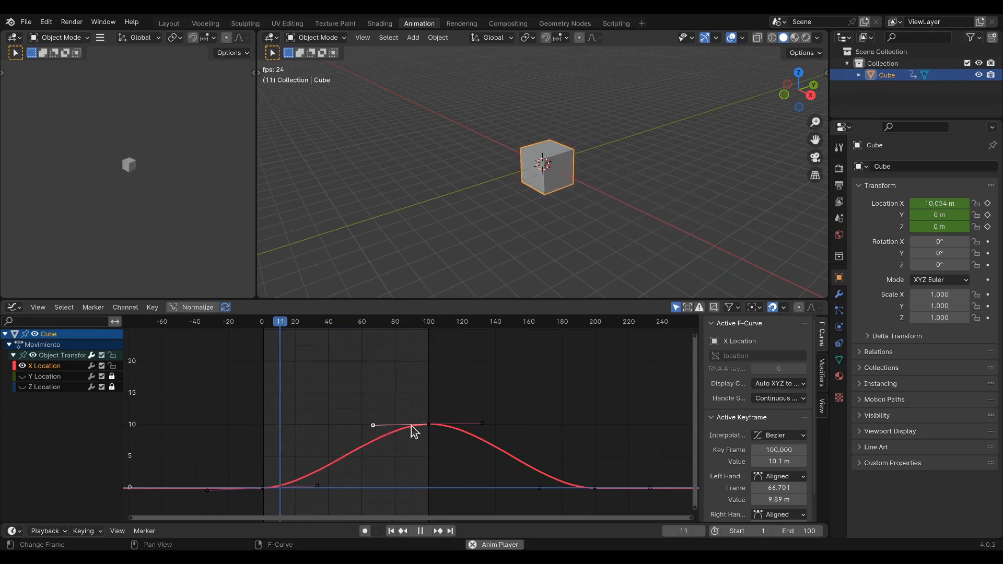
{"action": "left_click_drag", "start_coordinate": [369, 431], "coordinate": [432, 430]}
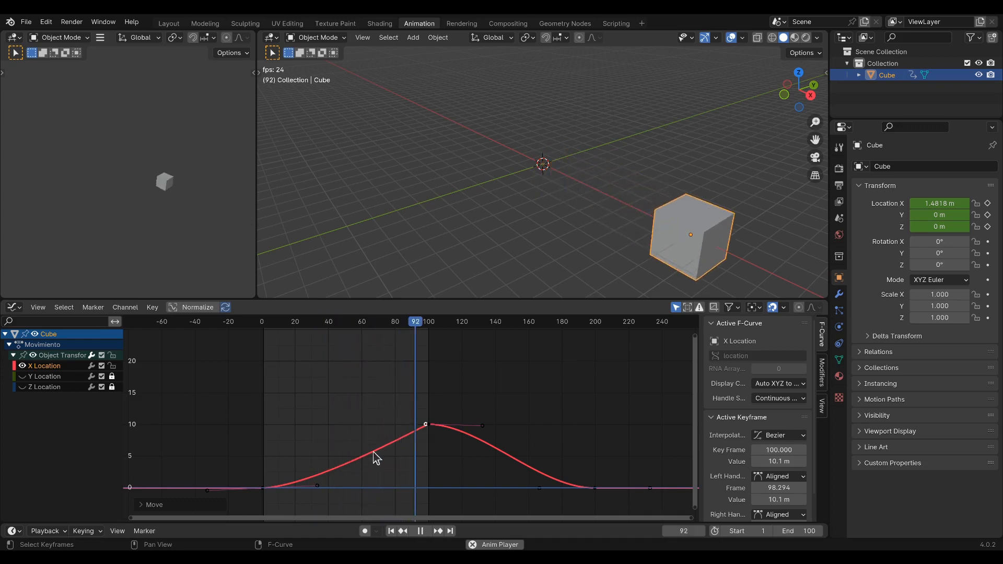
Step: Extend the frame 100 keyframe's left handle to about frame 16 and raise the first keyframe's right handle to about 3.5 m near frame 6
{"action": "left_click_drag", "start_coordinate": [422, 426], "coordinate": [287, 425]}
{"action": "left_click_drag", "start_coordinate": [316, 484], "coordinate": [272, 464]}
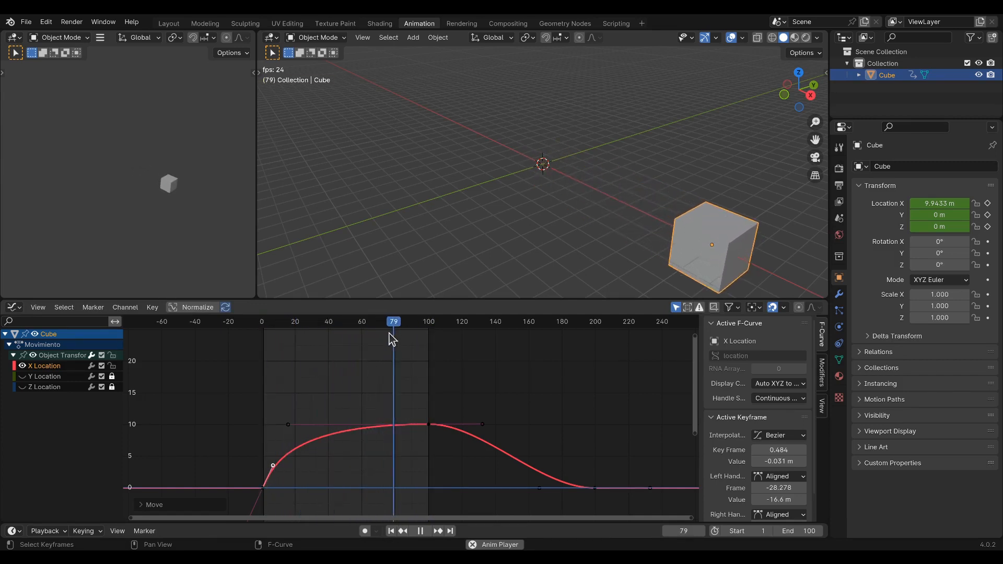
Step: Stop the playback, return to frame 0, examine the curve's steep start and gradual flattening, and play the animation again
{"action": "key", "text": "space"}
{"action": "left_click_drag", "start_coordinate": [407, 330], "coordinate": [262, 328]}
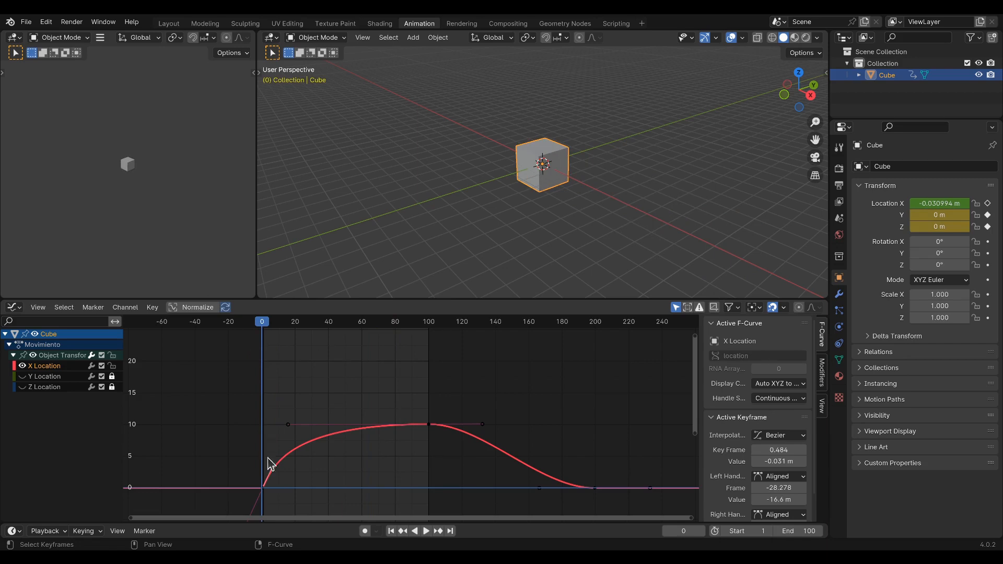
{"action": "scroll", "coordinate": [266, 492], "scroll_direction": "up", "scroll_amount": 7}
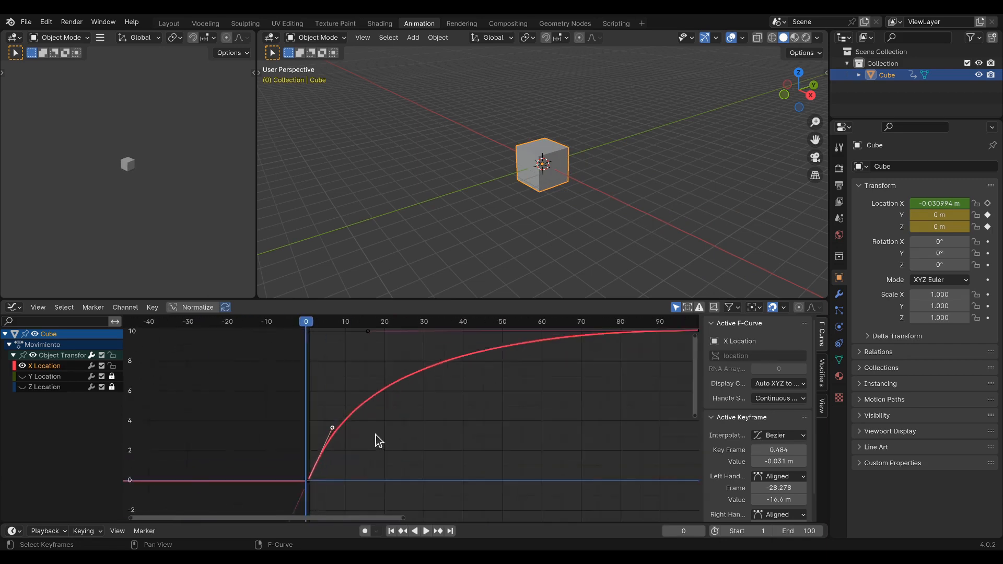
{"action": "scroll", "coordinate": [257, 487], "scroll_direction": "up", "scroll_amount": 2}
{"action": "middle_click_drag", "start_coordinate": [256, 470], "coordinate": [282, 406]}
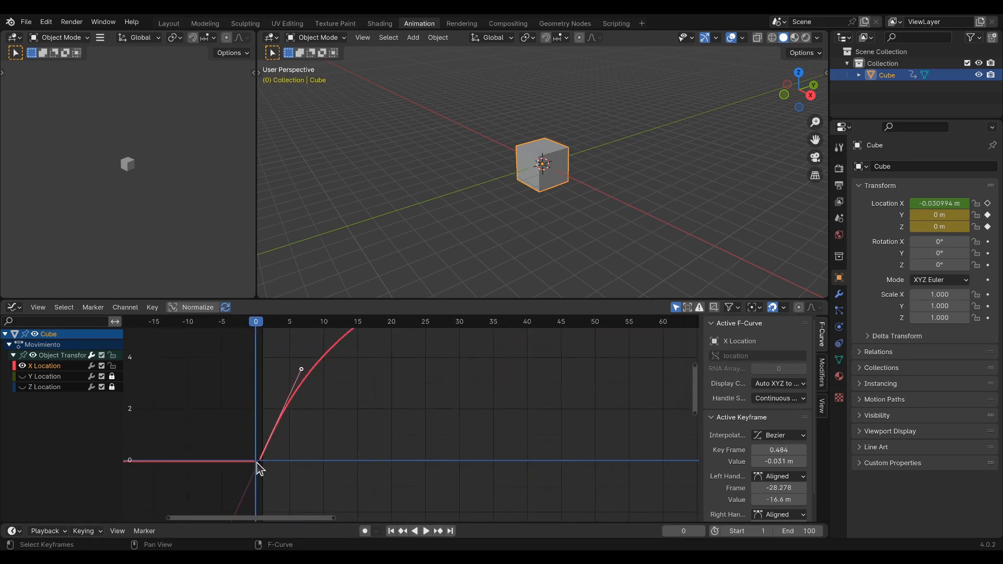
{"action": "middle_click_drag", "start_coordinate": [365, 386], "coordinate": [287, 505]}
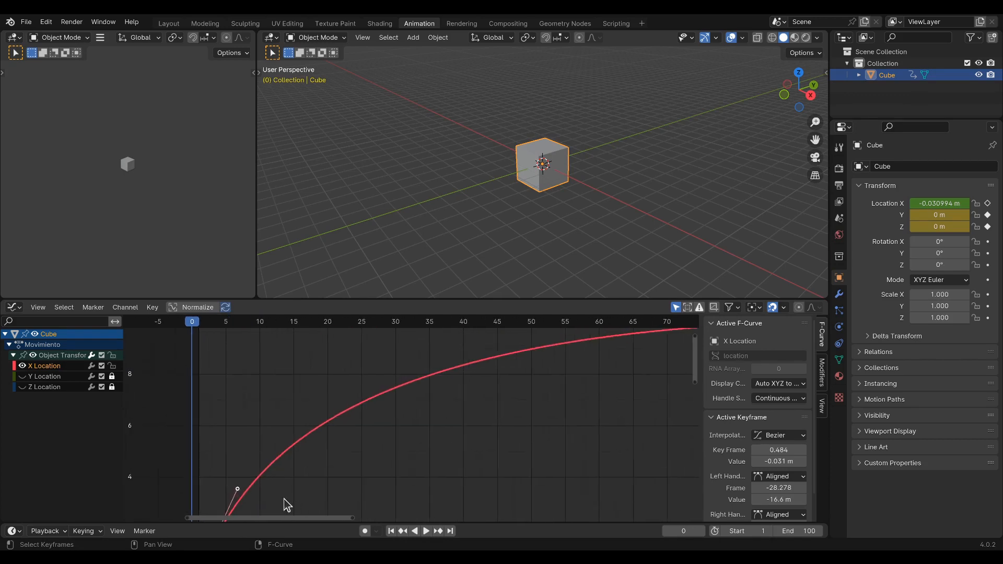
{"action": "scroll", "coordinate": [351, 480], "scroll_direction": "down", "scroll_amount": 8}
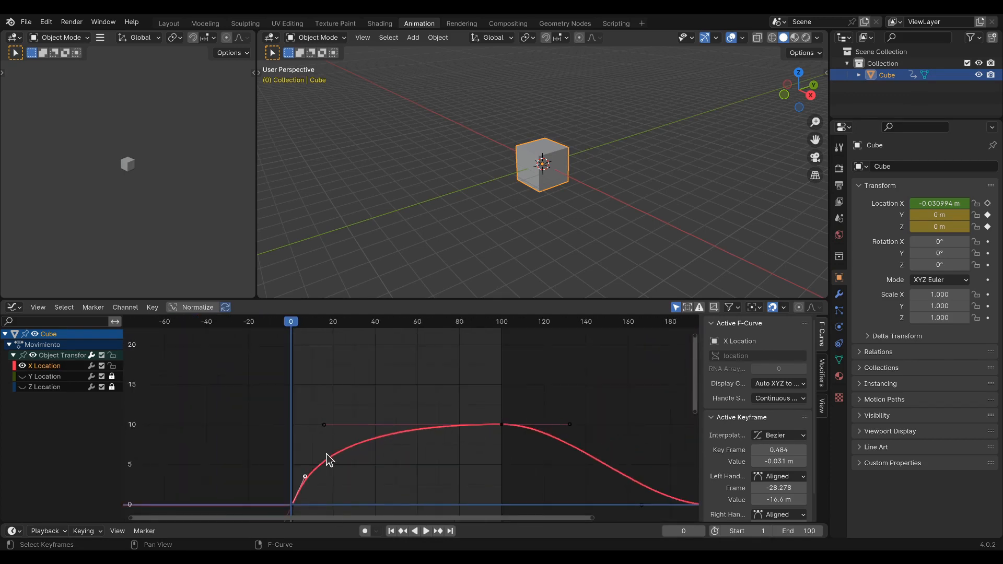
{"action": "scroll", "coordinate": [371, 420], "scroll_direction": "down", "scroll_amount": 2}
{"action": "key", "text": "space"}
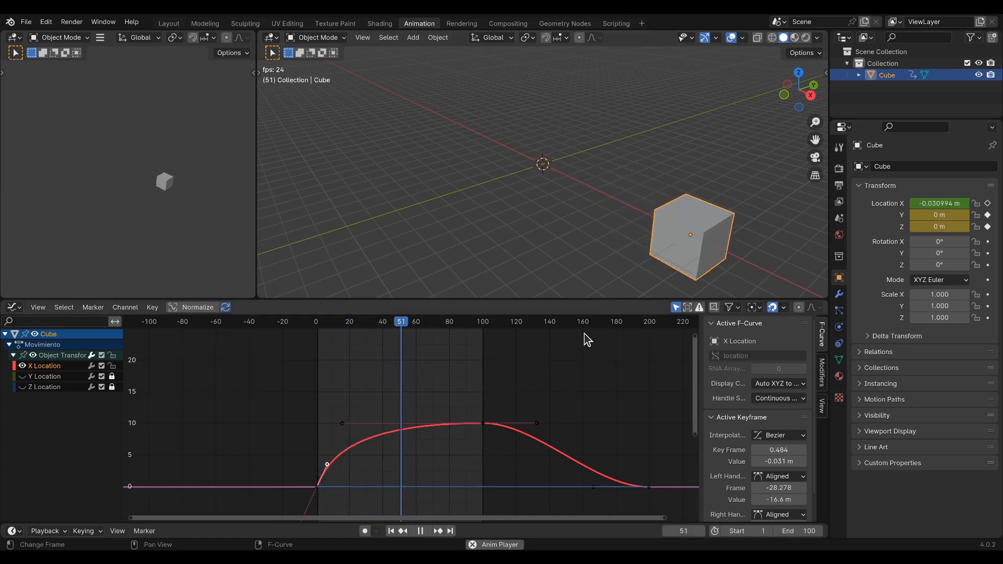
Step: Stop the playback, move the playhead to frame 100 and set the animation's frame range to start at 100 and end at 200
{"action": "key", "text": "space"}
{"action": "middle_click_drag", "start_coordinate": [510, 374], "coordinate": [310, 399]}
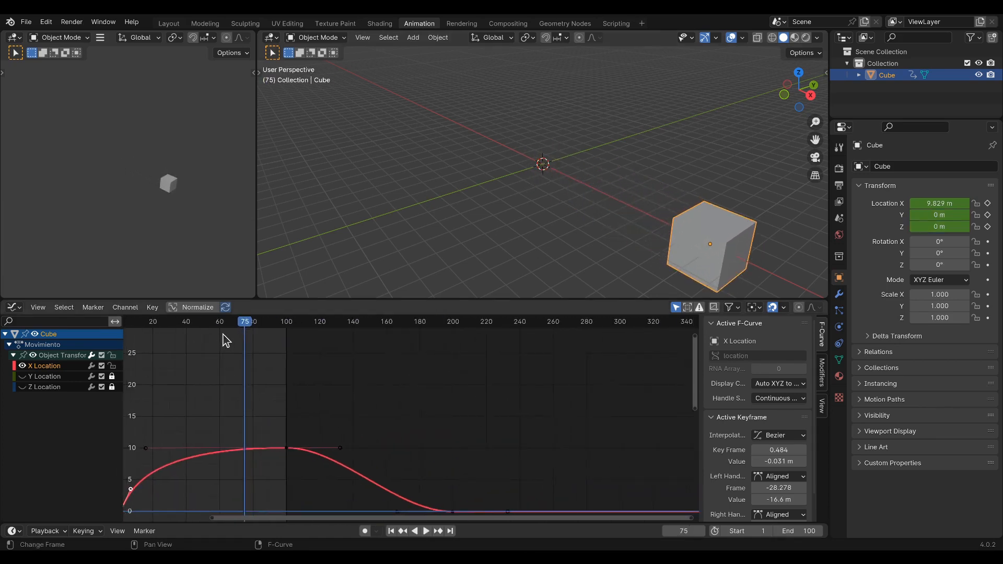
{"action": "left_click_drag", "start_coordinate": [248, 325], "coordinate": [288, 325]}
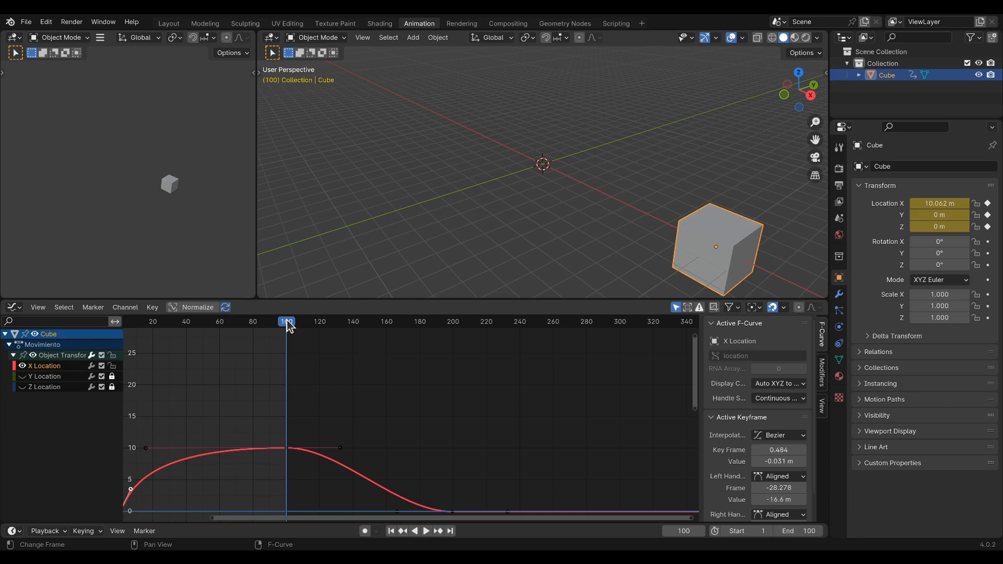
{"action": "left_click", "coordinate": [687, 532]}
{"action": "left_click", "coordinate": [756, 531]}
{"action": "type", "text": "100"}
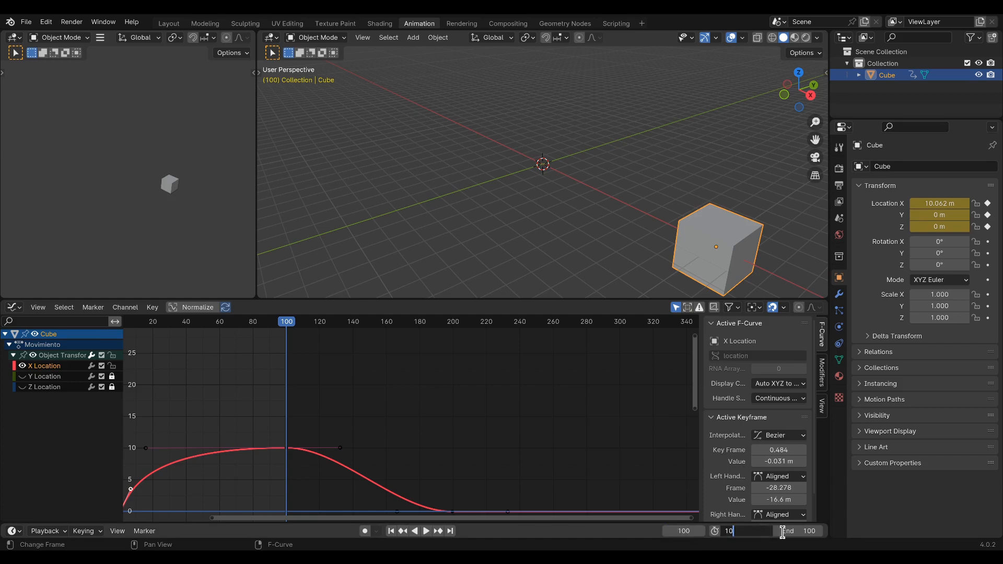
{"action": "key", "text": "Return"}
{"action": "left_click", "coordinate": [808, 531]}
{"action": "type", "text": "200"}
{"action": "key", "text": "Return"}
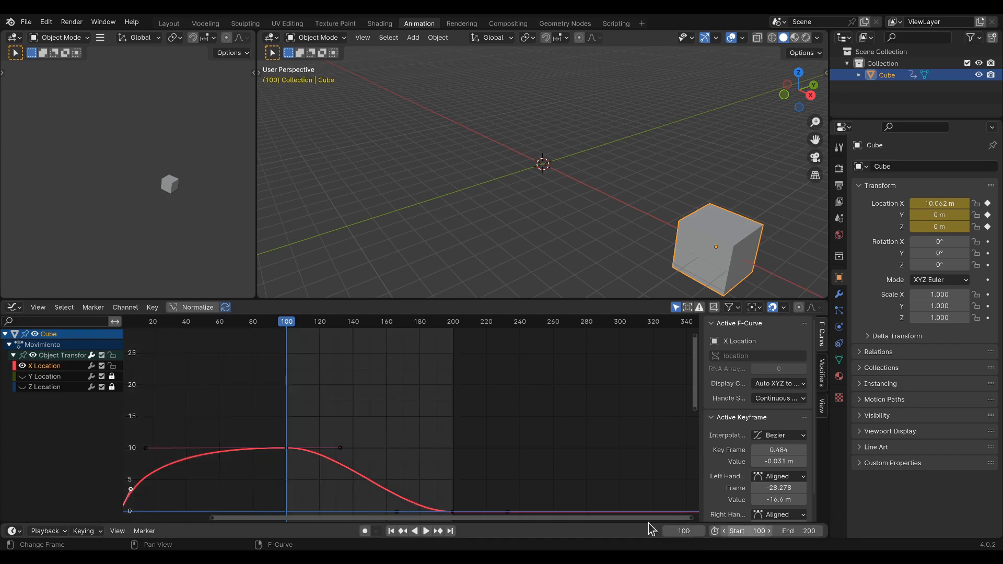
Step: Play the start of the descending X Location segment, return the playhead to frame 100 and examine the curve up to frame 200
{"action": "scroll", "coordinate": [375, 388], "scroll_direction": "down", "scroll_amount": 1}
{"action": "middle_click_drag", "start_coordinate": [363, 446], "coordinate": [378, 405]}
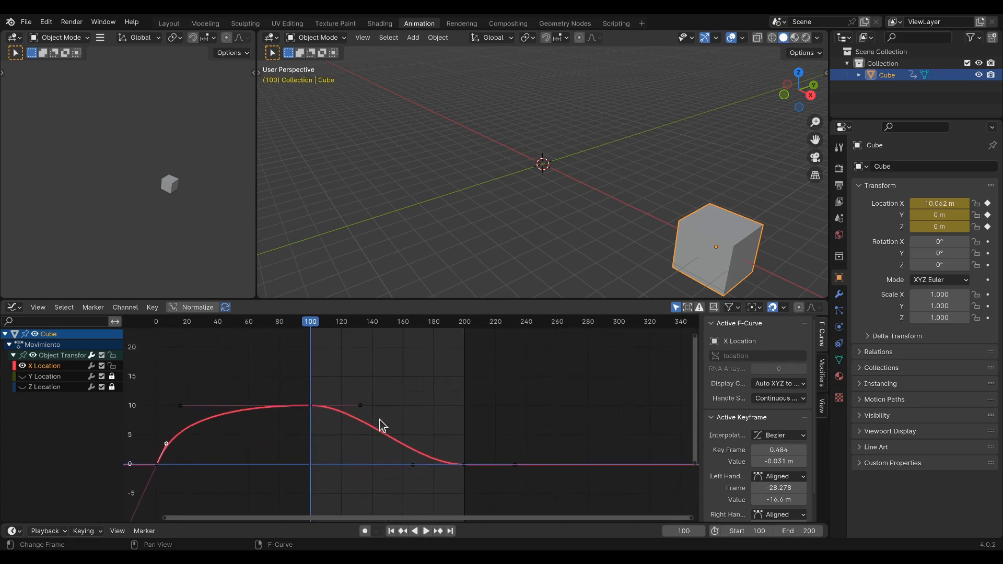
{"action": "left_click", "coordinate": [424, 531]}
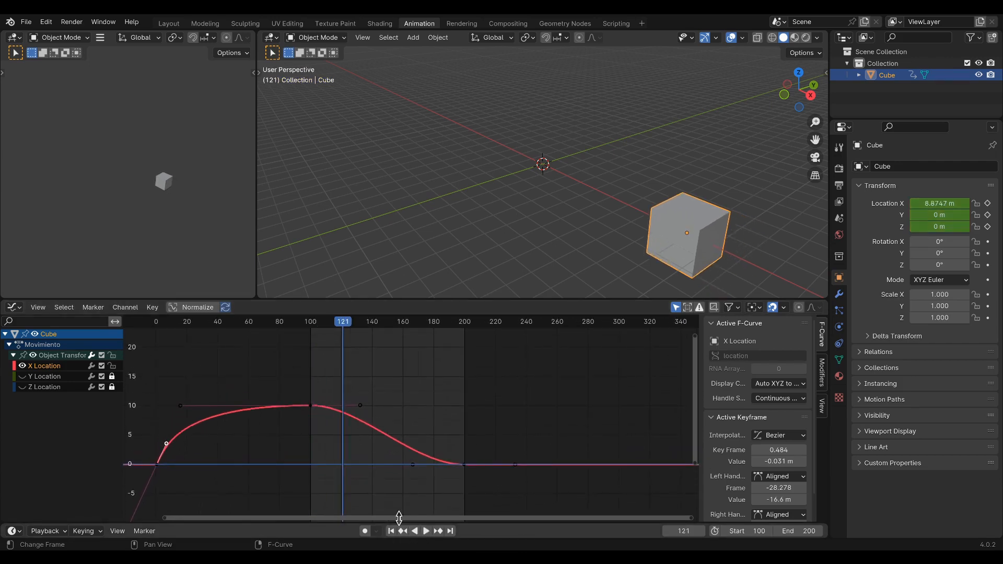
{"action": "left_click_drag", "start_coordinate": [339, 325], "coordinate": [288, 325]}
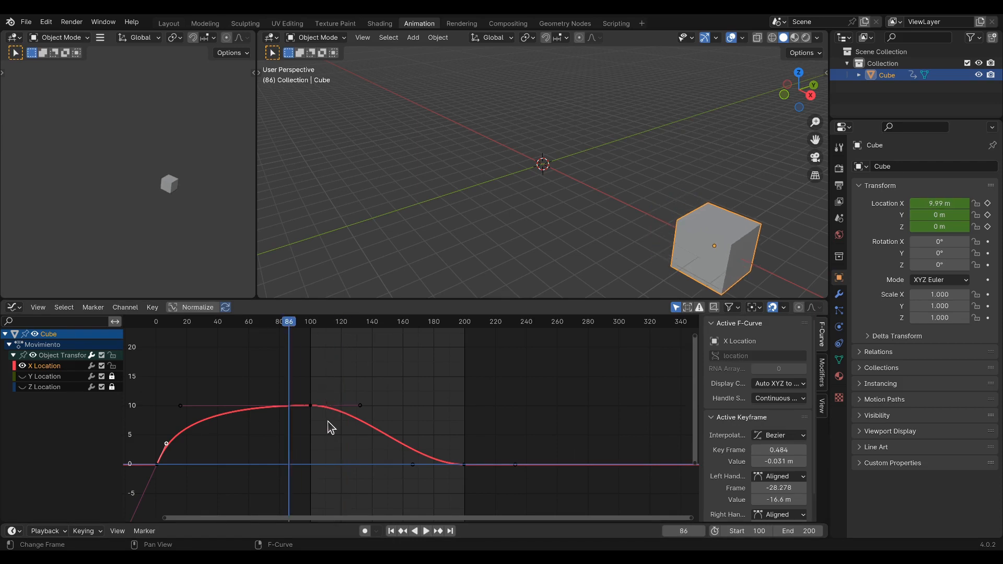
{"action": "scroll", "coordinate": [331, 426], "scroll_direction": "up", "scroll_amount": 5}
{"action": "left_click_drag", "start_coordinate": [211, 330], "coordinate": [249, 329]}
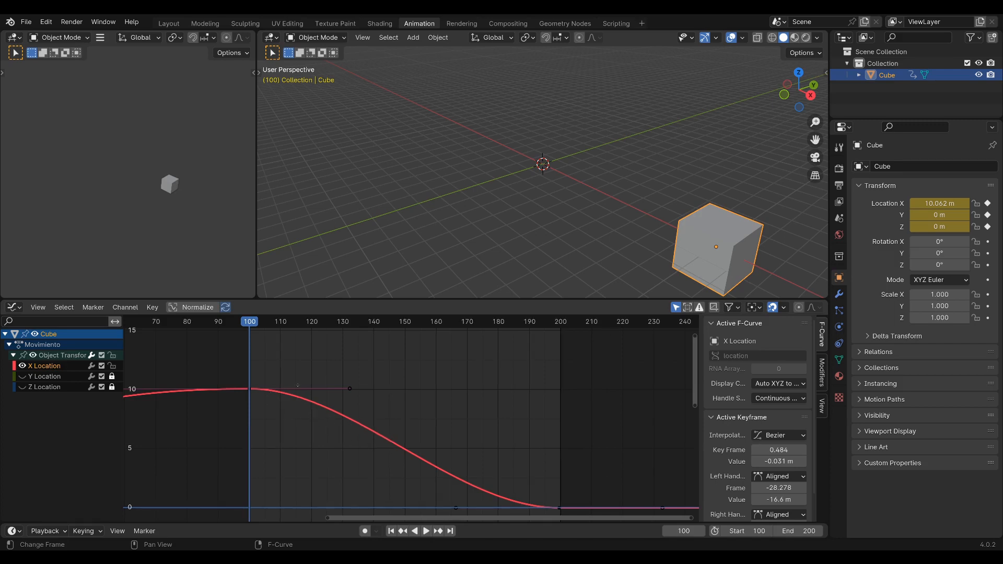
{"action": "middle_click_drag", "start_coordinate": [286, 400], "coordinate": [535, 376]}
{"action": "middle_click_drag", "start_coordinate": [597, 406], "coordinate": [304, 400]}
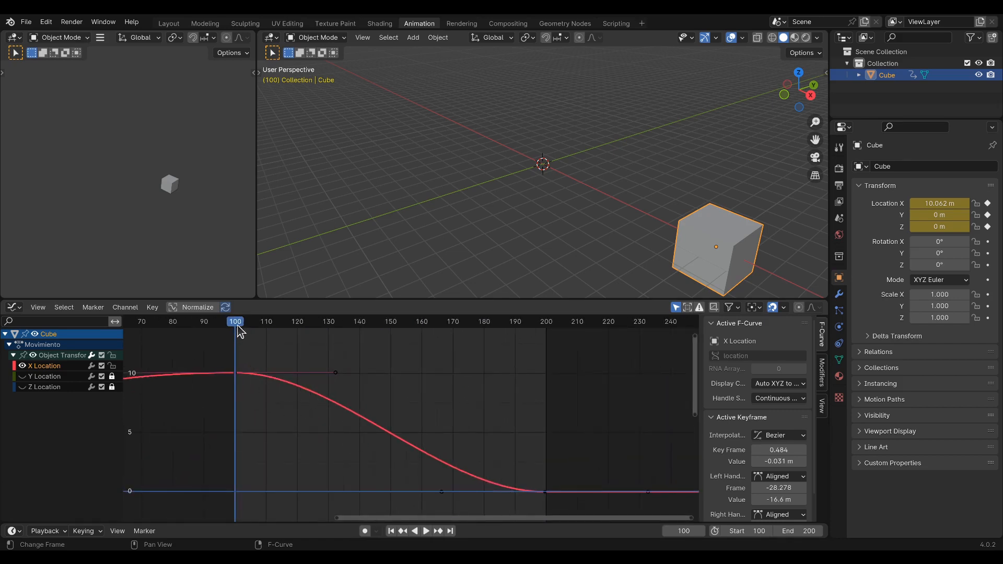
Step: Play the return motion twice from frame 100, comparing it with the curve's slope, and move the playhead back to frame 95
{"action": "key", "text": "space"}
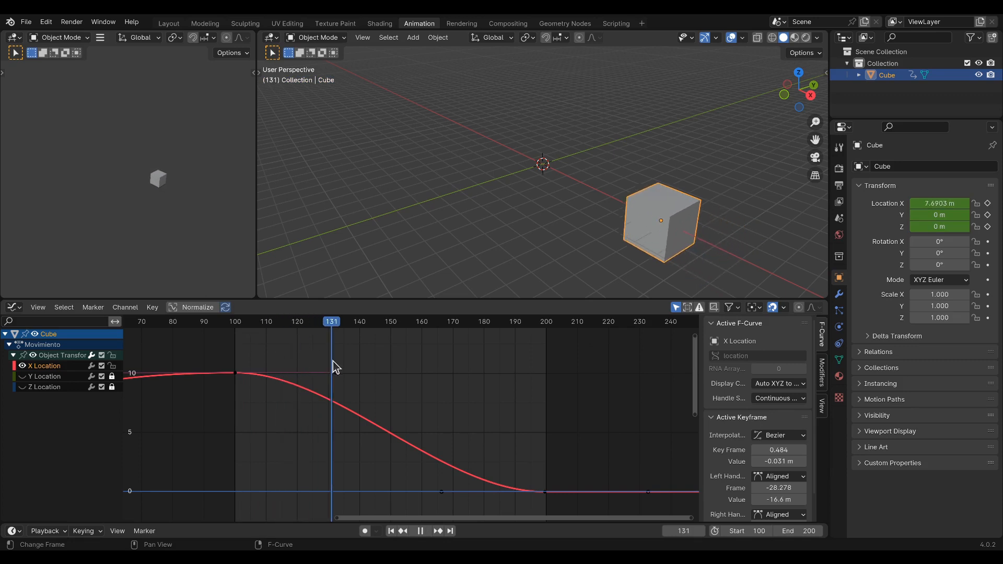
{"action": "key", "text": "space"}
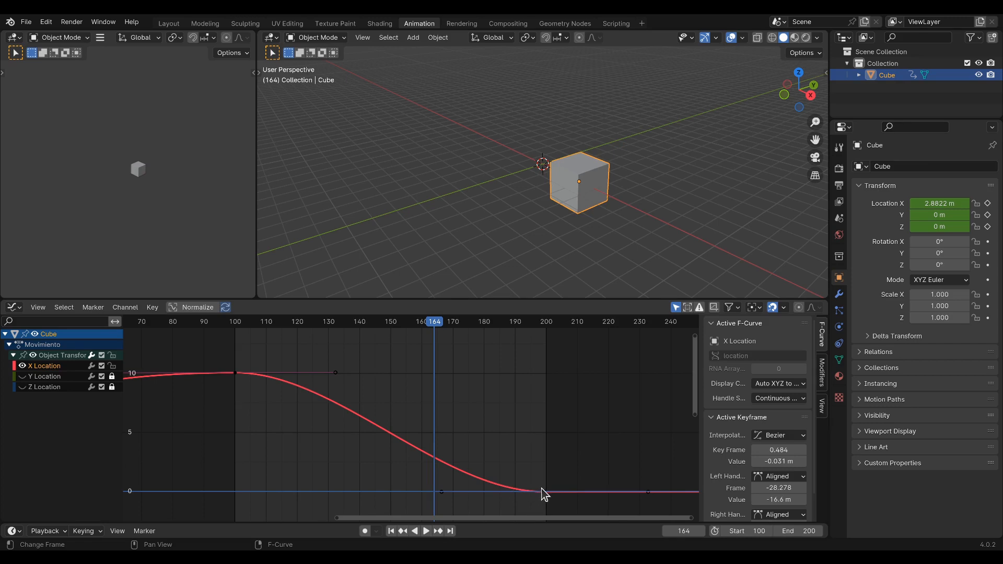
{"action": "left_click_drag", "start_coordinate": [436, 323], "coordinate": [236, 348]}
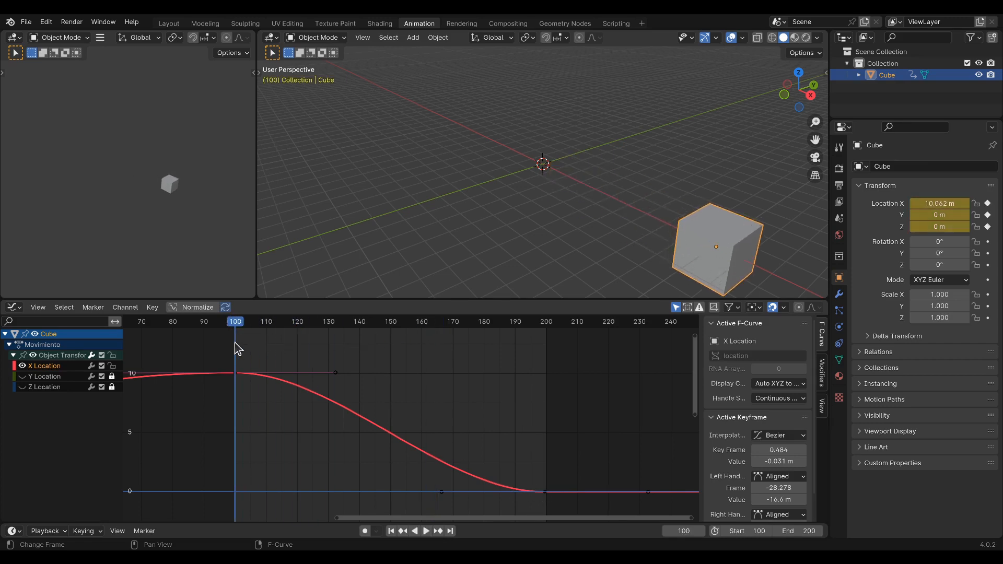
{"action": "left_click", "coordinate": [427, 531]}
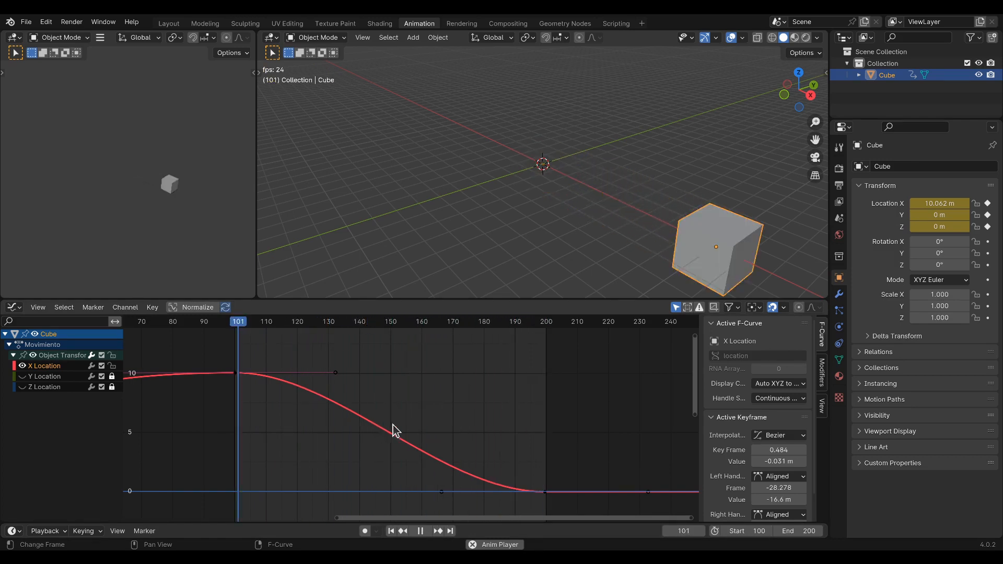
{"action": "left_click", "coordinate": [420, 533]}
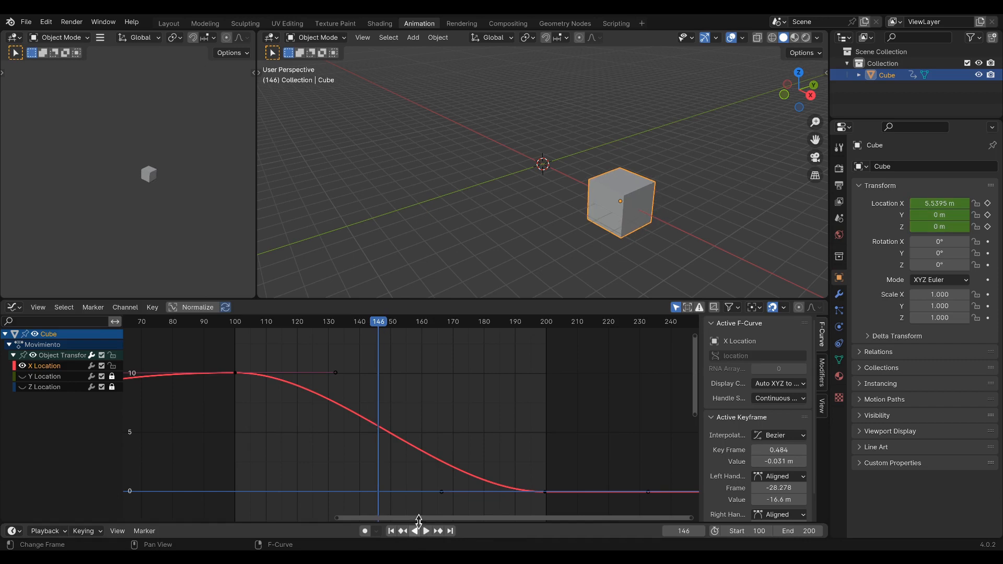
{"action": "left_click_drag", "start_coordinate": [378, 325], "coordinate": [219, 325]}
Step: Extend the frame 100 keyframe's right handle to about frame 175 and play the resulting motion
{"action": "left_click", "coordinate": [336, 373]}
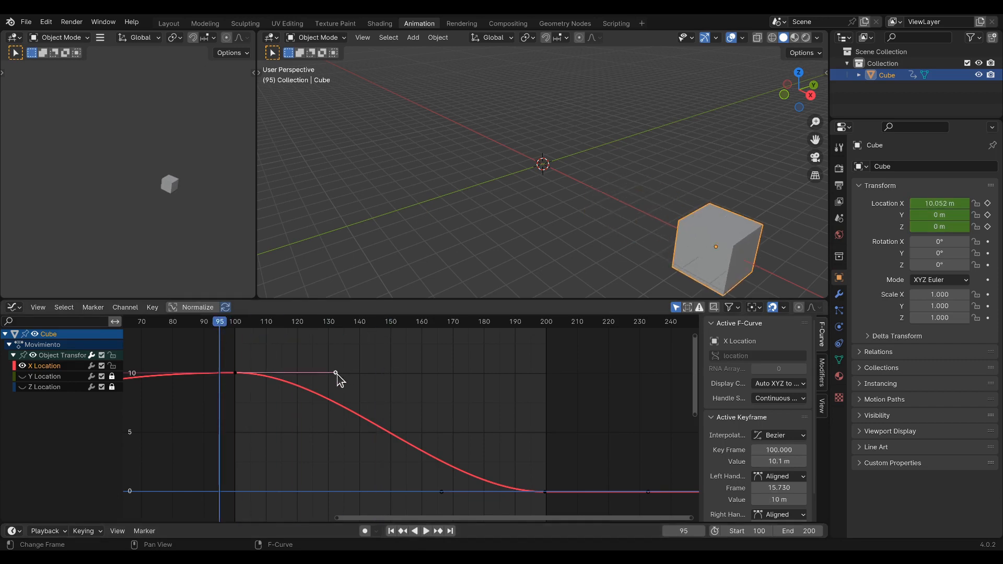
{"action": "left_click_drag", "start_coordinate": [338, 380], "coordinate": [469, 371]}
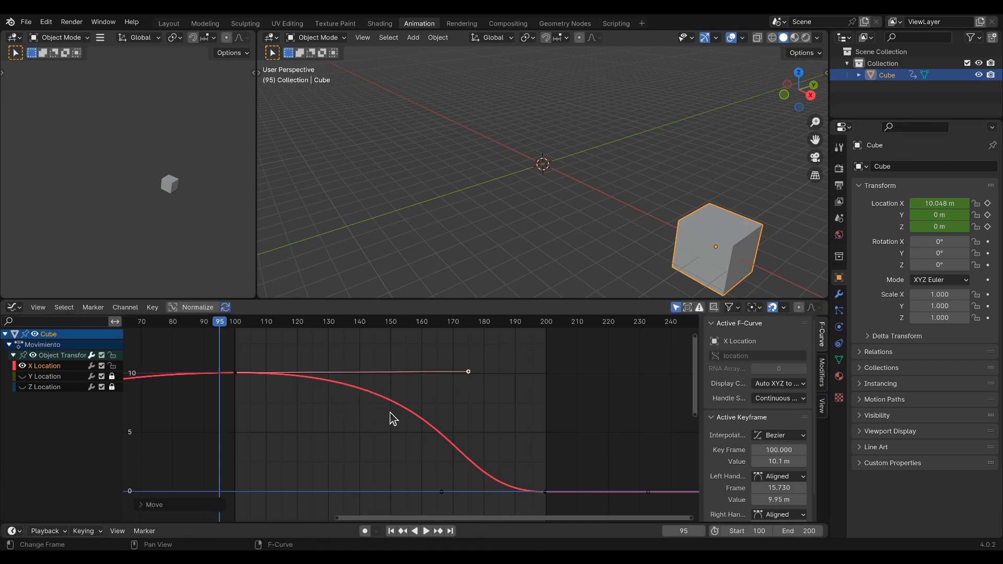
{"action": "key", "text": "space"}
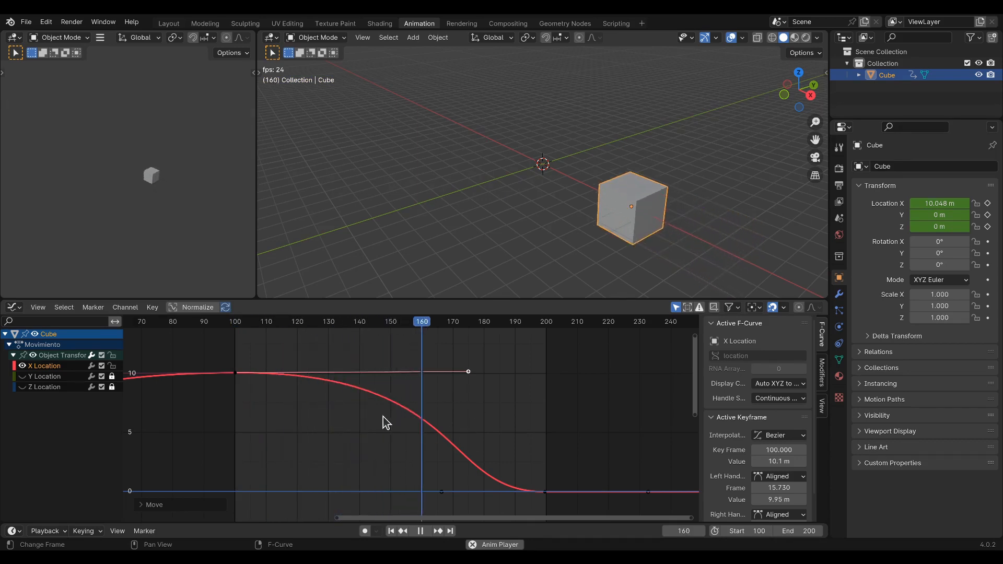
{"action": "key", "text": "space"}
Step: Shorten the frame 100 keyframe's right handle to about frame 112 and extend the last keyframe's left handle to about frame 103
{"action": "left_click_drag", "start_coordinate": [469, 372], "coordinate": [273, 373]}
{"action": "left_click", "coordinate": [441, 492]}
{"action": "left_click_drag", "start_coordinate": [441, 492], "coordinate": [246, 492]}
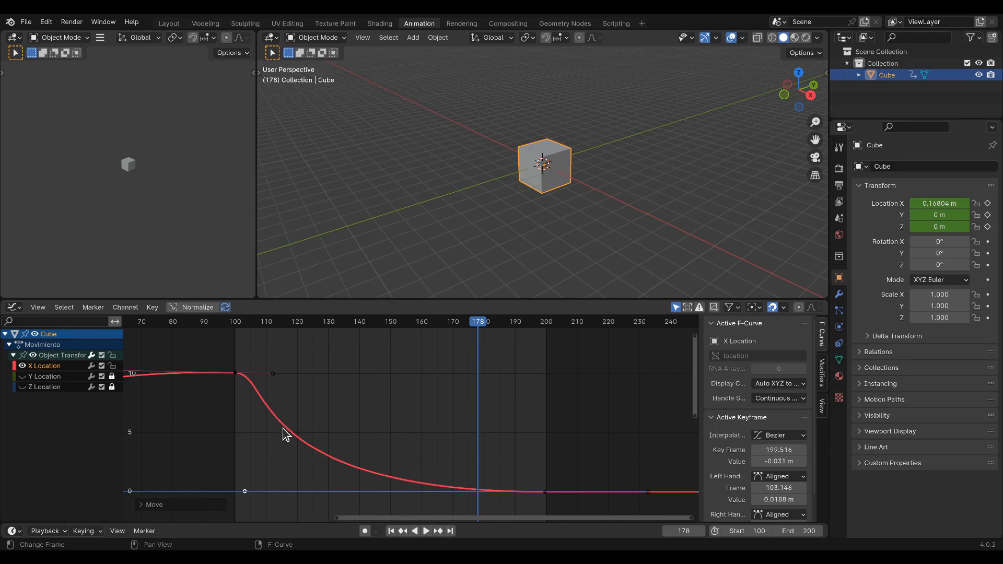
Step: Play the reshaped return motion twice from around frame 100 to examine its fast drop
{"action": "left_click_drag", "start_coordinate": [477, 325], "coordinate": [235, 339]}
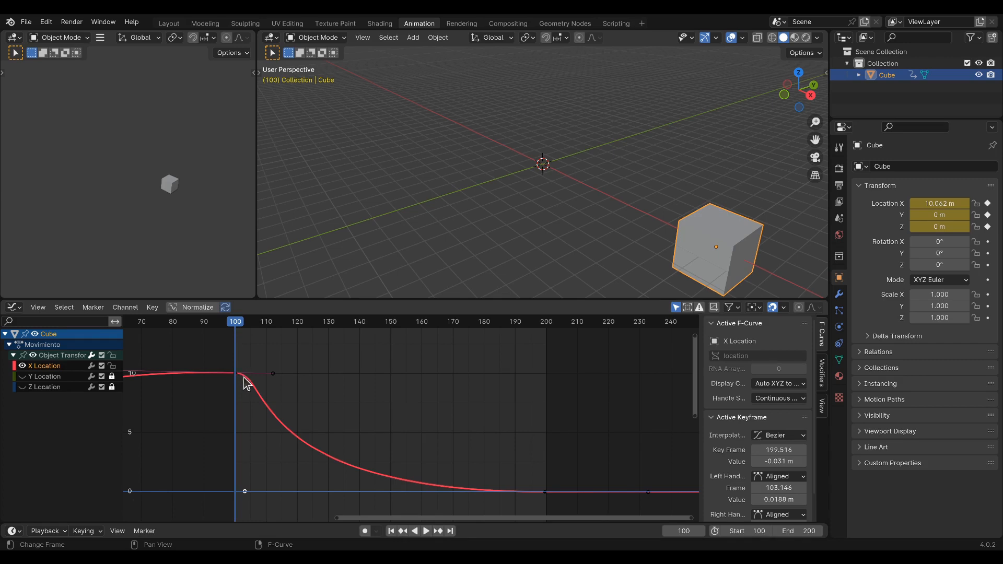
{"action": "key", "text": "space"}
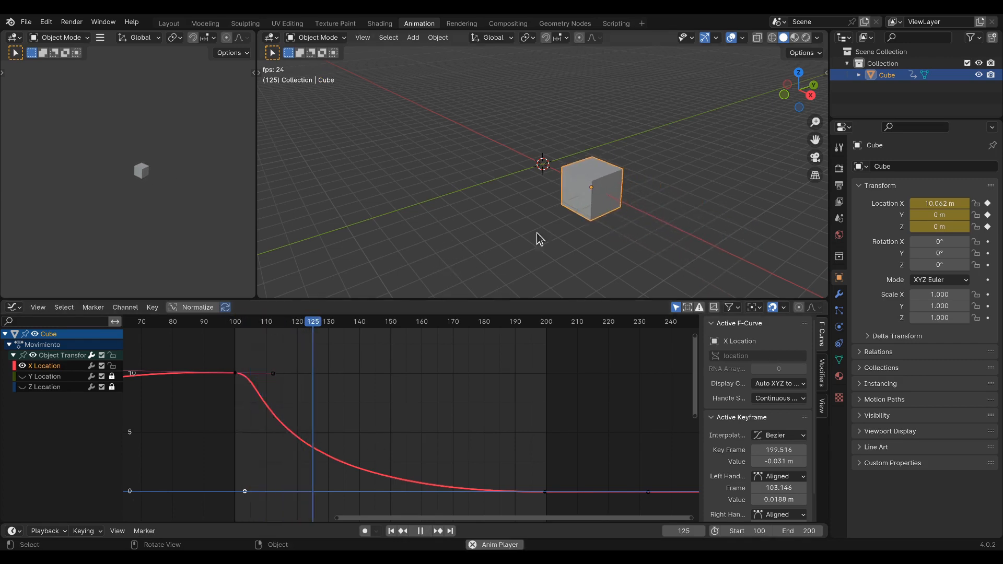
{"action": "key", "text": "space"}
{"action": "left_click_drag", "start_coordinate": [409, 327], "coordinate": [259, 335]}
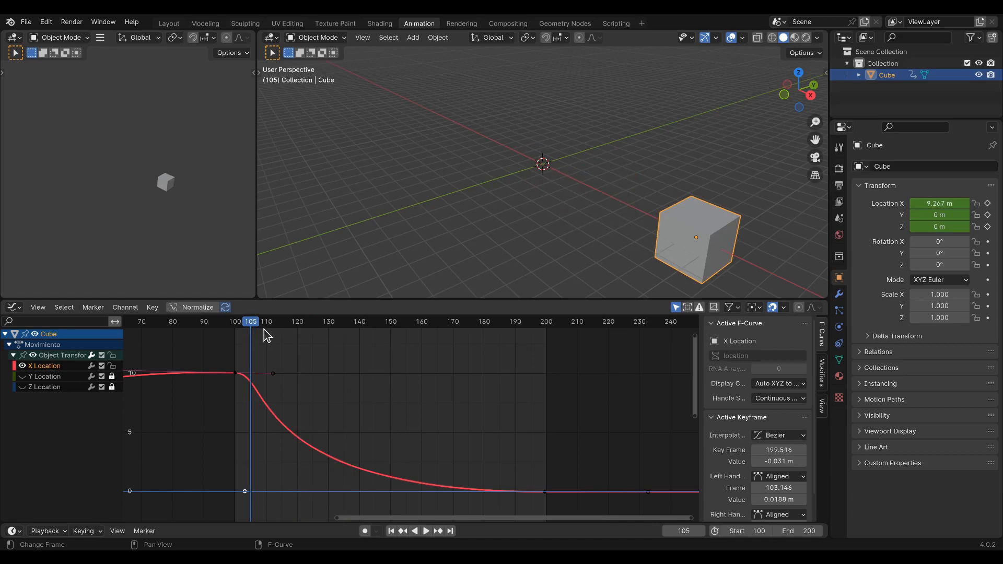
{"action": "key", "text": "shift+Left"}
{"action": "key", "text": "space"}
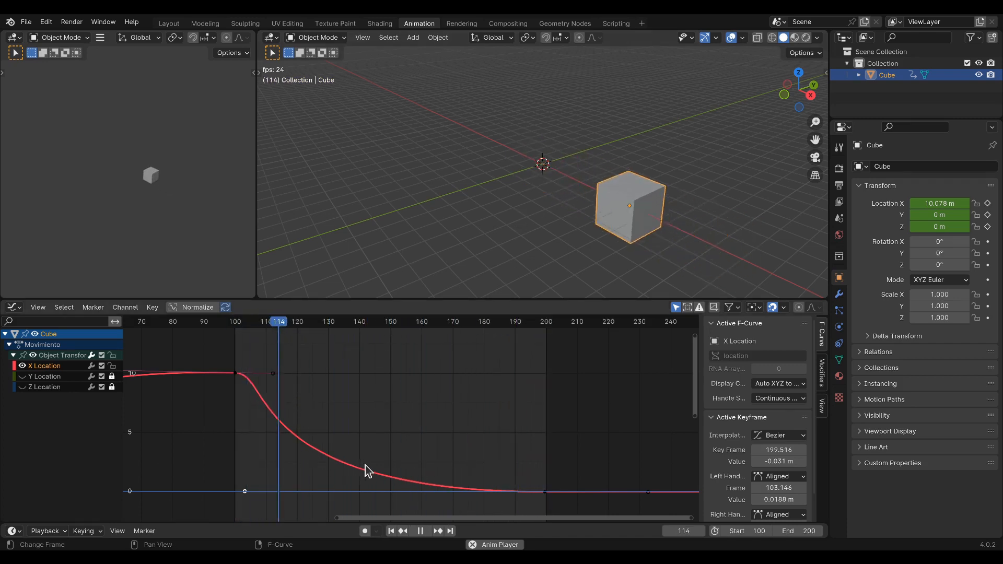
Step: Play the motion from frame 130 to examine its slow ending, stop it and review the whole X Location curve
{"action": "key", "text": "space"}
{"action": "left_click_drag", "start_coordinate": [359, 326], "coordinate": [329, 337]}
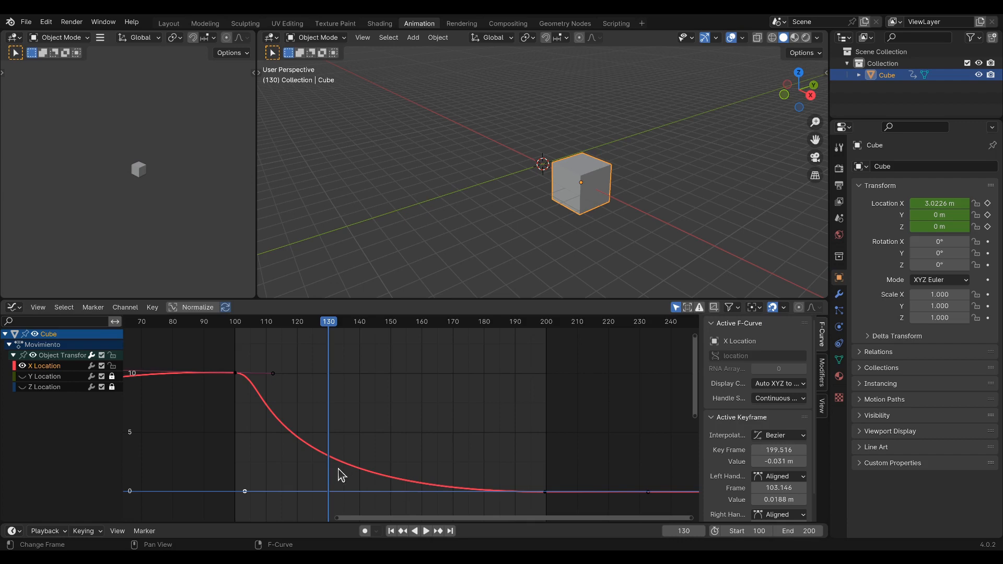
{"action": "key", "text": "space"}
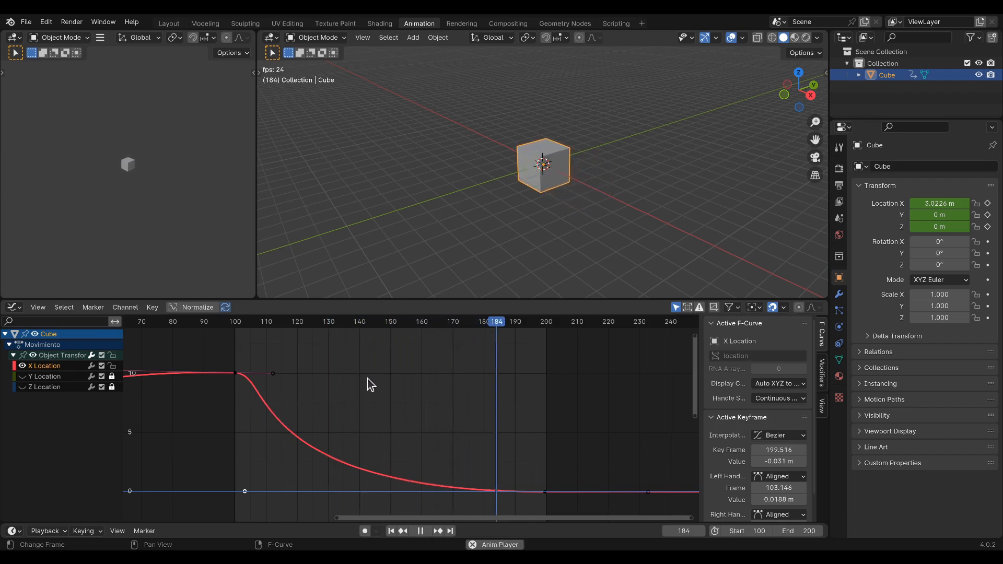
{"action": "key", "text": "space"}
{"action": "scroll", "coordinate": [360, 361], "scroll_direction": "down", "scroll_amount": 4}
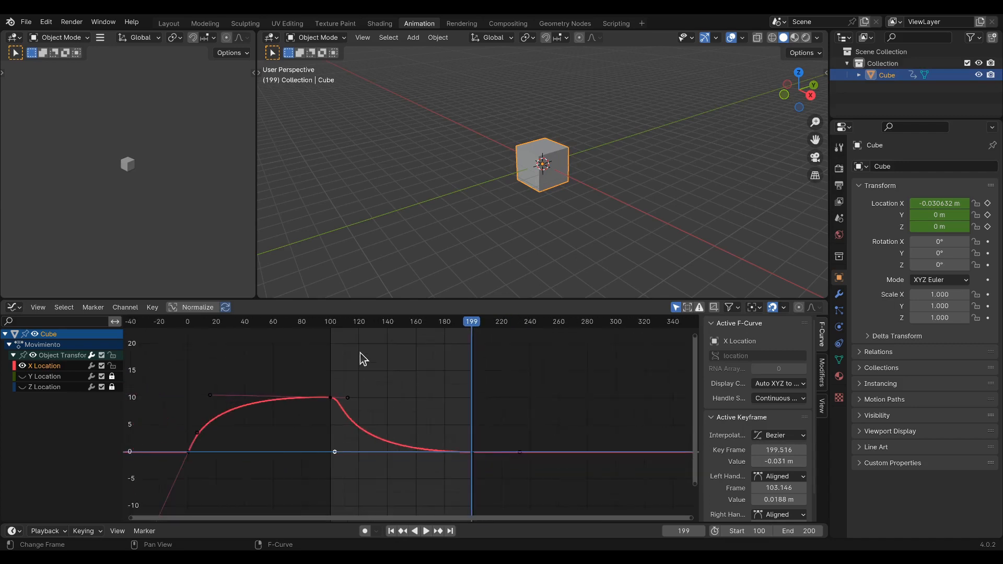
{"action": "middle_click_drag", "start_coordinate": [369, 363], "coordinate": [438, 372]}
{"action": "scroll", "coordinate": [444, 372], "scroll_direction": "down", "scroll_amount": 1}
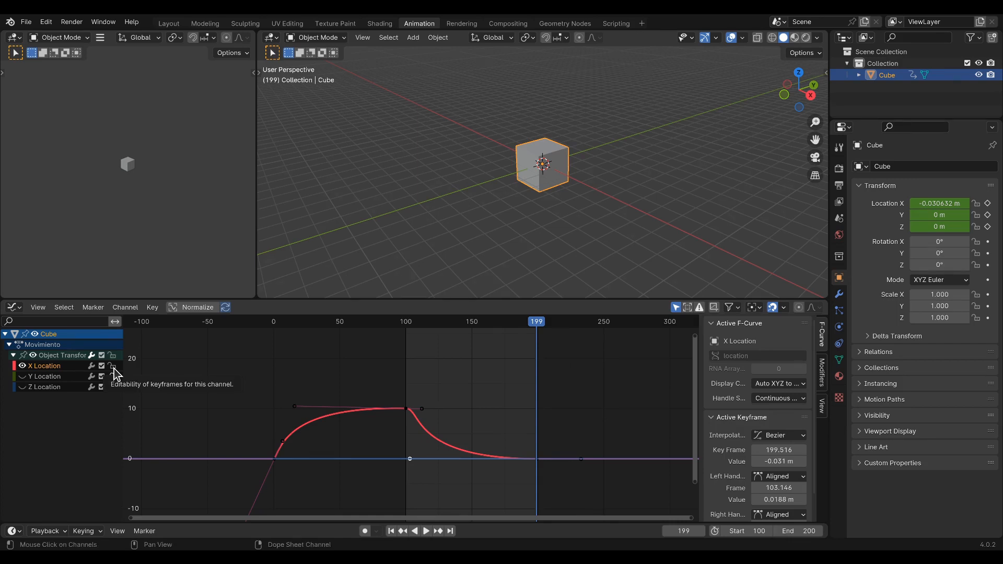
Step: Lock and hide the X Location channel and show the Y Location curve instead
{"action": "left_click_drag", "start_coordinate": [112, 377], "coordinate": [112, 387]}
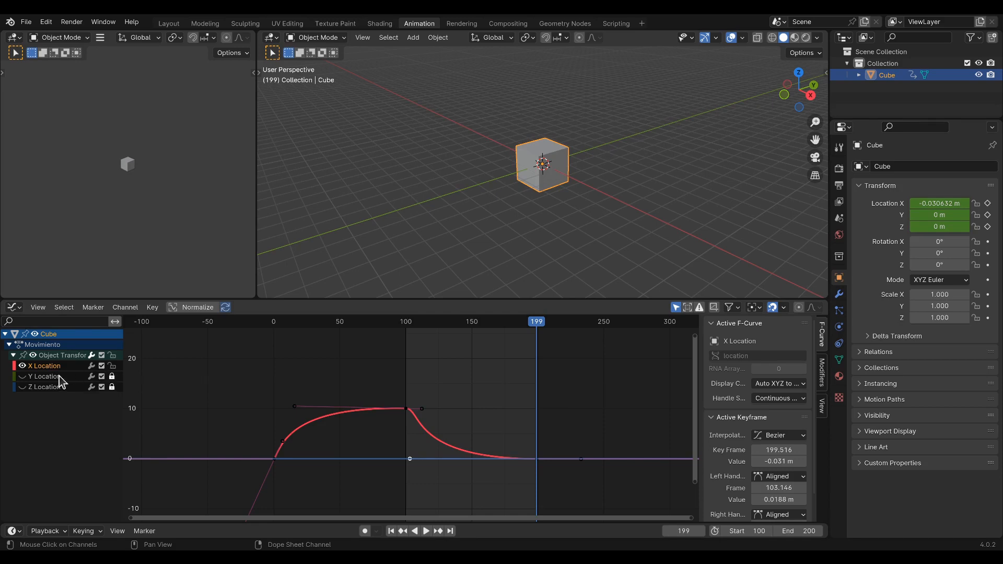
{"action": "left_click", "coordinate": [112, 366]}
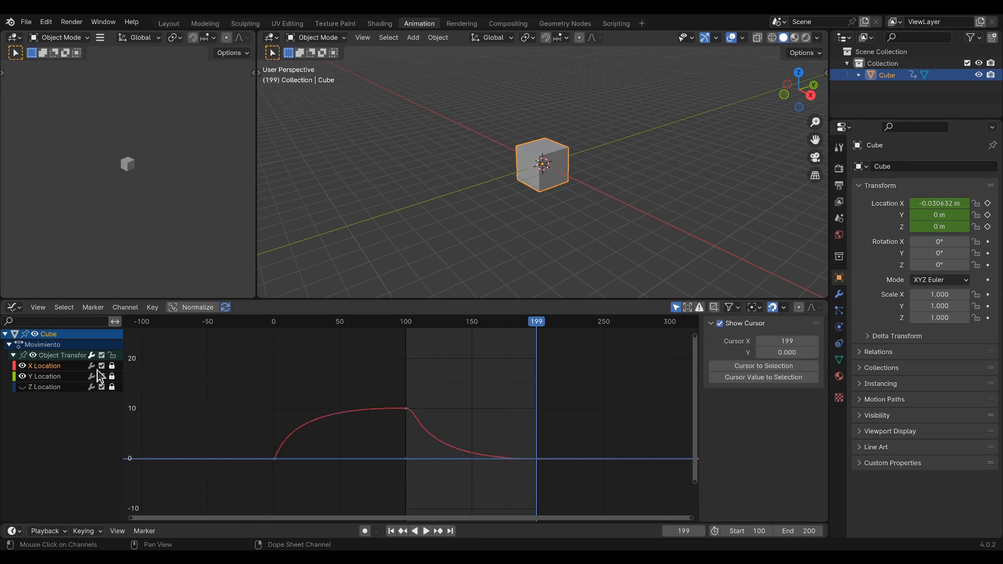
{"action": "left_click", "coordinate": [22, 366]}
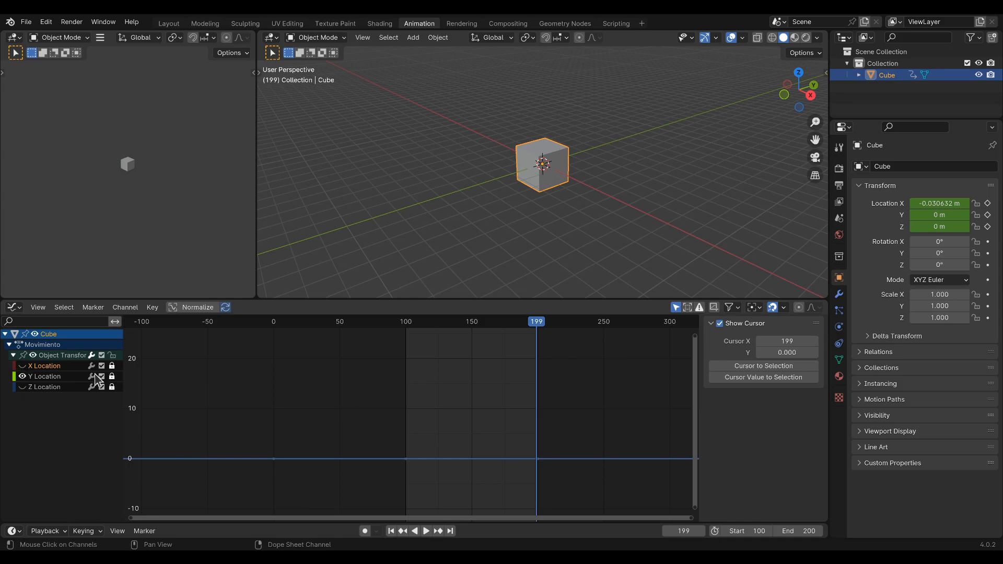
{"action": "scroll", "coordinate": [460, 441], "scroll_direction": "up", "scroll_amount": 4}
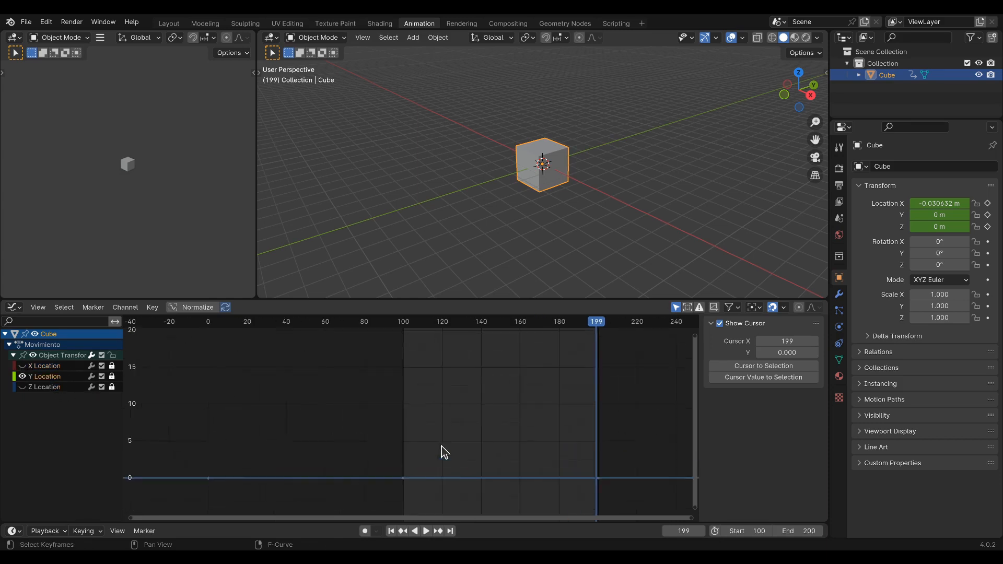
{"action": "scroll", "coordinate": [435, 430], "scroll_direction": "up", "scroll_amount": 3}
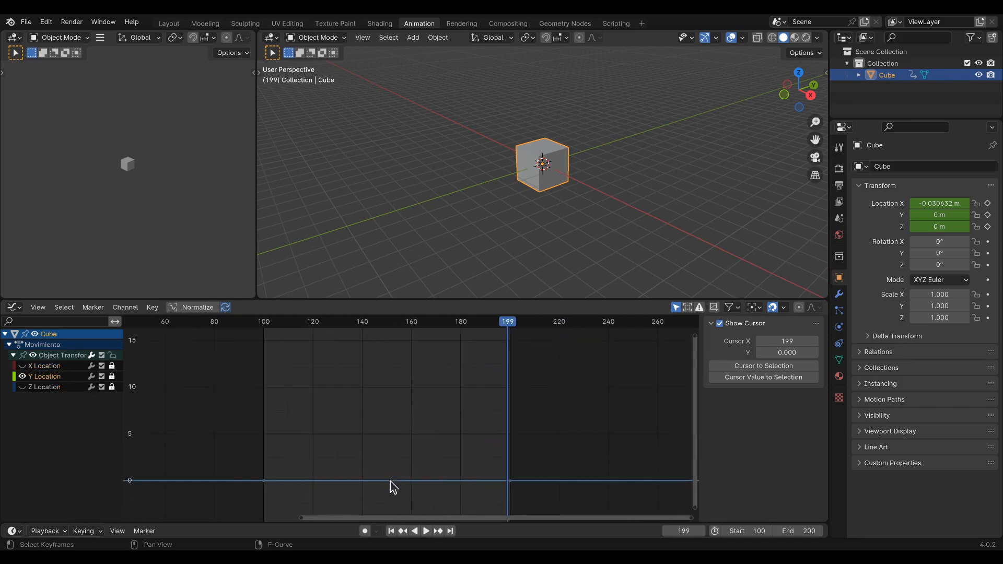
Step: Move the playhead to frame 200 and switch from the Graph Editor to the Dope Sheet's Action Editor
{"action": "mouse_move", "coordinate": [512, 333]}
{"action": "left_mouse_down"}
{"action": "mouse_move", "coordinate": [445, 335]}
{"action": "mouse_move", "coordinate": [509, 335]}
{"action": "left_mouse_up"}
{"action": "left_click", "coordinate": [15, 307]}
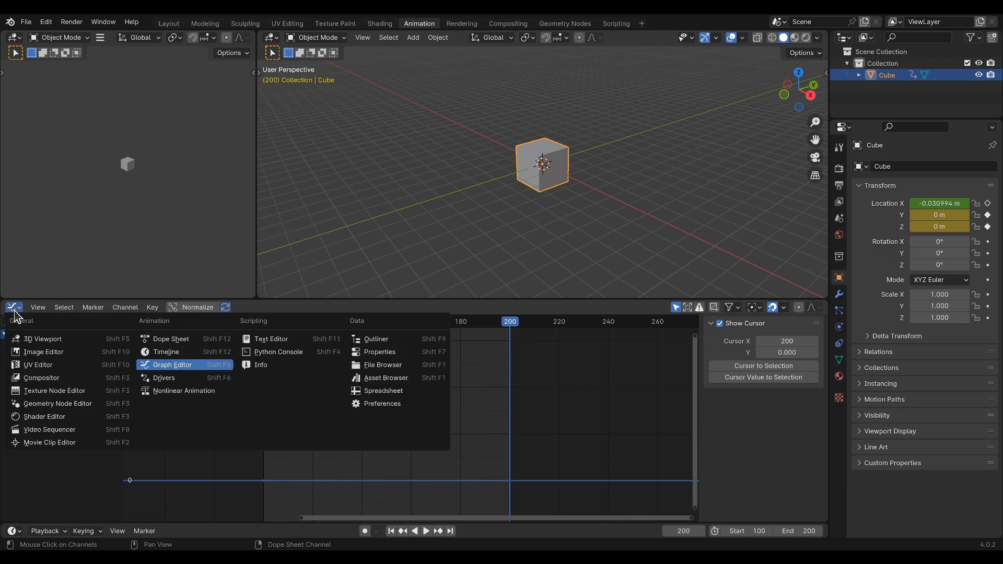
{"action": "left_click", "coordinate": [172, 339]}
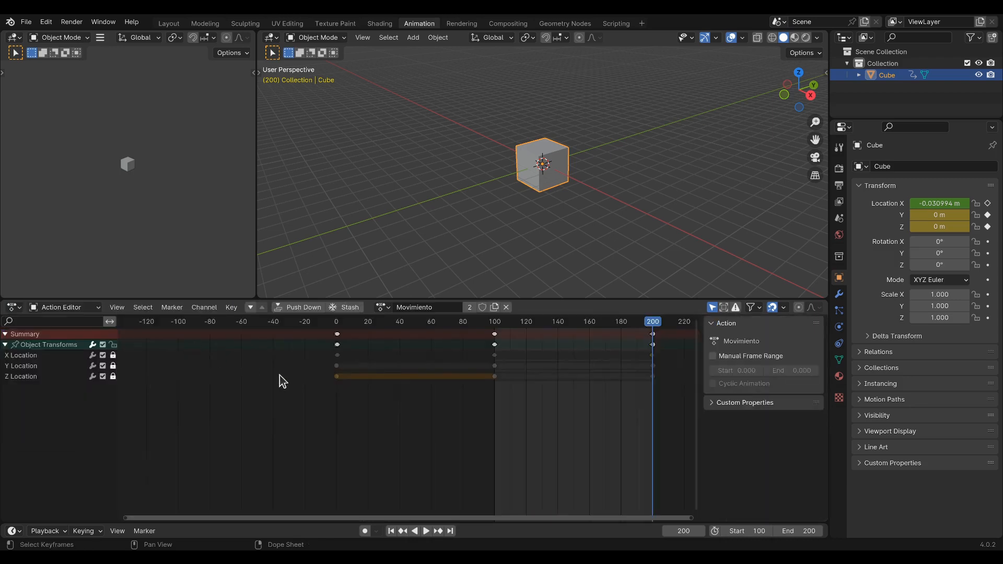
Step: Move the playhead to frame 100 and try Y locations of 50 m and 10 m for the cube
{"action": "left_click_drag", "start_coordinate": [495, 322], "coordinate": [495, 322]}
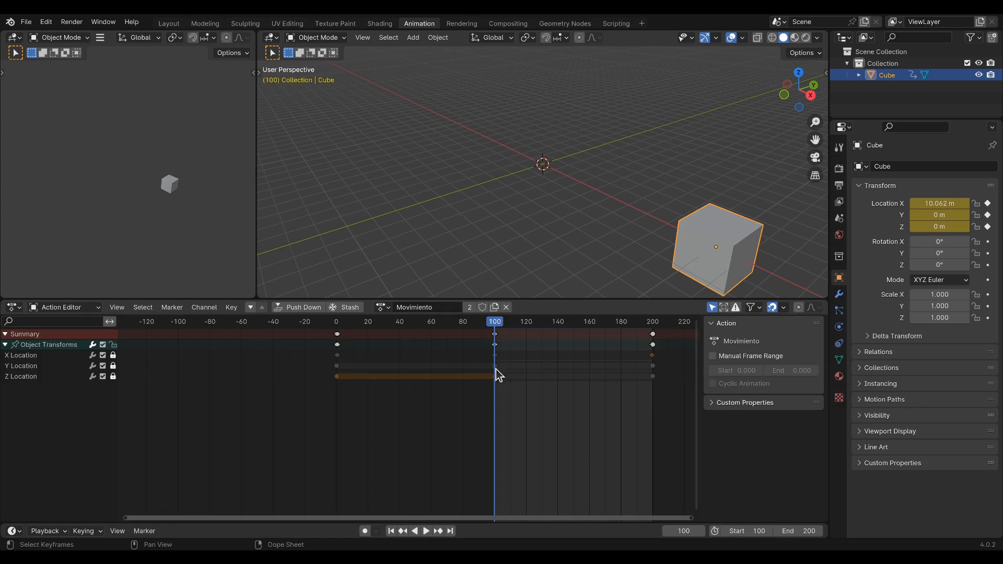
{"action": "left_click", "coordinate": [937, 215]}
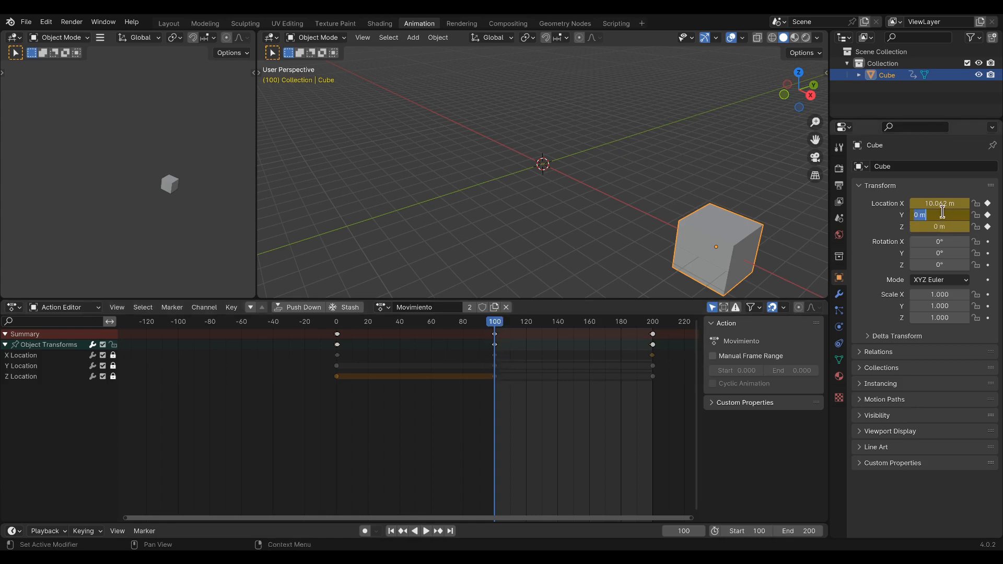
{"action": "type", "text": "50"}
{"action": "key", "text": "Return"}
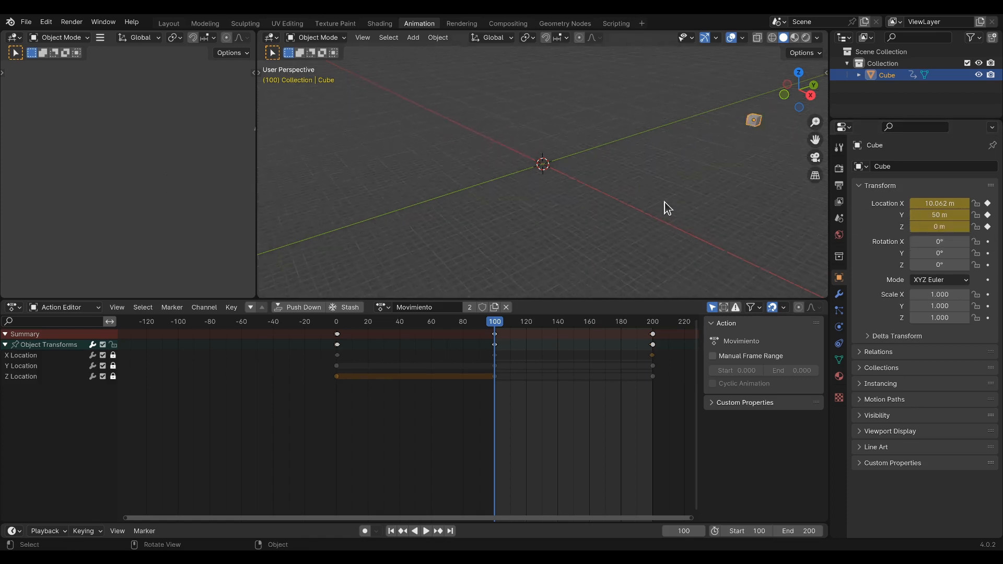
{"action": "left_click", "coordinate": [939, 215]}
{"action": "type", "text": "10"}
{"action": "key", "text": "Return"}
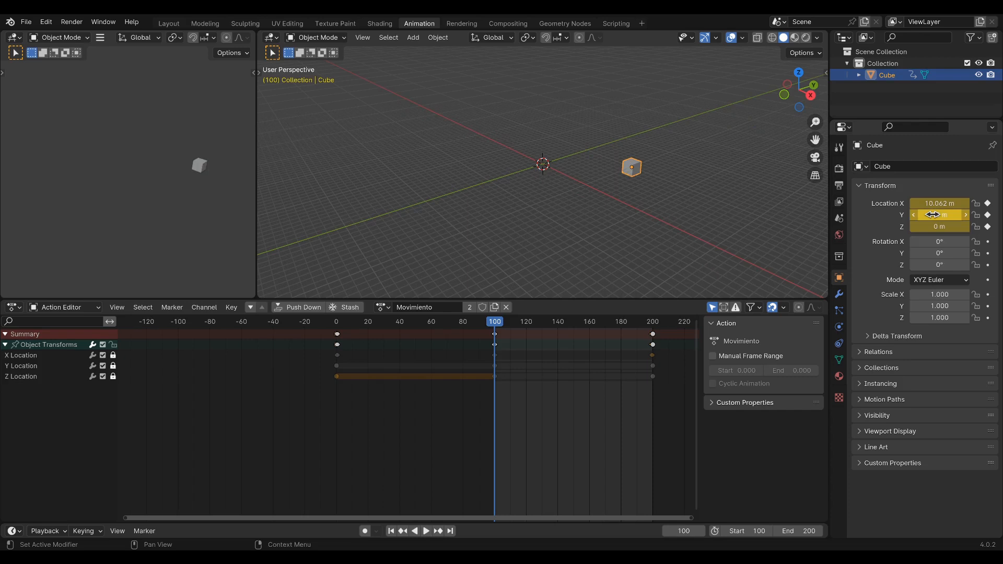
Step: Try to keyframe the cube's Y location at 5 m on frame 100 by replacing the existing keyframes
{"action": "left_click", "coordinate": [939, 215]}
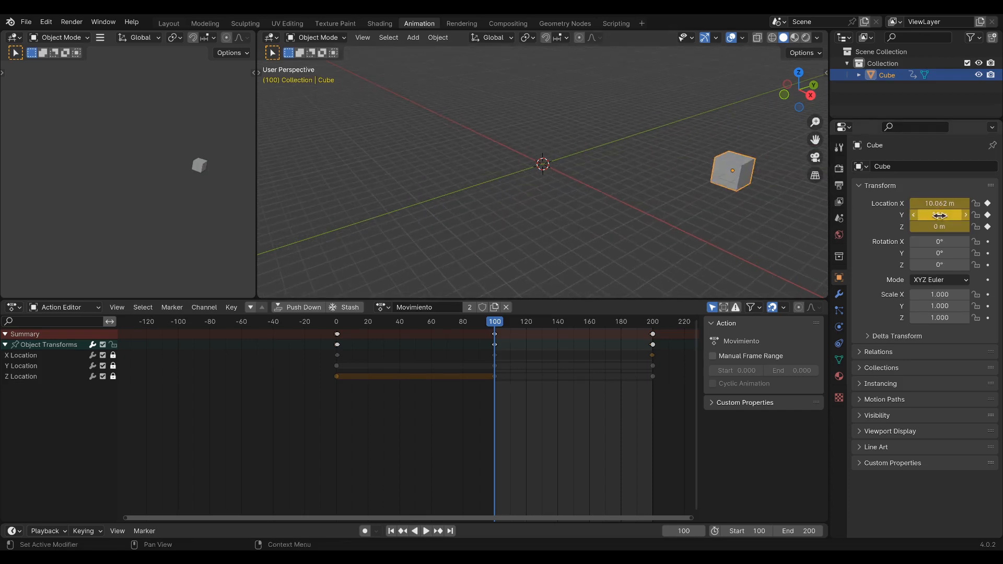
{"action": "type", "text": "5"}
{"action": "key", "text": "Return"}
{"action": "right_click", "coordinate": [933, 214]}
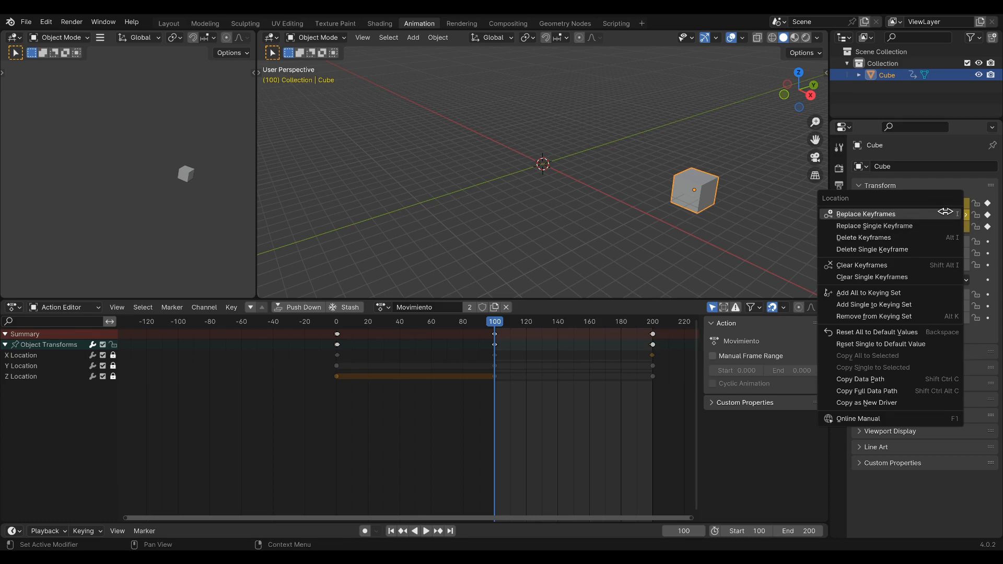
{"action": "left_click", "coordinate": [867, 215]}
{"action": "mouse_move", "coordinate": [495, 321]}
{"action": "left_mouse_down"}
{"action": "mouse_move", "coordinate": [484, 327]}
{"action": "mouse_move", "coordinate": [494, 322]}
{"action": "left_mouse_up"}
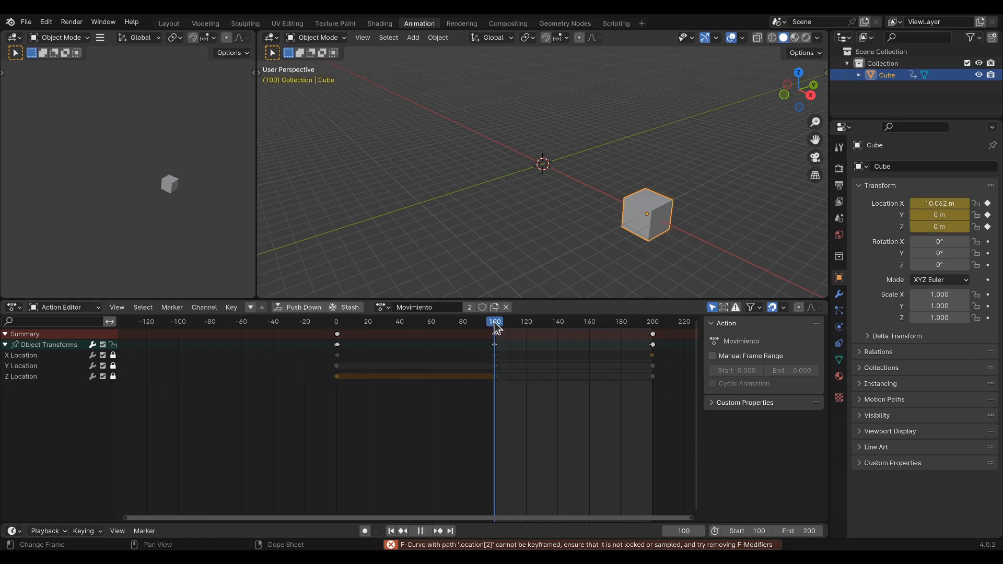
Step: Switch from the Action Editor back to the Graph Editor and fit the whole Y Location curve in view
{"action": "left_click", "coordinate": [60, 308]}
{"action": "left_click", "coordinate": [64, 336]}
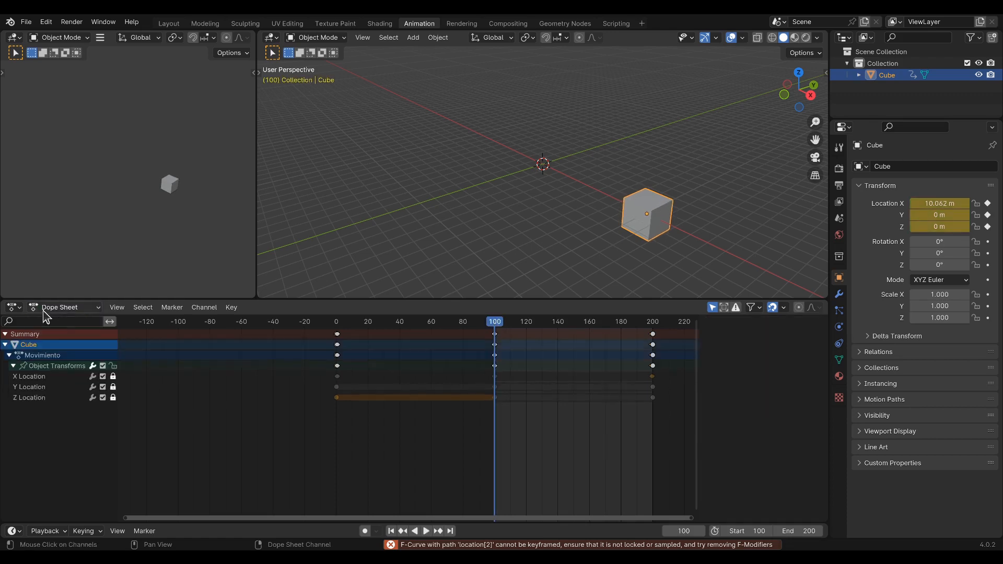
{"action": "left_click", "coordinate": [14, 308]}
{"action": "left_click", "coordinate": [162, 365]}
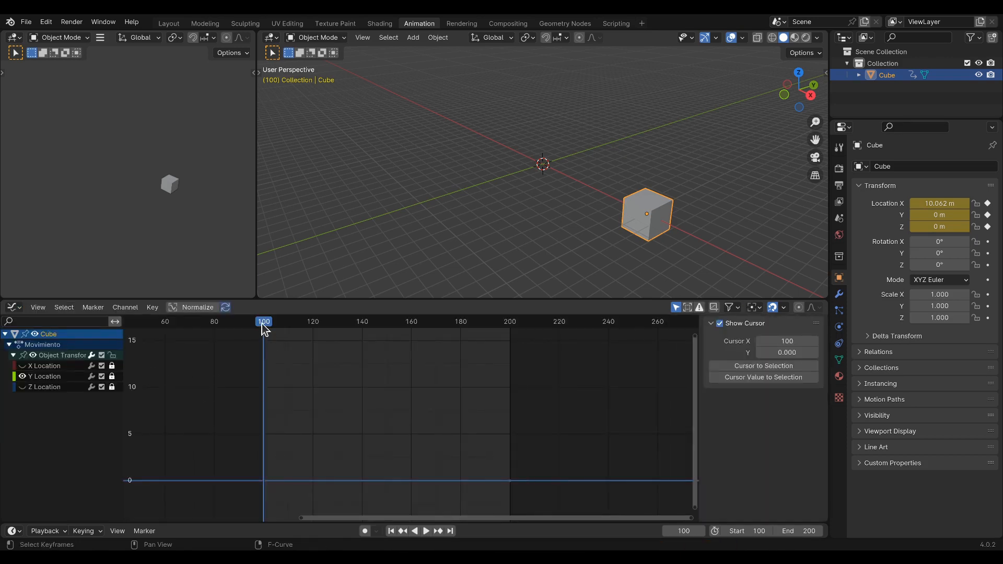
{"action": "key", "text": "Home"}
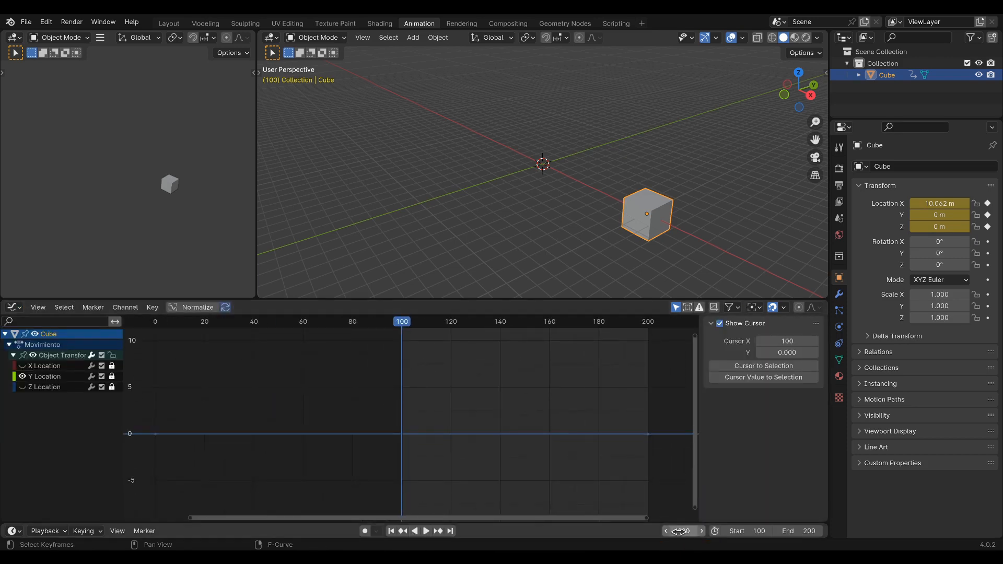
Step: Set the start frame of the playback range to 0
{"action": "left_click", "coordinate": [755, 531]}
{"action": "type", "text": "0"}
{"action": "key", "text": "Return"}
{"action": "key", "text": "Home"}
{"action": "scroll", "coordinate": [432, 426], "scroll_direction": "up", "scroll_amount": 3}
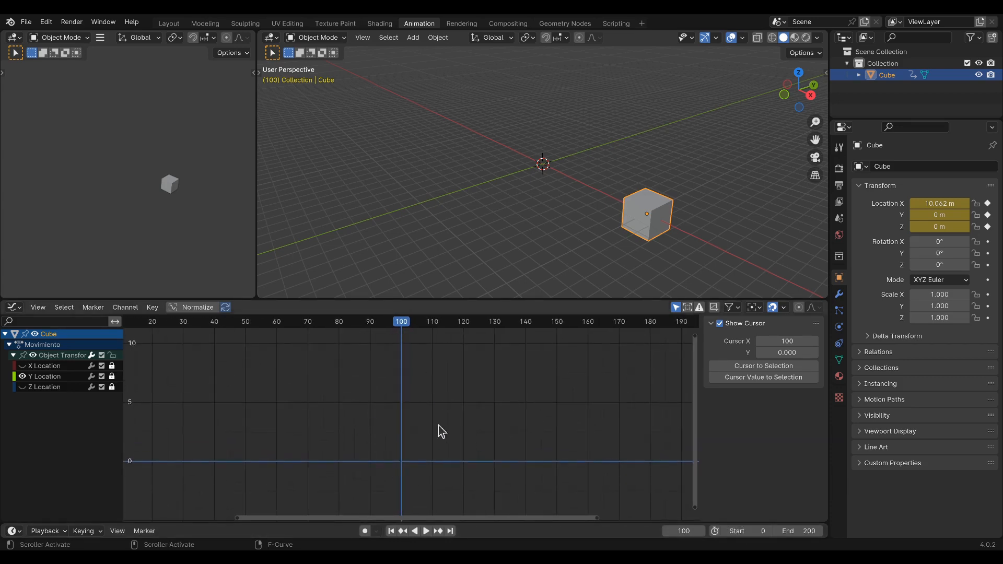
Step: Unlock the Y Location channel and raise its keyframe at frame 100 to about 5.12 m
{"action": "left_click", "coordinate": [112, 376]}
{"action": "left_click_drag", "start_coordinate": [402, 462], "coordinate": [402, 401]}
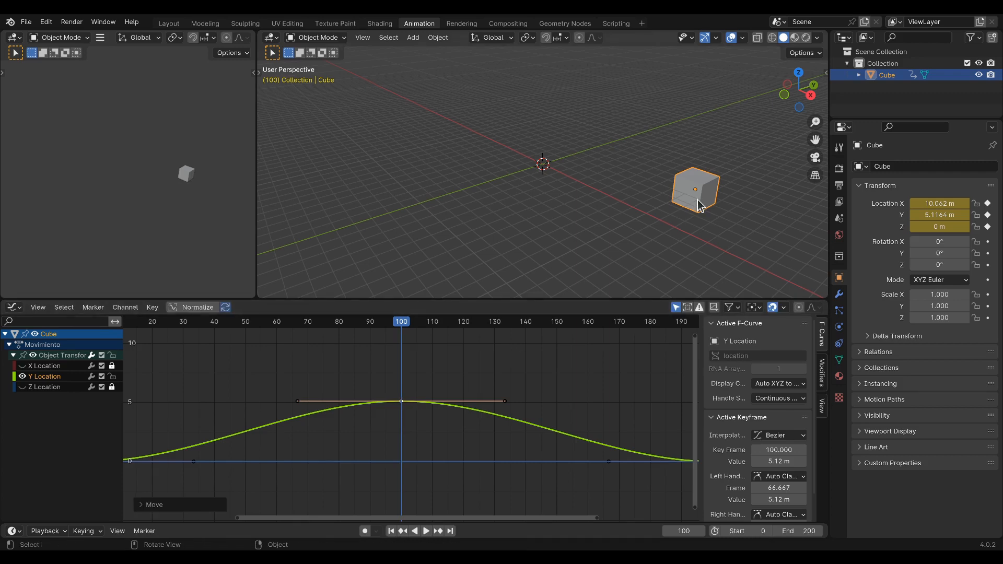
{"action": "mouse_move", "coordinate": [941, 214]}
{"action": "left_mouse_down"}
{"action": "mouse_move", "coordinate": [970, 215]}
{"action": "mouse_move", "coordinate": [941, 215]}
{"action": "left_mouse_up"}
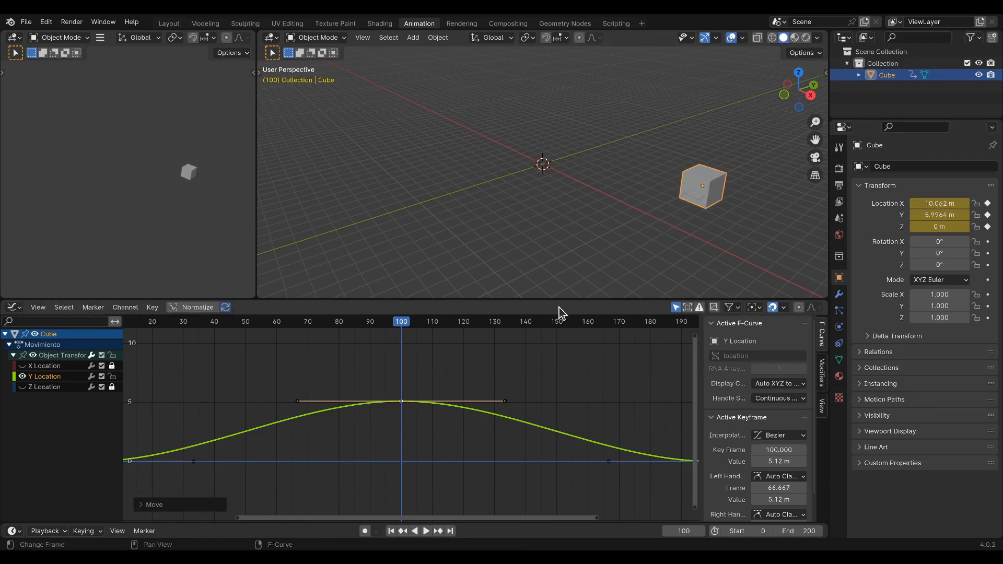
Step: Play the motion from around frame 2 to examine the combined X and Y movement, then stop it
{"action": "mouse_move", "coordinate": [650, 216]}
{"action": "middle_mouse_down"}
{"action": "mouse_move", "coordinate": [609, 230]}
{"action": "mouse_move", "coordinate": [666, 226]}
{"action": "middle_mouse_up"}
{"action": "left_click_drag", "start_coordinate": [403, 322], "coordinate": [96, 381]}
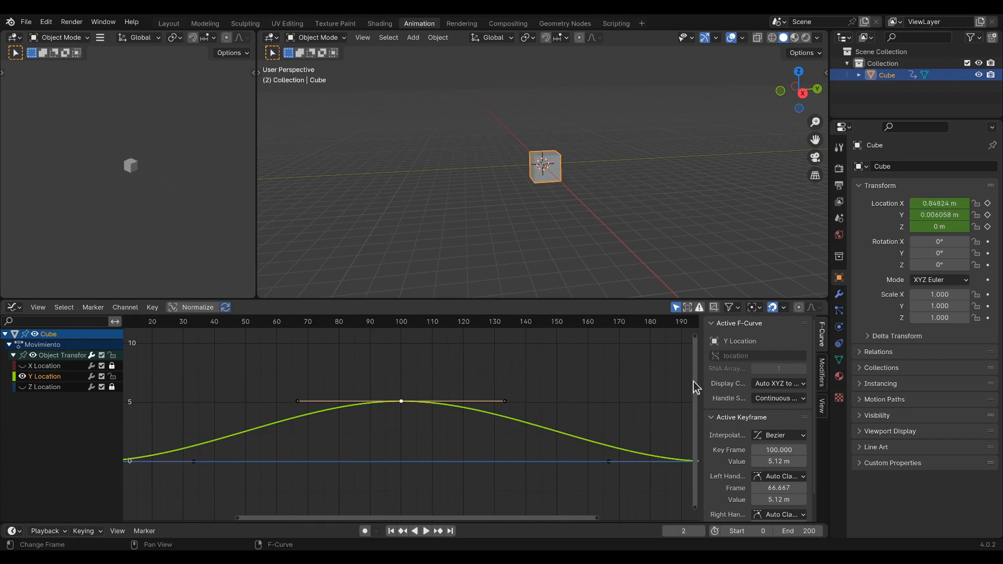
{"action": "key", "text": "space"}
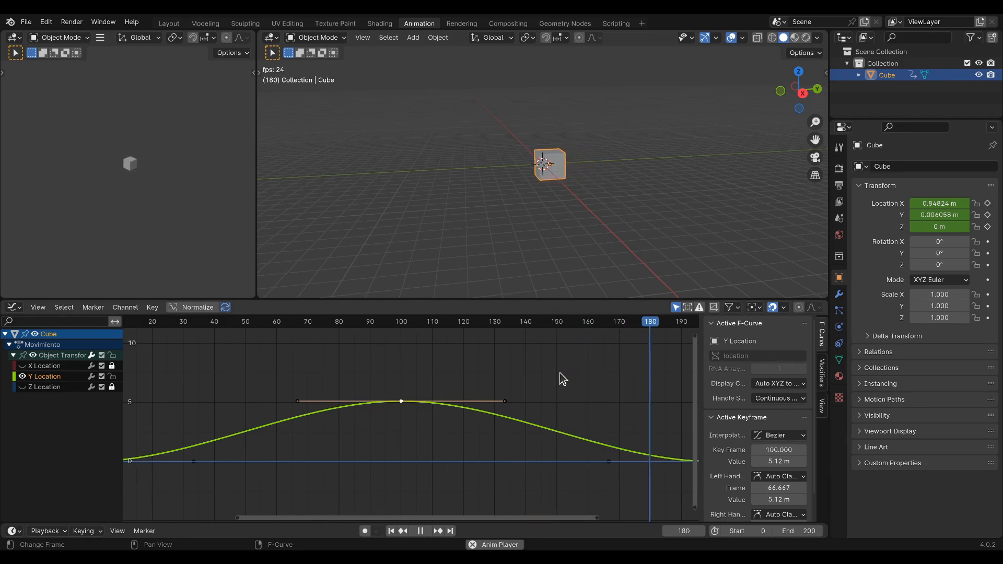
{"action": "key", "text": "space"}
Step: Show the X Location curve alongside Y Location and scrub from frame 2 to 99 to compare both movements
{"action": "left_click", "coordinate": [22, 366]}
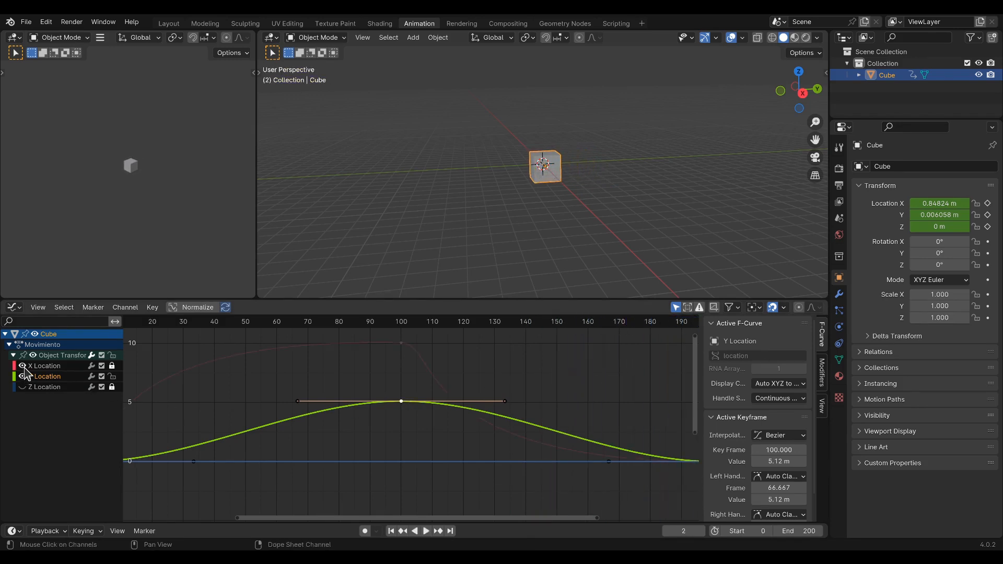
{"action": "scroll", "coordinate": [314, 375], "scroll_direction": "down", "scroll_amount": 1}
{"action": "middle_click_drag", "start_coordinate": [150, 425], "coordinate": [254, 427]}
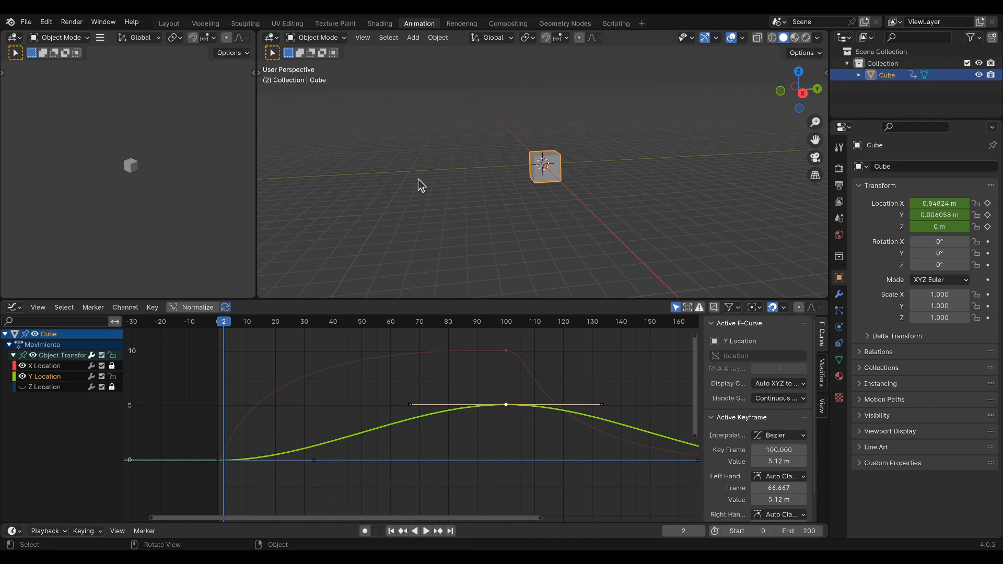
{"action": "middle_click_drag", "start_coordinate": [525, 167], "coordinate": [543, 140]}
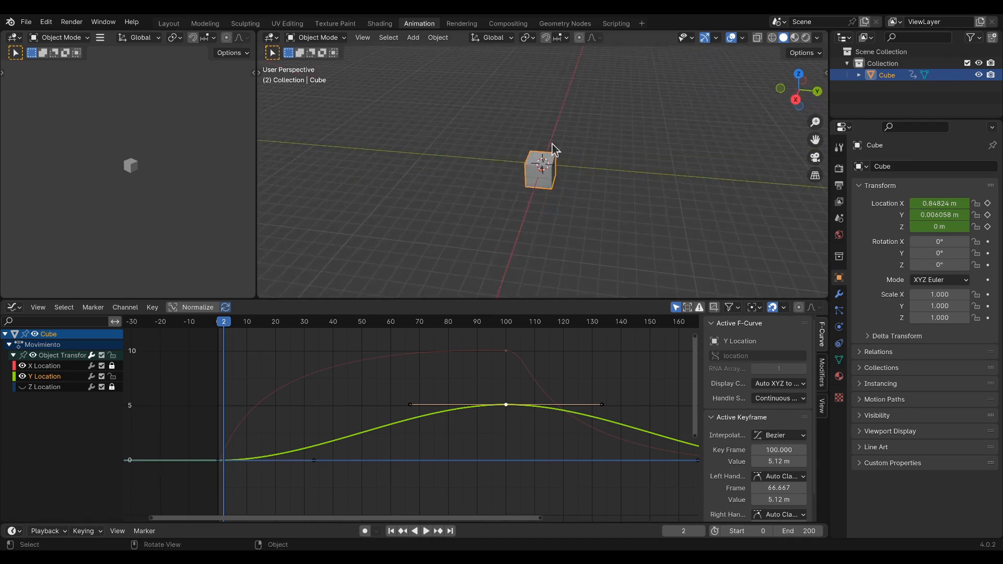
{"action": "left_click_drag", "start_coordinate": [222, 323], "coordinate": [497, 358]}
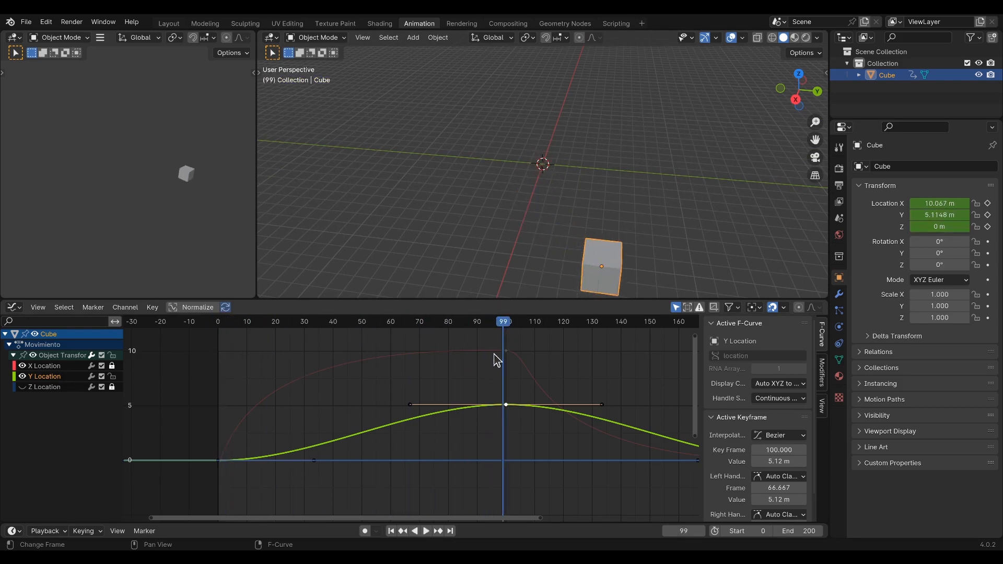
Step: Pull the right handle of Y Location's frame 0 keyframe up to about frame 23 for a fast initial rise
{"action": "left_click", "coordinate": [431, 354]}
{"action": "left_click", "coordinate": [477, 410]}
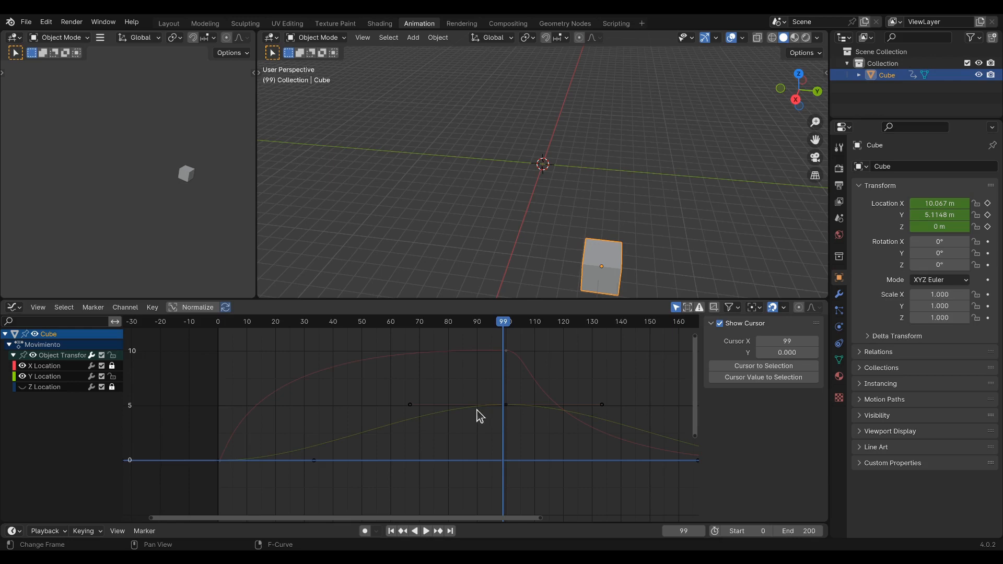
{"action": "left_click", "coordinate": [505, 405]}
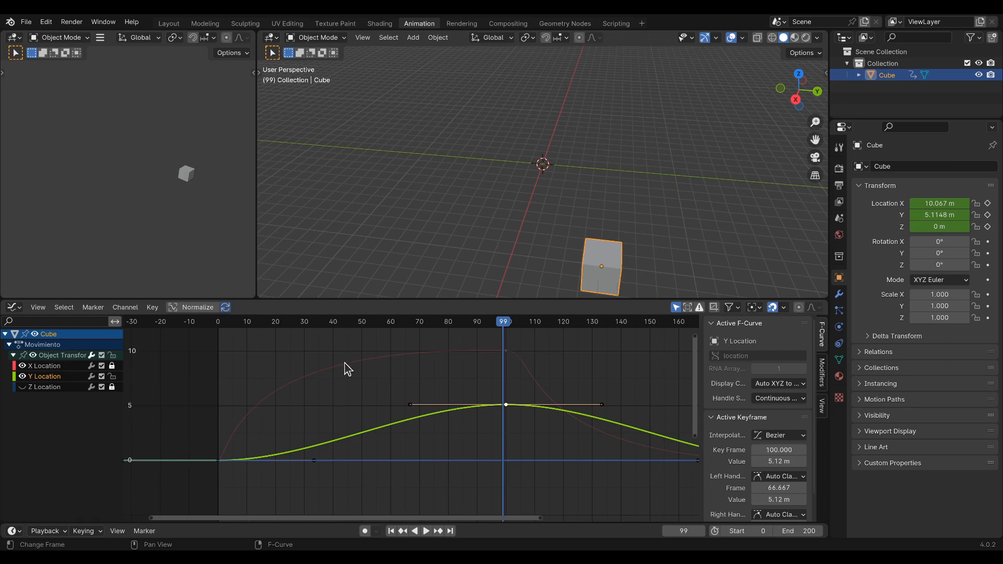
{"action": "left_click", "coordinate": [314, 461]}
{"action": "left_click_drag", "start_coordinate": [314, 461], "coordinate": [284, 398]}
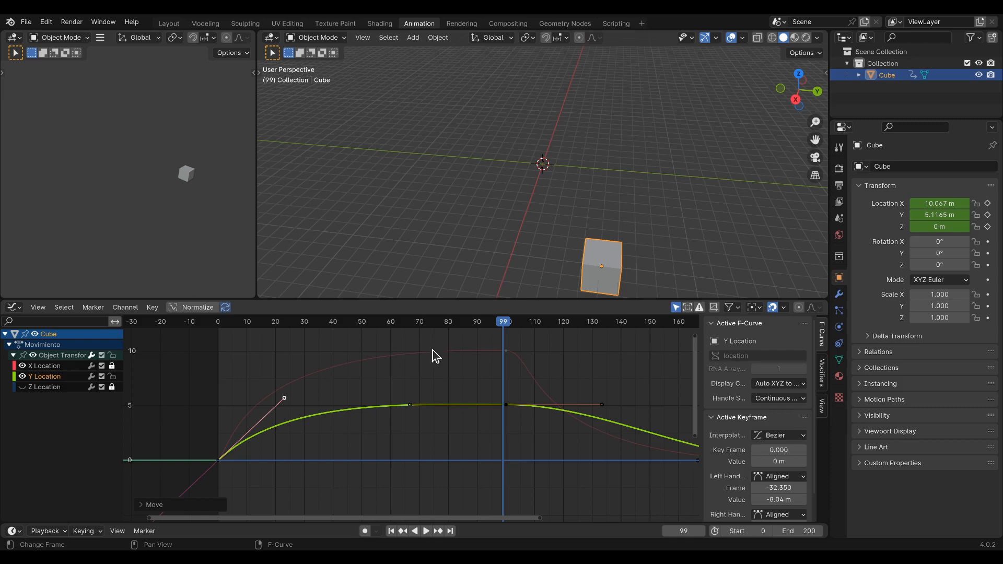
Step: Set the end frame to 100 and play the motion from frame 0 to check the cube's path
{"action": "key", "text": "shift+Left"}
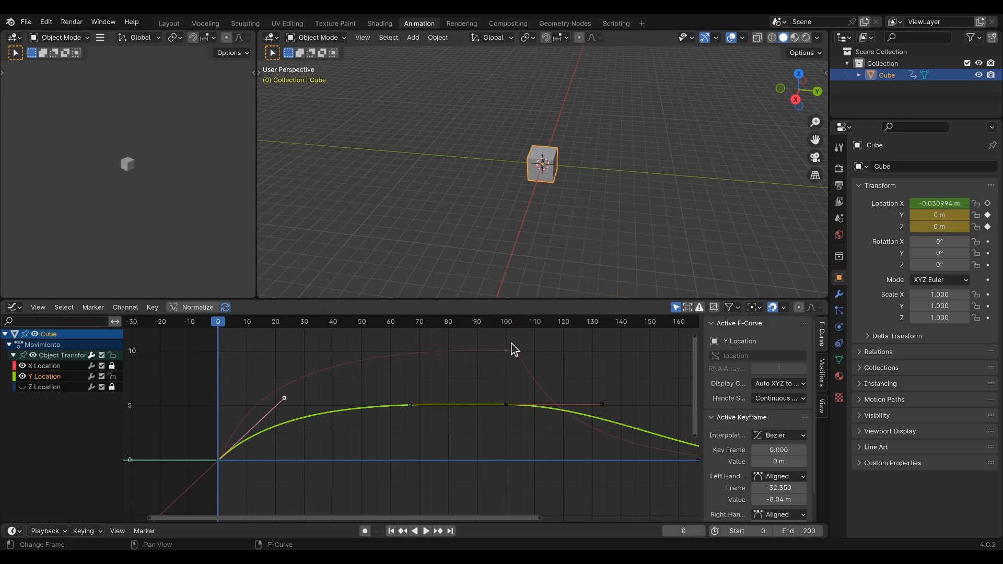
{"action": "left_click", "coordinate": [800, 531]}
{"action": "type", "text": "20"}
{"action": "type", "text": "0"}
{"action": "key", "text": "Return"}
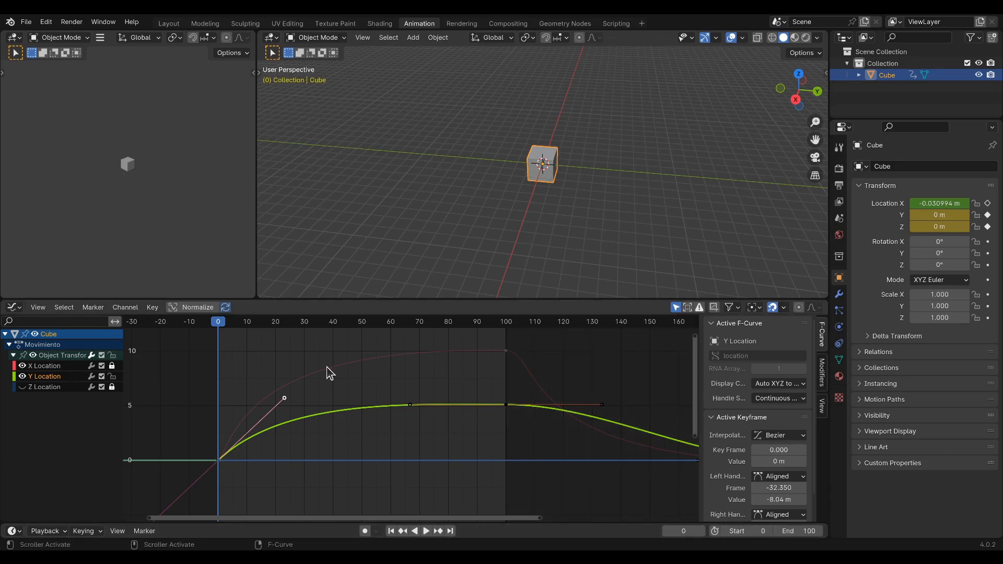
{"action": "key", "text": "space"}
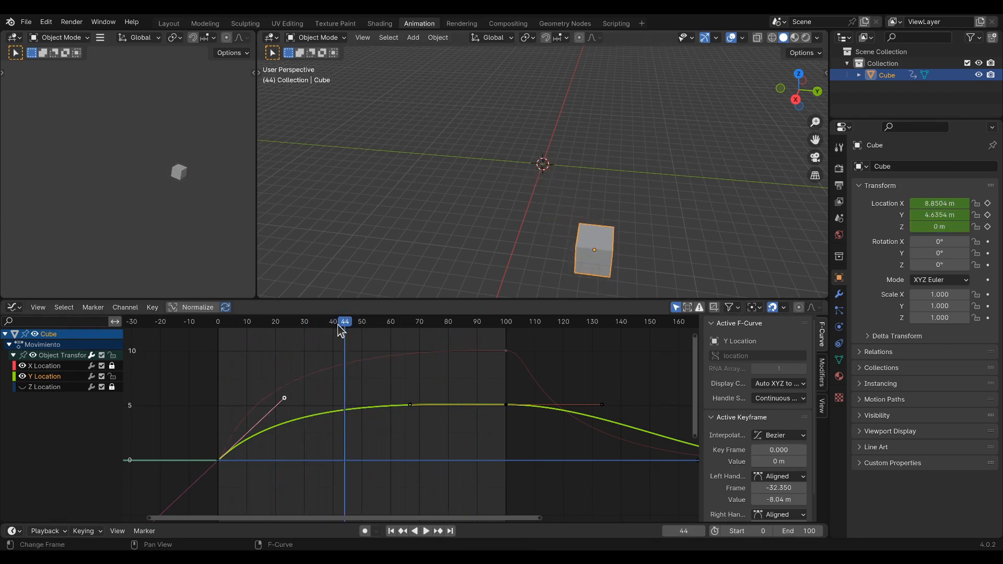
{"action": "key", "text": "Escape"}
Step: Flatten the Y Location handle at frame 0 and raise the left handle of keyframe 100 to about frame 71, 9.66 m
{"action": "left_click_drag", "start_coordinate": [287, 408], "coordinate": [334, 464]}
{"action": "left_click_drag", "start_coordinate": [410, 404], "coordinate": [422, 355]}
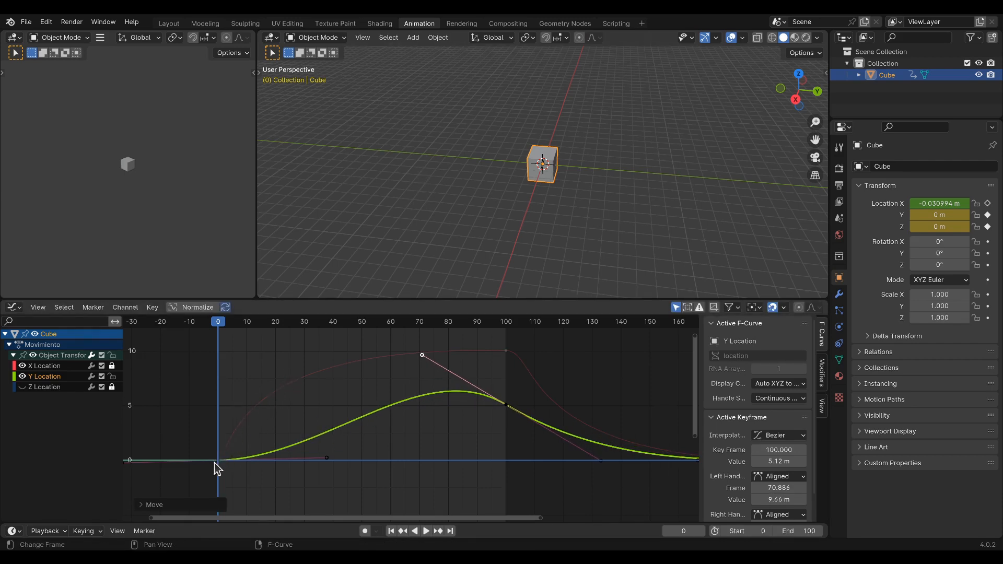
{"action": "left_click_drag", "start_coordinate": [326, 459], "coordinate": [339, 458]}
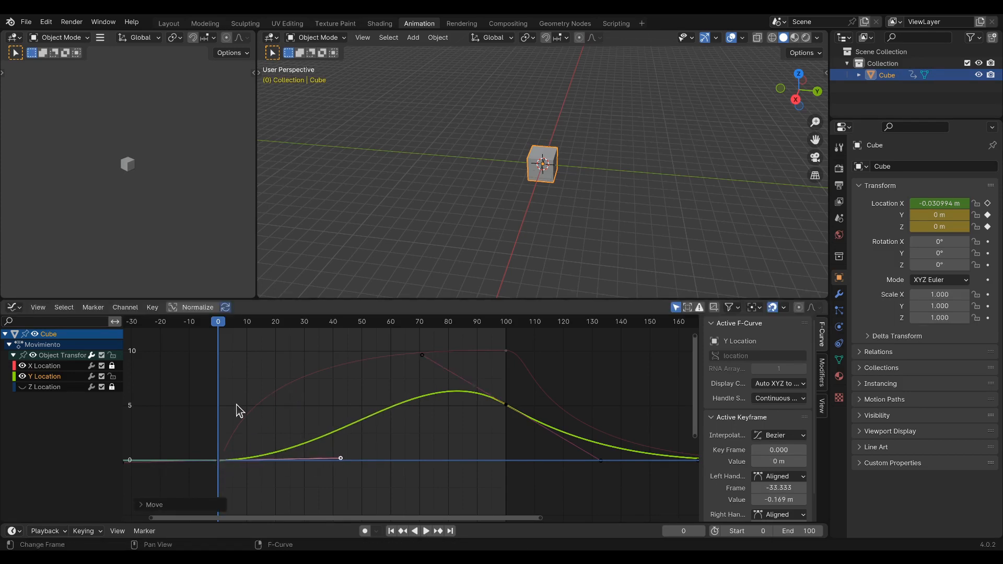
{"action": "left_click", "coordinate": [261, 412]}
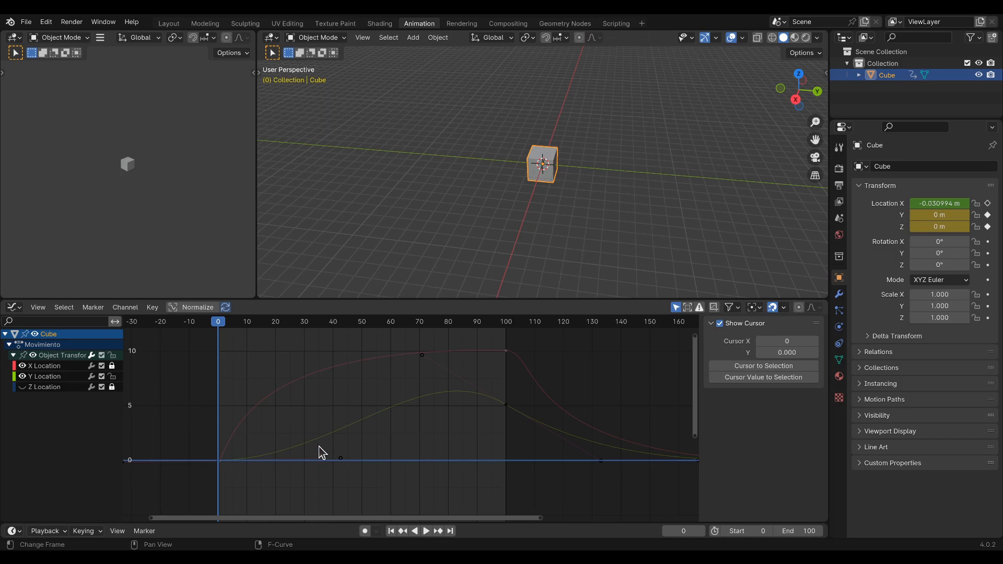
{"action": "left_click", "coordinate": [506, 405]}
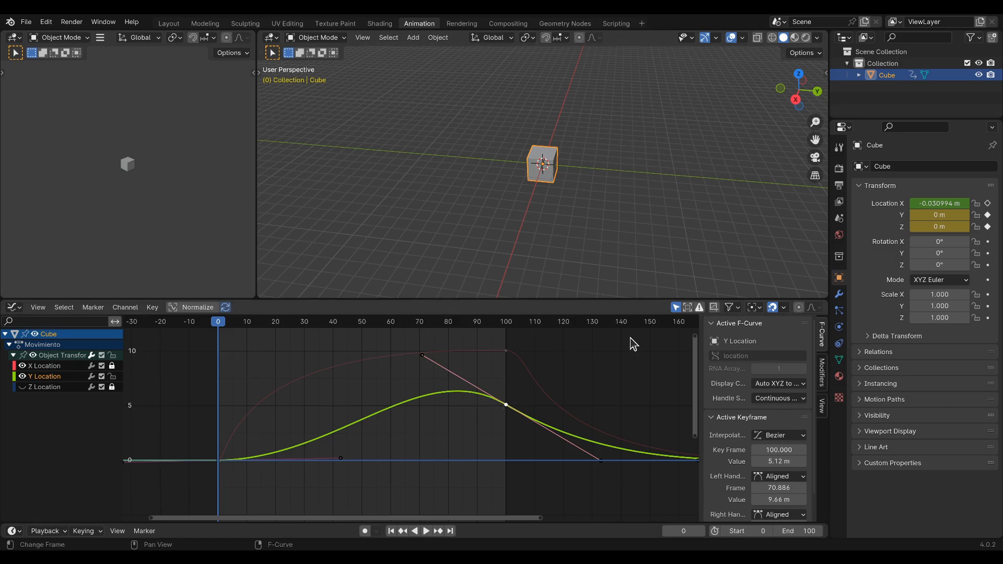
Step: Play the reshaped motion to examine the cube's curved path, stop it and return to frame 0
{"action": "left_click", "coordinate": [428, 532]}
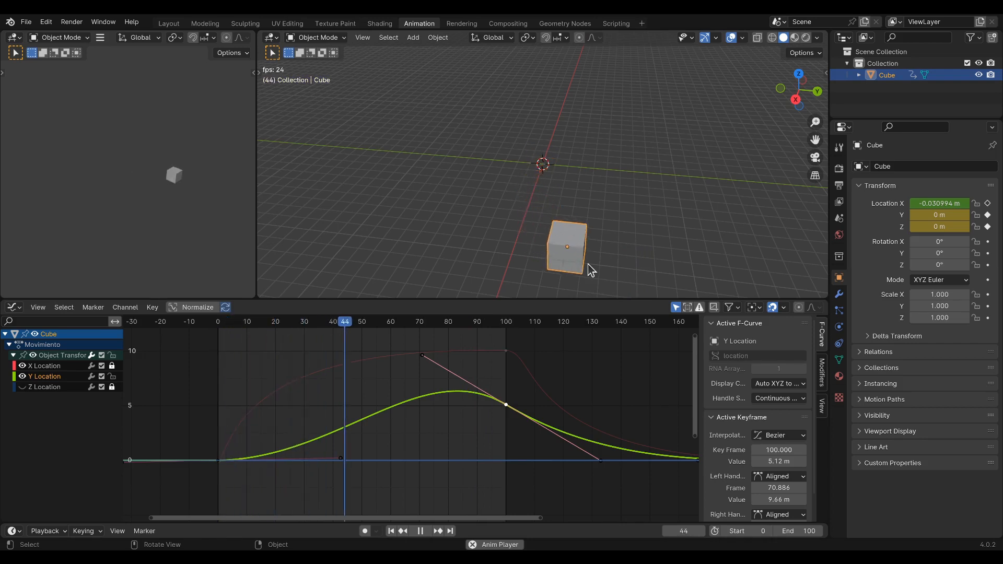
{"action": "key", "text": "space"}
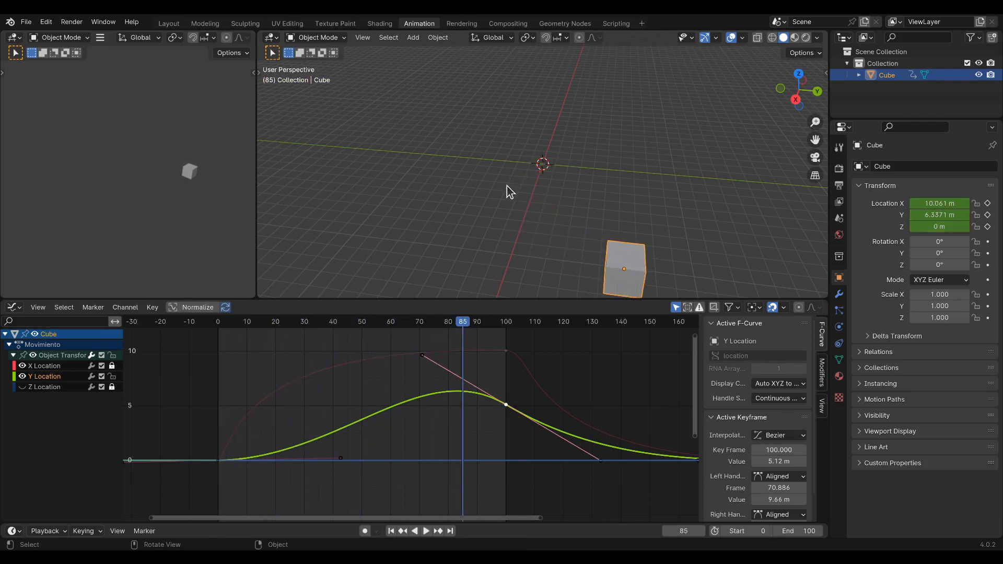
{"action": "left_click_drag", "start_coordinate": [467, 318], "coordinate": [170, 326]}
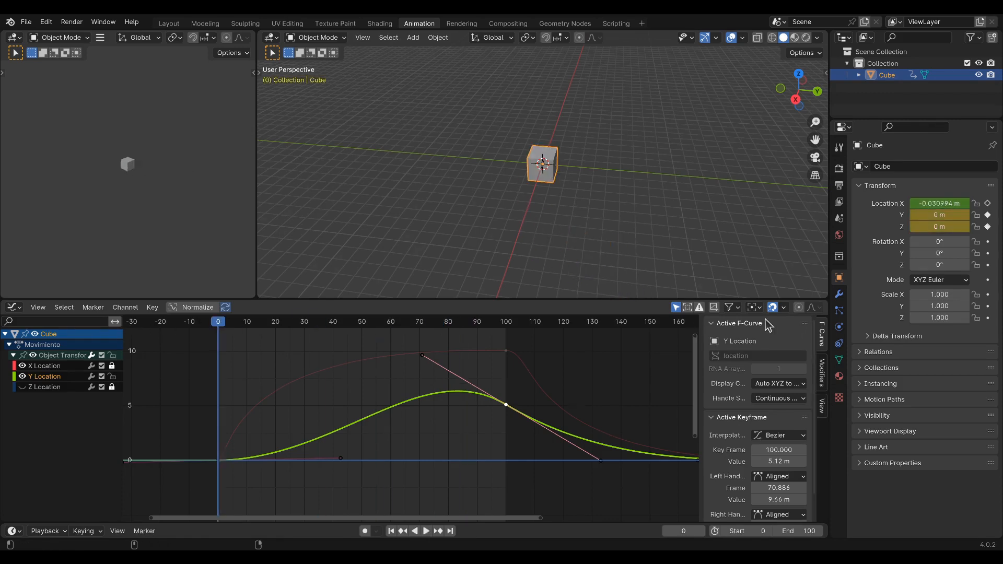
Step: Switch the Graph Editor to the Dope Sheet's Action Editor and assign the Giro action to the cube
{"action": "left_click", "coordinate": [14, 309]}
{"action": "left_click", "coordinate": [159, 339]}
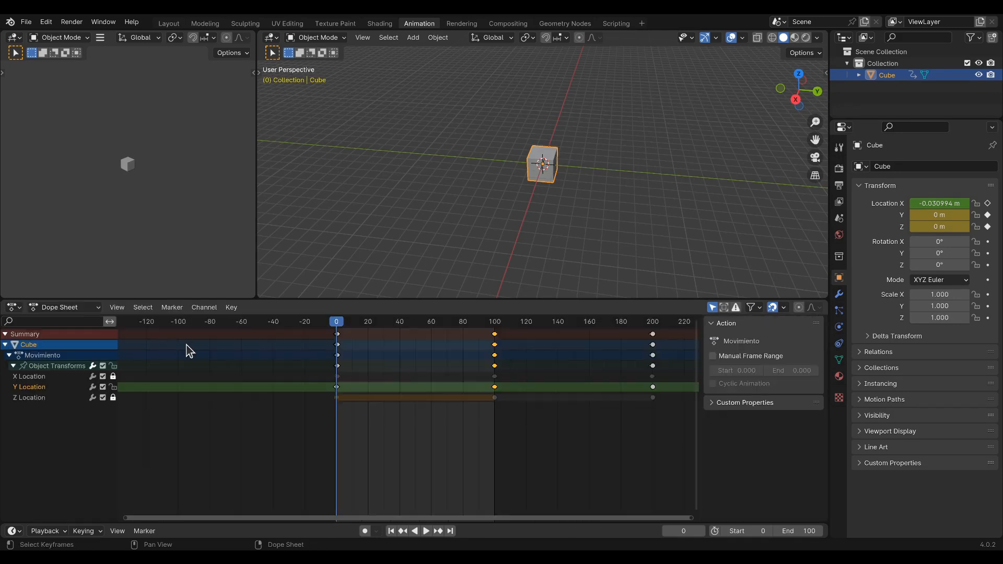
{"action": "left_click", "coordinate": [59, 308]}
{"action": "left_click", "coordinate": [63, 349]}
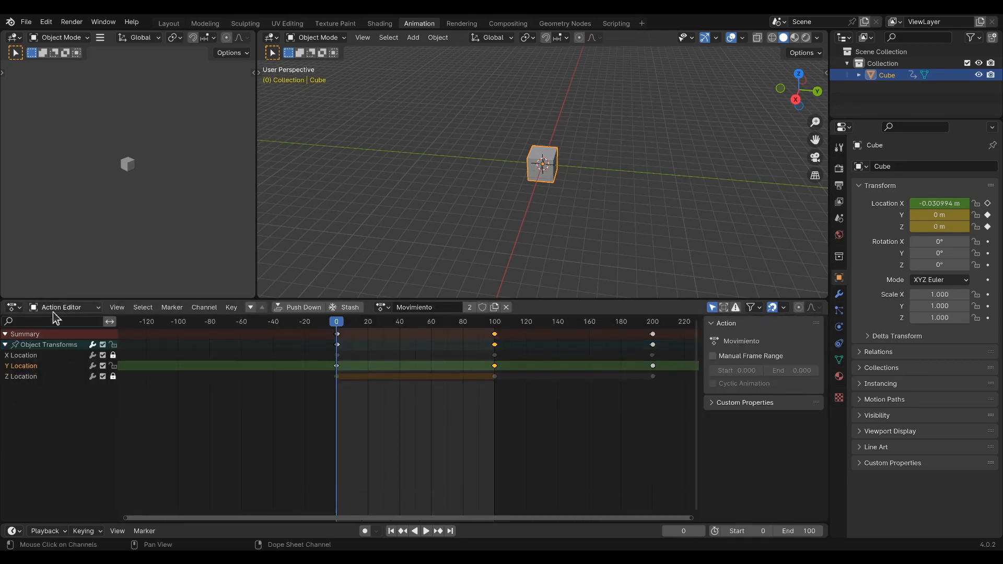
{"action": "left_click", "coordinate": [383, 307]}
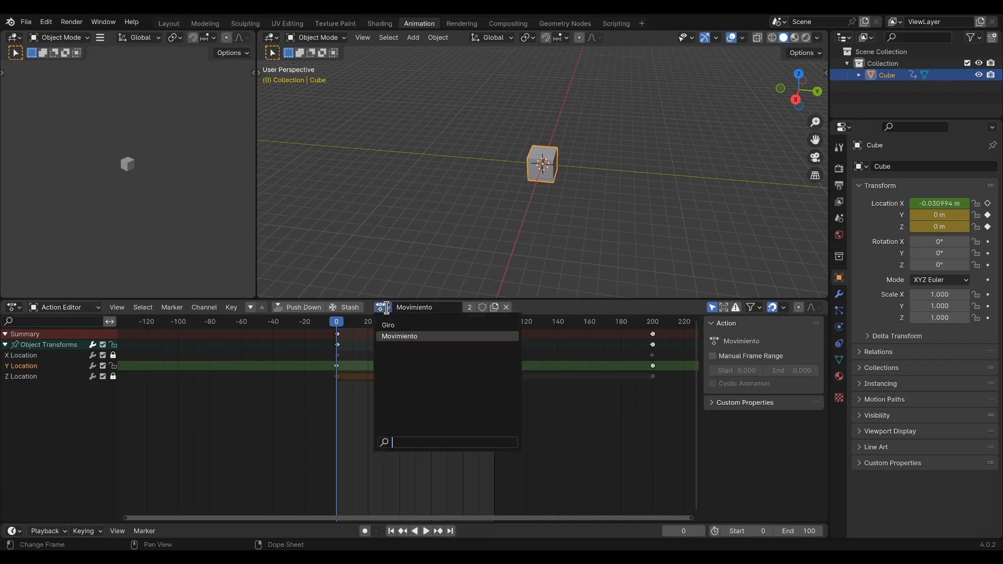
{"action": "left_click", "coordinate": [388, 325]}
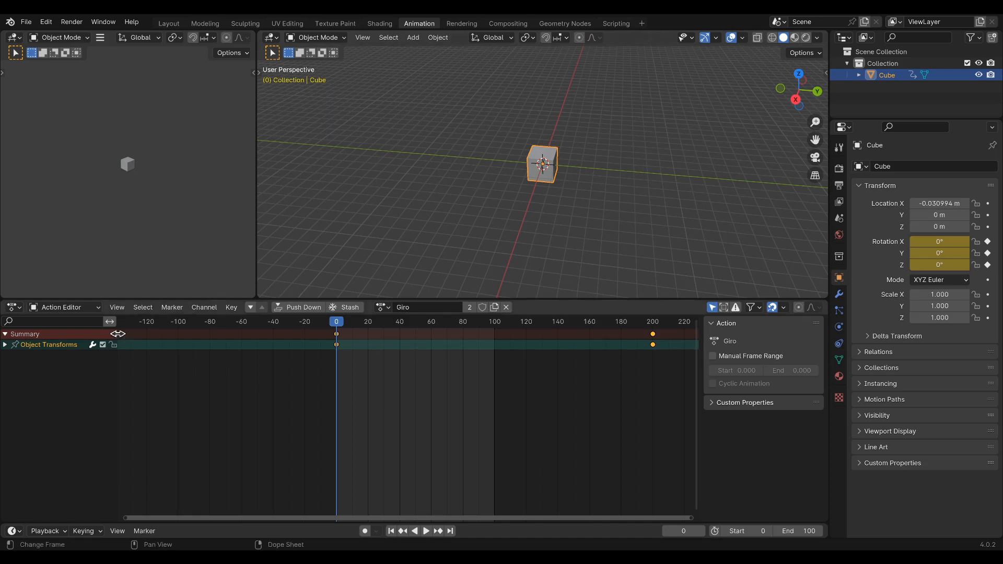
Step: Bring back the Graph Editor to show the rotation curves of the Giro action
{"action": "left_click", "coordinate": [70, 308]}
{"action": "left_click", "coordinate": [16, 311]}
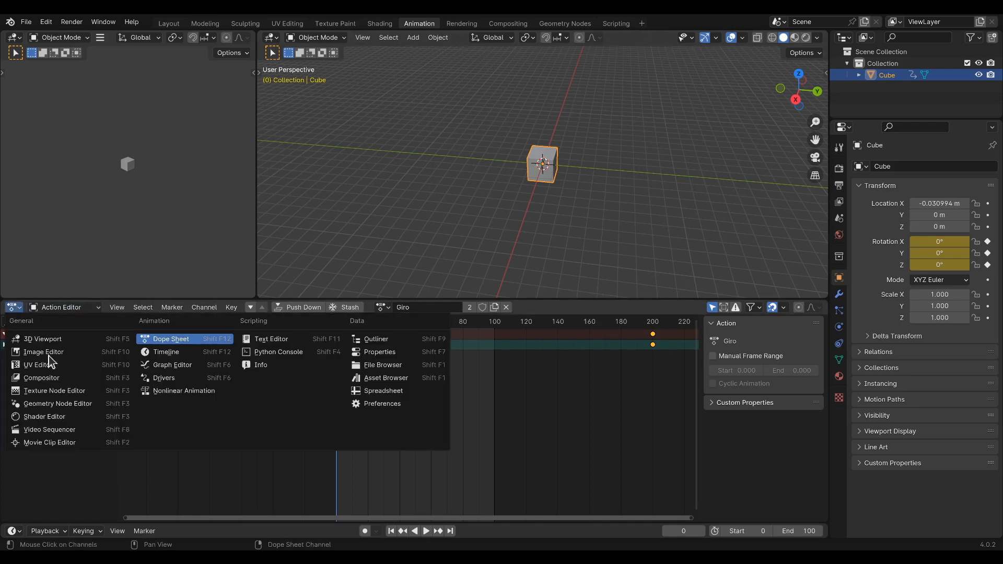
{"action": "left_click", "coordinate": [166, 371]}
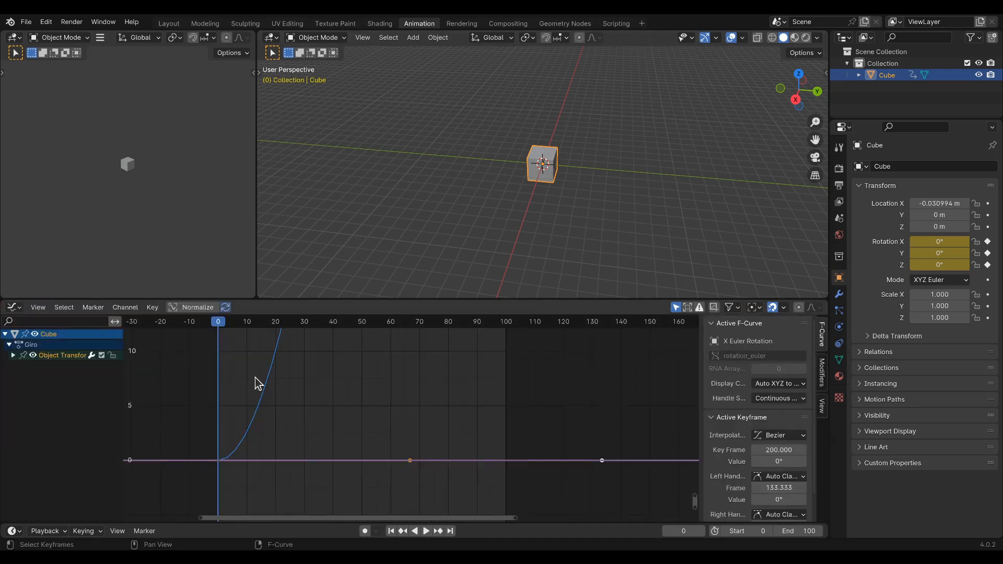
Step: Examine the full shape of Giro's rotation curves between frames 0 and 200
{"action": "scroll", "coordinate": [347, 385], "scroll_direction": "down", "scroll_amount": 6}
{"action": "scroll", "coordinate": [387, 379], "scroll_direction": "up", "scroll_amount": 2}
{"action": "middle_click_drag", "start_coordinate": [416, 387], "coordinate": [390, 385], "text": "ctrl"}
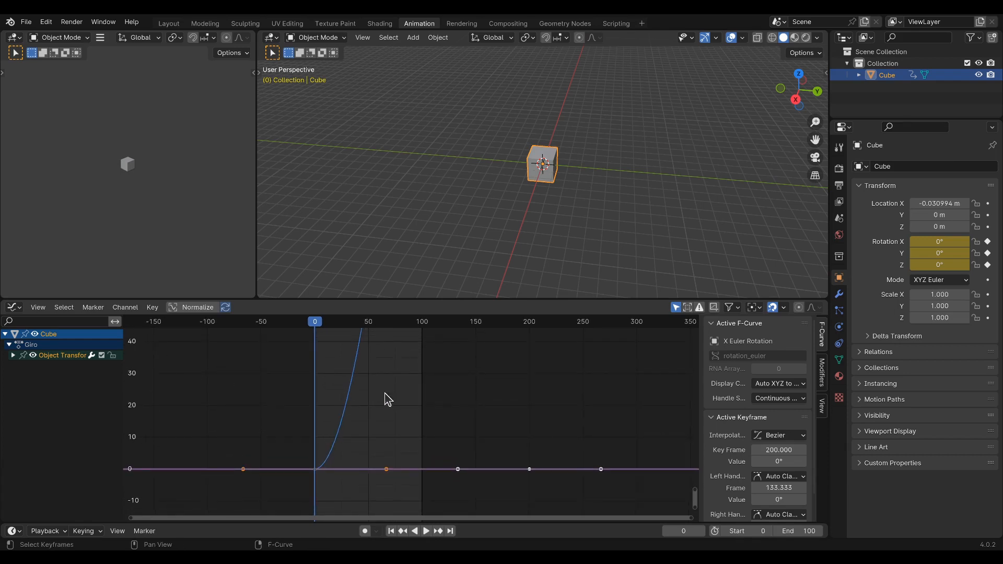
{"action": "middle_click_drag", "start_coordinate": [404, 369], "coordinate": [445, 414], "text": "ctrl"}
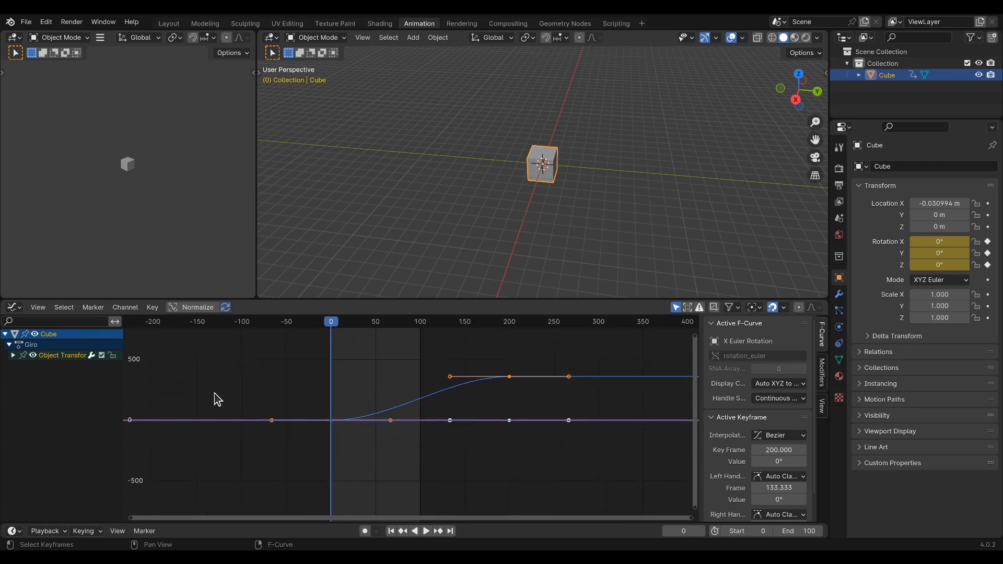
{"action": "scroll", "coordinate": [466, 395], "scroll_direction": "up", "scroll_amount": 5}
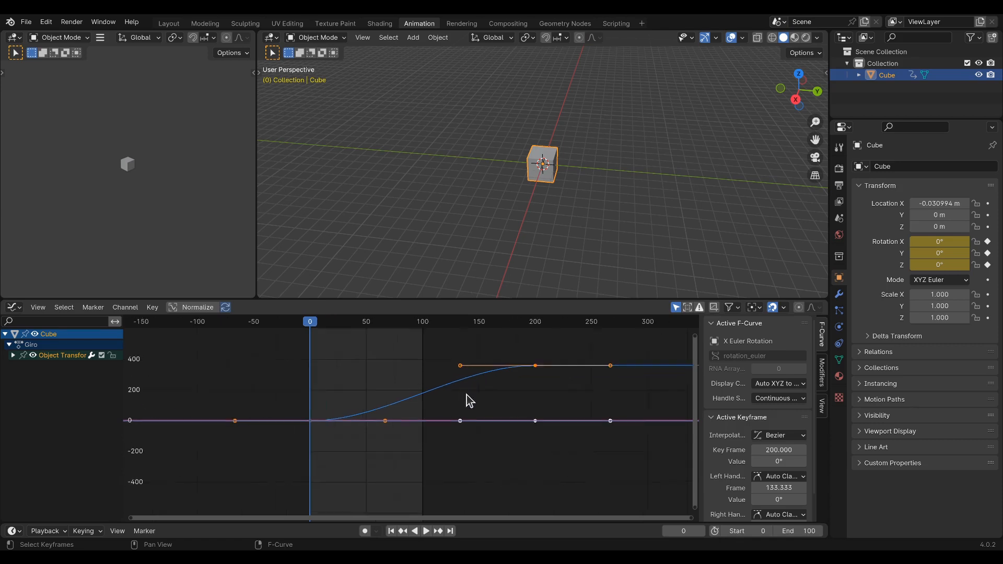
{"action": "middle_click_drag", "start_coordinate": [553, 378], "coordinate": [378, 394]}
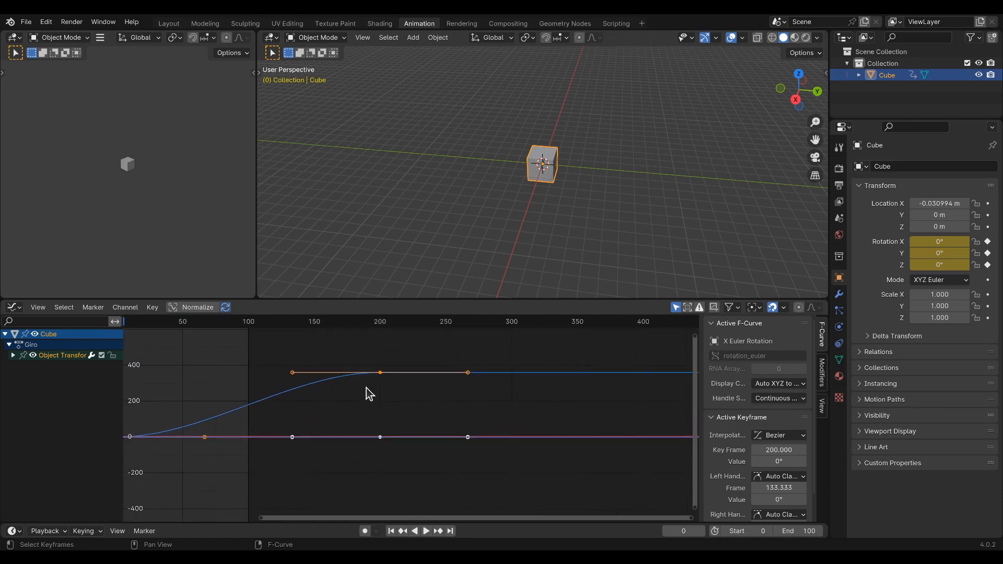
{"action": "scroll", "coordinate": [366, 387], "scroll_direction": "down", "scroll_amount": 9}
{"action": "scroll", "coordinate": [381, 404], "scroll_direction": "up", "scroll_amount": 13}
{"action": "scroll", "coordinate": [305, 402], "scroll_direction": "up", "scroll_amount": 7}
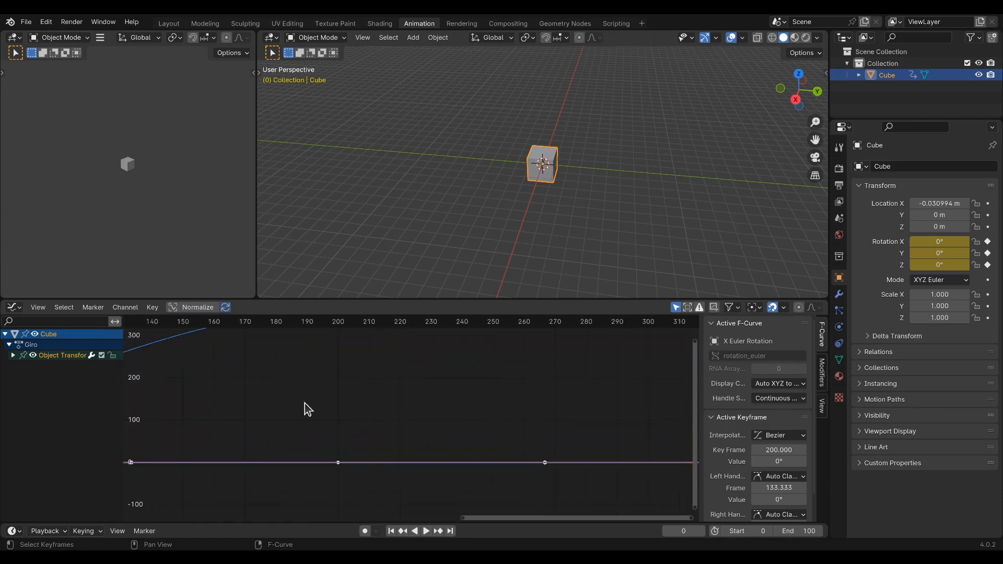
{"action": "scroll", "coordinate": [310, 403], "scroll_direction": "down", "scroll_amount": 12}
{"action": "middle_click_drag", "start_coordinate": [318, 407], "coordinate": [355, 418]}
{"action": "middle_click_drag", "start_coordinate": [393, 375], "coordinate": [377, 375]}
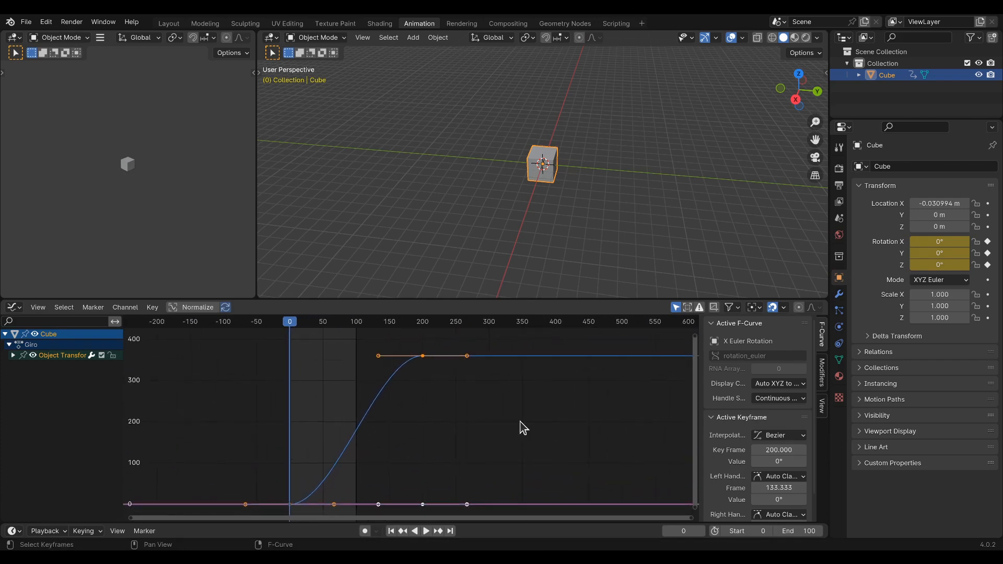
Step: Set the end frame to 200 and expand Giro's Object Transforms group to list its rotation channels
{"action": "double_click", "coordinate": [797, 532]}
{"action": "type", "text": "200"}
{"action": "key", "text": "Return"}
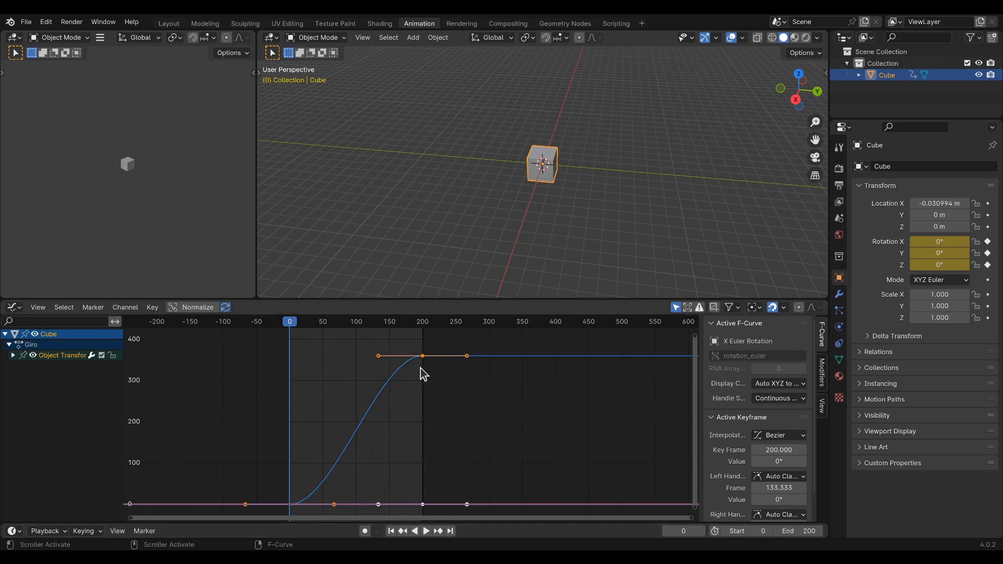
{"action": "scroll", "coordinate": [374, 387], "scroll_direction": "up", "scroll_amount": 2}
{"action": "scroll", "coordinate": [356, 371], "scroll_direction": "down", "scroll_amount": 1}
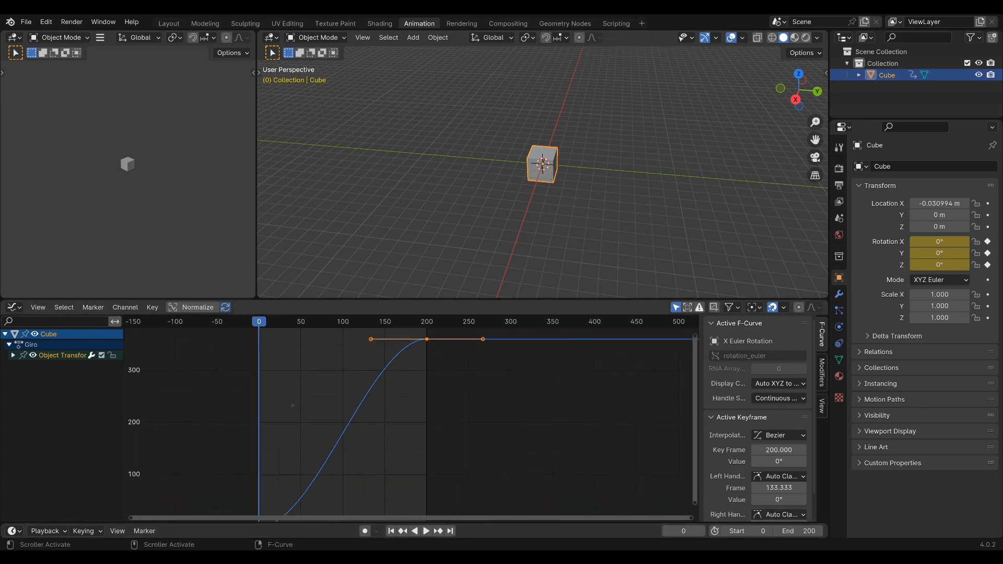
{"action": "scroll", "coordinate": [287, 400], "scroll_direction": "down", "scroll_amount": 1}
{"action": "left_click_drag", "start_coordinate": [271, 328], "coordinate": [52, 368]}
{"action": "left_click", "coordinate": [13, 355]}
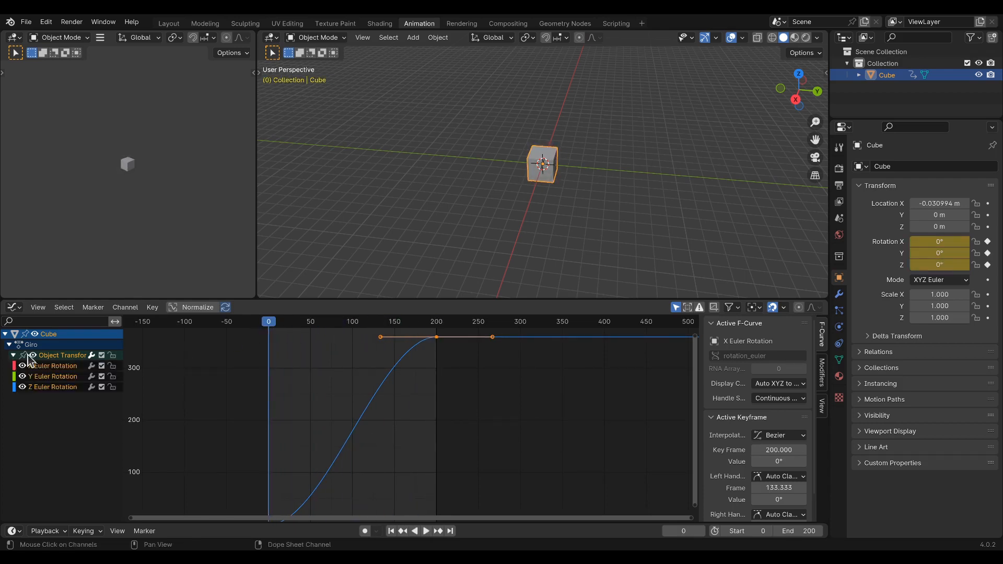
{"action": "left_click_drag", "start_coordinate": [102, 377], "coordinate": [103, 388]}
{"action": "left_click", "coordinate": [112, 387]}
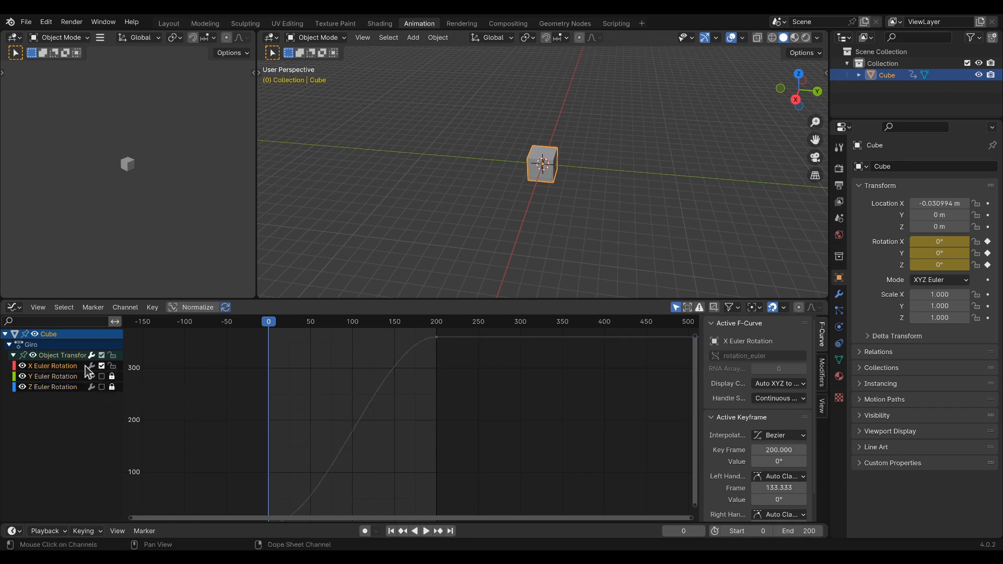
{"action": "left_click_drag", "start_coordinate": [102, 378], "coordinate": [103, 387]}
{"action": "left_click", "coordinate": [111, 367]}
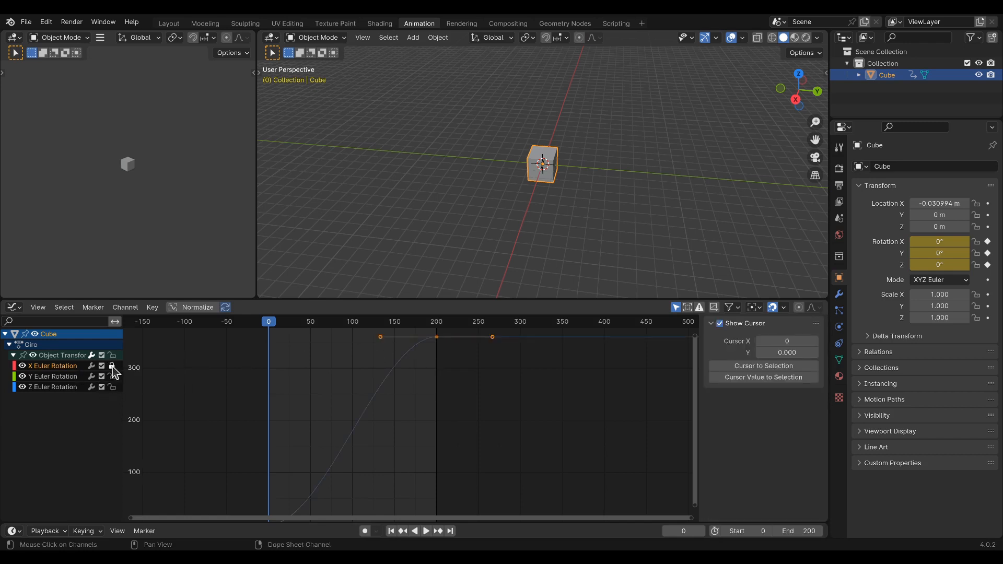
{"action": "left_click", "coordinate": [112, 366]}
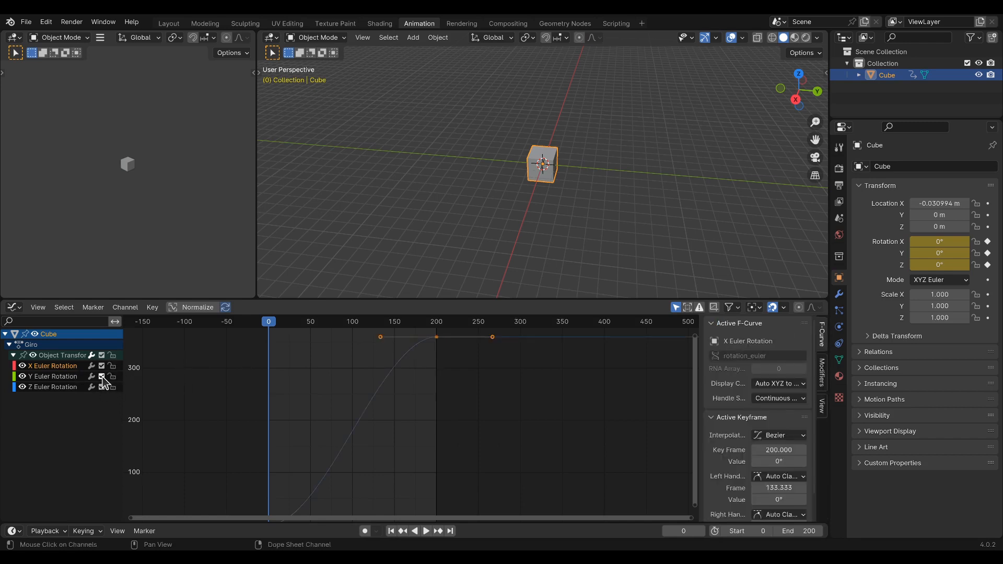
Step: Mute, lock and hide the X and Y Euler Rotation channels and select the Z Euler Rotation keyframe at frame 200
{"action": "left_click_drag", "start_coordinate": [111, 376], "coordinate": [112, 365]}
{"action": "scroll", "coordinate": [379, 385], "scroll_direction": "up", "scroll_amount": 1}
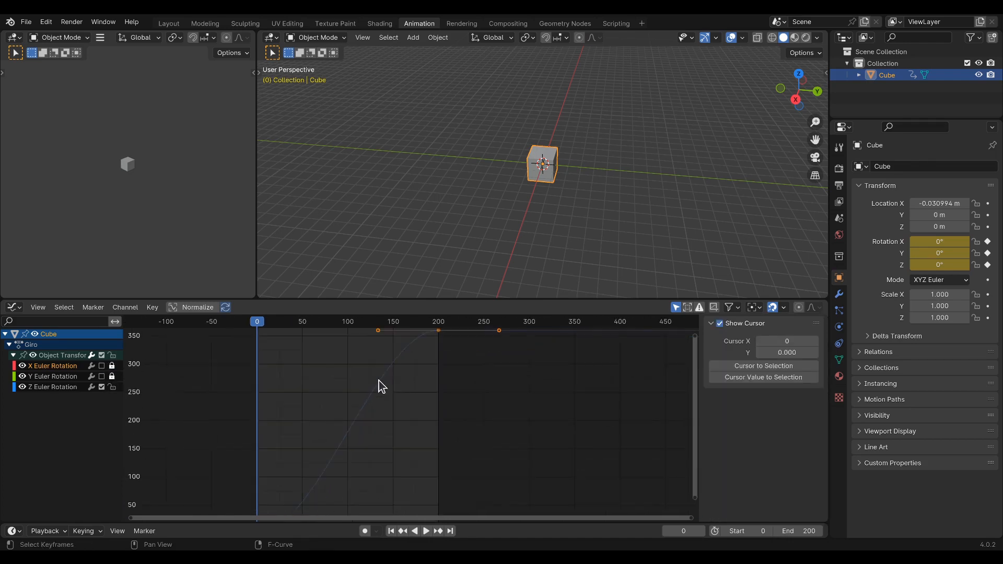
{"action": "left_click", "coordinate": [439, 332]}
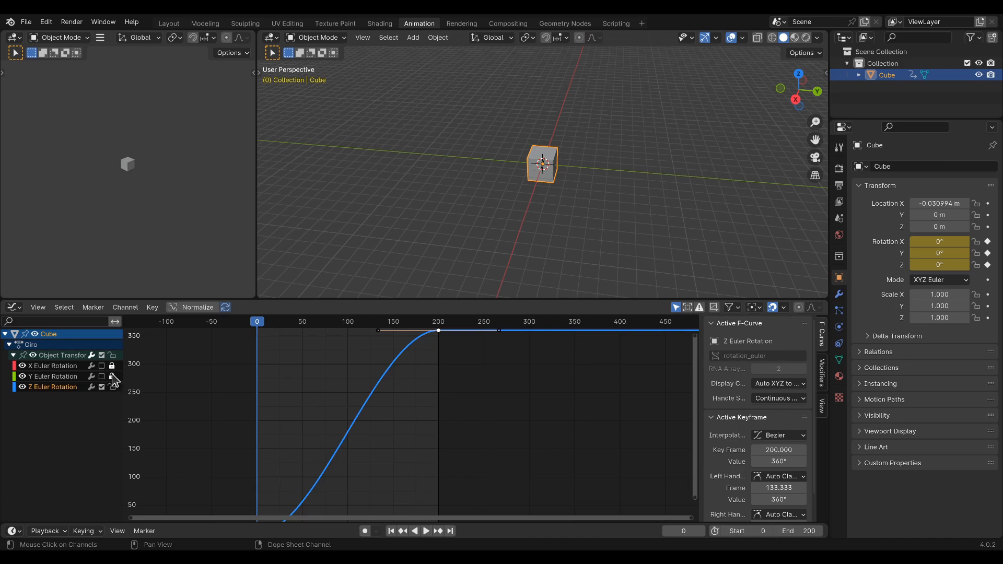
{"action": "left_click_drag", "start_coordinate": [22, 377], "coordinate": [22, 366]}
{"action": "key", "text": "Home"}
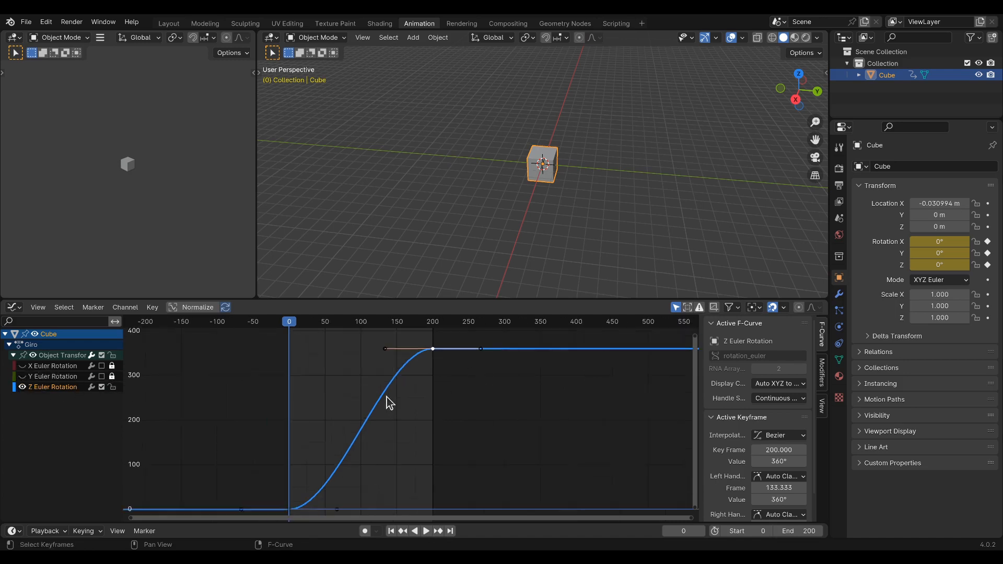
{"action": "scroll", "coordinate": [386, 399], "scroll_direction": "up", "scroll_amount": 1}
{"action": "middle_click_drag", "start_coordinate": [350, 390], "coordinate": [367, 405]}
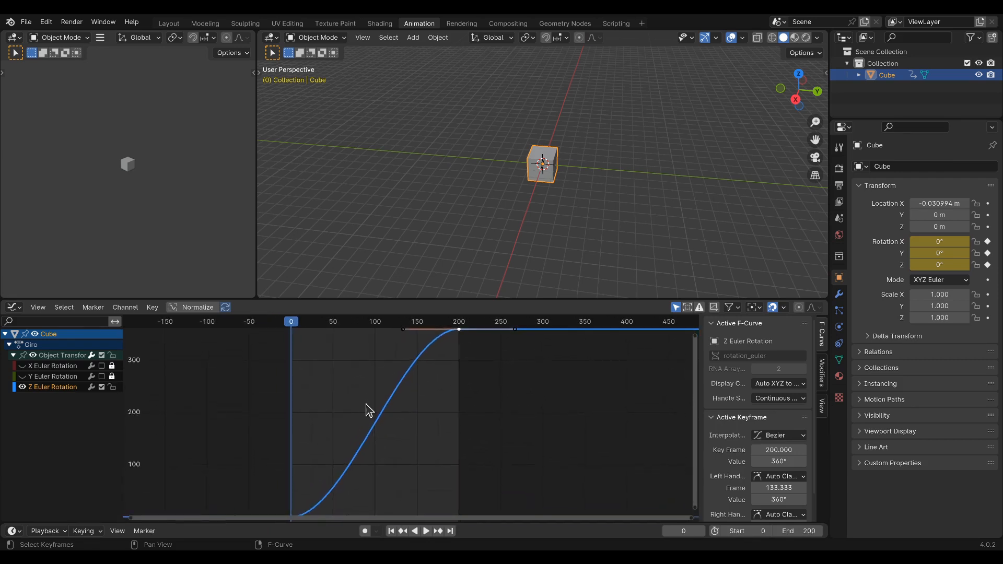
{"action": "right_click", "coordinate": [365, 408]}
{"action": "left_click", "coordinate": [407, 393]}
{"action": "left_click", "coordinate": [454, 341]}
{"action": "scroll", "coordinate": [396, 360], "scroll_direction": "down", "scroll_amount": 3, "text": "ctrl"}
{"action": "scroll", "coordinate": [320, 381], "scroll_direction": "down", "scroll_amount": 1}
{"action": "middle_click_drag", "start_coordinate": [286, 392], "coordinate": [362, 391]}
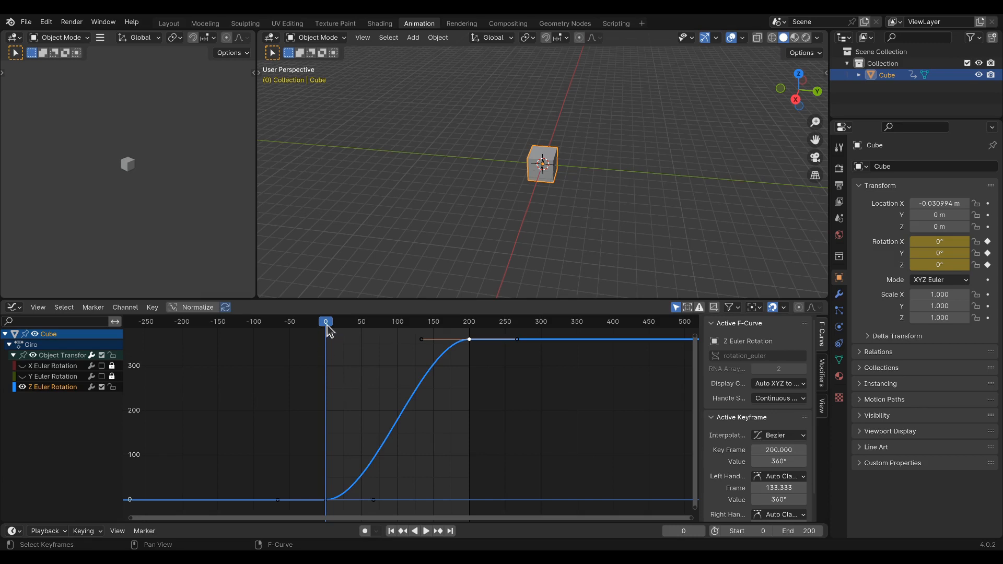
Step: Play the Giro rotation from frame 0 to examine how the cube eases in and out of its turn
{"action": "left_click_drag", "start_coordinate": [327, 325], "coordinate": [319, 327]}
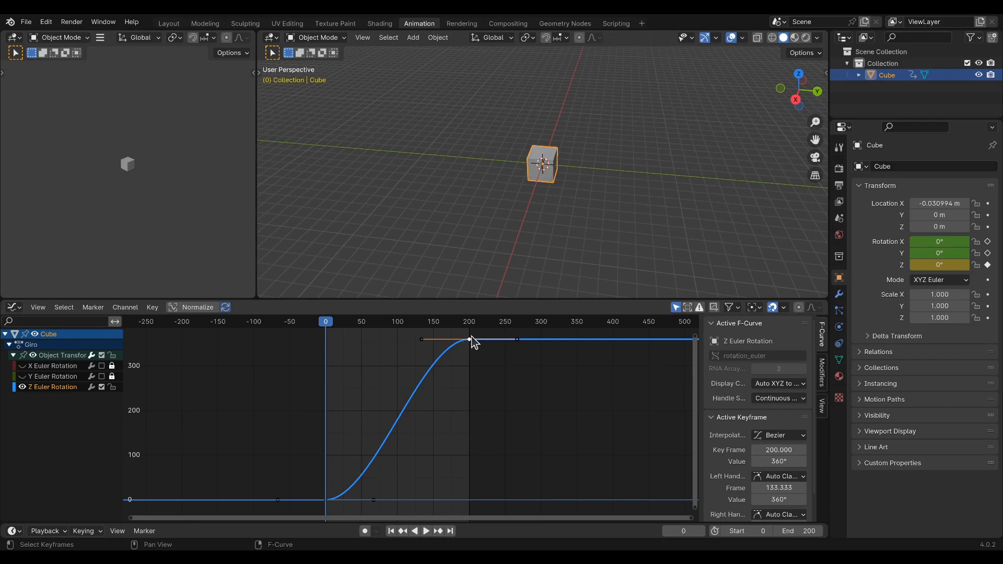
{"action": "scroll", "coordinate": [576, 161], "scroll_direction": "up", "scroll_amount": 6}
{"action": "scroll", "coordinate": [576, 161], "scroll_direction": "down", "scroll_amount": 3}
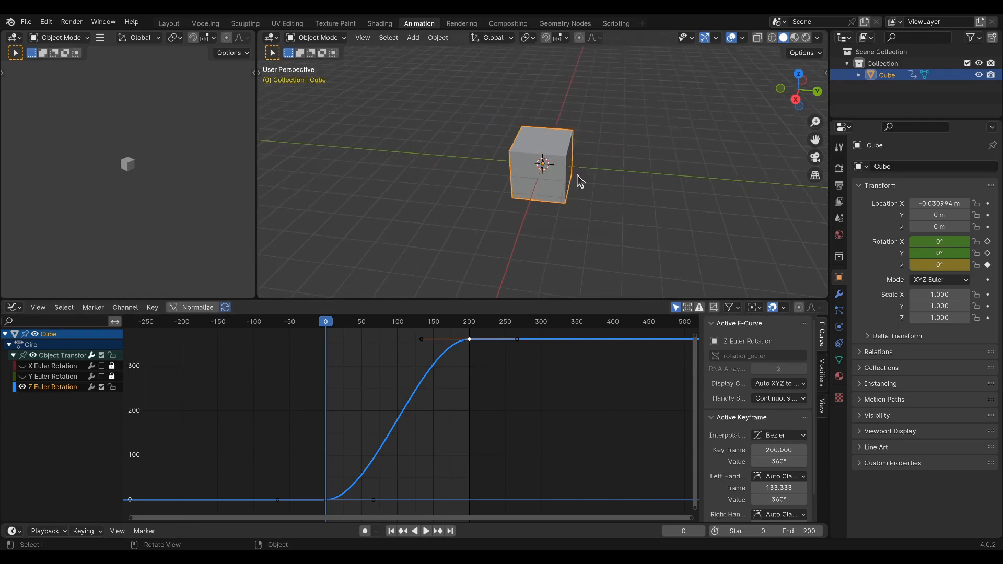
{"action": "key", "text": "space"}
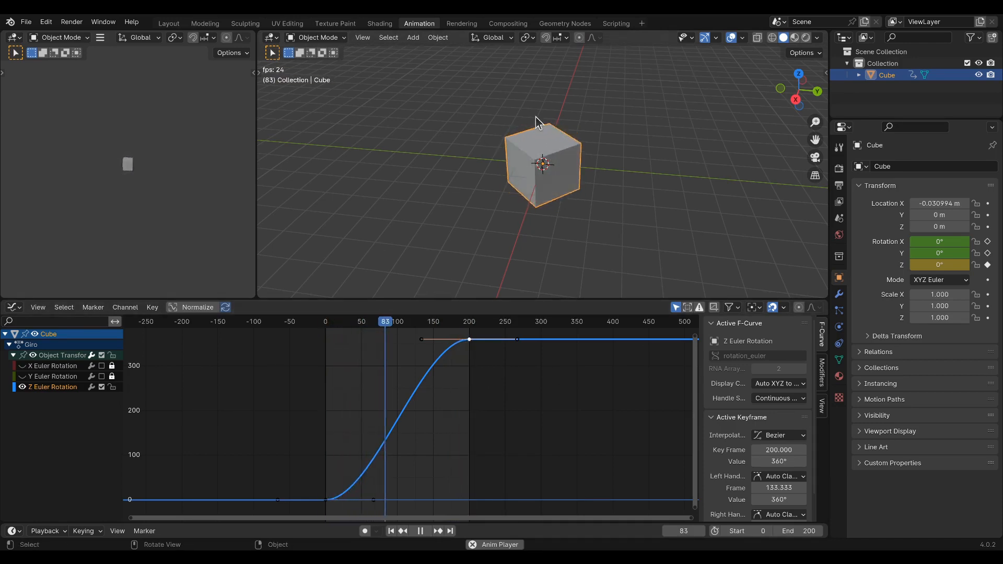
{"action": "key", "text": "space"}
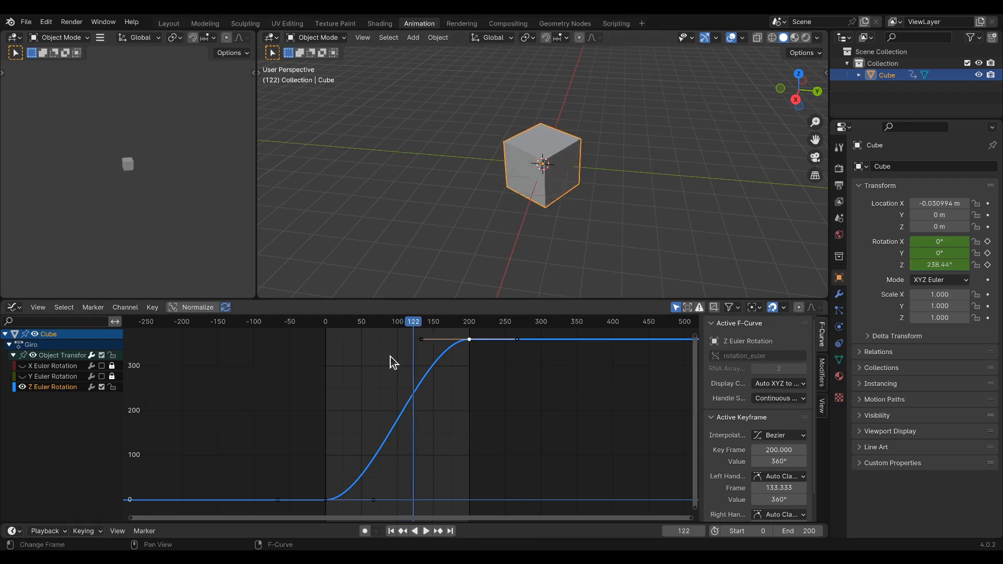
Step: Set all Z Euler Rotation keyframes to Linear interpolation and play the cube's constant-speed turn
{"action": "scroll", "coordinate": [337, 384], "scroll_direction": "down", "scroll_amount": 1}
{"action": "scroll", "coordinate": [336, 384], "scroll_direction": "down", "scroll_amount": 1}
{"action": "left_click_drag", "start_coordinate": [314, 346], "coordinate": [488, 509]}
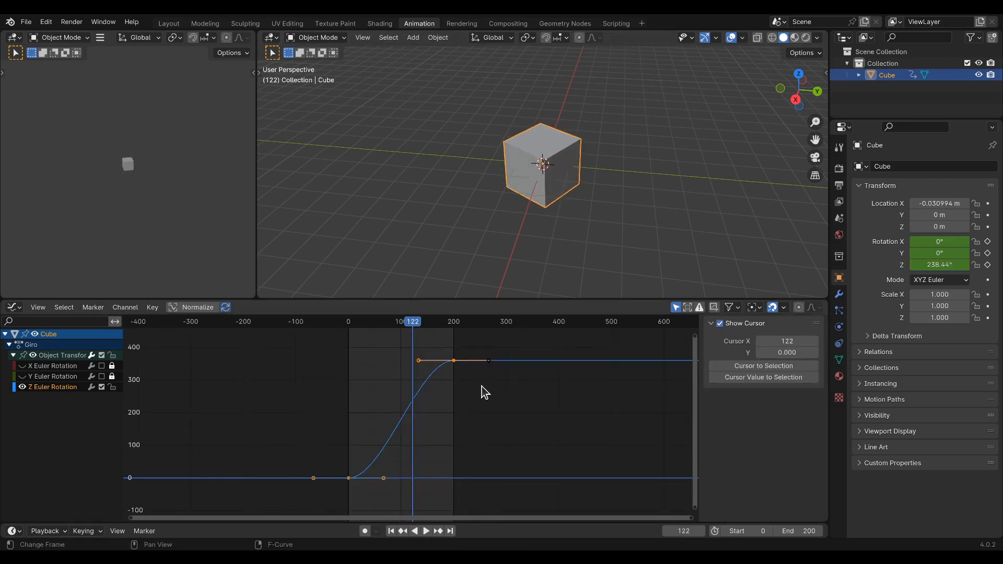
{"action": "right_click", "coordinate": [456, 368]}
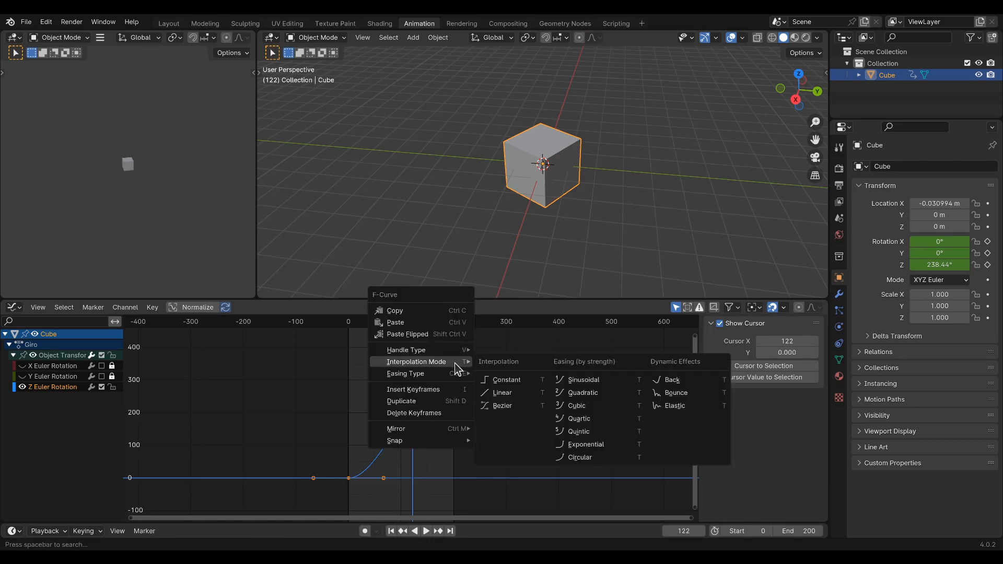
{"action": "left_click", "coordinate": [522, 393]}
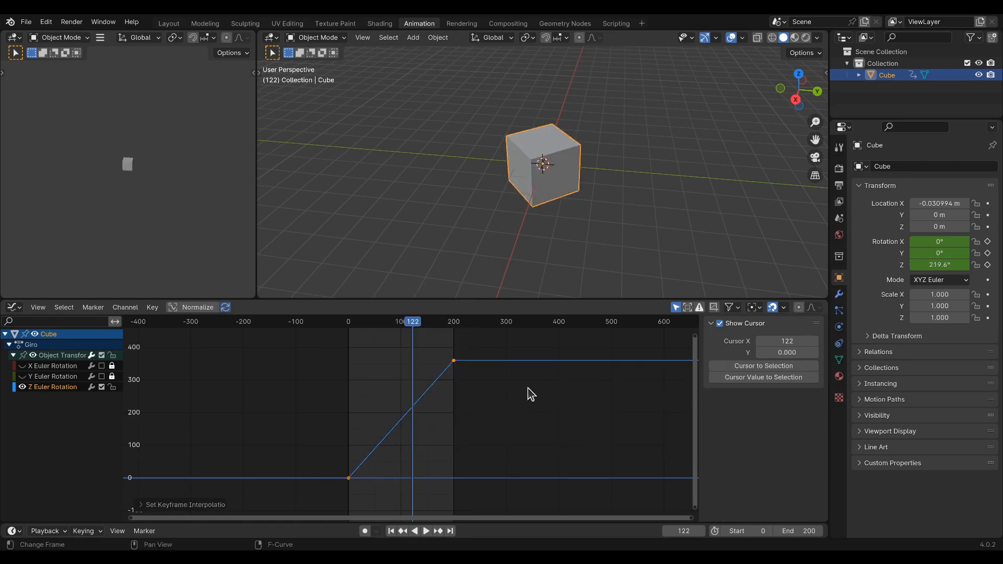
{"action": "key", "text": "space"}
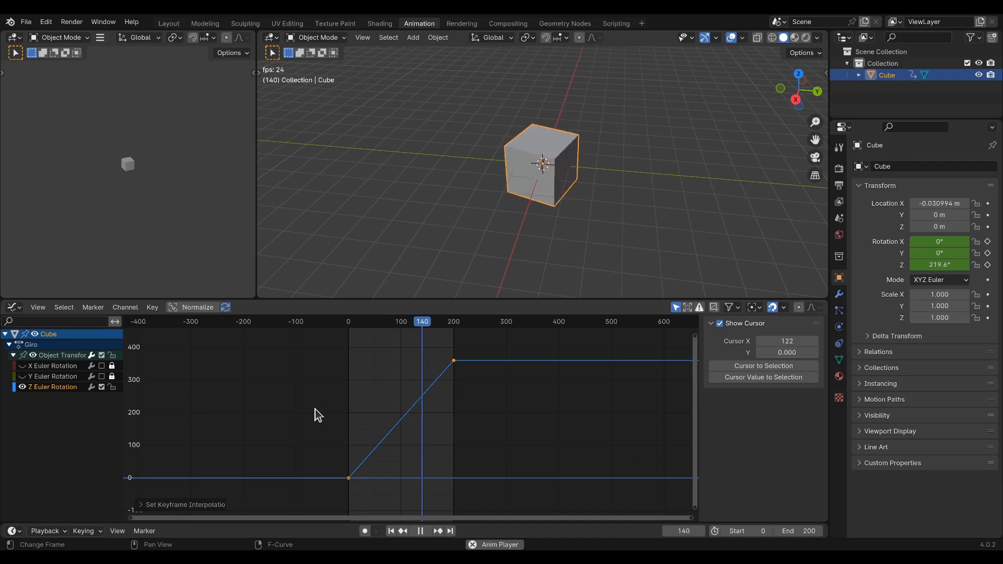
{"action": "key", "text": "Escape"}
Step: Move the 360° Z Euler Rotation keyframe along the time axis to frame 50
{"action": "left_click", "coordinate": [454, 361]}
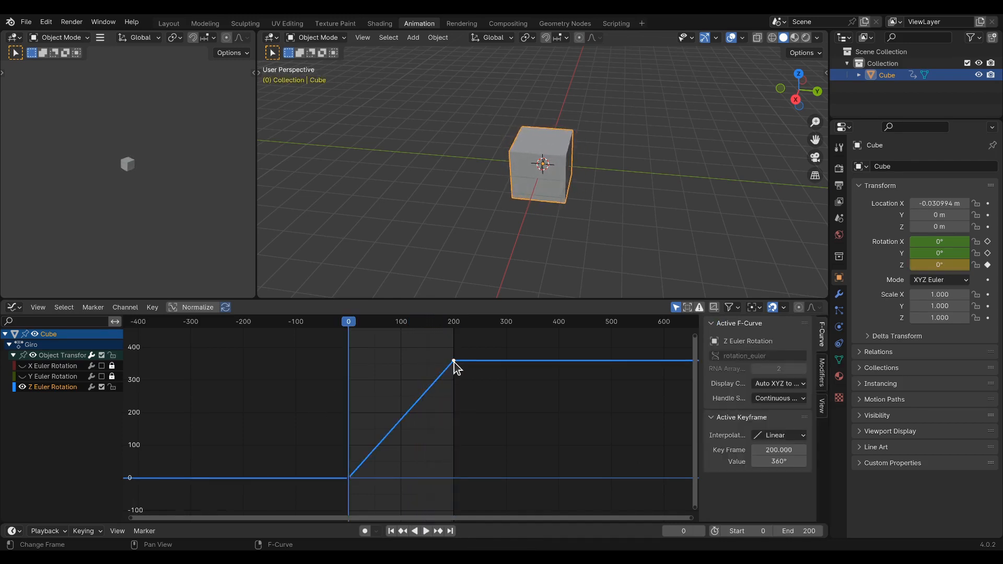
{"action": "key", "text": "g"}
{"action": "key", "text": "x"}
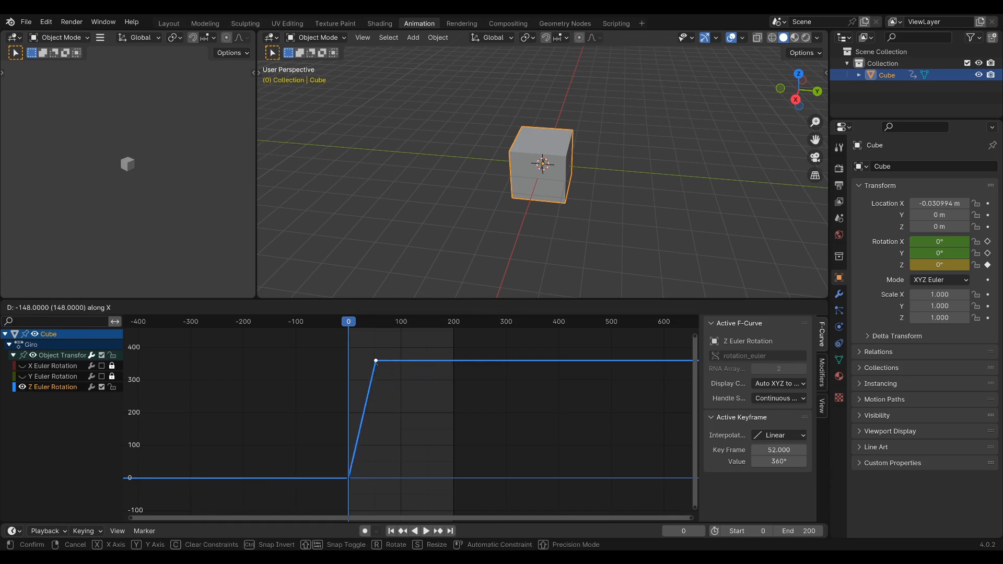
{"action": "left_click", "coordinate": [376, 365]}
{"action": "scroll", "coordinate": [366, 368], "scroll_direction": "up", "scroll_amount": 2}
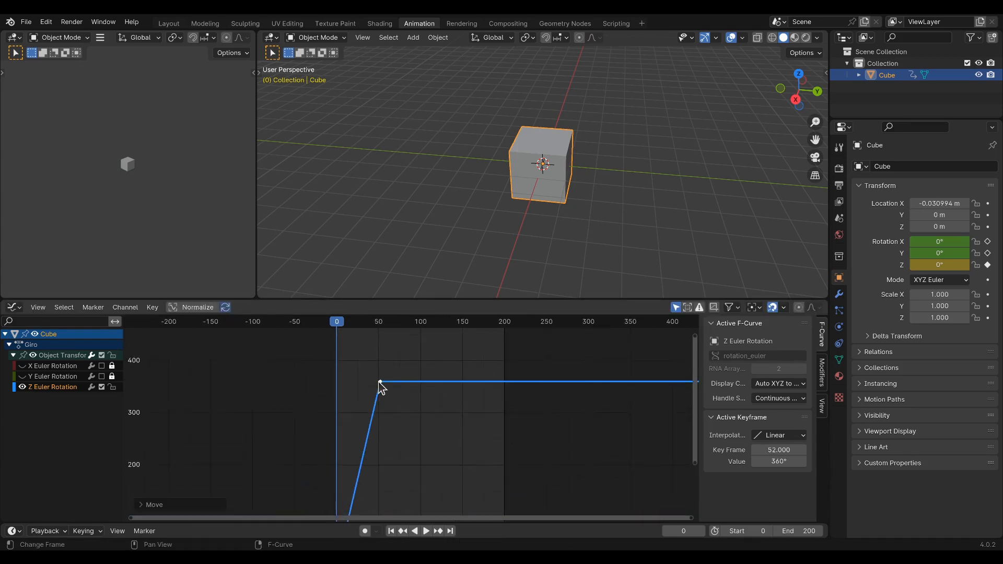
{"action": "key", "text": "g"}
{"action": "key", "text": "x"}
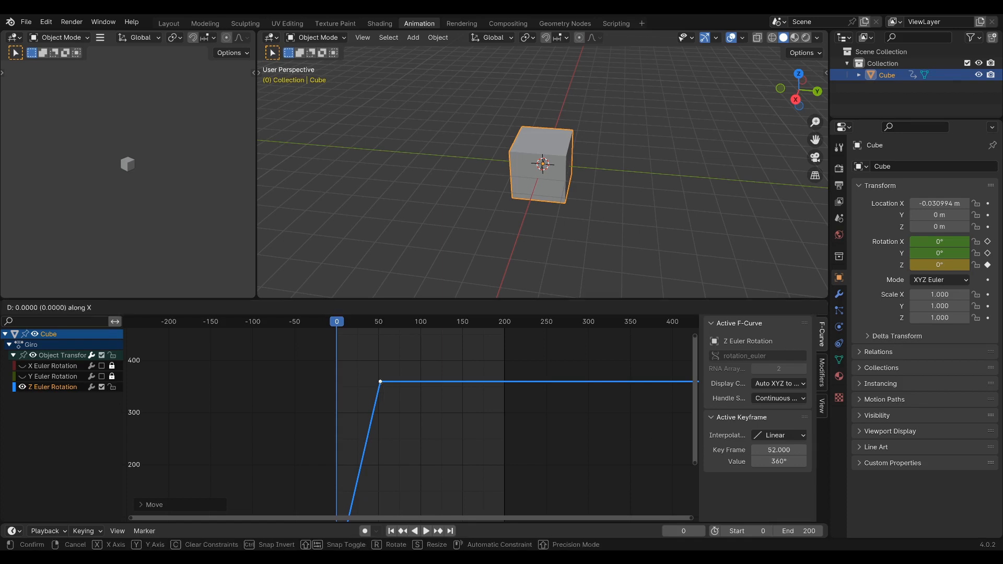
{"action": "left_click", "coordinate": [375, 426]}
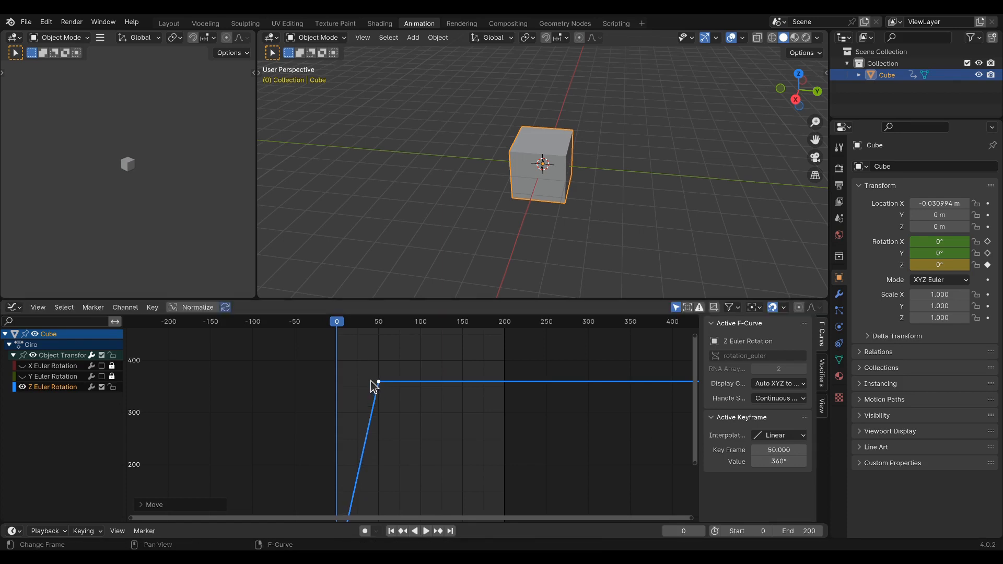
Step: Place the playhead on frame 50, set the end frame to 50 and play the shortened turn
{"action": "scroll", "coordinate": [375, 426], "scroll_direction": "down", "scroll_amount": 3}
{"action": "mouse_move", "coordinate": [375, 425]}
{"action": "middle_mouse_down"}
{"action": "mouse_move", "coordinate": [371, 388]}
{"action": "mouse_move", "coordinate": [374, 423]}
{"action": "middle_mouse_up"}
{"action": "scroll", "coordinate": [368, 377], "scroll_direction": "up", "scroll_amount": 5}
{"action": "left_click_drag", "start_coordinate": [348, 322], "coordinate": [381, 330]}
{"action": "left_click", "coordinate": [802, 531]}
{"action": "type", "text": "50"}
{"action": "key", "text": "Return"}
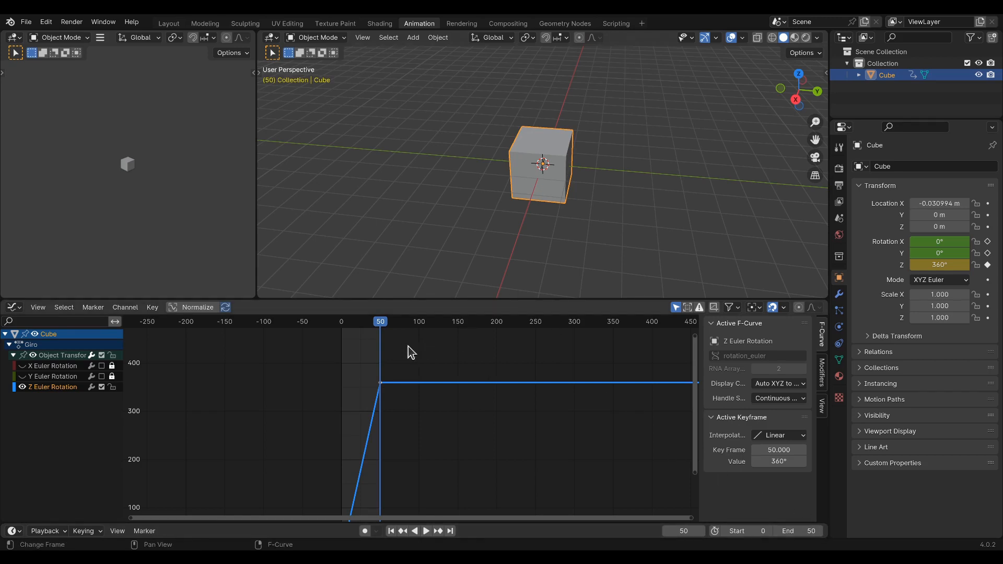
{"action": "key", "text": "space"}
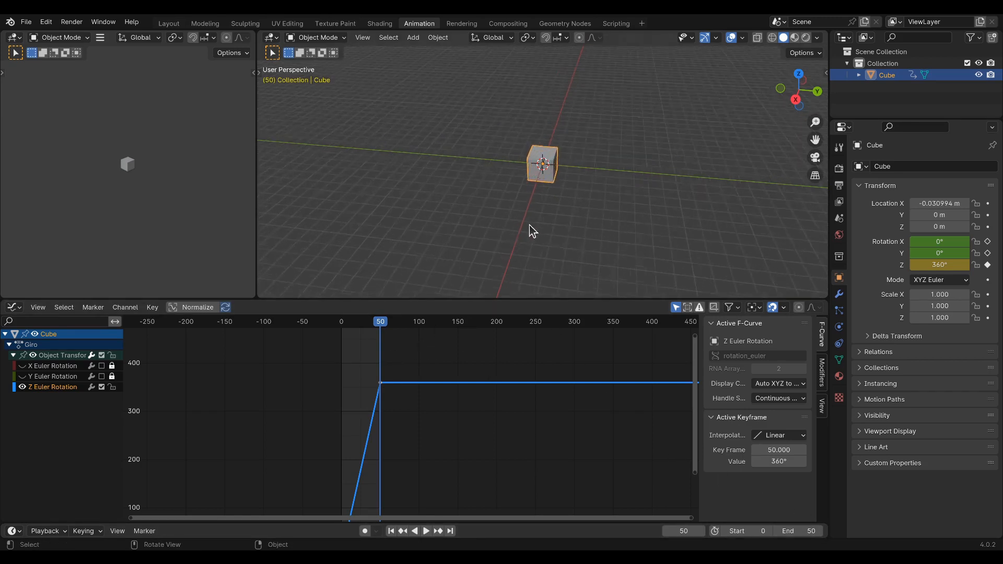